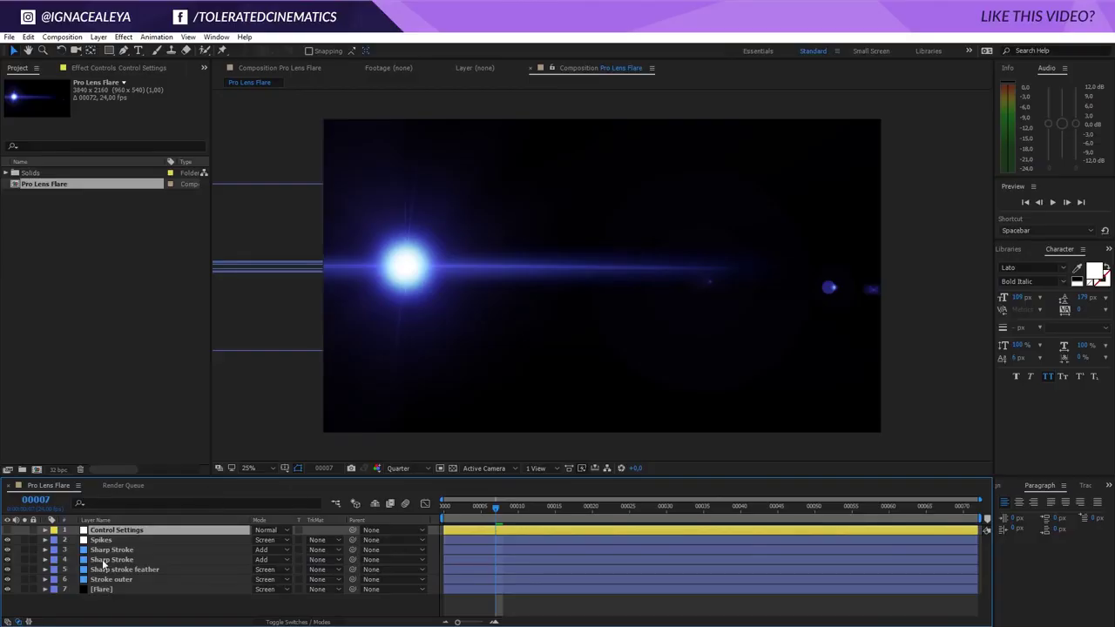
Expand the Transform effect of the Control Settings layer and move the flare's position to about 1053, 519
click(95, 68)
click(38, 92)
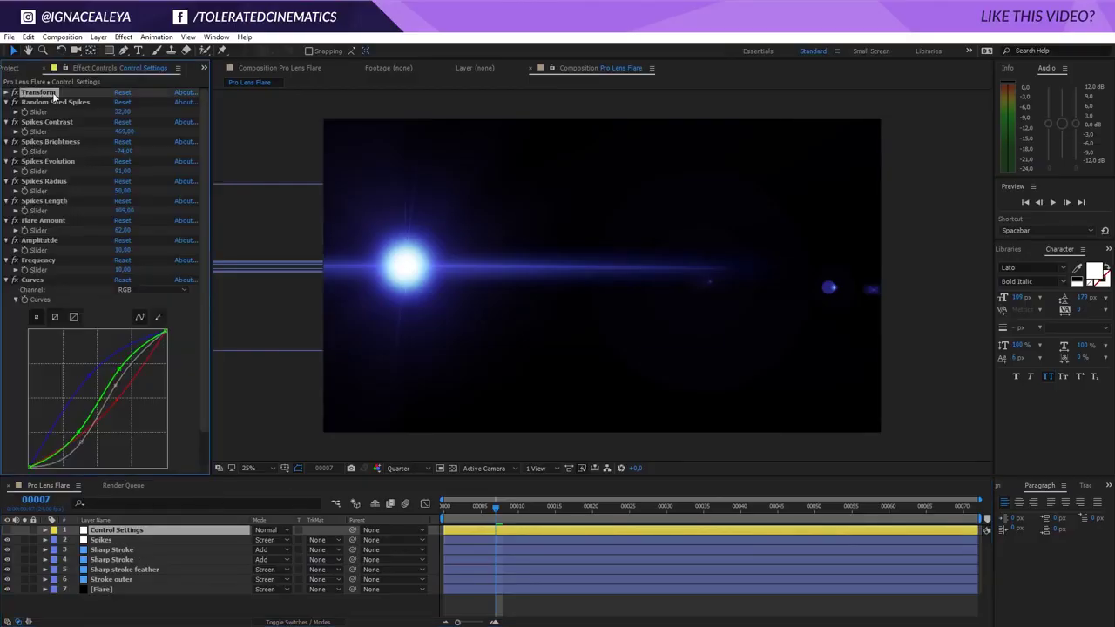
click(6, 92)
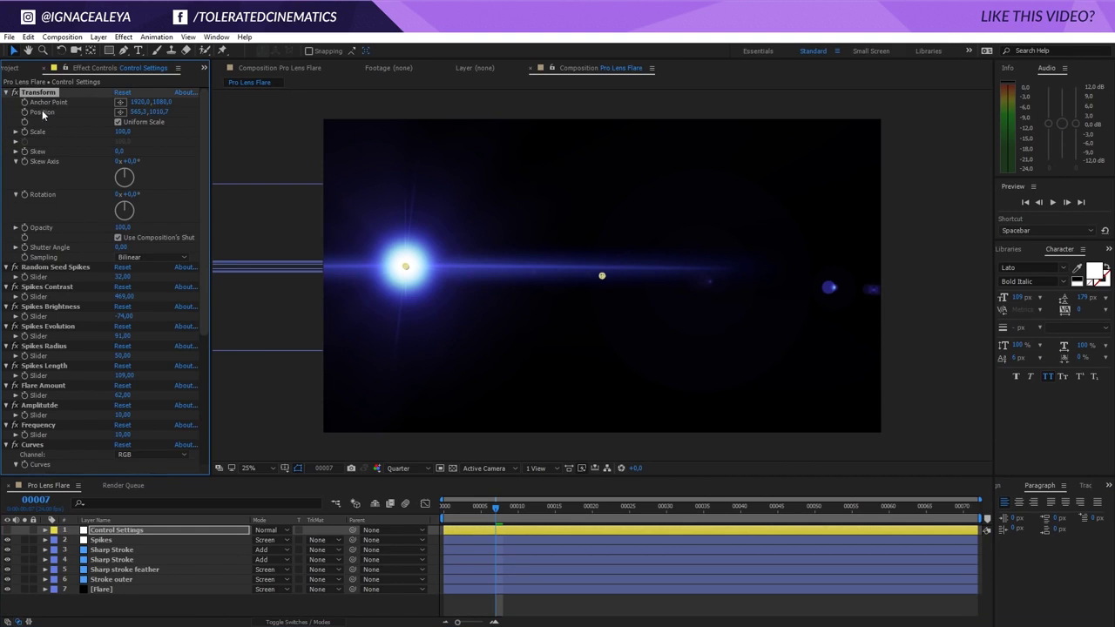
drag(406, 266, 699, 226)
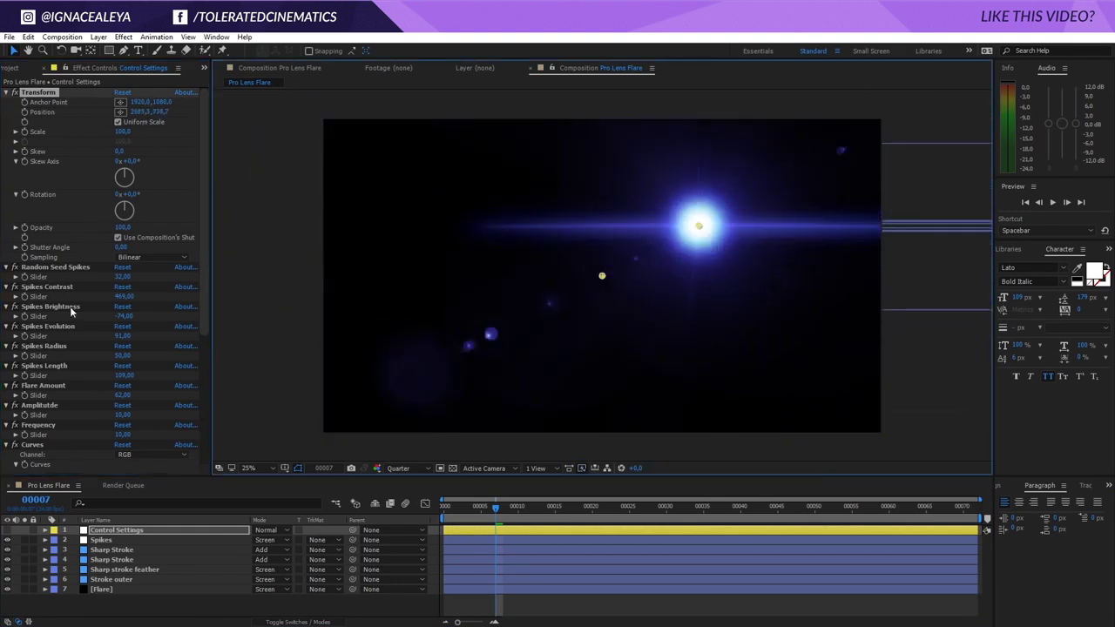
scroll(64, 304, down, 5)
drag(204, 316, 215, 162)
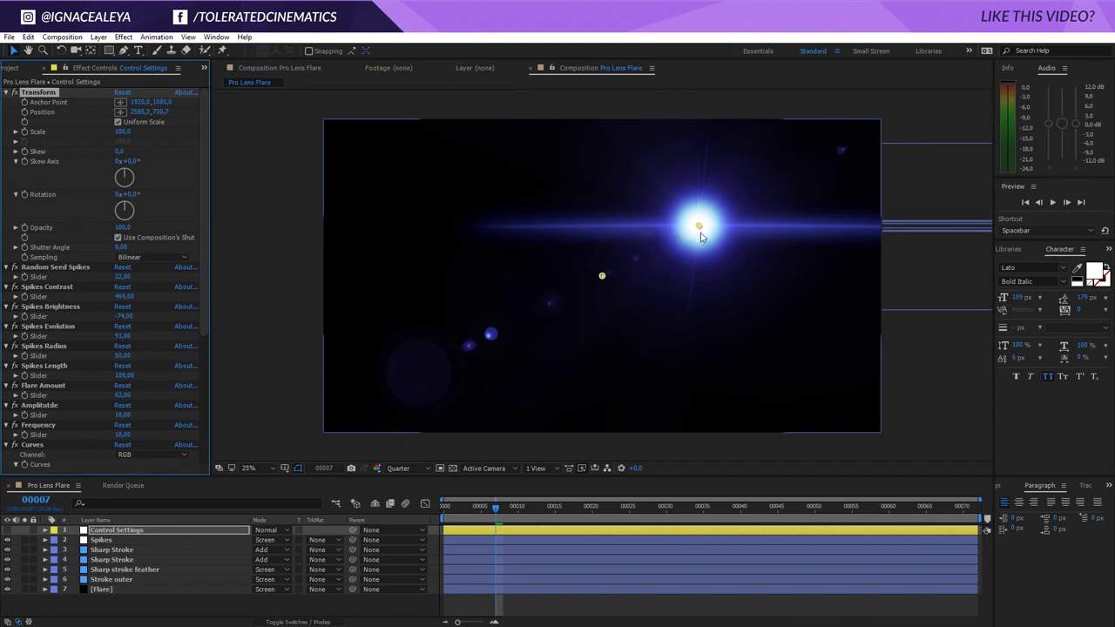
drag(699, 225, 475, 199)
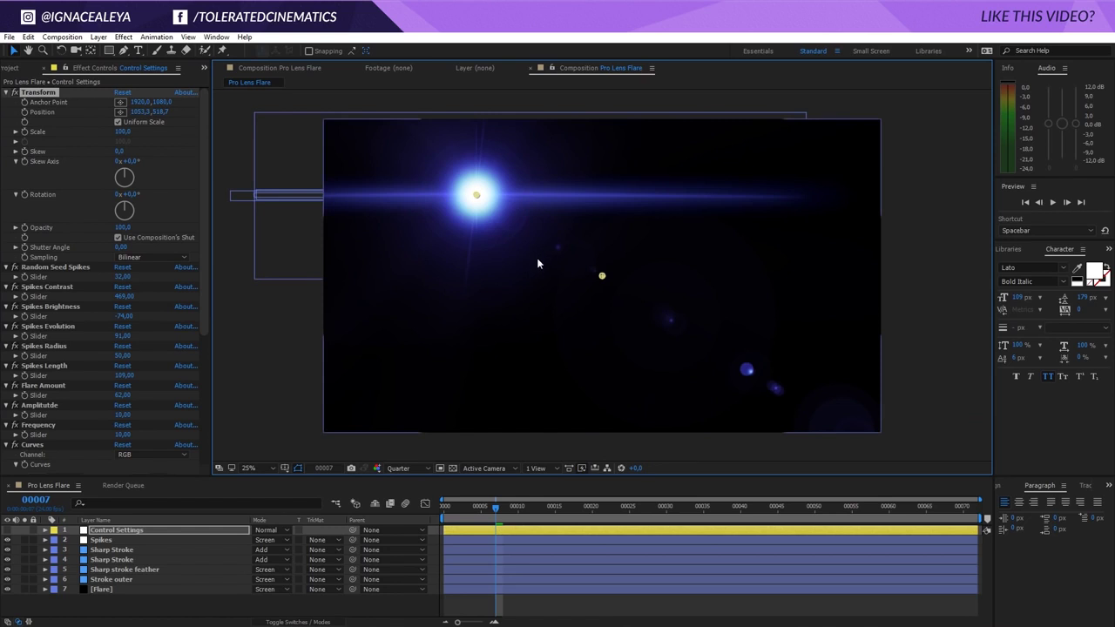
Reset the Curves effect on the Control Settings layer
scroll(52, 309, down, 5)
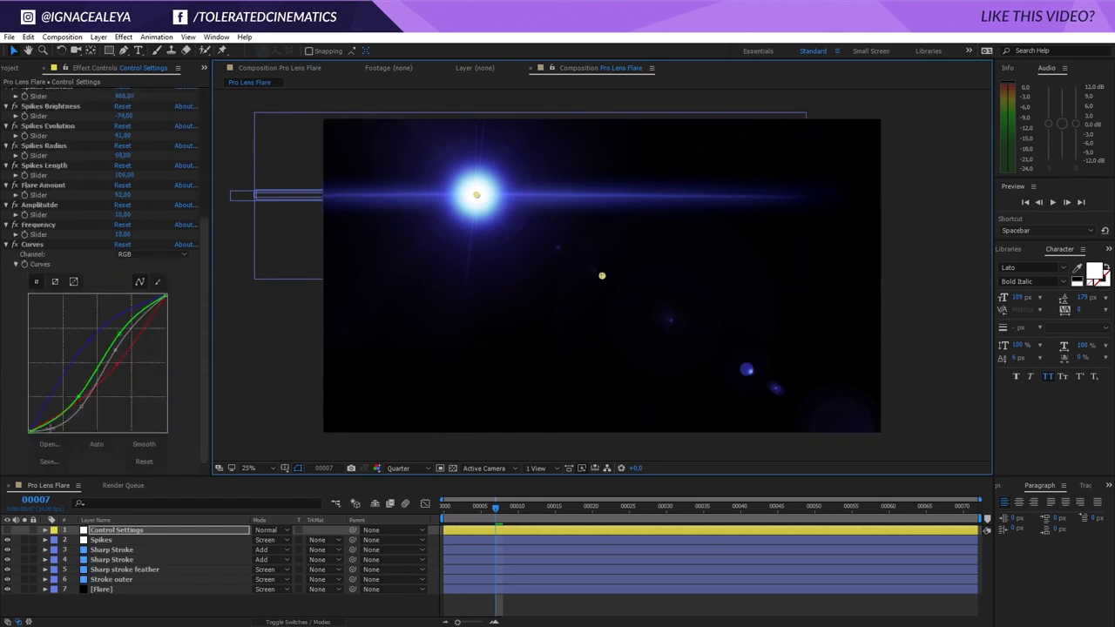
scroll(51, 425, up, 8)
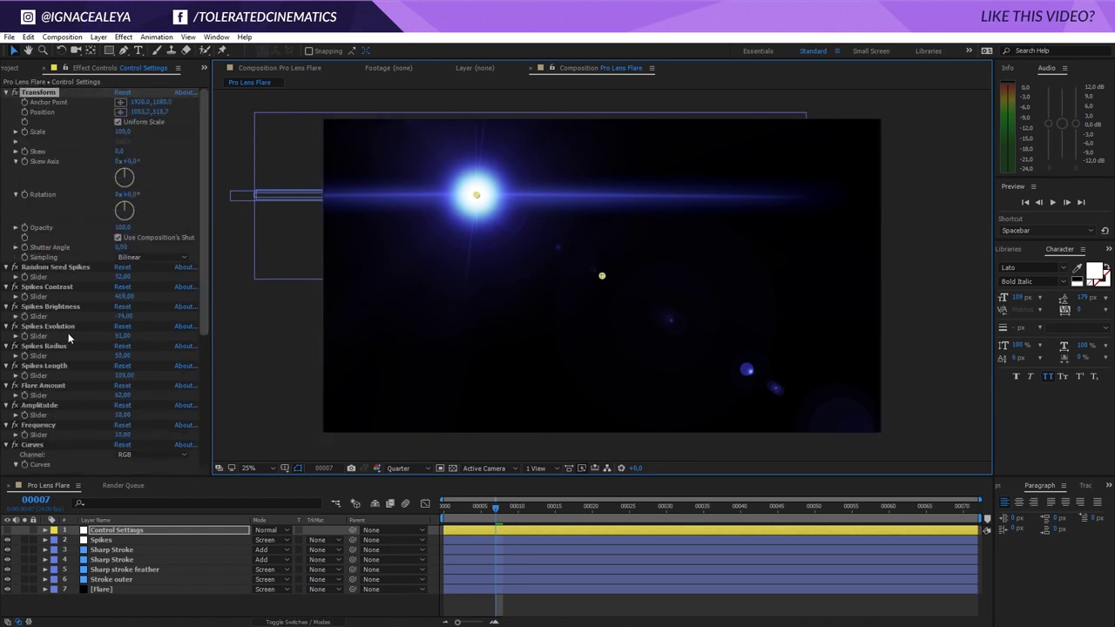
scroll(67, 335, down, 7)
click(122, 261)
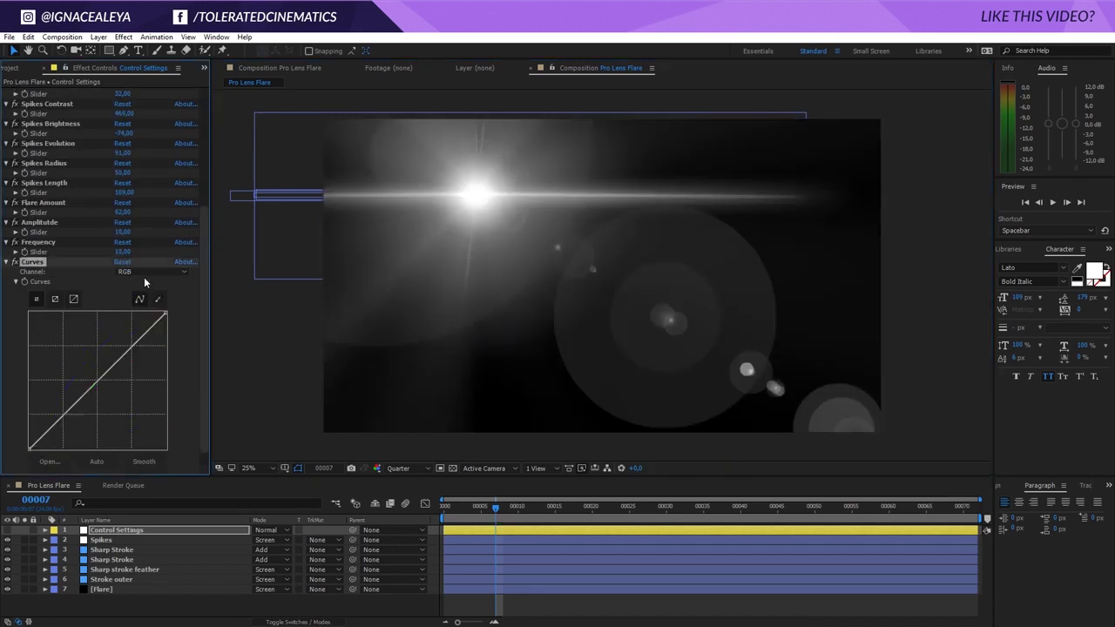
Tint the flare with Curves by raising the red channel and bending the green channel into an S-curve
click(143, 272)
click(145, 288)
click(145, 273)
click(143, 297)
drag(112, 367, 77, 419)
click(143, 271)
click(137, 324)
click(143, 272)
click(139, 310)
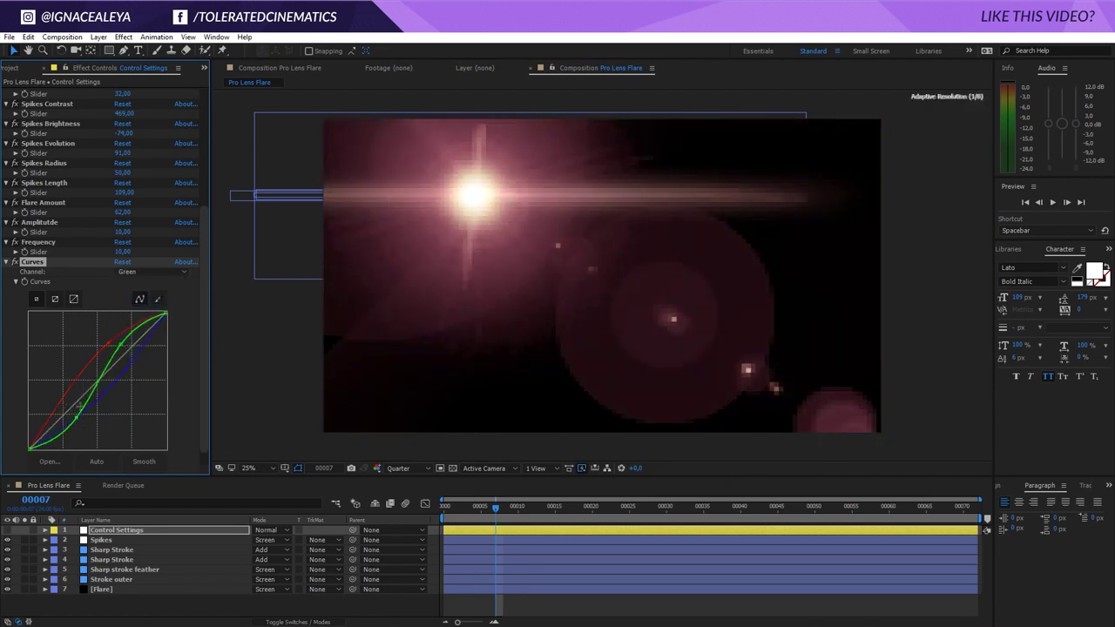
drag(106, 344, 96, 333)
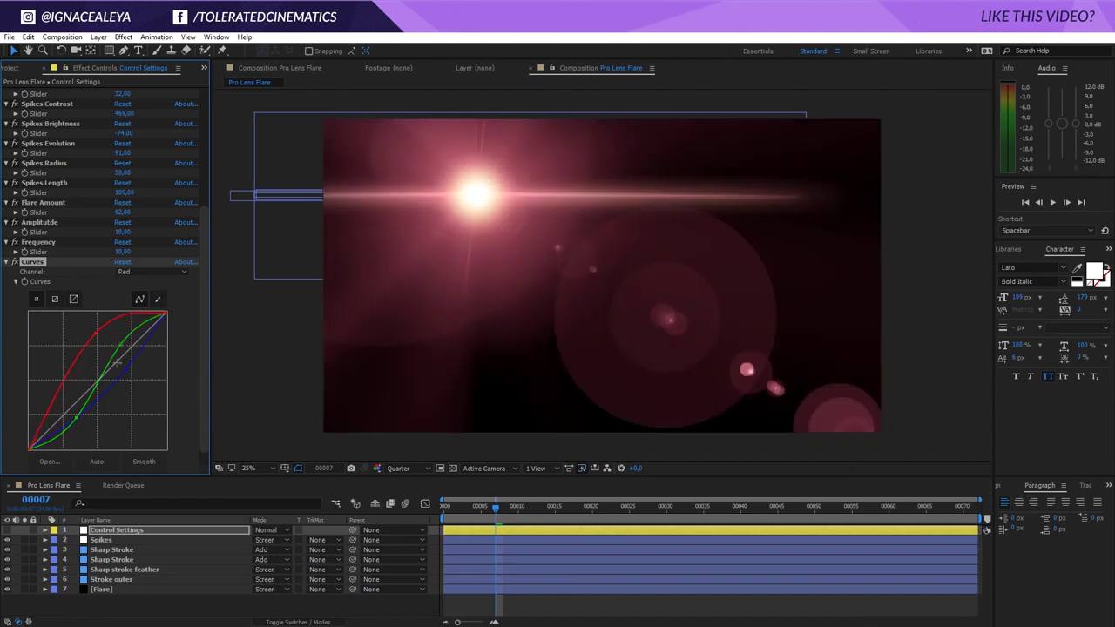
Lower the blue channel curve and shape the RGB curve into an S to warm up the flare and add contrast
click(150, 272)
click(133, 322)
drag(125, 372, 134, 395)
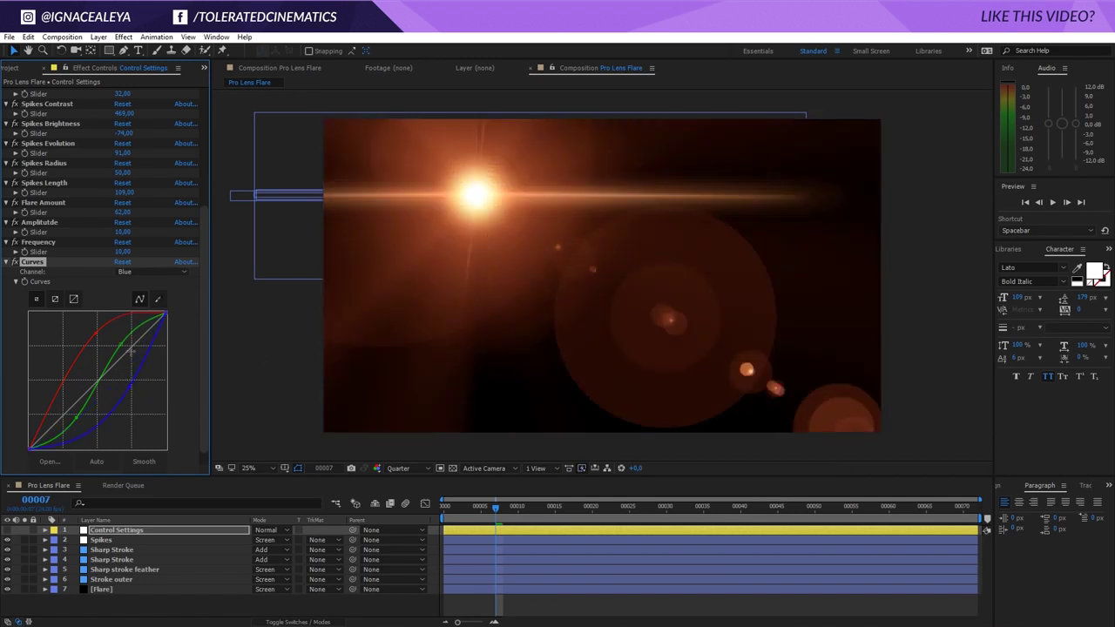
click(150, 273)
click(139, 287)
drag(59, 420, 69, 429)
drag(85, 416, 121, 358)
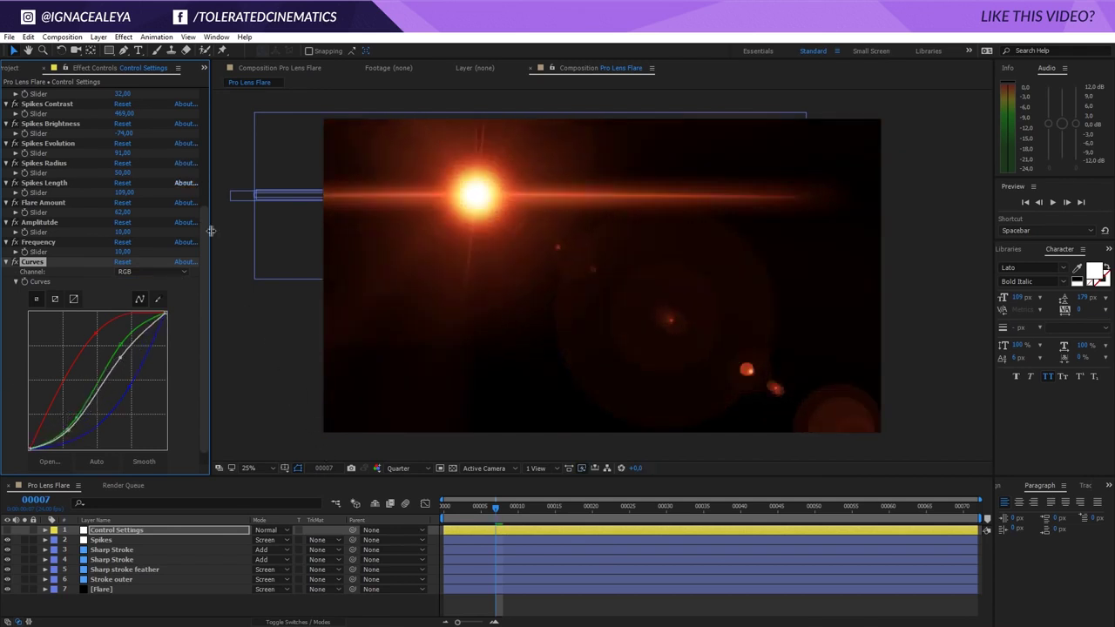
Undo the channel edits made to the Curves effect
key(ctrl+z)
key(ctrl+z)
key(ctrl+z)
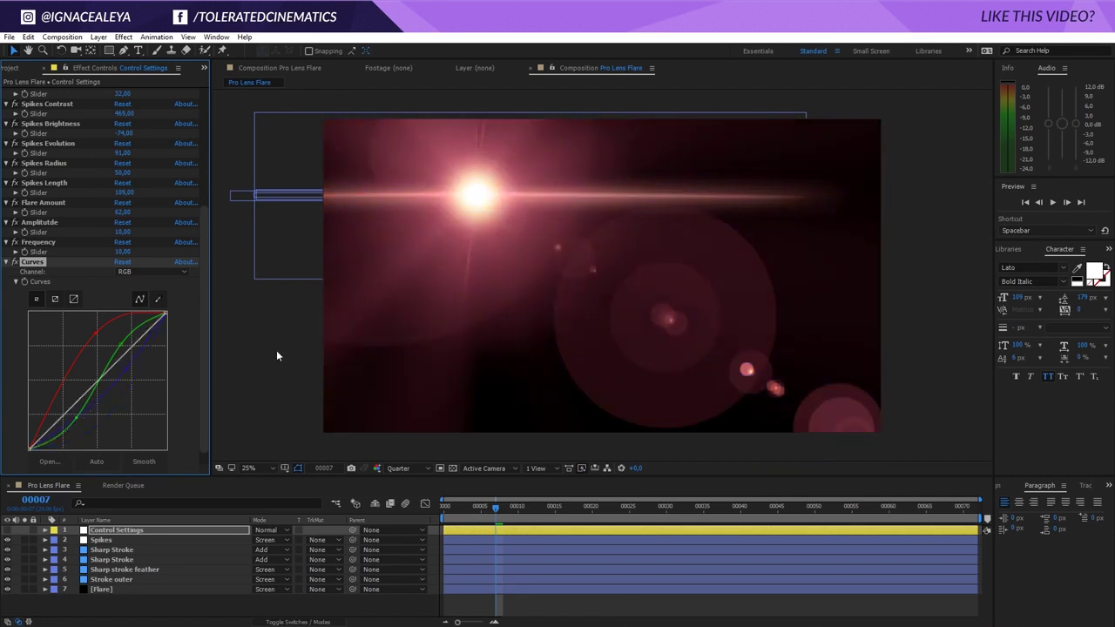
key(ctrl+z)
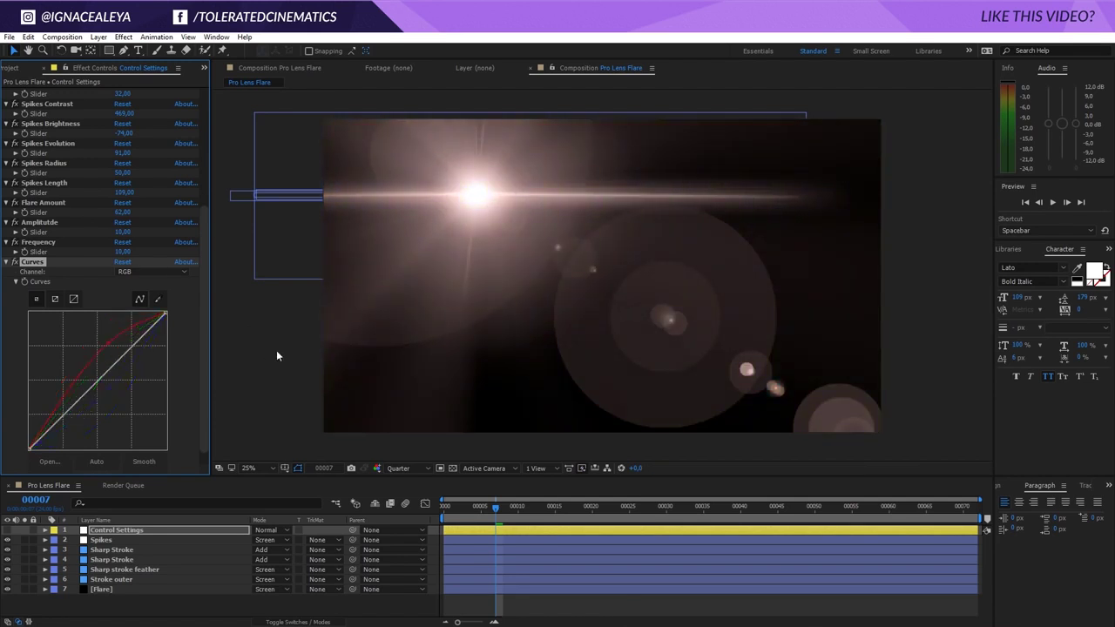
key(ctrl+z)
scroll(57, 183, up, 5)
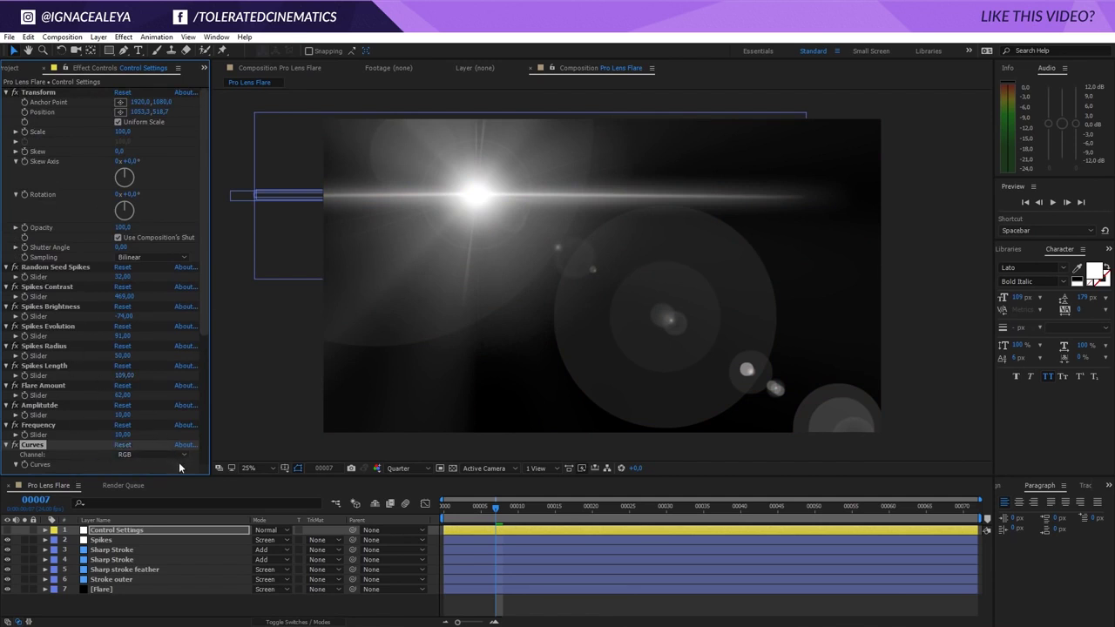
Create a new 1920 x 1080 composition at 24 fps named Lens Flare Comp
click(63, 37)
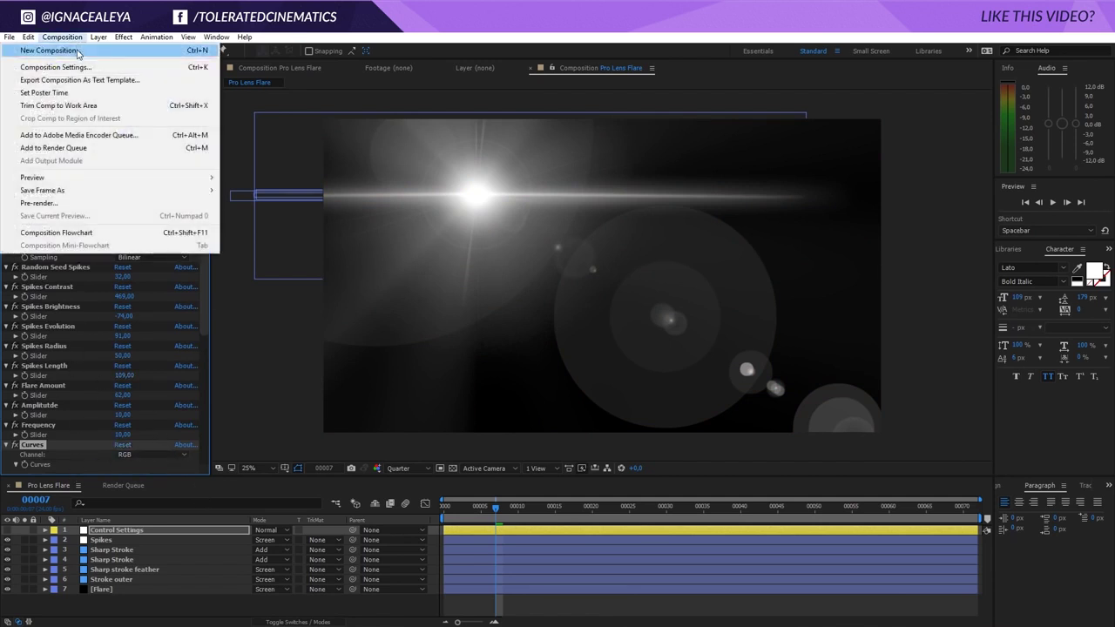
click(78, 50)
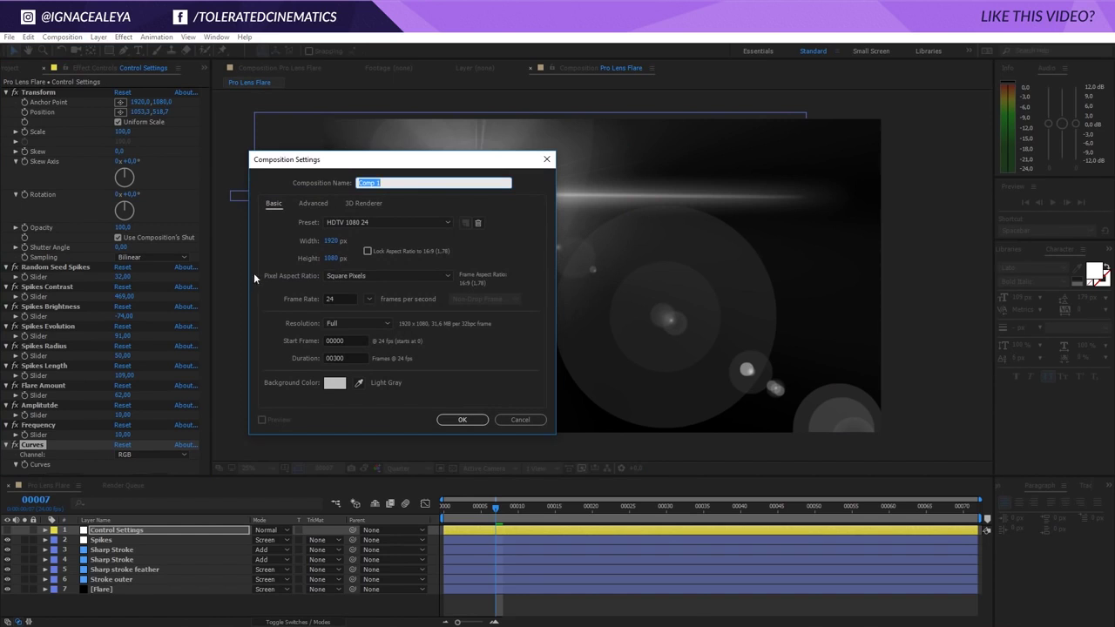
text(Lens Flare)
click(463, 420)
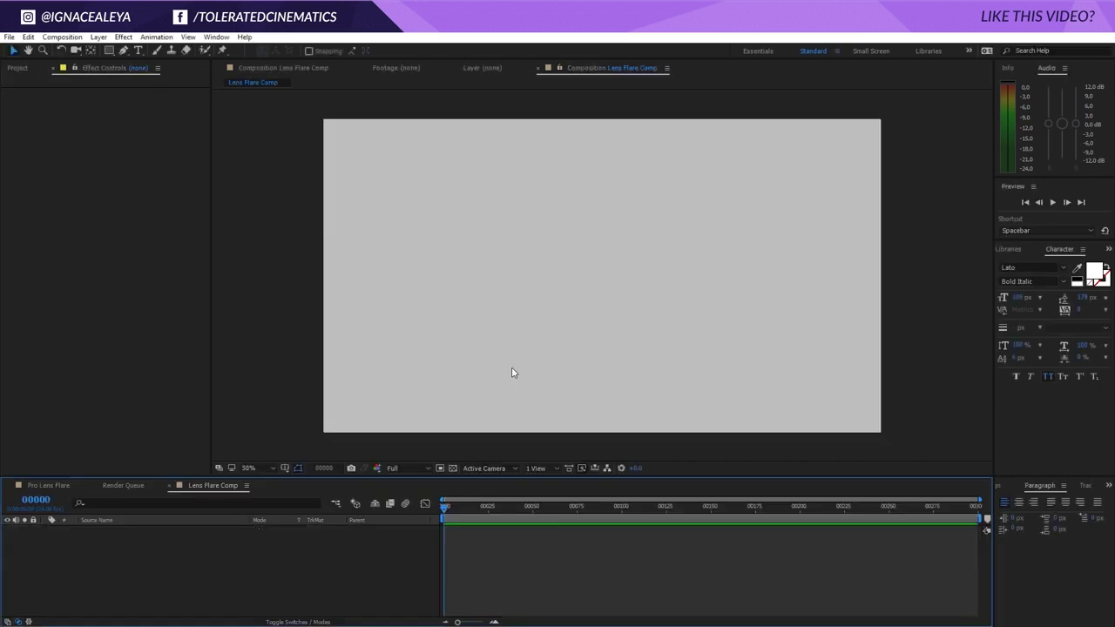
Add a black solid layer named Lens Flare to the composition
right_click(177, 541)
mouse_move(211, 432)
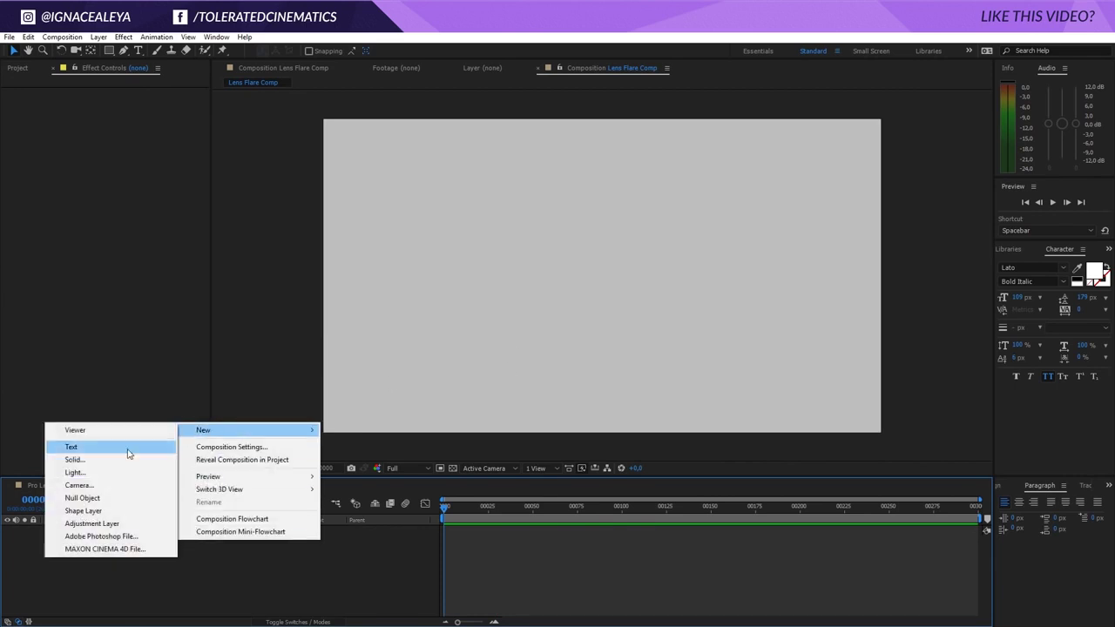
click(93, 459)
click(580, 339)
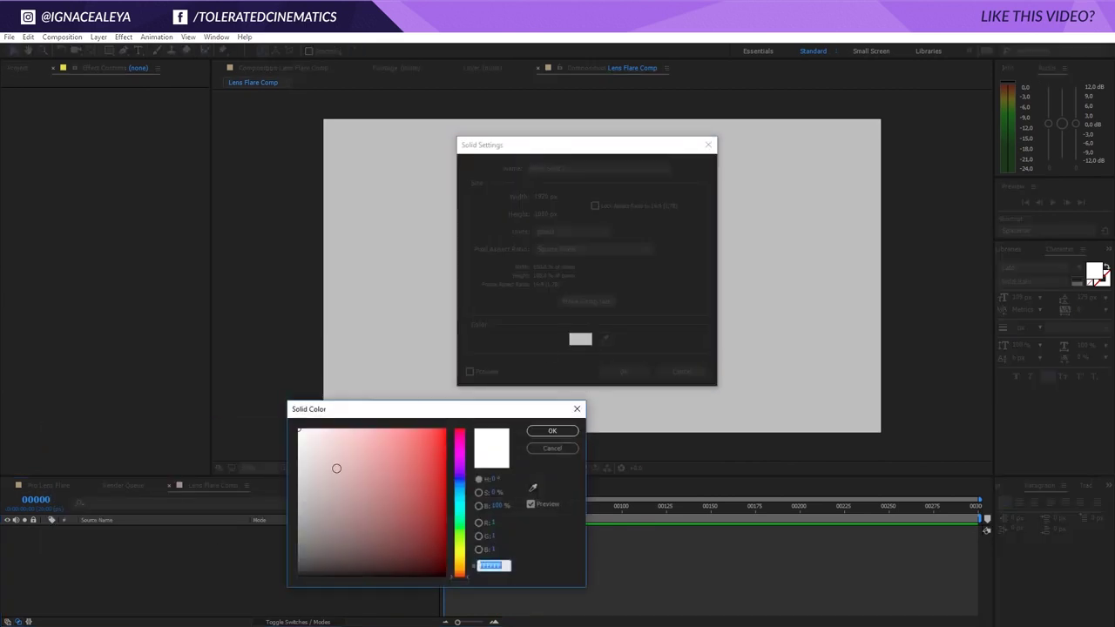
drag(331, 463, 249, 610)
click(553, 432)
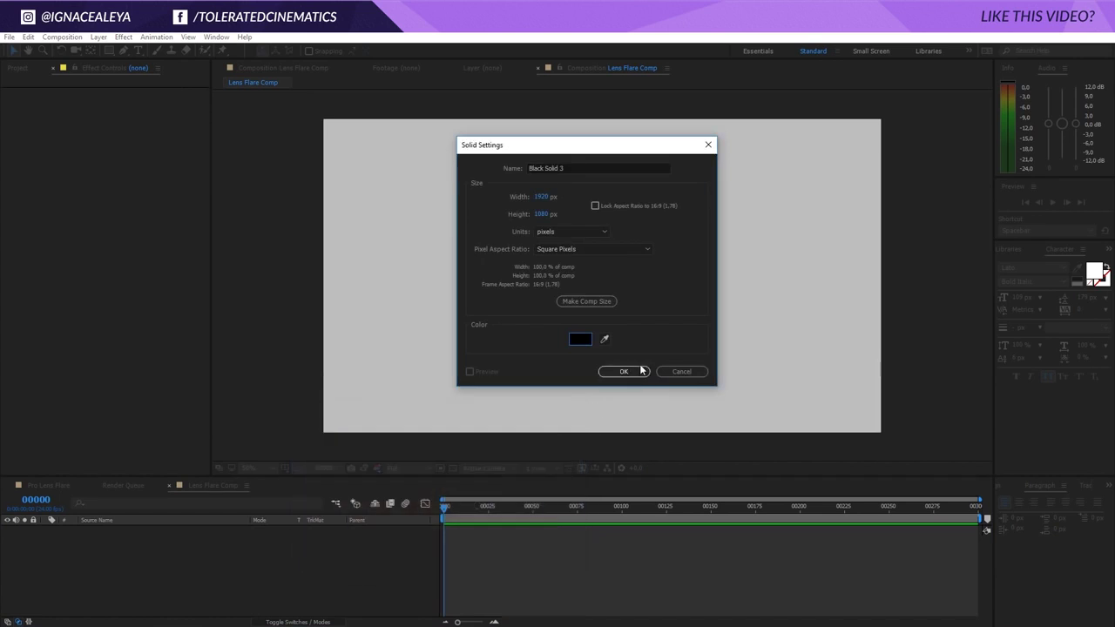
click(567, 171)
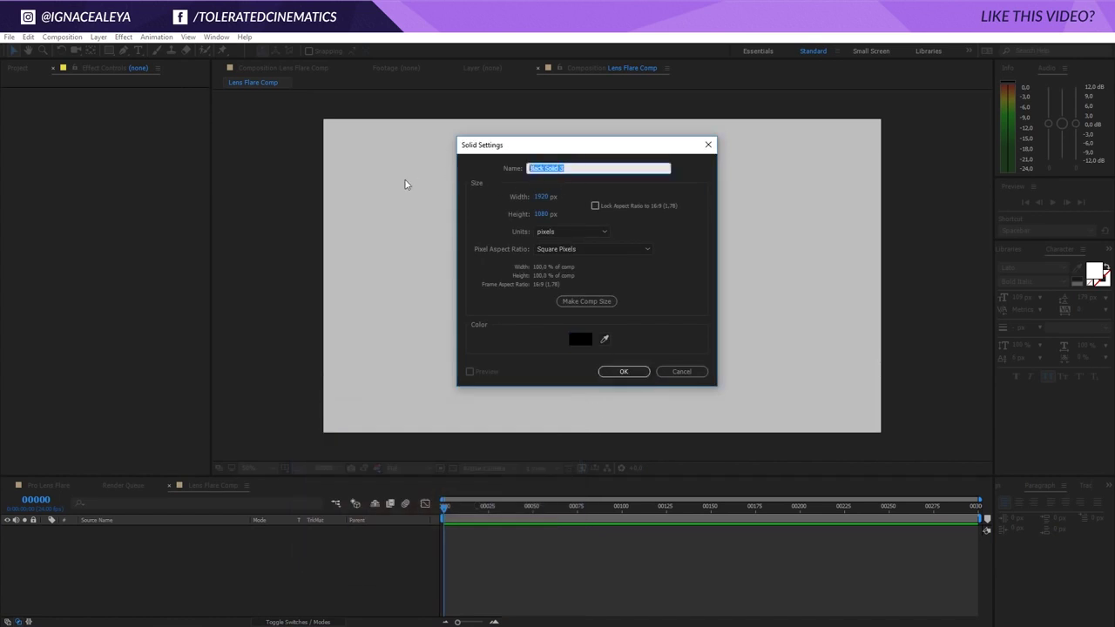
text(Lens Fr)
text(are)
key(Return)
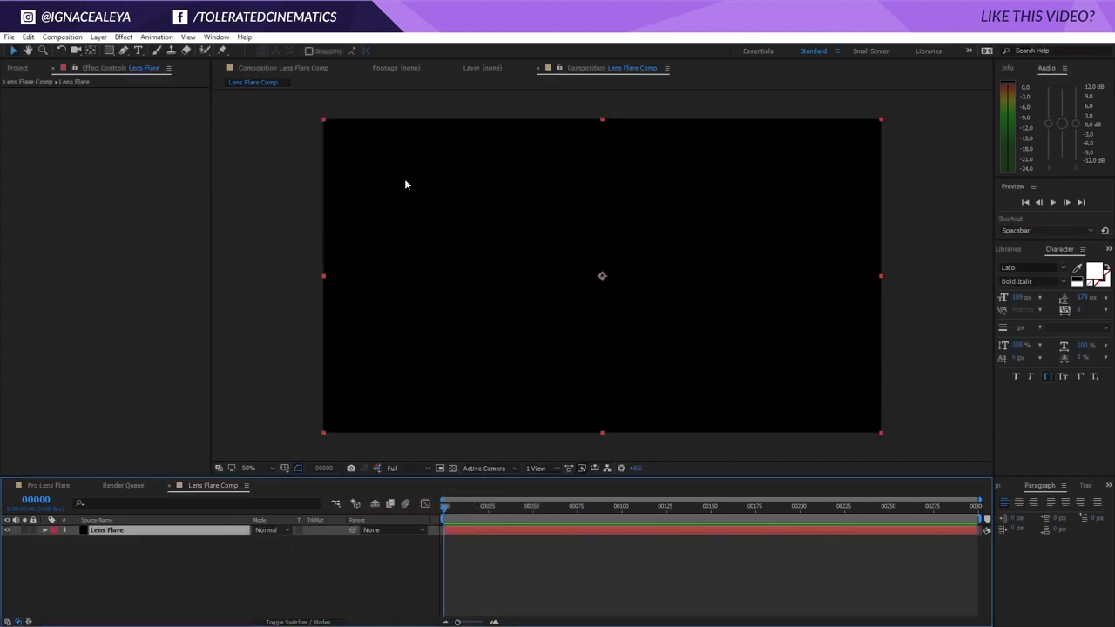
Apply the Lens Flare effect to the solid and move its flare center to about 1470, 390
click(123, 38)
mouse_move(52, 220)
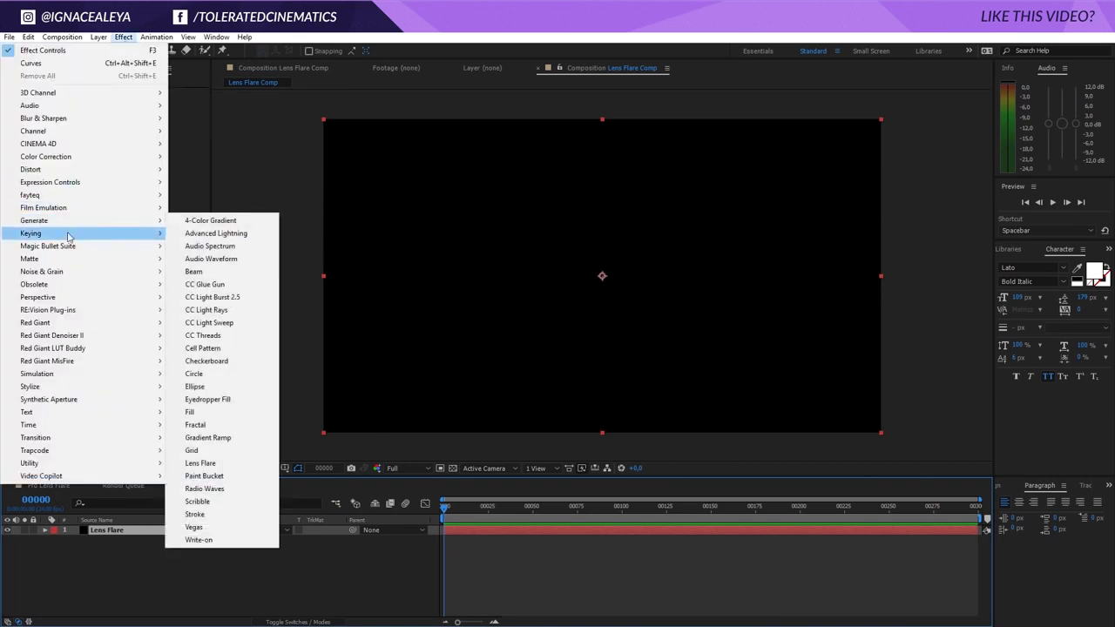
click(213, 462)
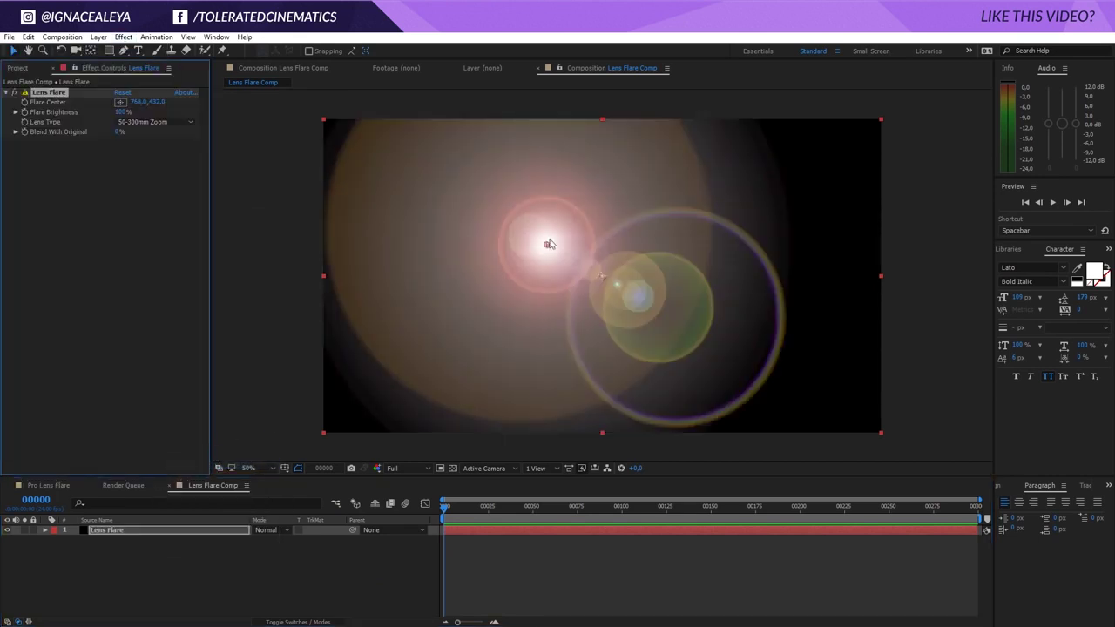
drag(546, 247, 751, 235)
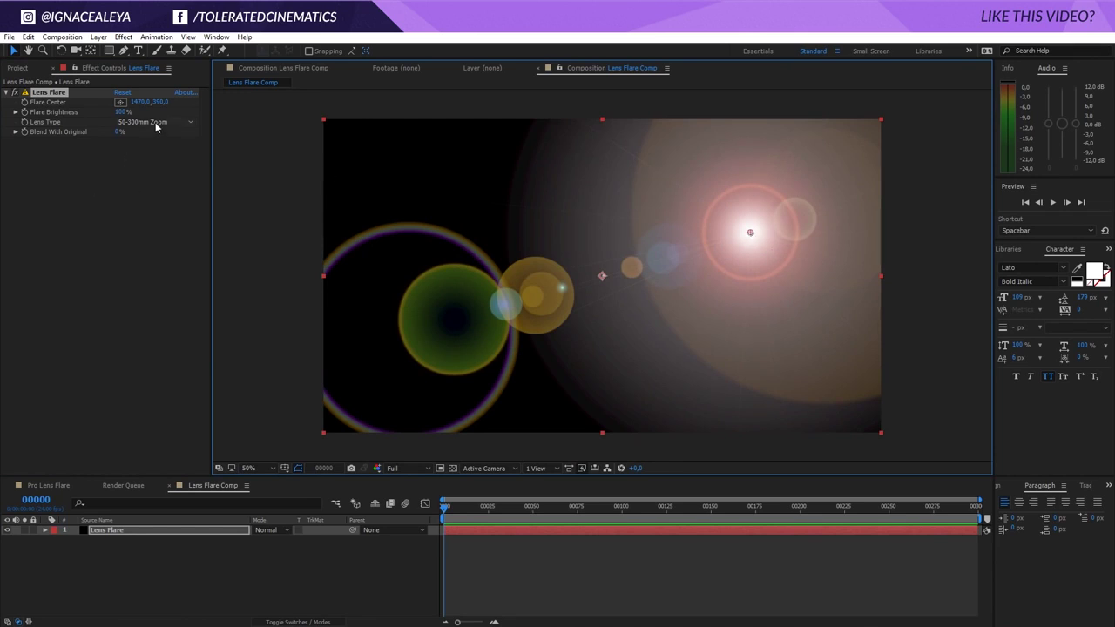
Set the Lens Flare effect's lens type to 105mm Prime and its flare brightness to 75%
click(68, 155)
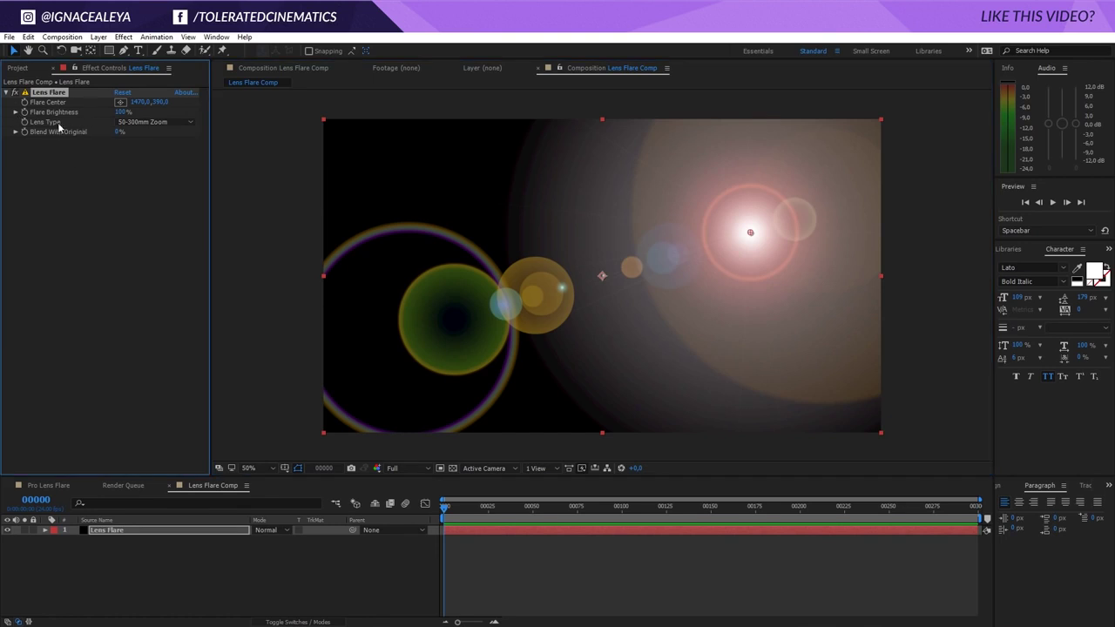
click(150, 122)
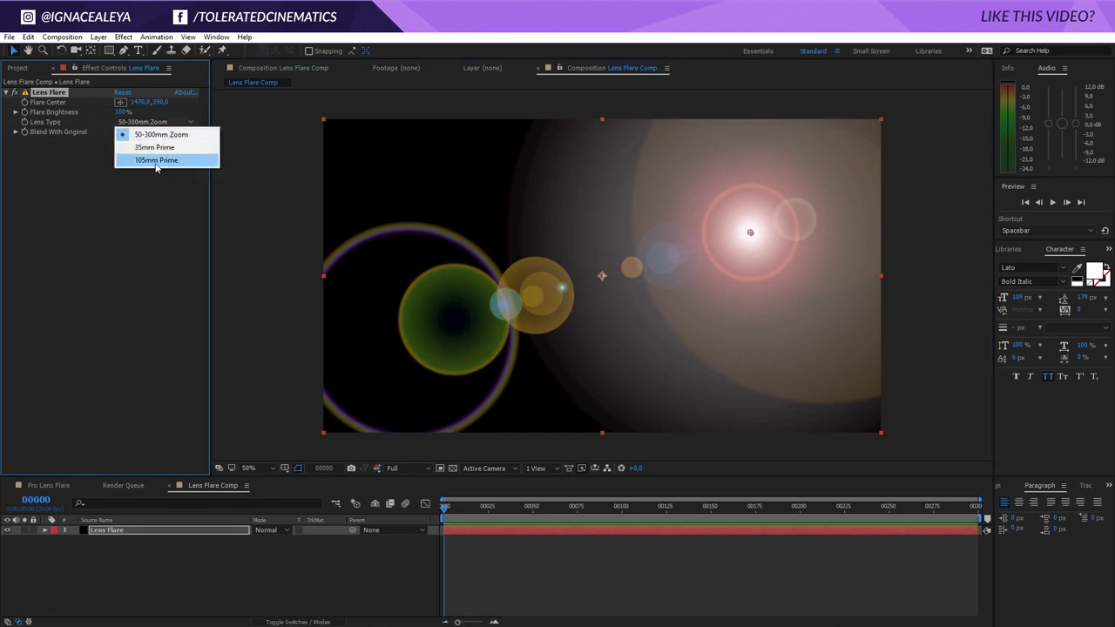
click(156, 163)
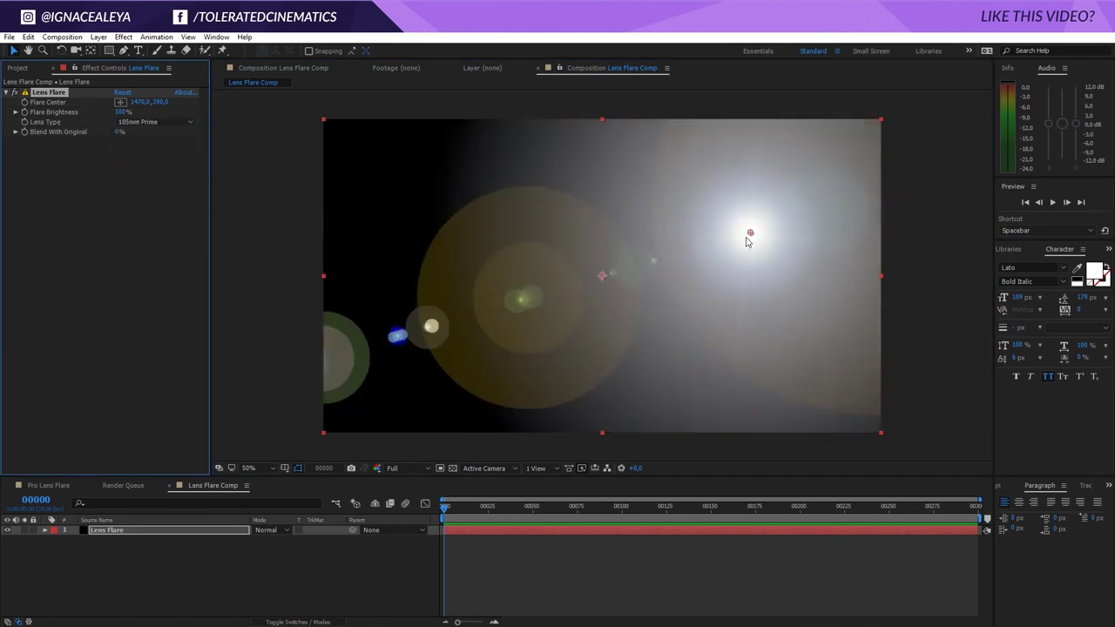
mouse_move(122, 112)
mouse_down()
mouse_move(103, 120)
mouse_move(111, 122)
mouse_up()
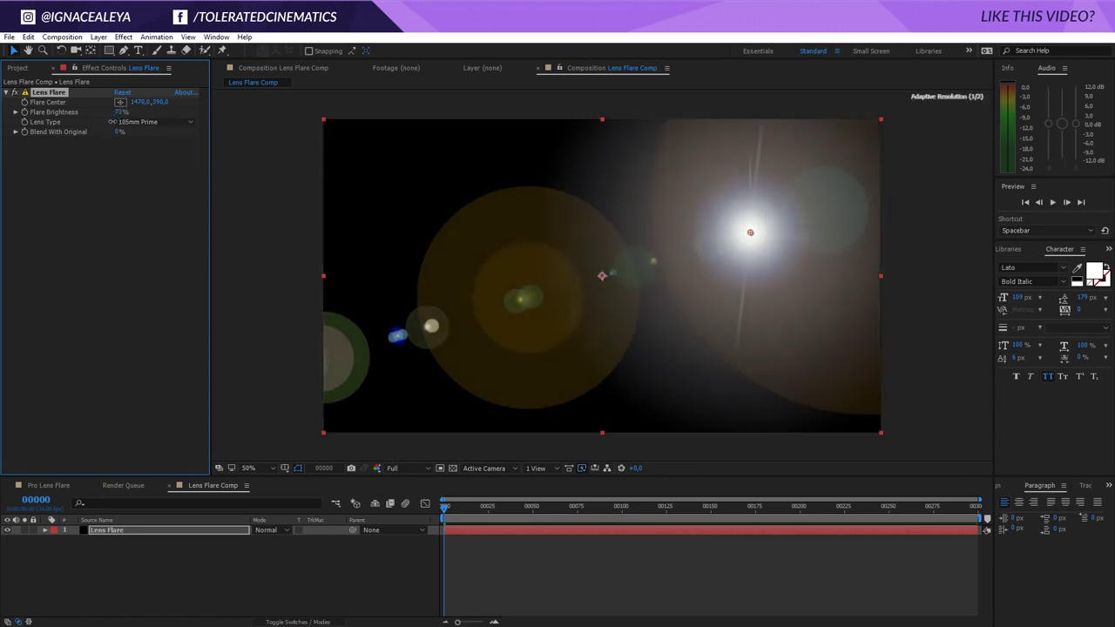
Add a Curves effect to the Lens Flare layer and shape the RGB curve into an S with darkened shadows
click(123, 37)
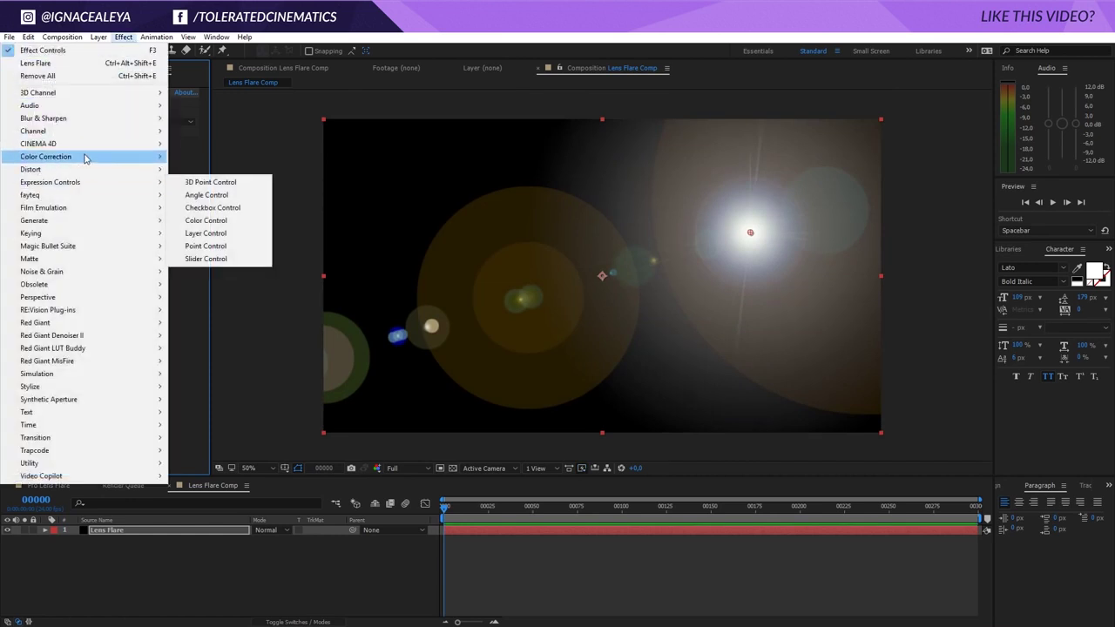
mouse_move(77, 157)
click(228, 386)
drag(61, 299, 65, 312)
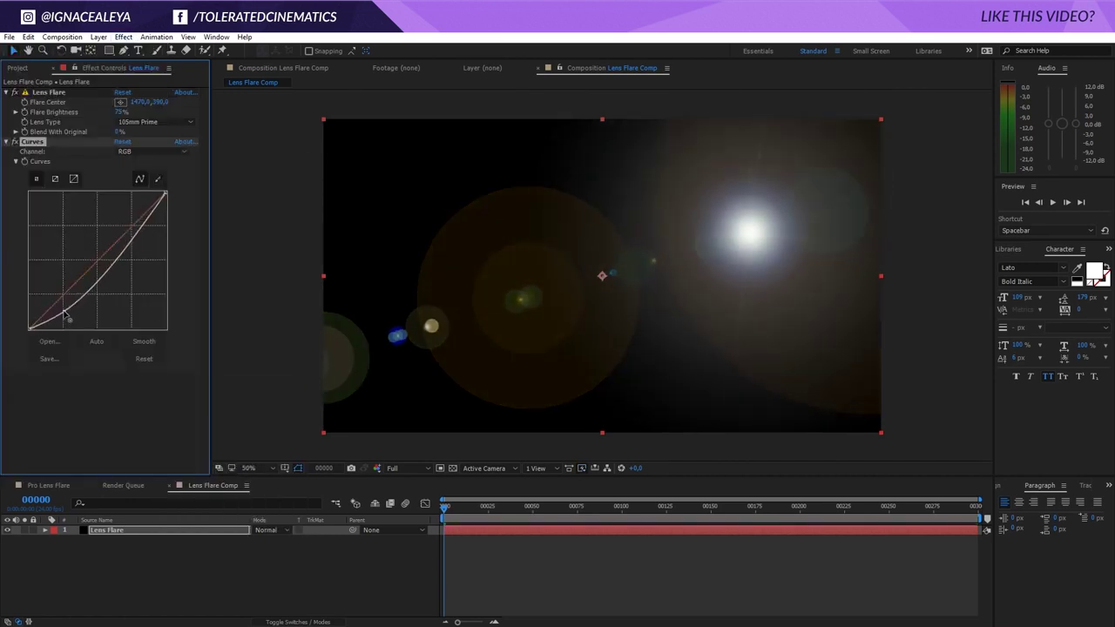
drag(97, 279, 115, 247)
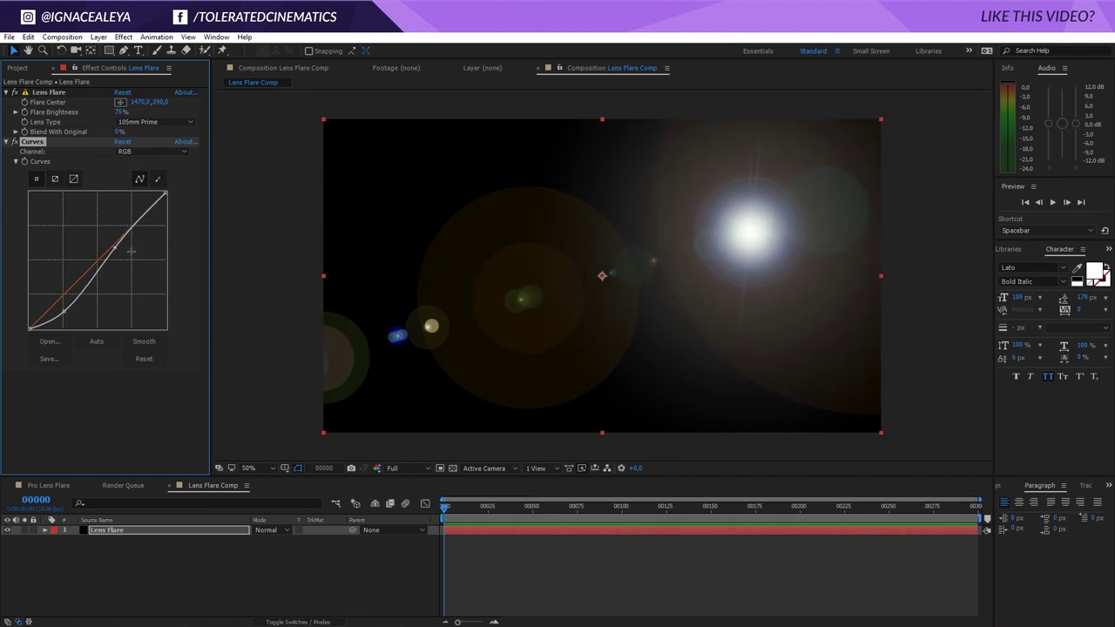
Move the Lens Flare effect's flare center to about 562, 408 and deselect the layer
click(72, 102)
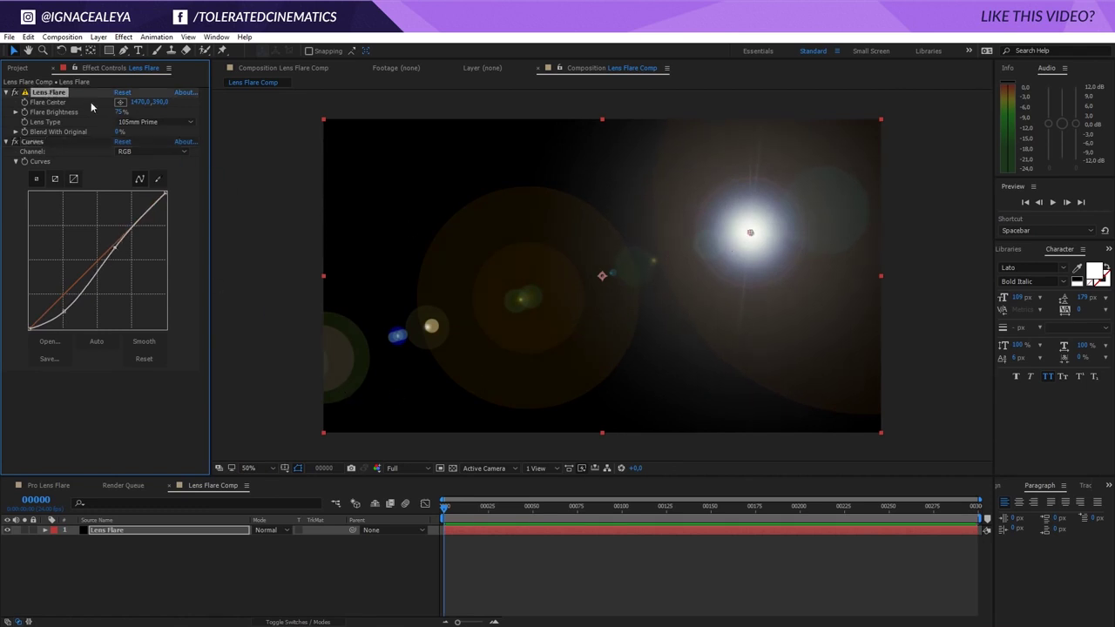
click(121, 102)
click(450, 217)
drag(450, 217, 488, 240)
click(231, 569)
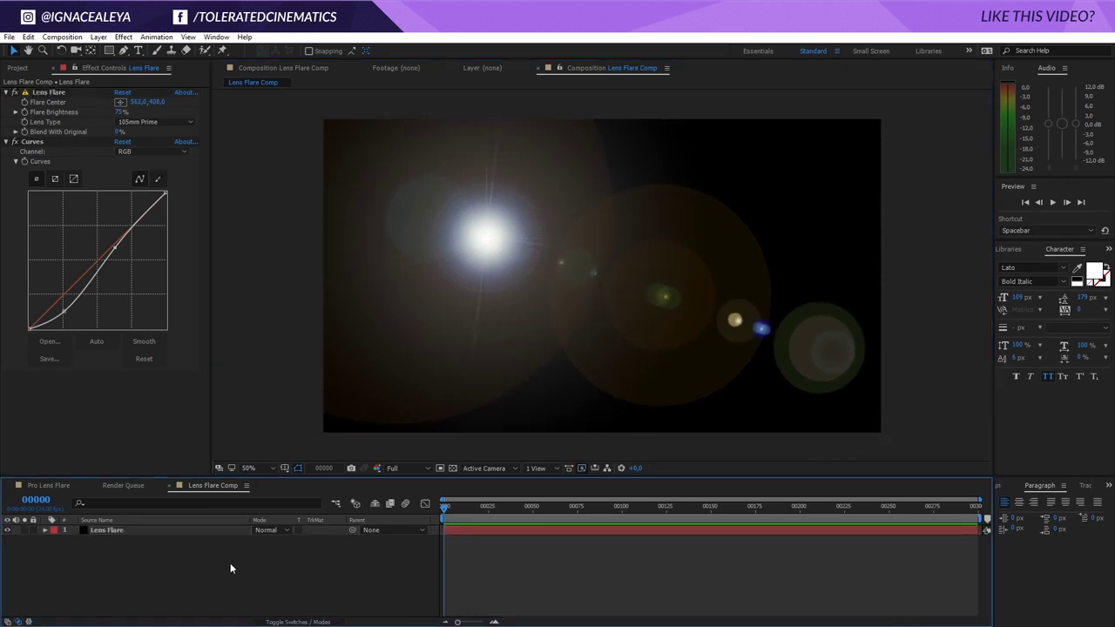
Raise the blue channel slightly in the Curves effect's upper midtones
click(133, 154)
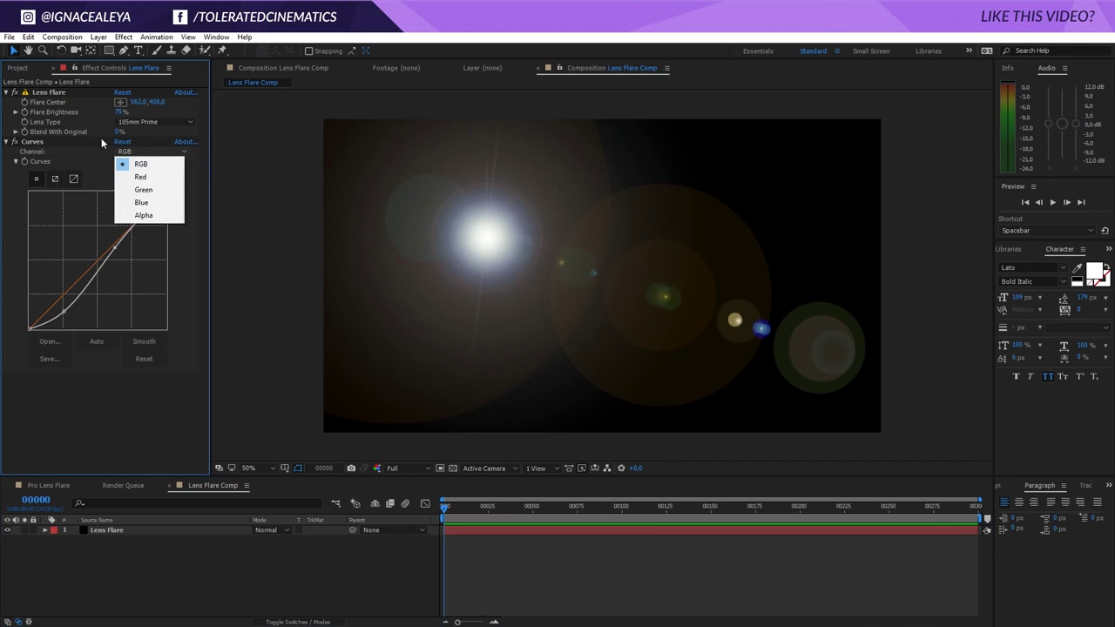
click(142, 201)
mouse_move(131, 225)
mouse_down()
mouse_move(106, 224)
mouse_move(124, 229)
mouse_up()
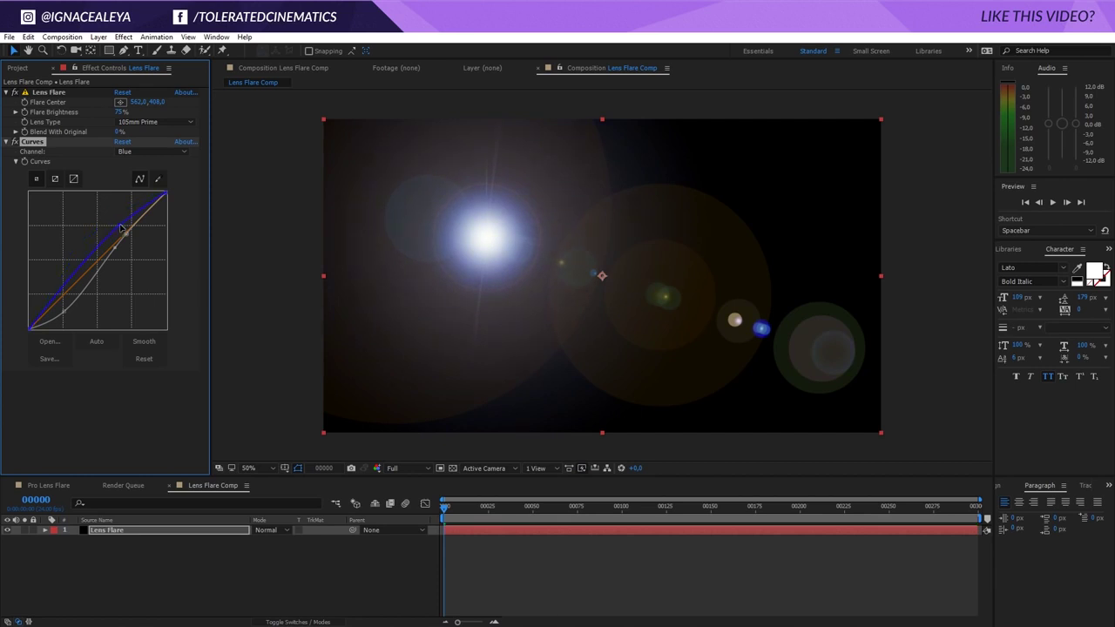
In the Curves effect, bow the red channel upward and pull the blue channel's upper midtones below the diagonal
click(143, 157)
click(135, 177)
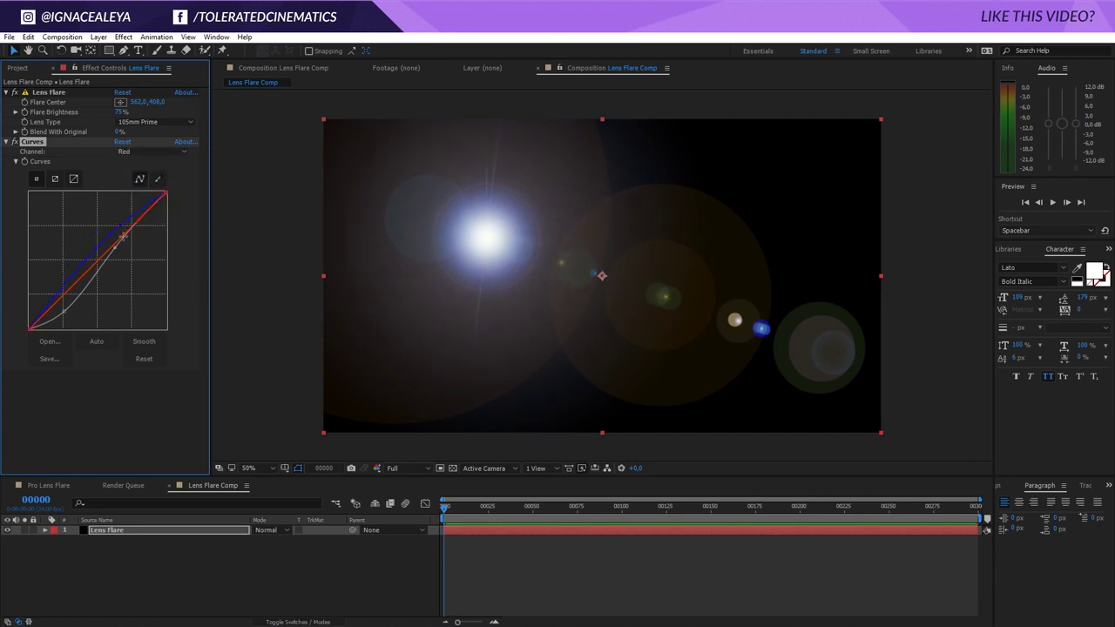
drag(124, 235, 108, 225)
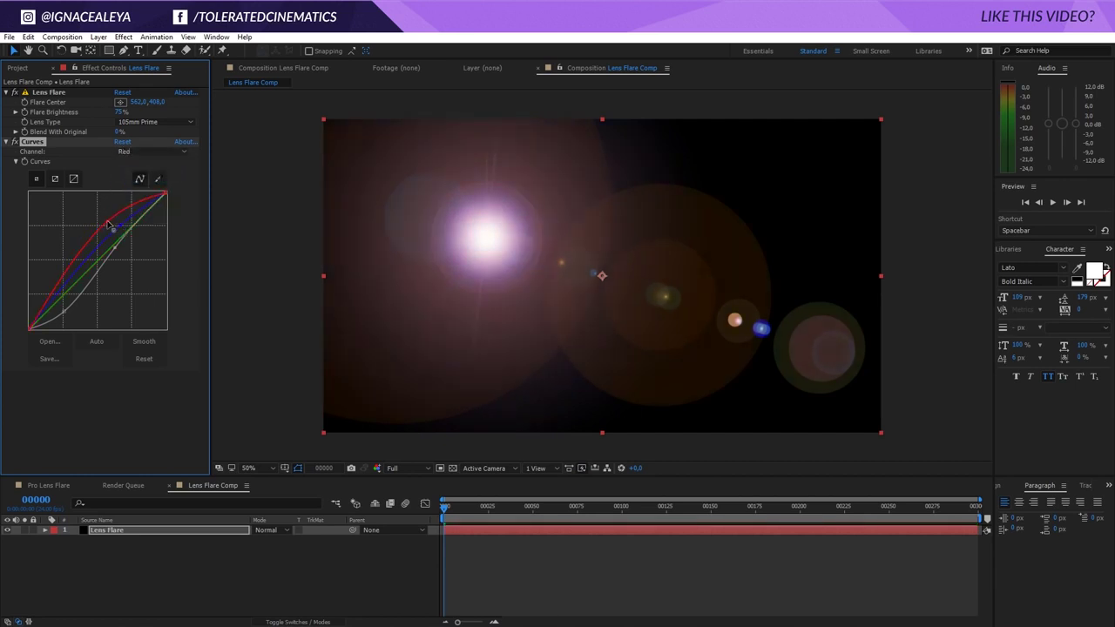
click(142, 153)
click(140, 201)
drag(120, 228, 136, 250)
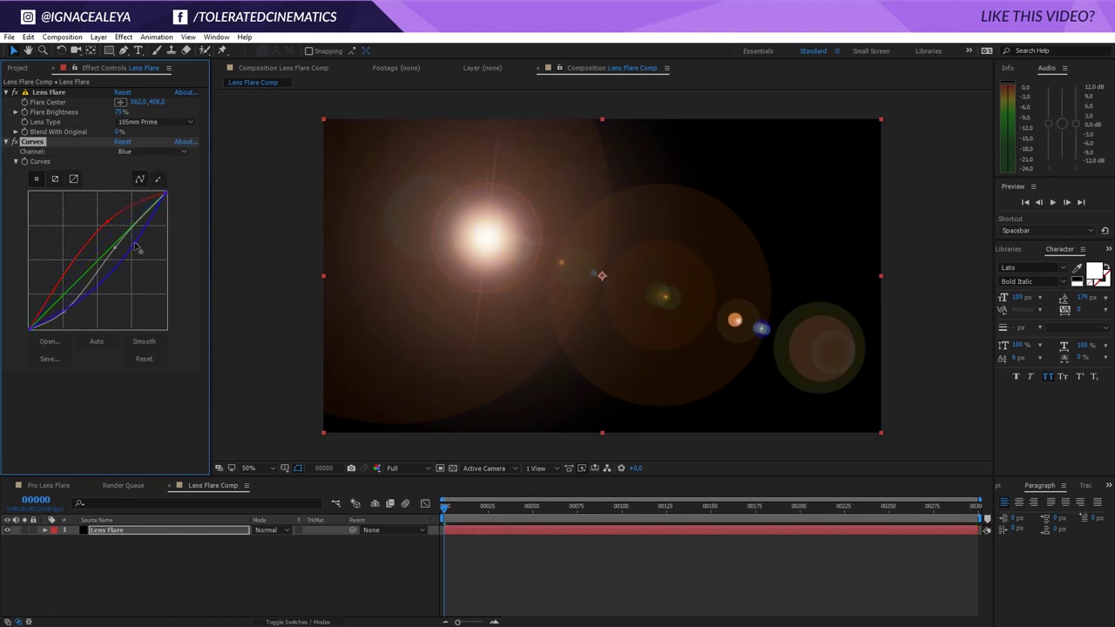
Shape the green channel of the Curves effect into a gentle S with lowered shadows
click(159, 152)
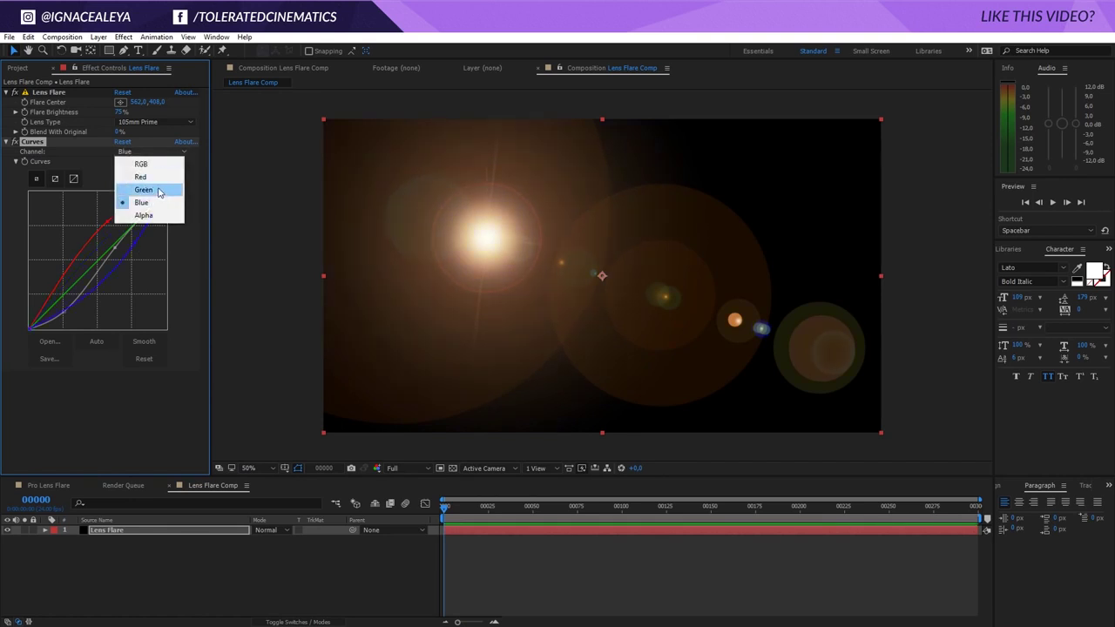
click(143, 190)
drag(126, 231, 70, 300)
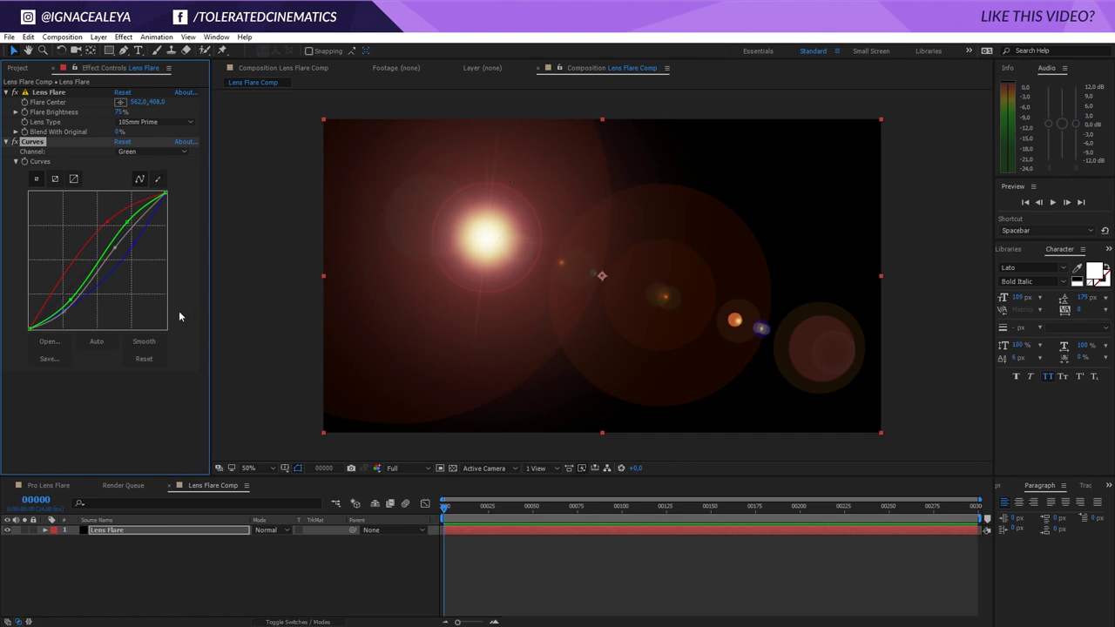
drag(105, 221, 131, 231)
drag(68, 300, 80, 301)
Lower the blue channel's shadows and midtones into a smooth downward bow in the Curves effect, and deselect the layer
click(153, 152)
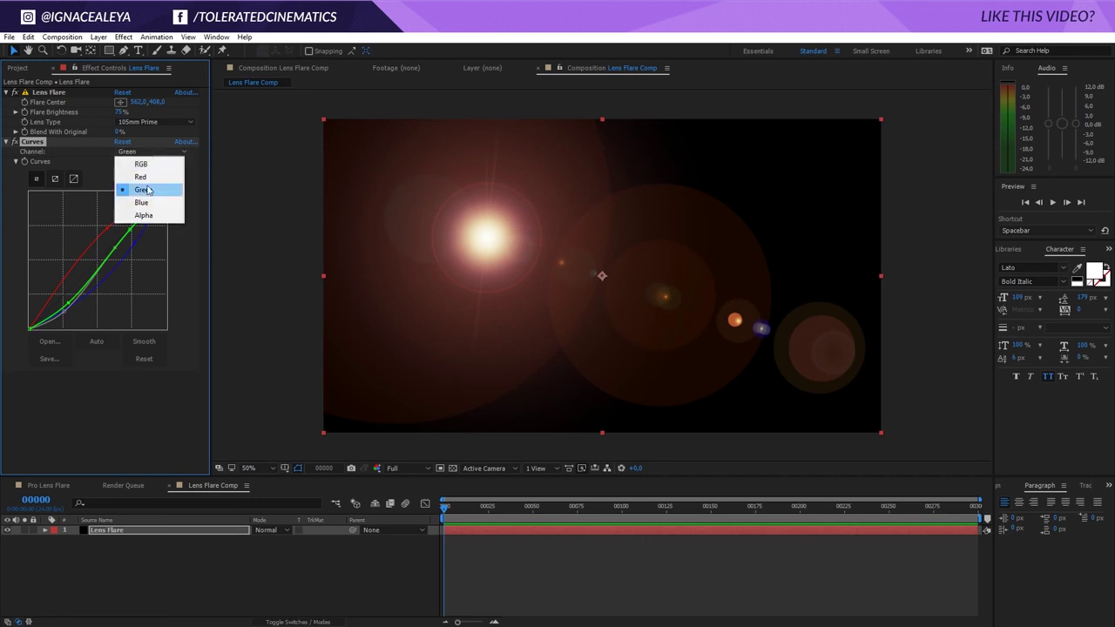
click(131, 199)
mouse_move(83, 303)
mouse_down()
mouse_move(73, 300)
mouse_move(76, 313)
mouse_up()
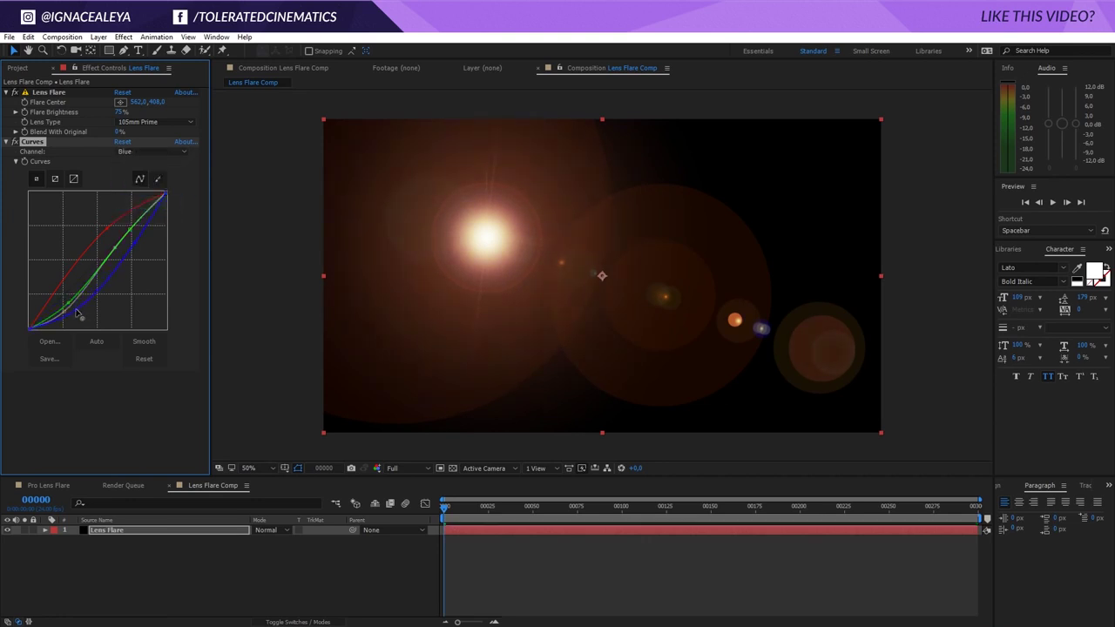
drag(134, 240, 130, 243)
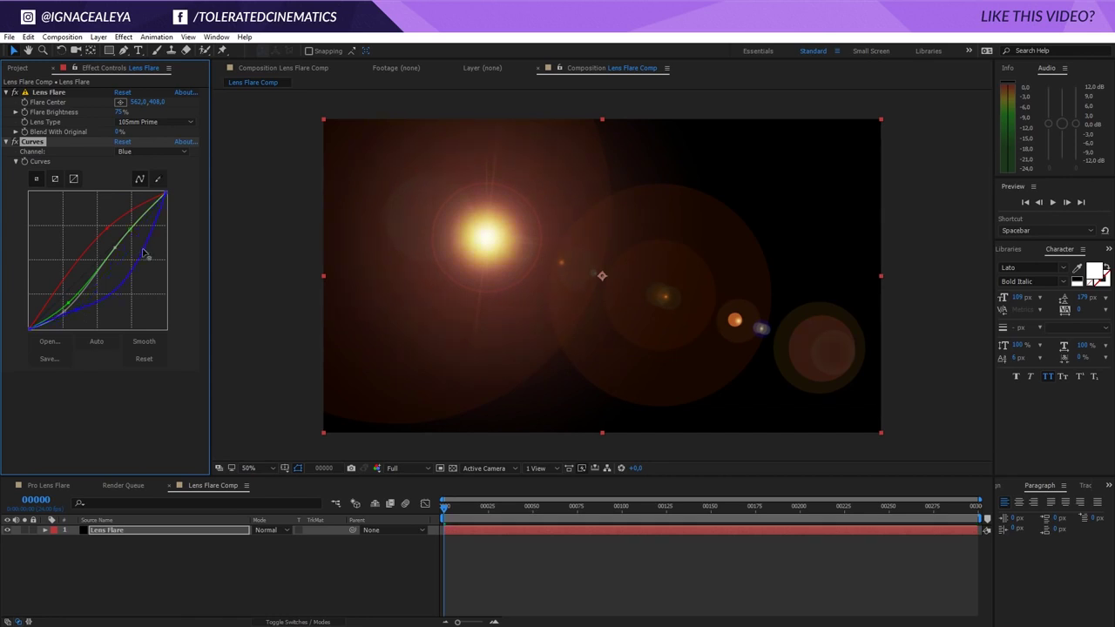
drag(145, 253, 141, 246)
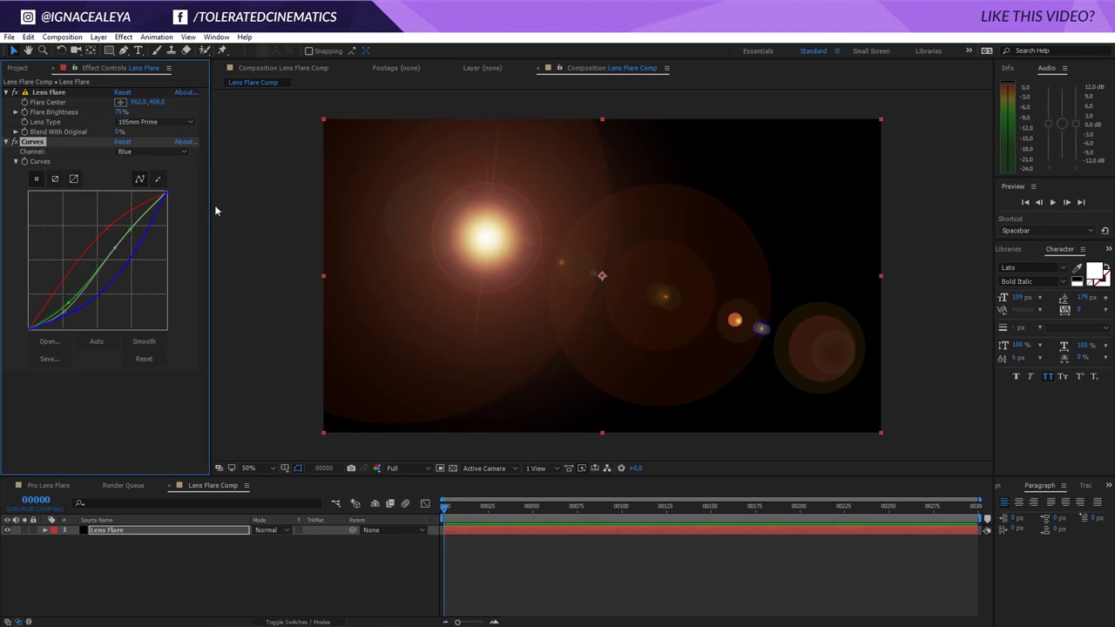
click(167, 585)
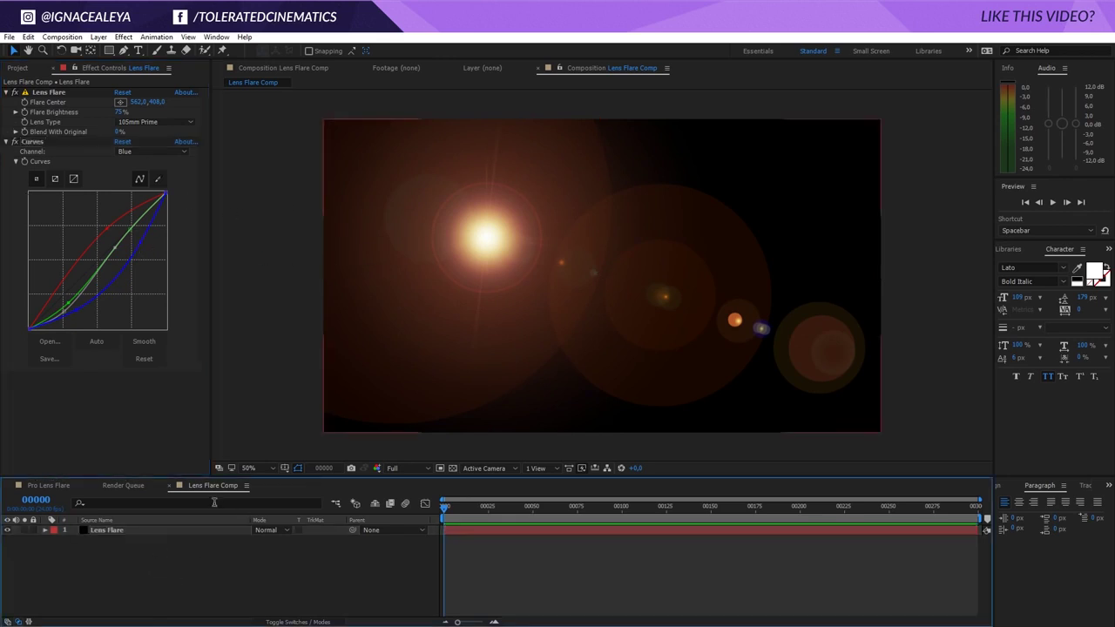
Create a new solid layer in bright blue, hex 0017F1, above the Lens Flare layer
right_click(174, 552)
mouse_move(228, 441)
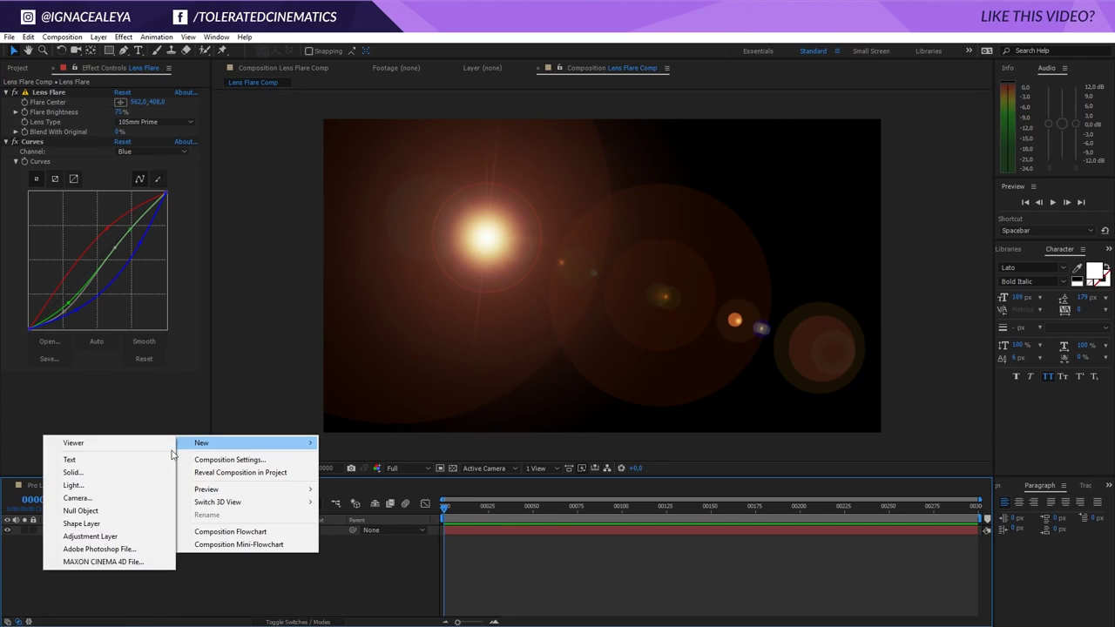
click(86, 473)
click(579, 339)
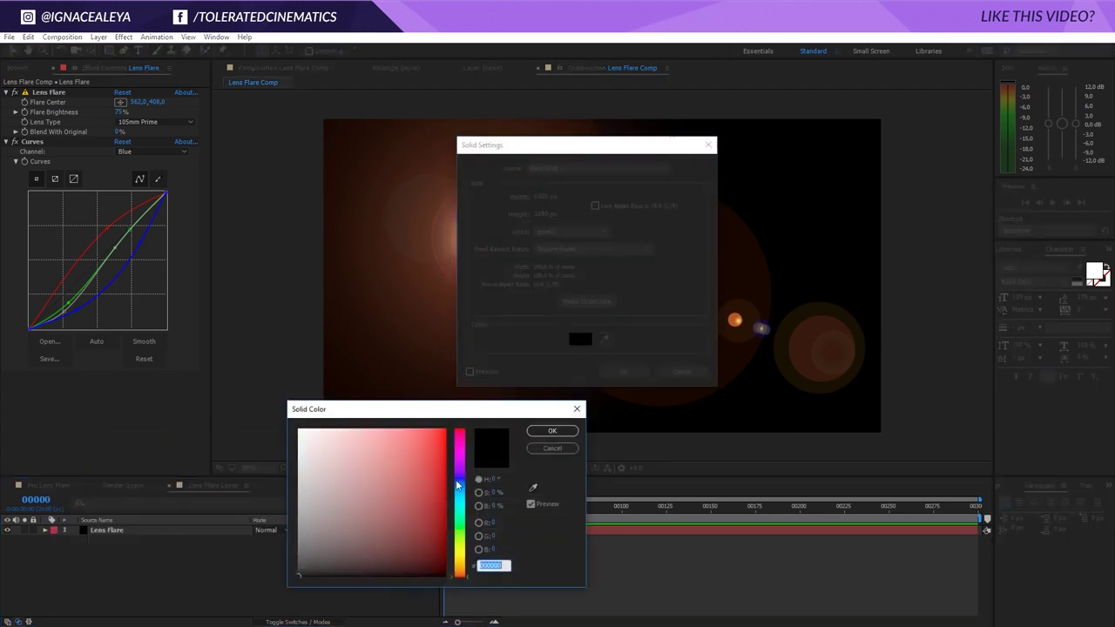
click(459, 484)
click(442, 442)
drag(442, 441, 445, 436)
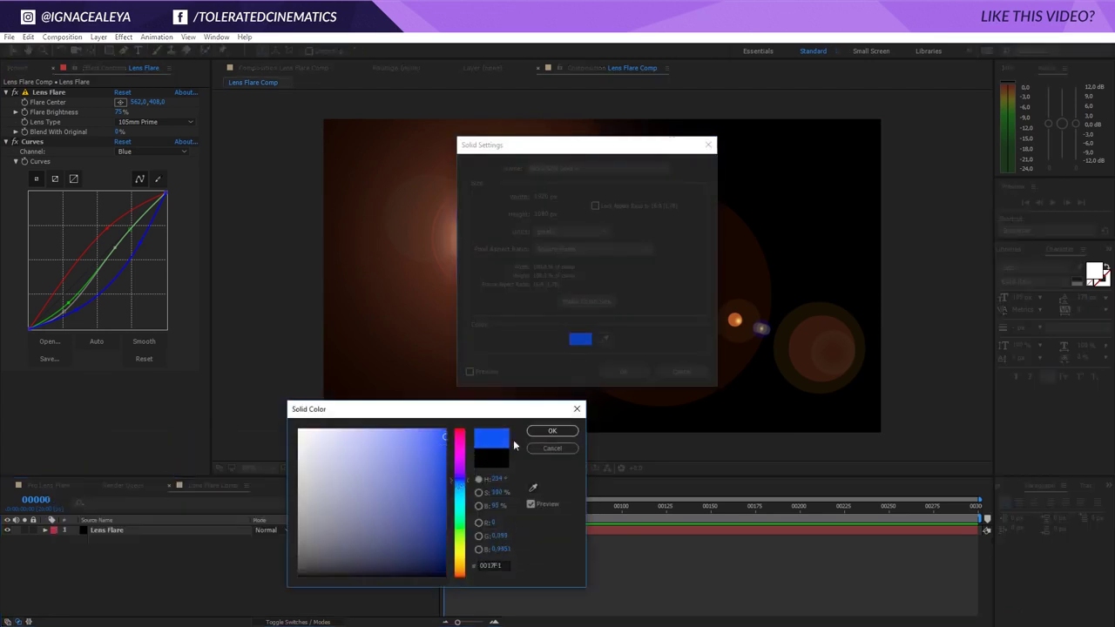
click(556, 433)
click(624, 372)
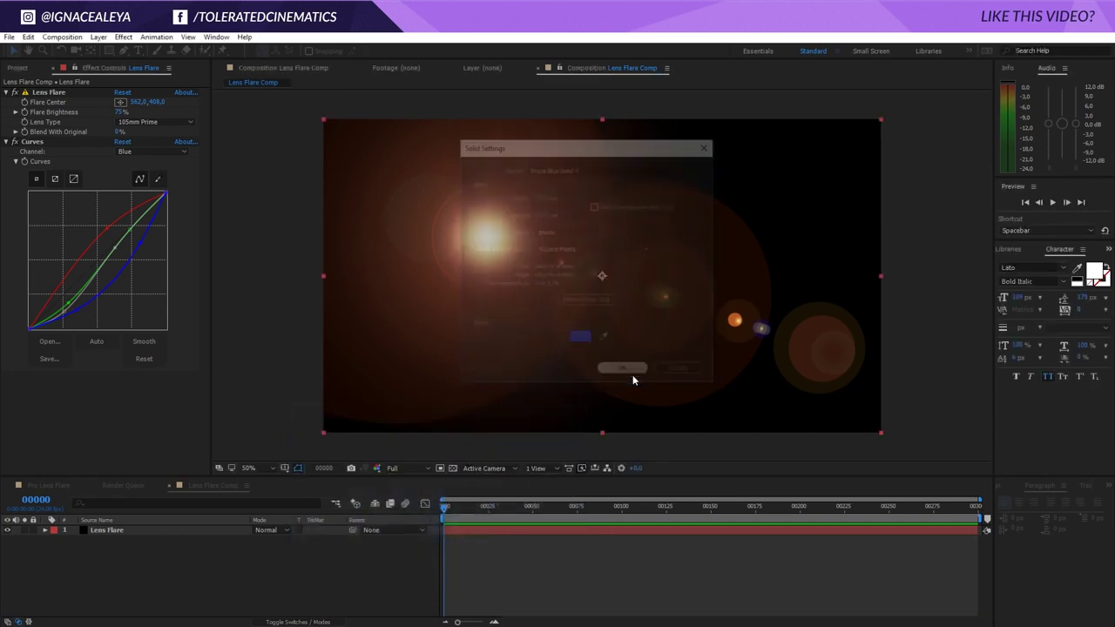
Check the color depth, working space and linearize options in the project's color settings
click(9, 69)
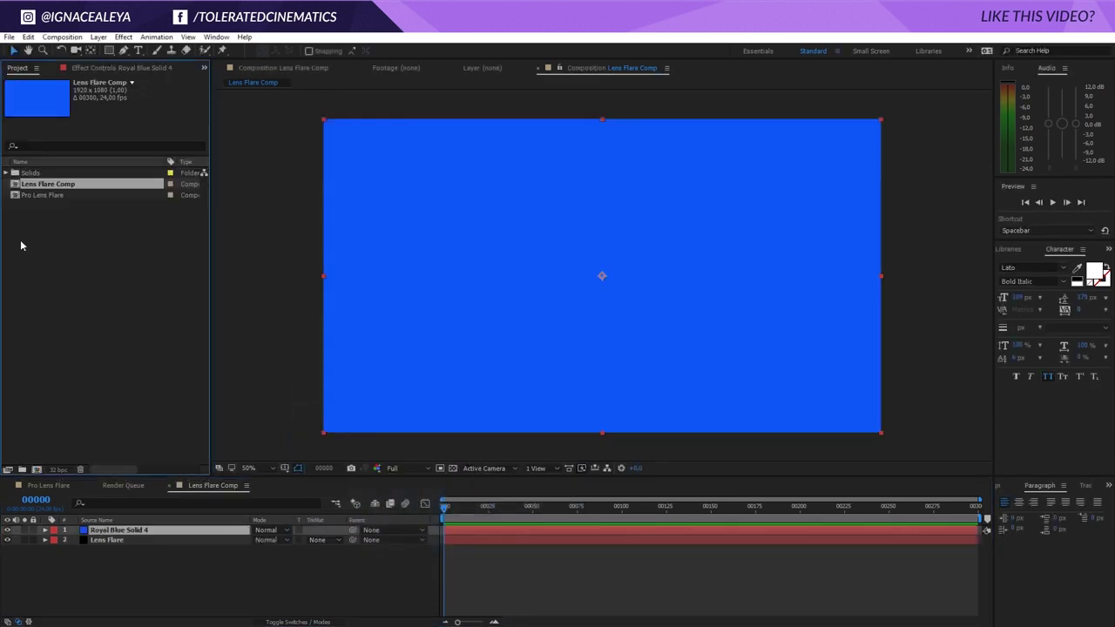
click(58, 470)
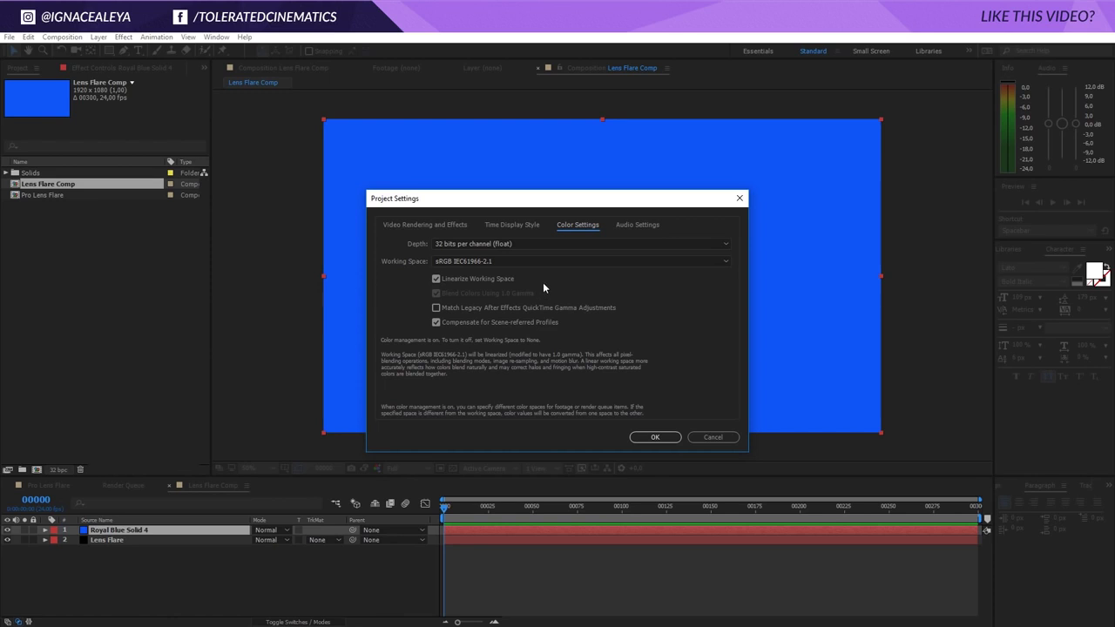
click(652, 437)
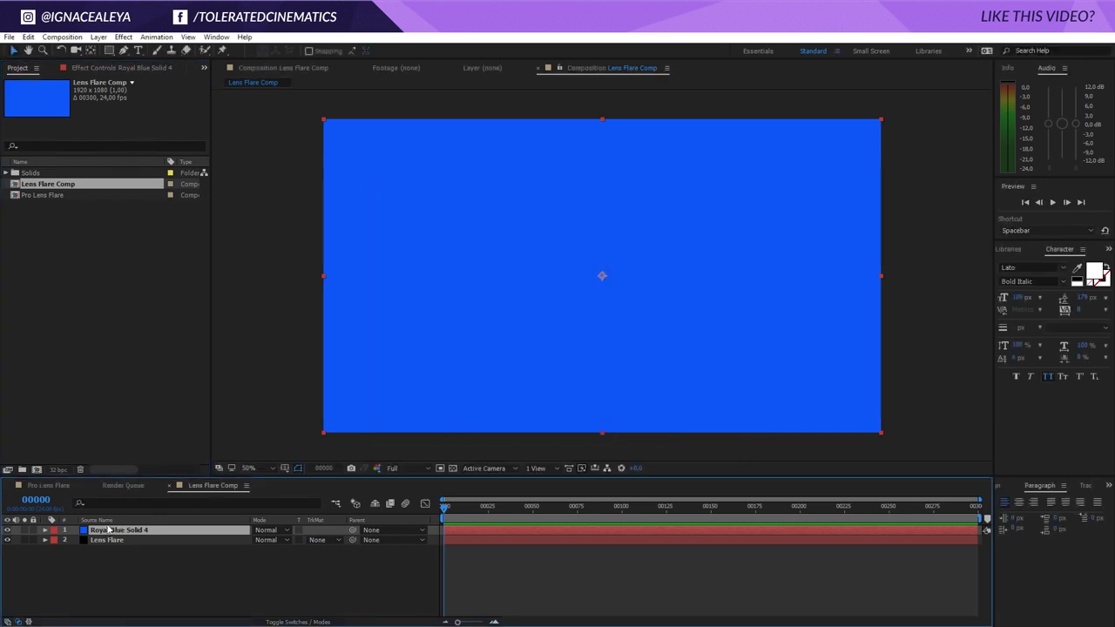
click(58, 469)
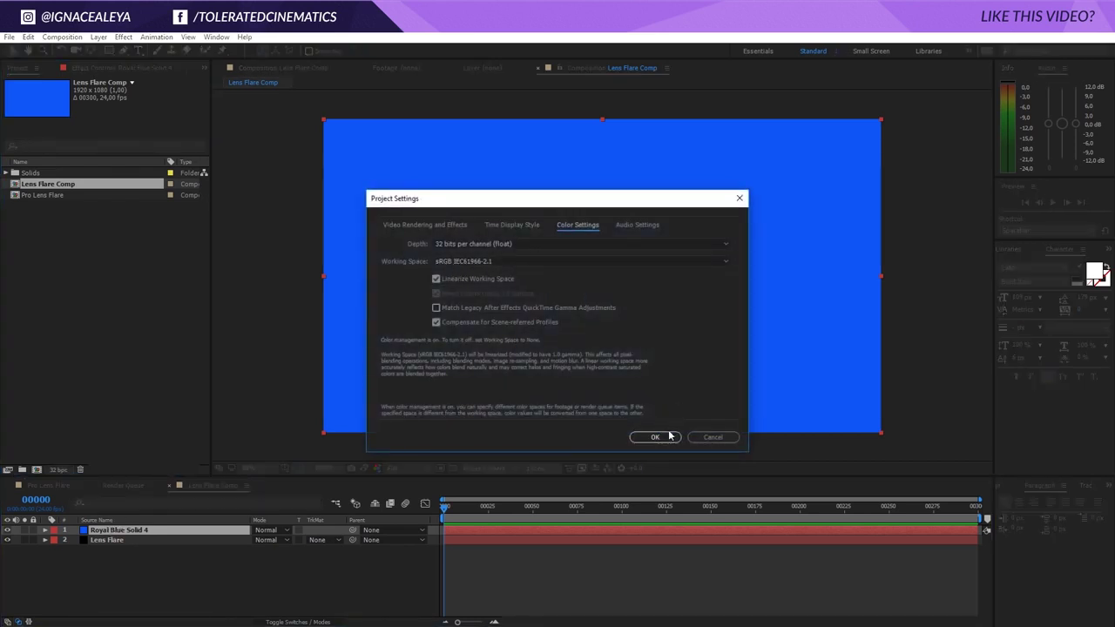
click(655, 437)
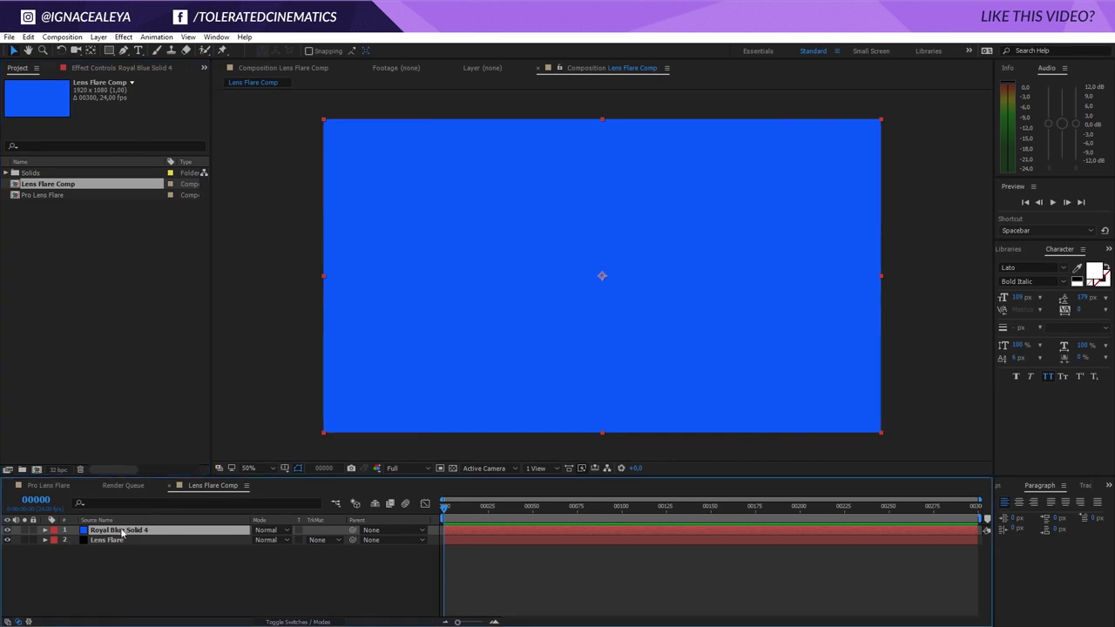
Hide the blue solid and draw a thin, four-point horizontal streak mask on it through the flare's center with the Pen tool
click(8, 530)
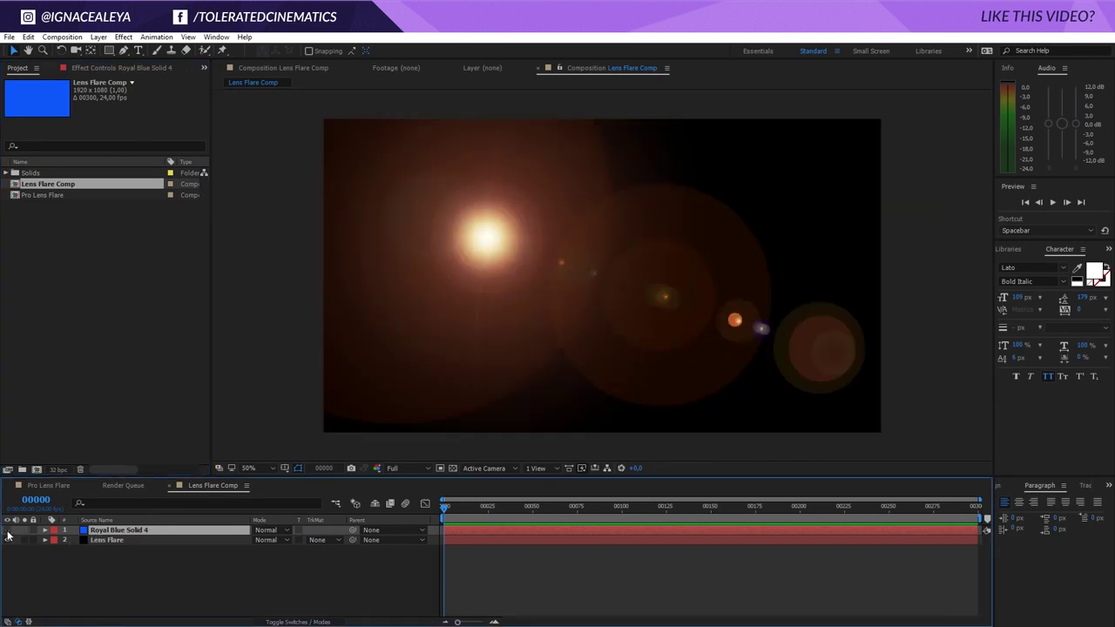
click(124, 50)
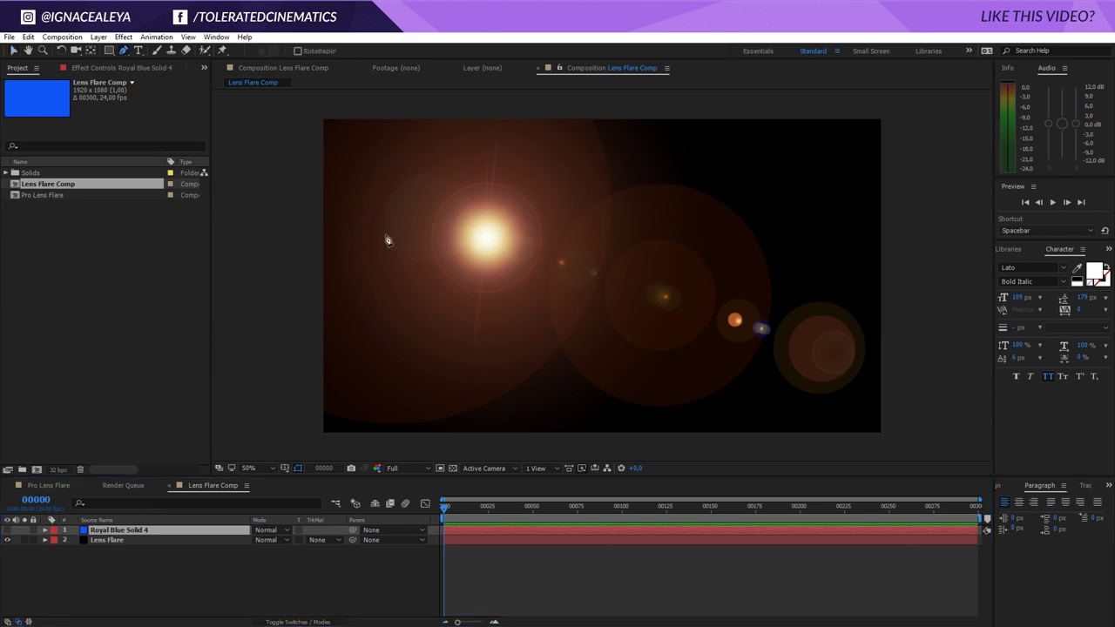
click(219, 242)
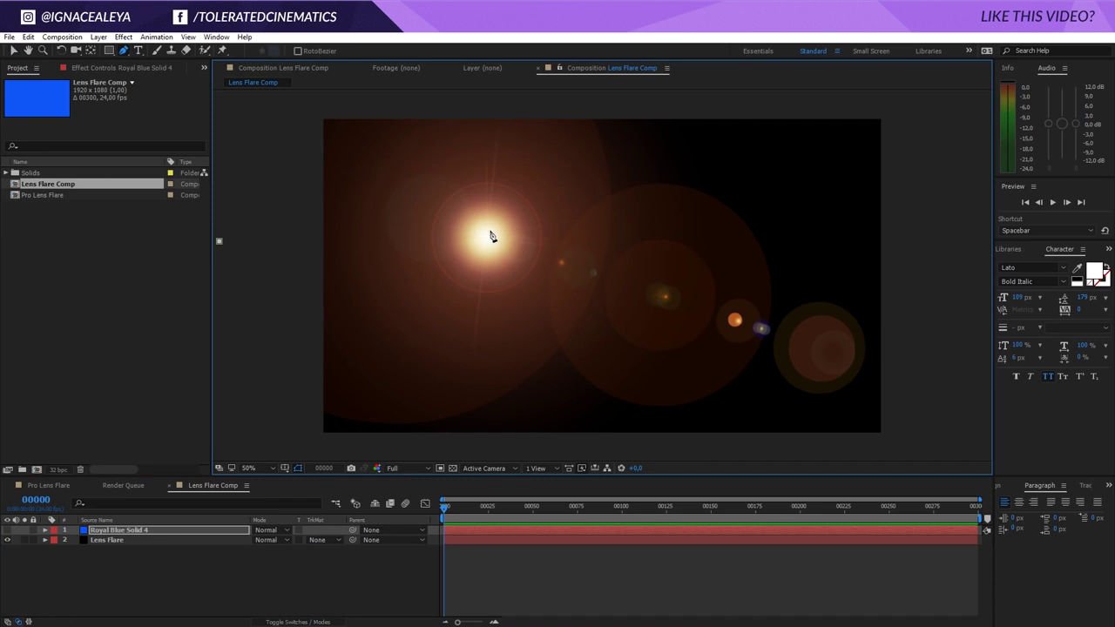
click(487, 234)
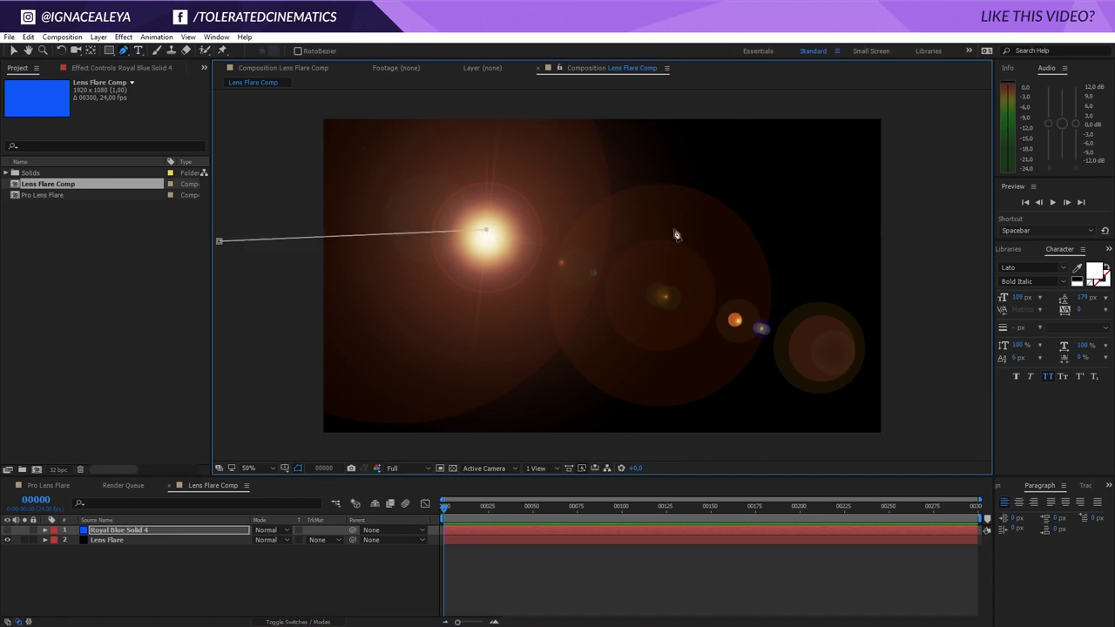
click(779, 234)
click(487, 238)
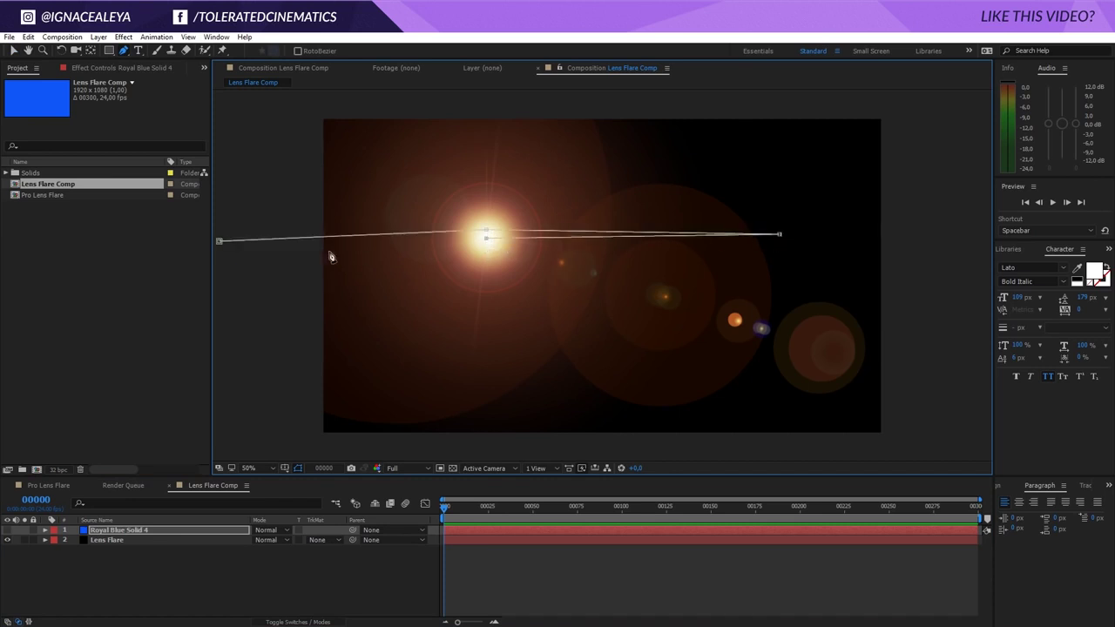
click(219, 241)
Spread the streak mask's two middle vertices slightly apart at the flare's center and make the blue solid visible again
click(14, 50)
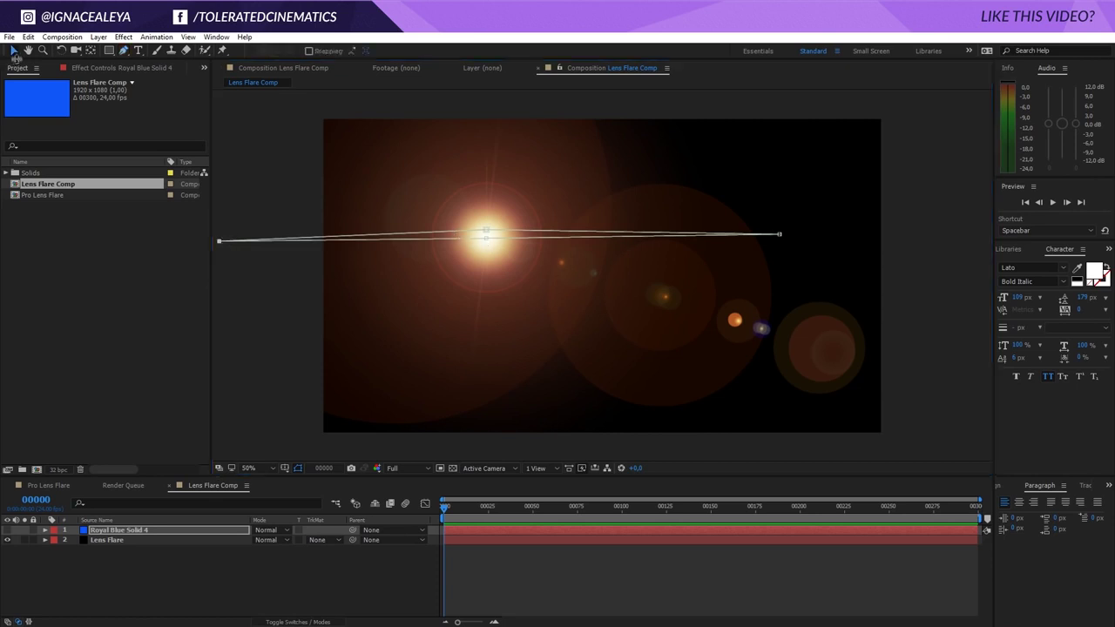
click(486, 239)
drag(486, 229, 487, 227)
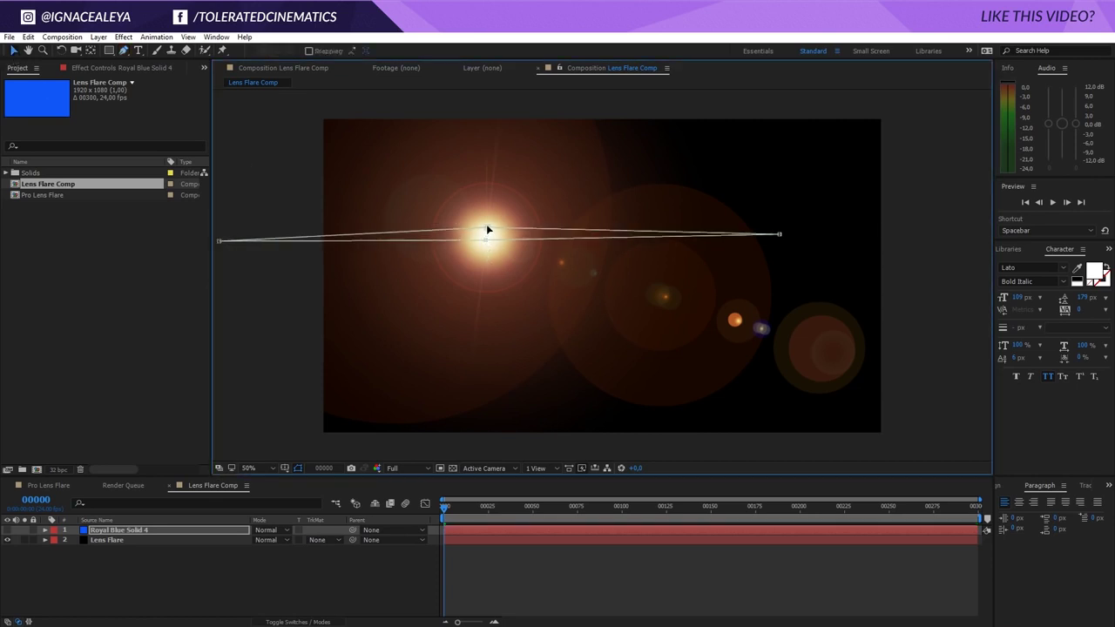
click(8, 530)
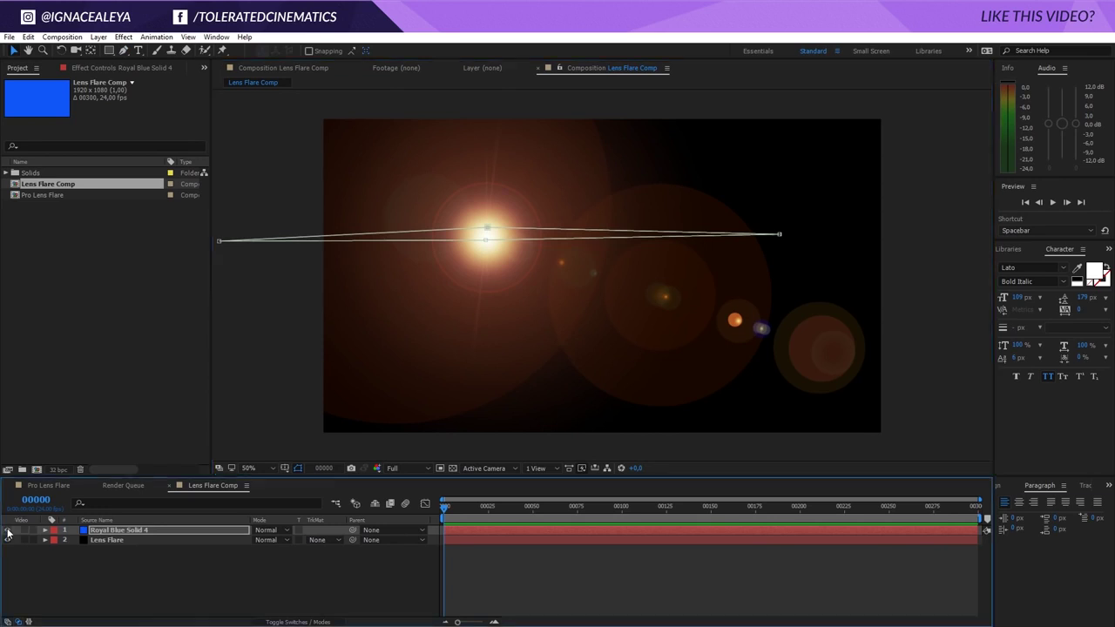
Feather the blue solid's mask by 47 pixels and set the layer's blending mode to Screen
click(149, 530)
key(f)
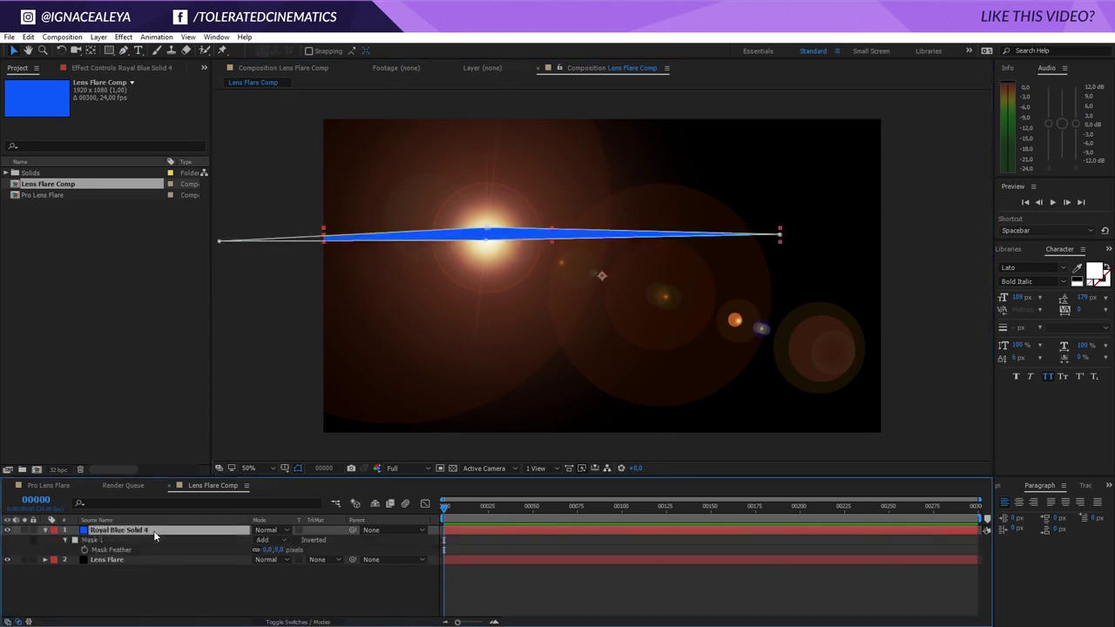
drag(260, 554, 309, 552)
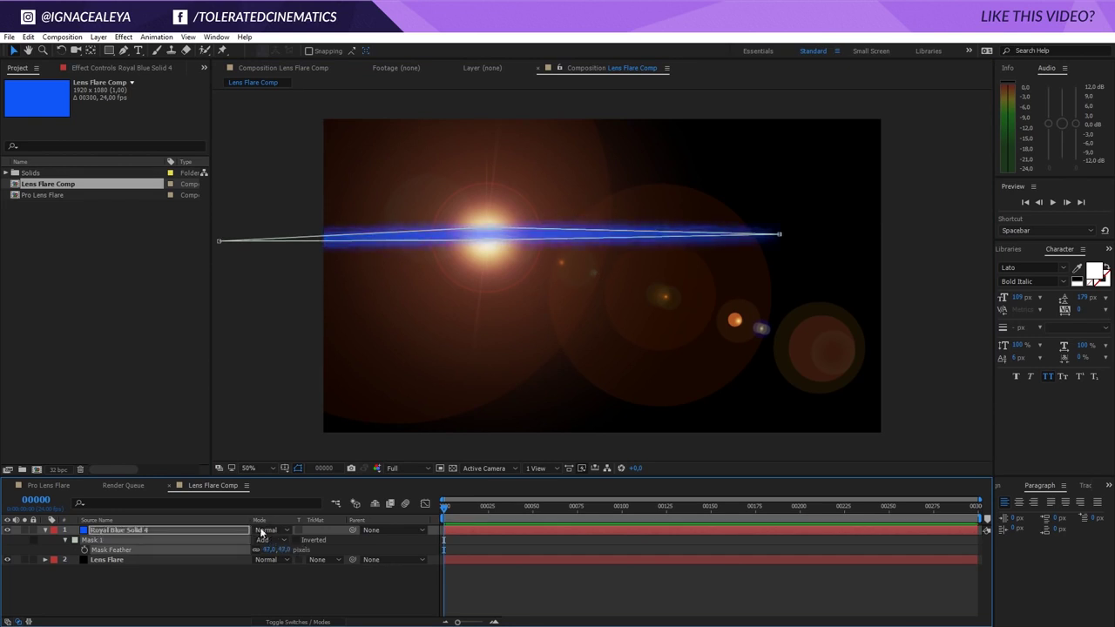
click(266, 530)
click(338, 267)
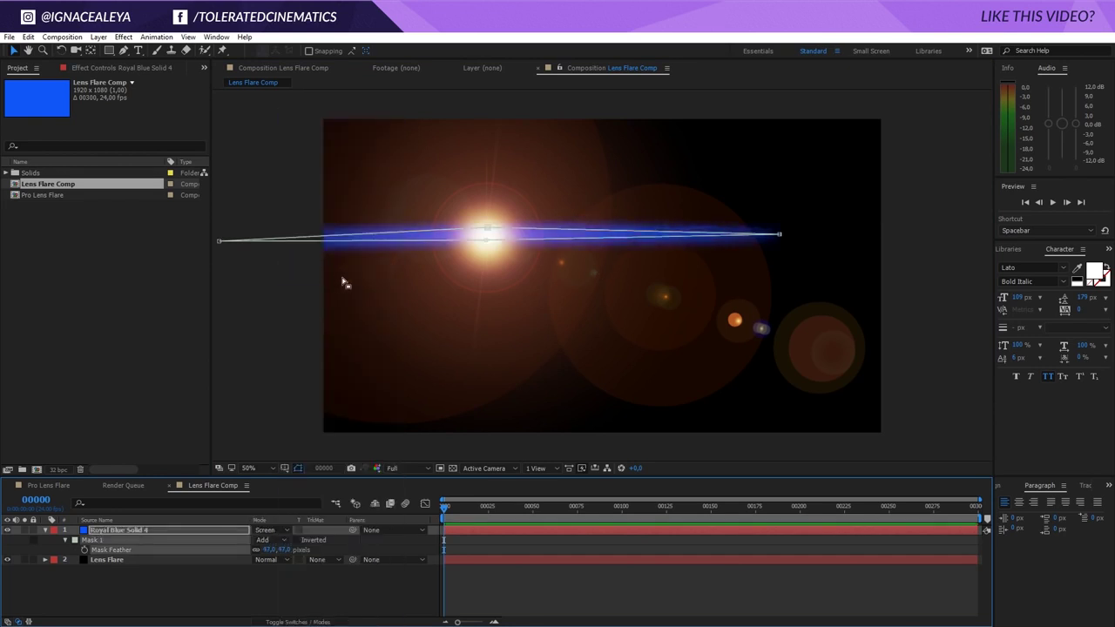
Set the blue streak's mask feather to 84 pixels
key(period)
drag(383, 272, 523, 299)
drag(287, 549, 317, 548)
key(comma)
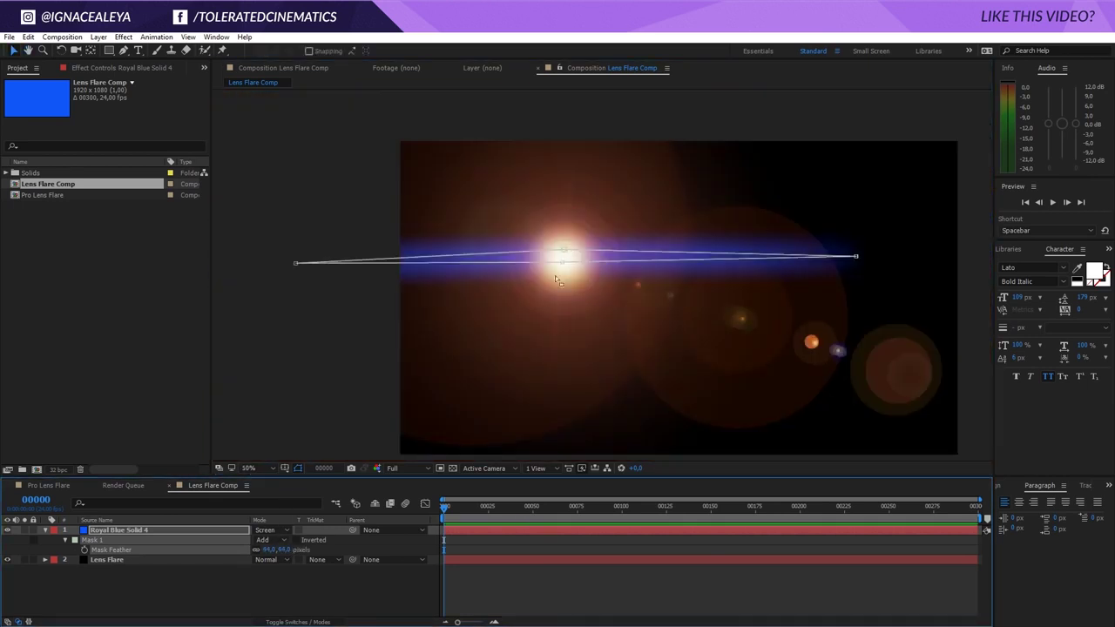
Duplicate the blue streak layer and move the copy's two middle mask vertices closer together at the flare's center
click(224, 529)
key(ctrl+d)
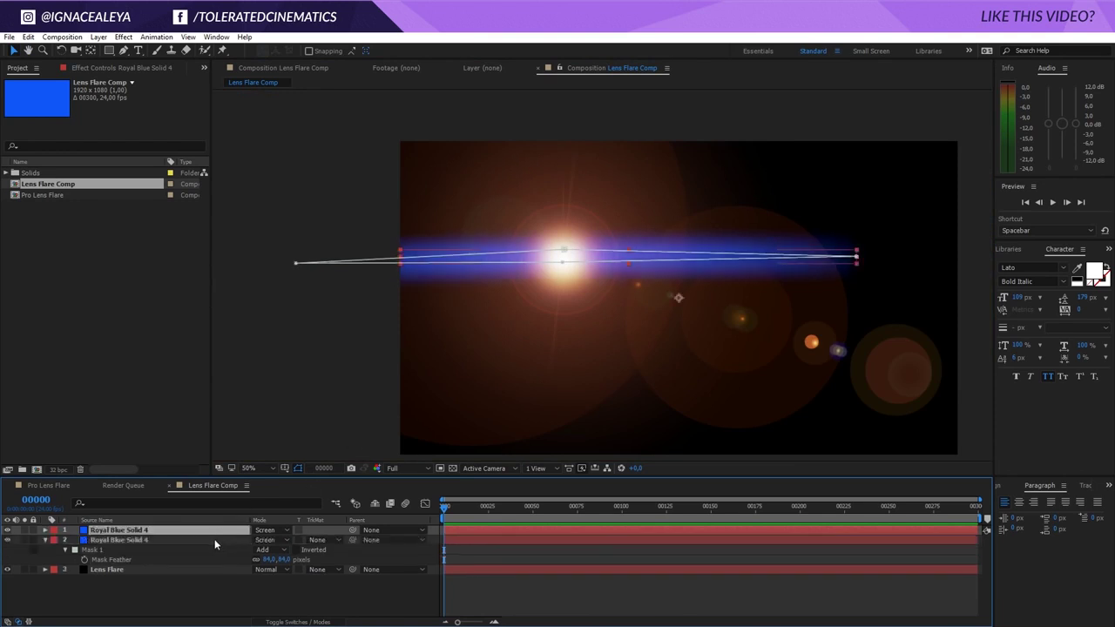
scroll(546, 256, up, 3)
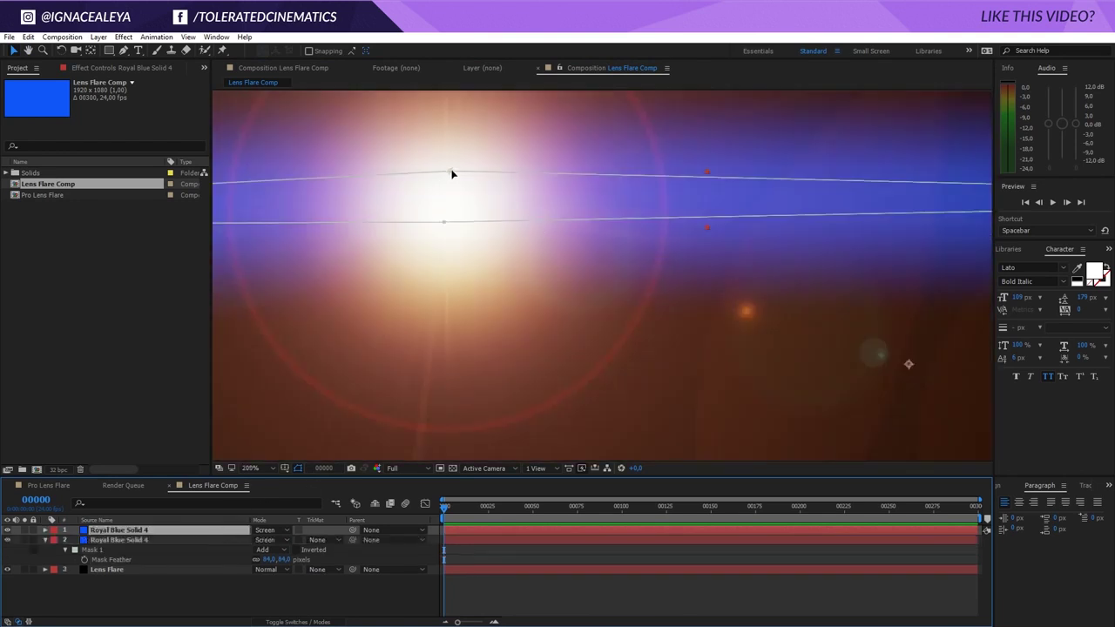
drag(449, 181, 447, 221)
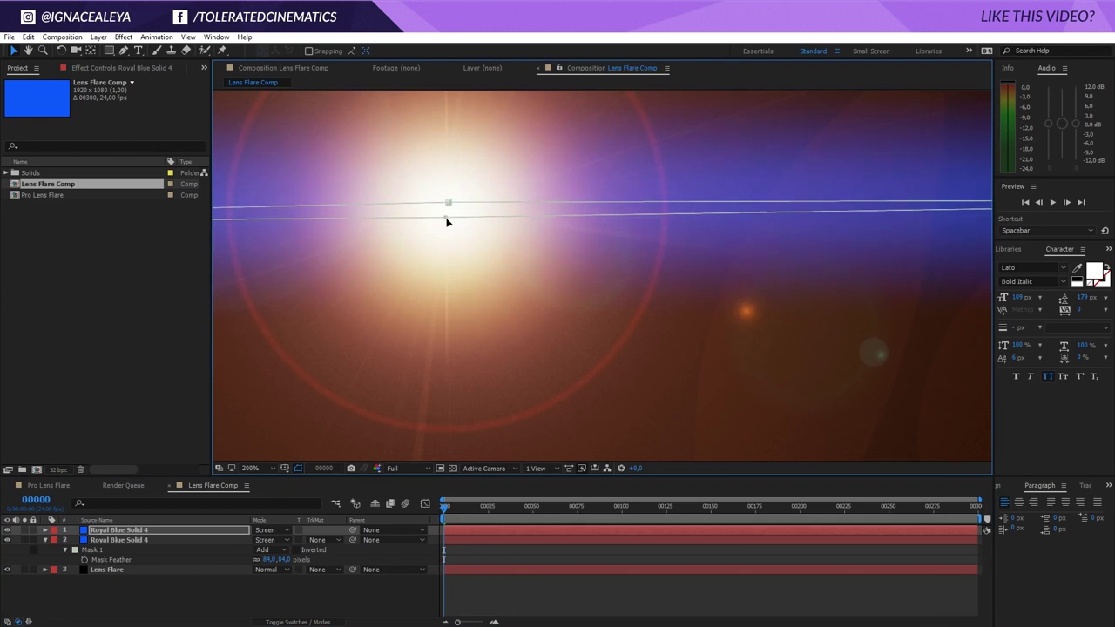
scroll(448, 221, down, 2)
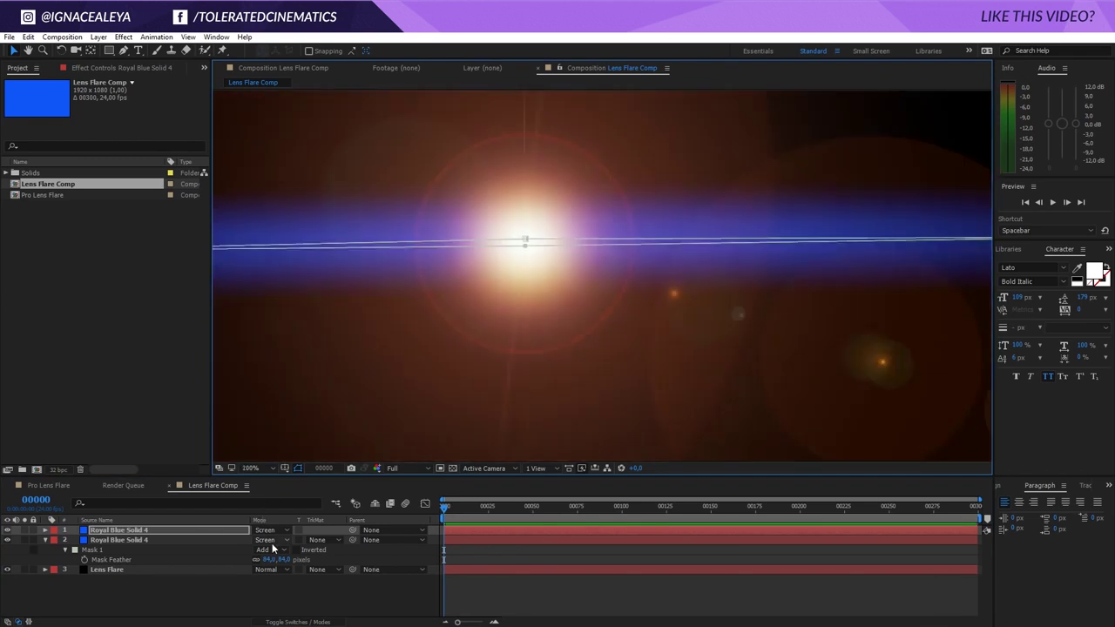
Set the duplicated narrow streak's mask feather to 39 pixels
key(f)
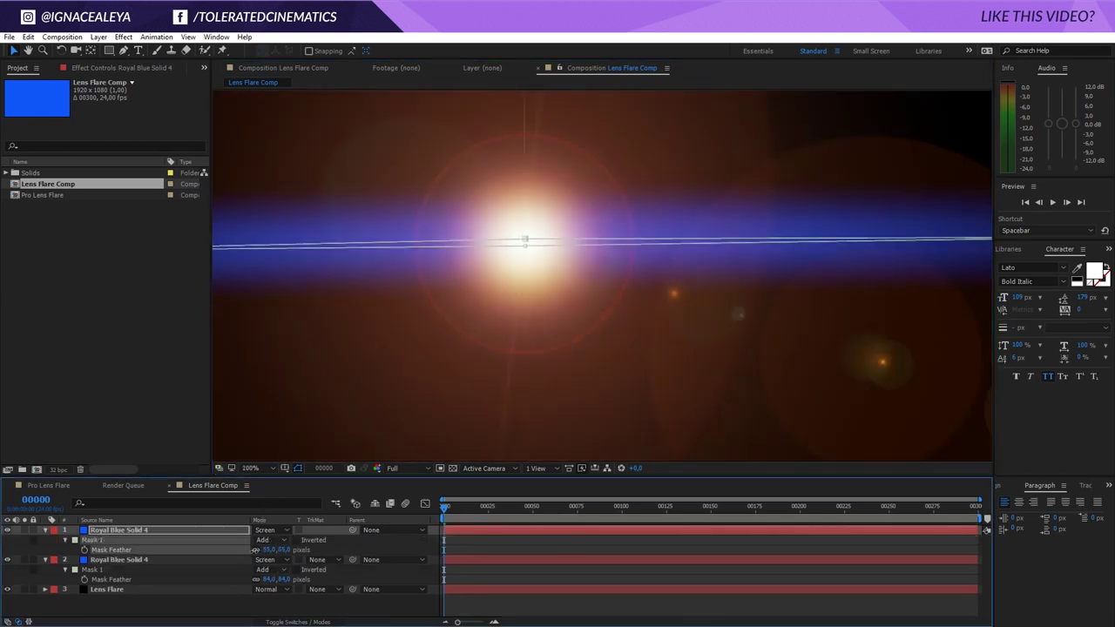
drag(226, 554, 230, 557)
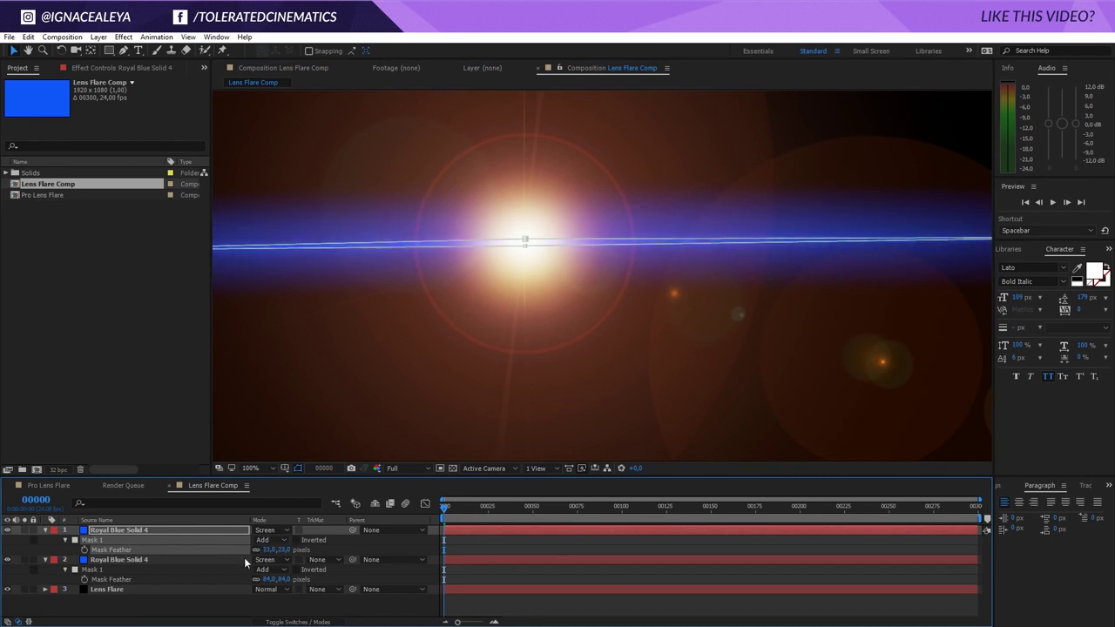
click(484, 549)
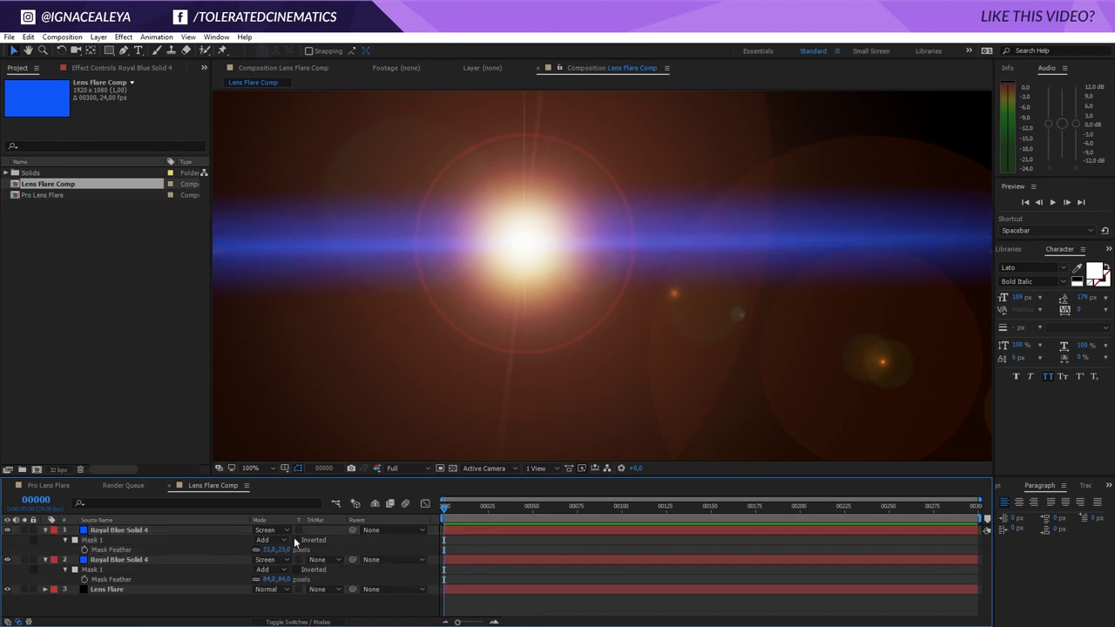
drag(287, 551, 295, 551)
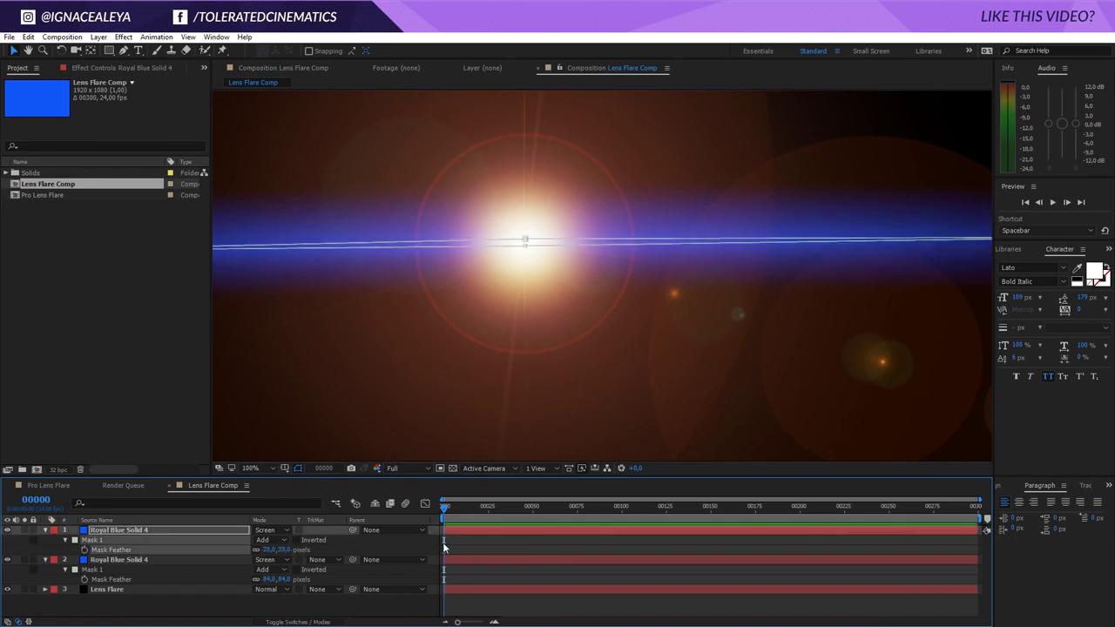
click(462, 543)
Try the Add blending mode on the narrow streak layer and return it to Screen
click(272, 530)
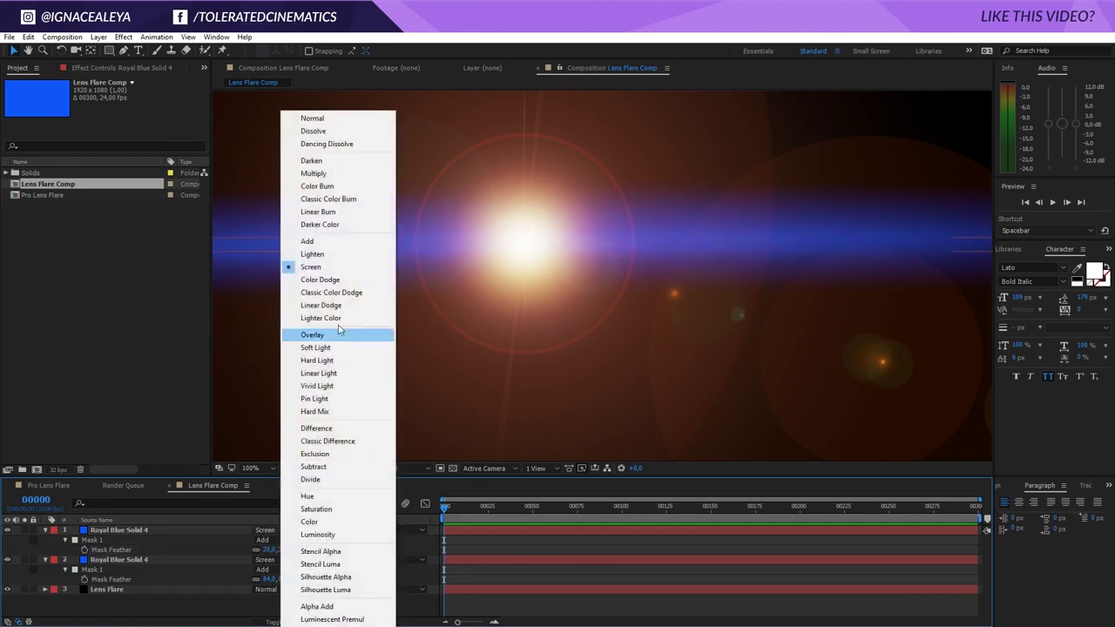
click(317, 238)
click(472, 544)
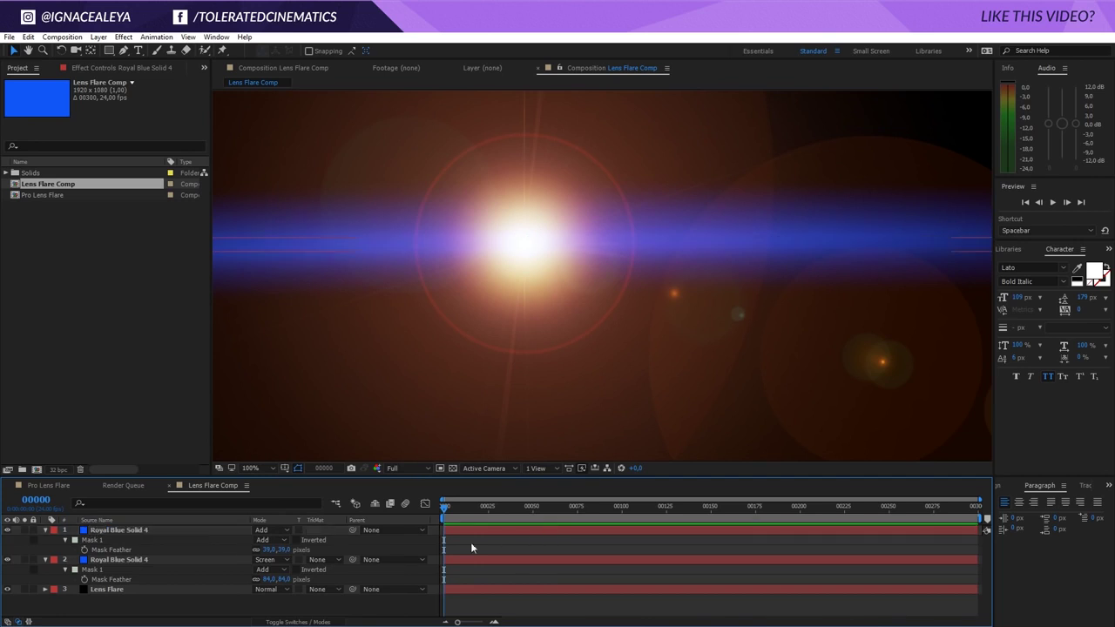
click(272, 529)
click(343, 271)
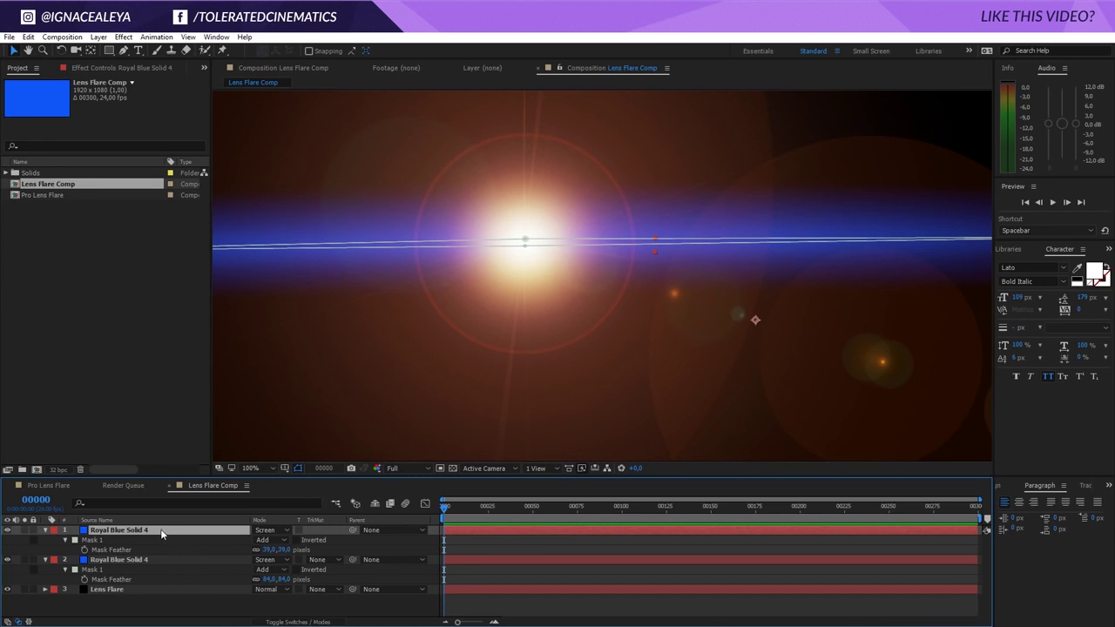
Duplicate the narrow streak layer and set the uppermost copy's mask feather to 10 pixels
key(ctrl+d)
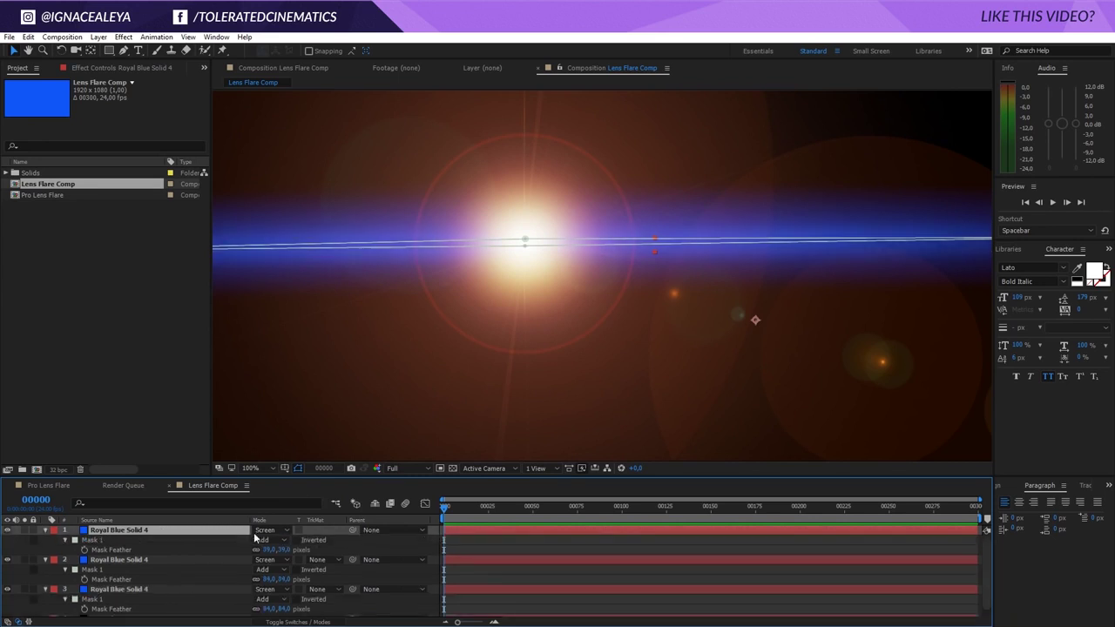
click(260, 551)
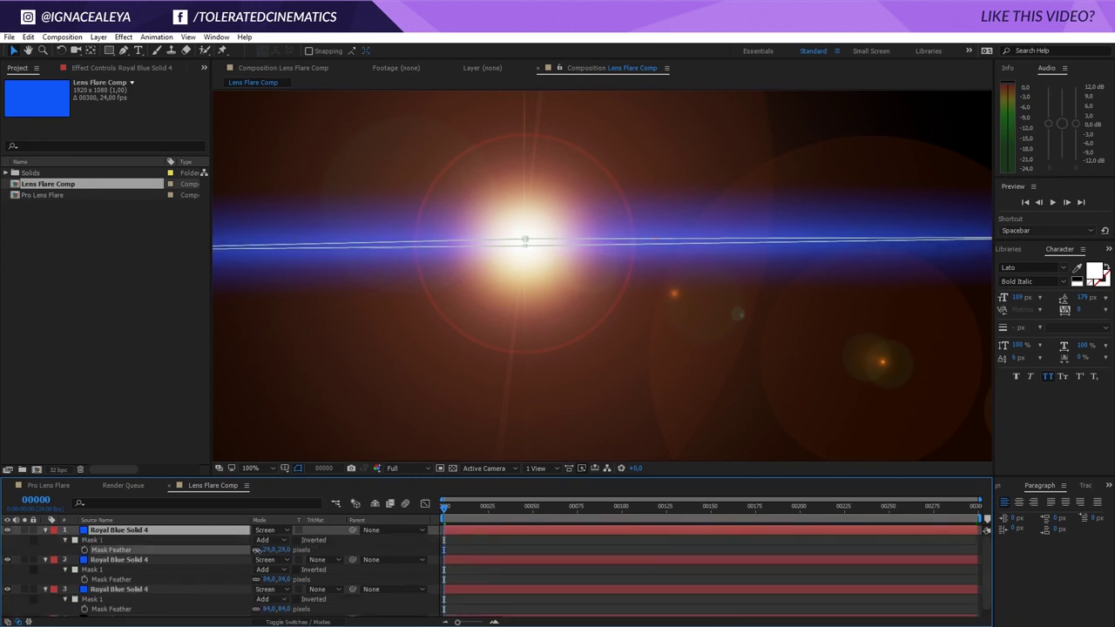
drag(255, 551, 249, 553)
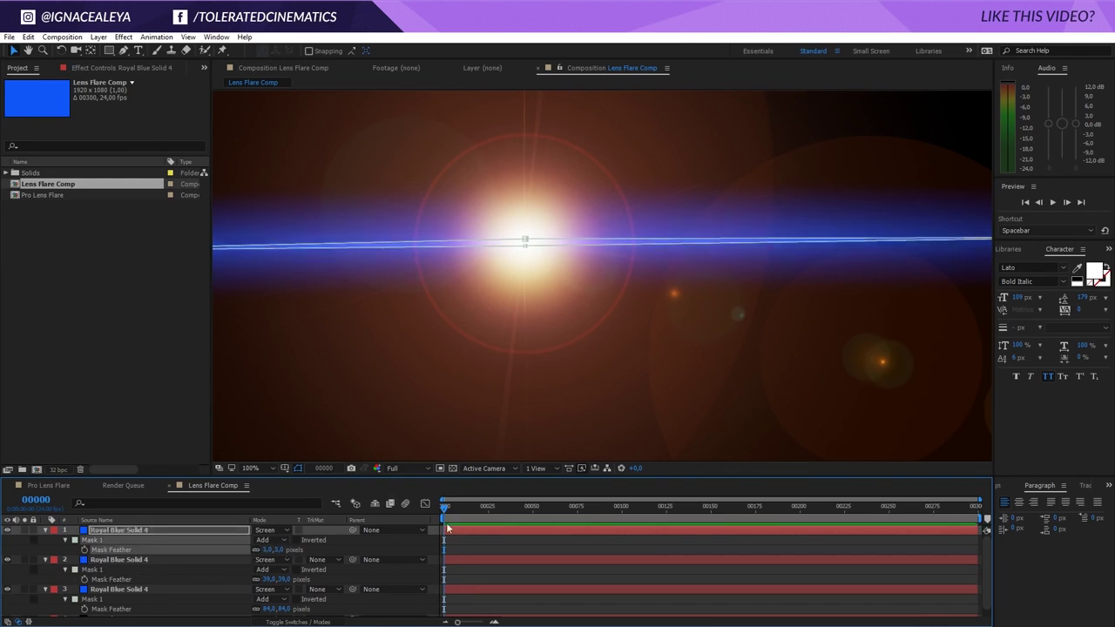
scroll(465, 349, down, 2)
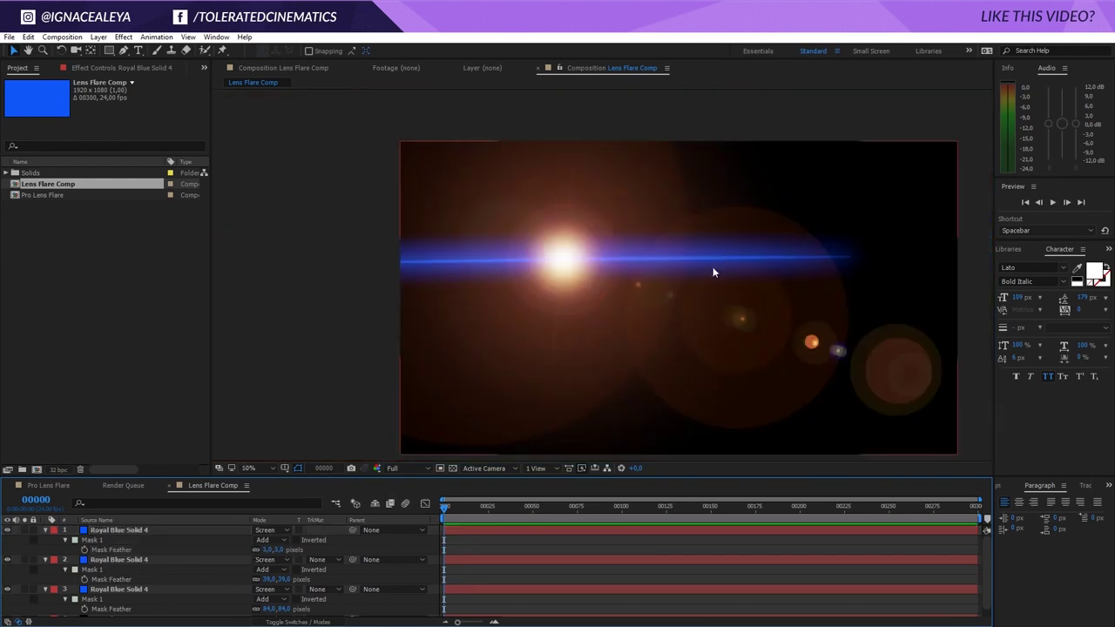
click(285, 550)
text(1)
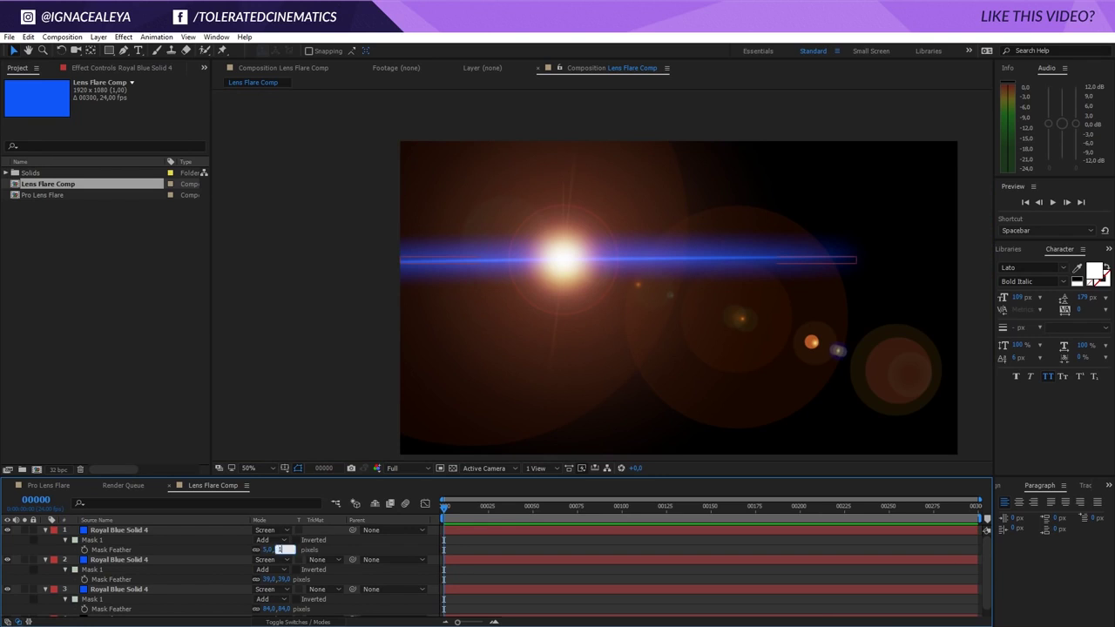
text(0)
key(Return)
click(482, 544)
Change the uppermost streak's solid color to a slightly lighter blue, creating a new solid for that layer only
click(154, 530)
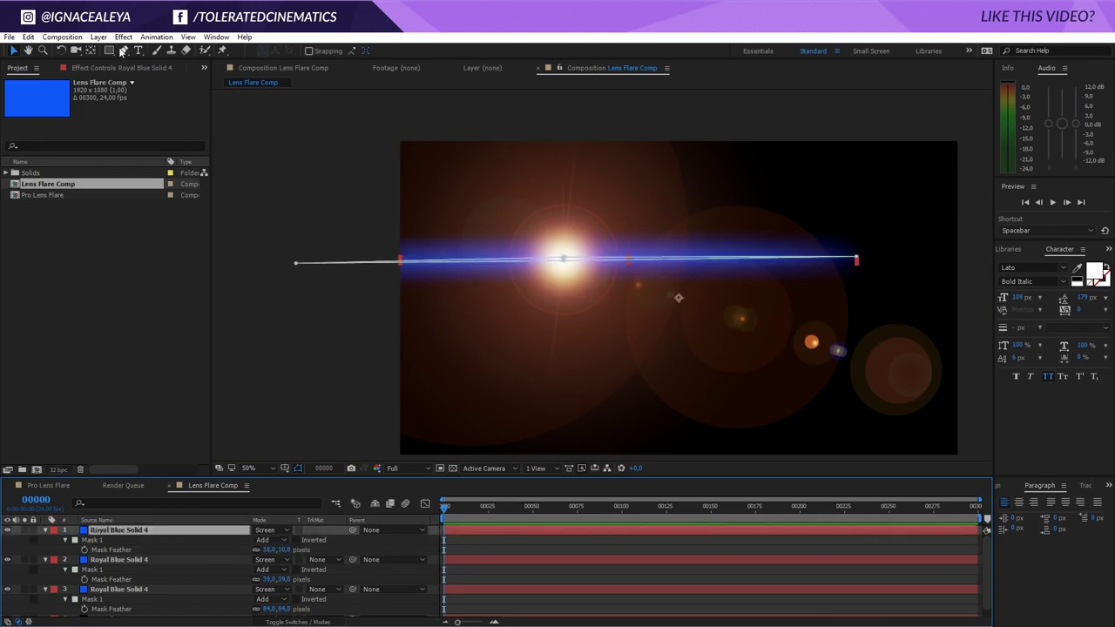
click(98, 36)
click(61, 50)
click(729, 331)
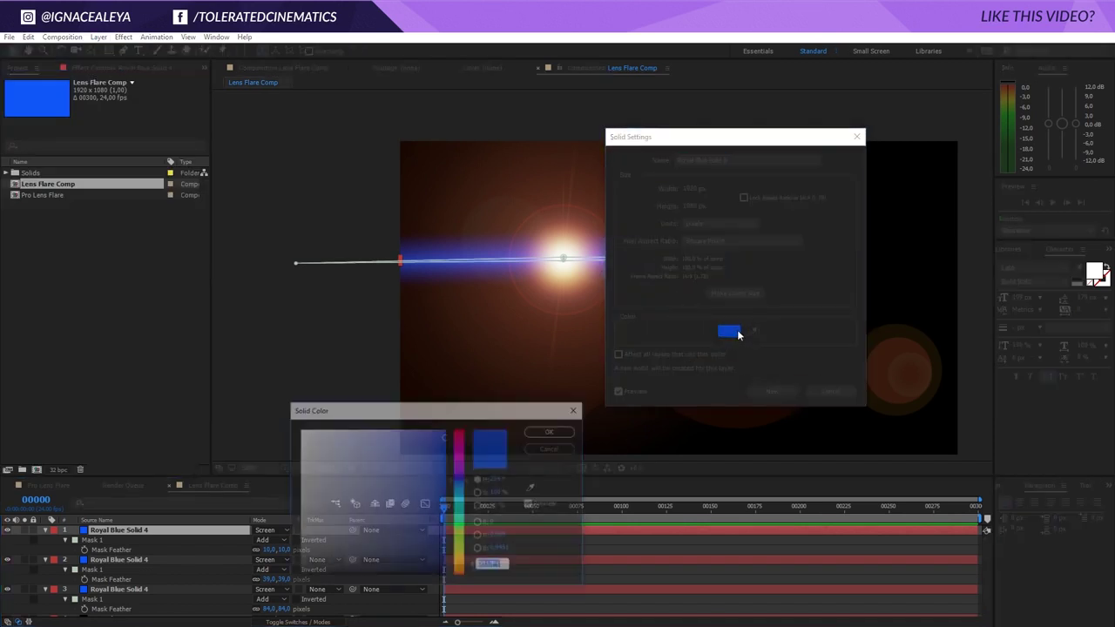
click(460, 488)
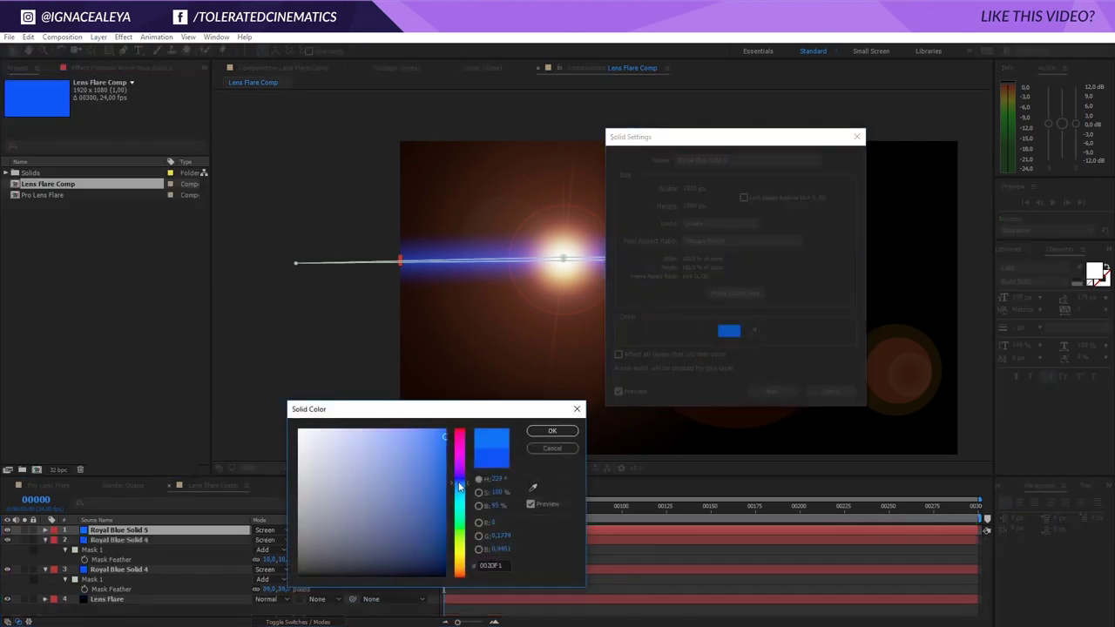
click(552, 430)
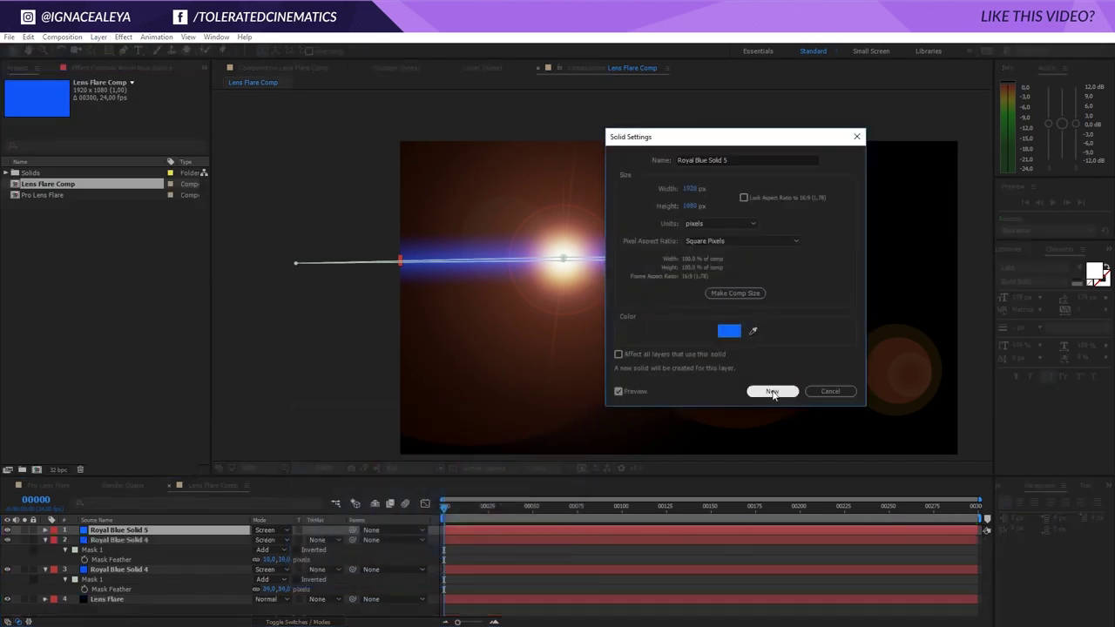
click(775, 392)
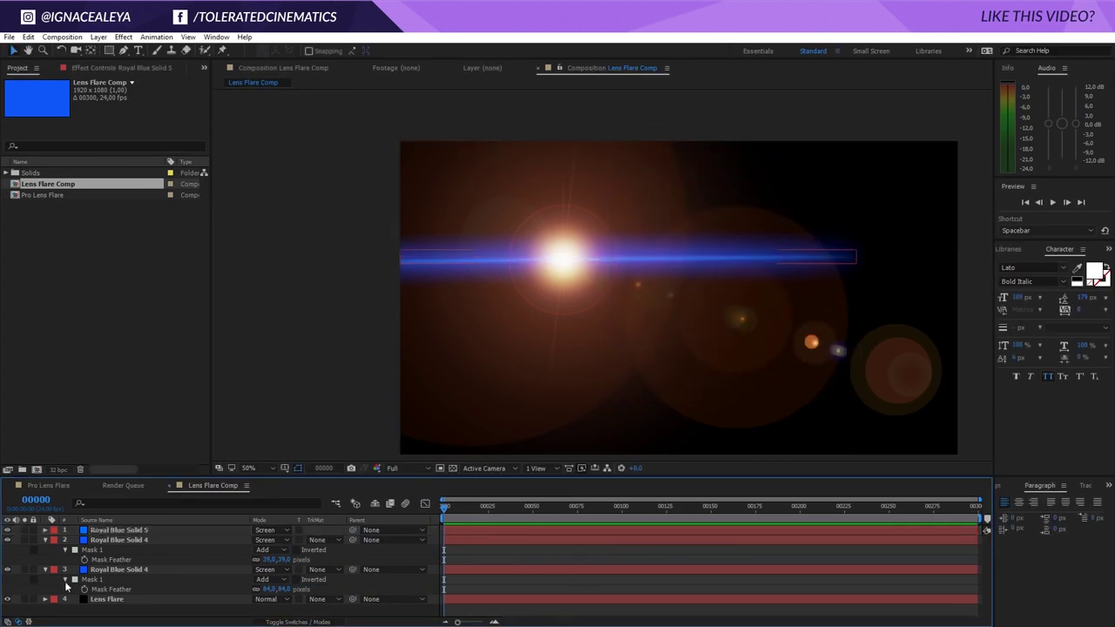
Lower the opacity of the widest streak, the blue layer directly above Lens Flare, to 25%
click(119, 569)
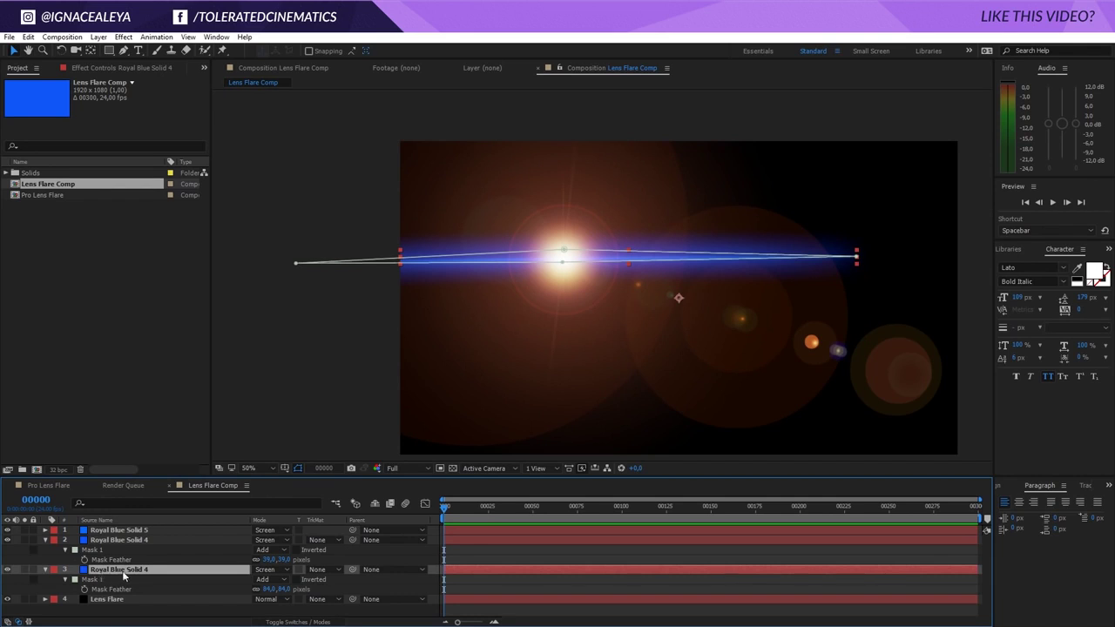
key(t)
drag(260, 581, 213, 588)
click(464, 562)
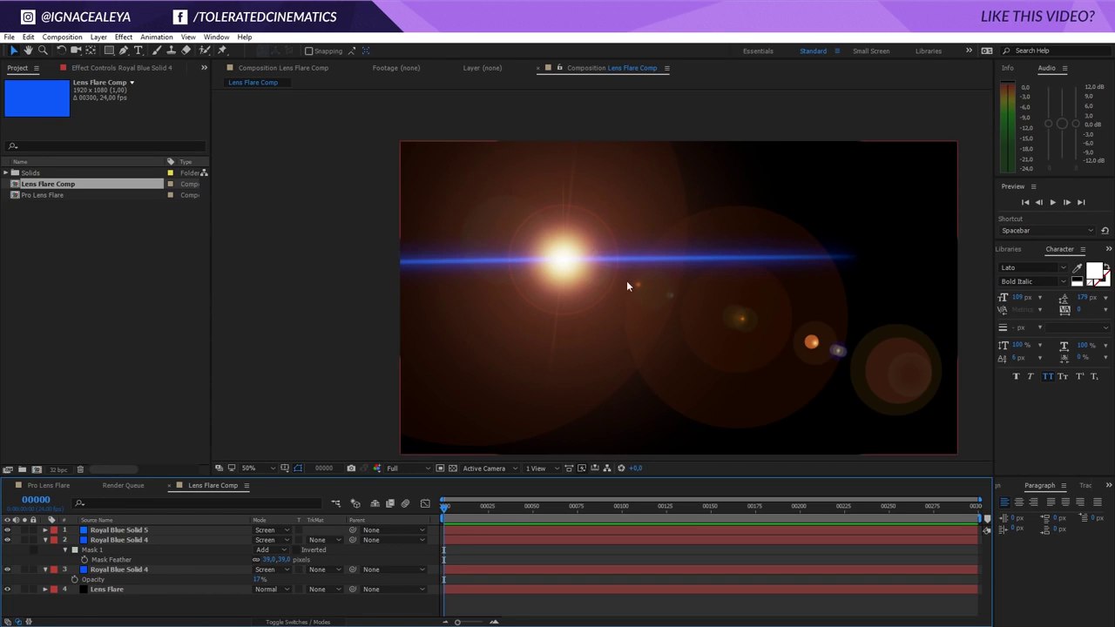
click(260, 579)
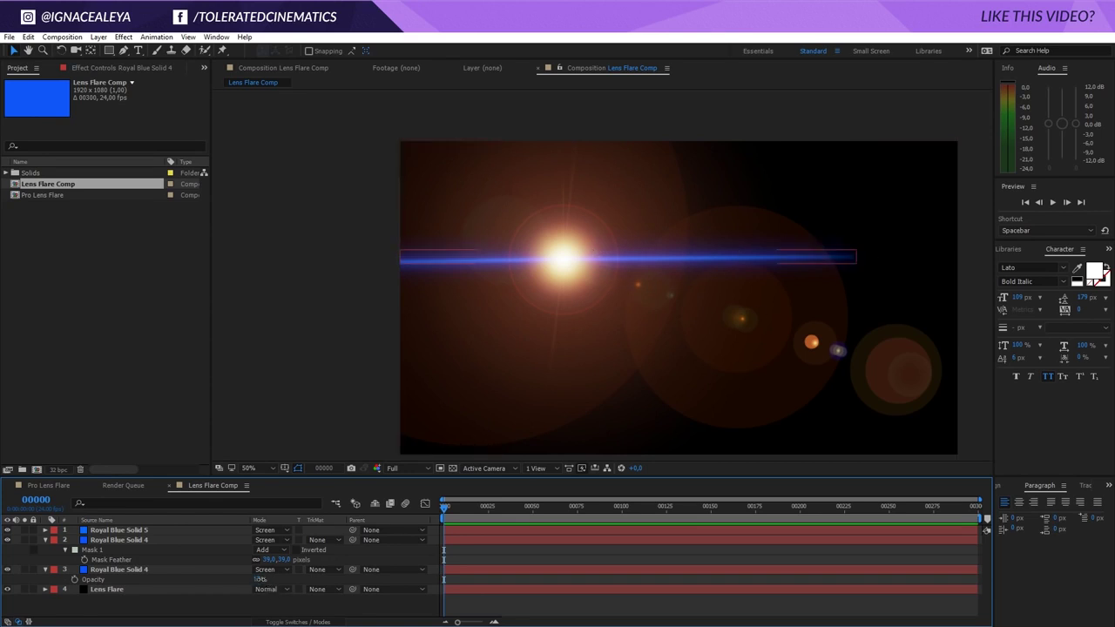
drag(261, 579, 267, 580)
click(263, 605)
Lower the opacity of the middle blue streak layer to 35%
click(154, 541)
key(t)
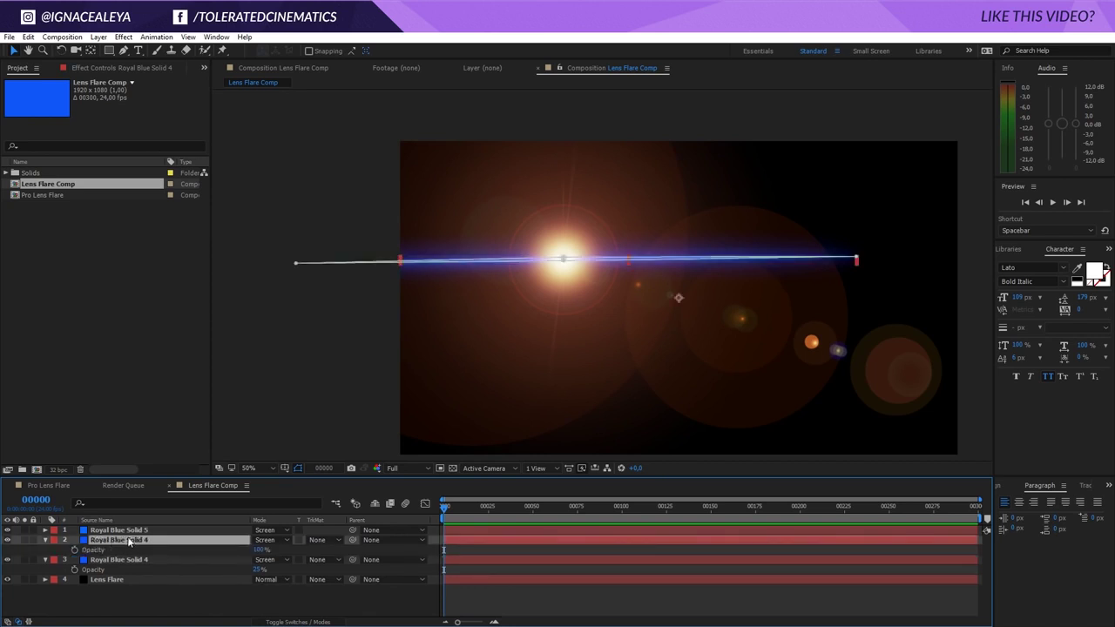
drag(260, 550, 226, 555)
click(208, 597)
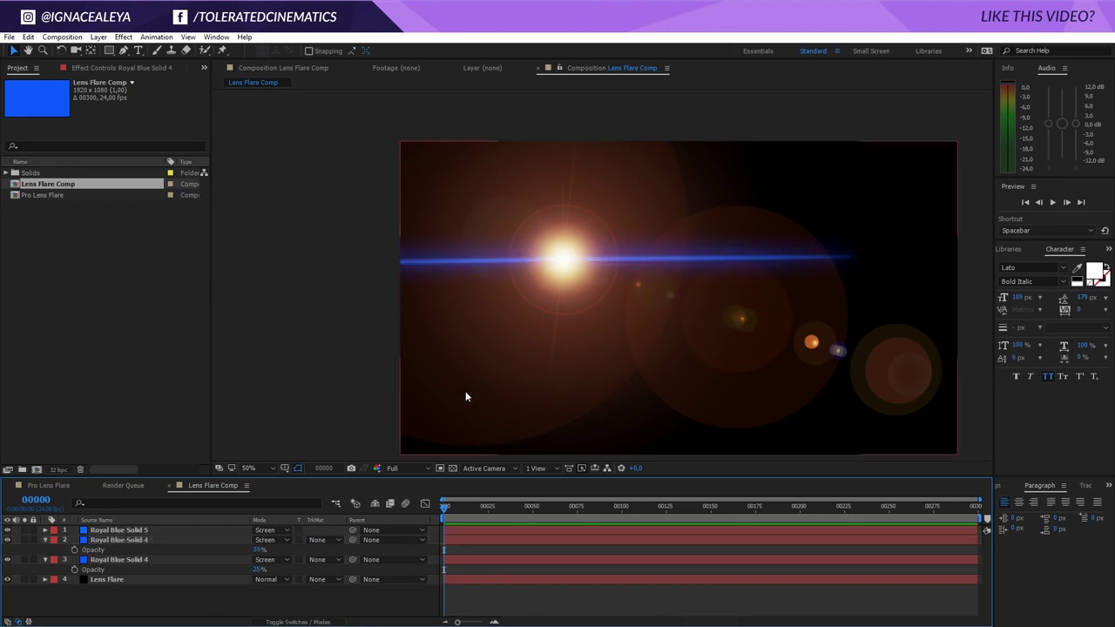
Draw a rectangular mask around the flare's center on the uppermost streak layer and set its mask mode to Intersect
click(130, 530)
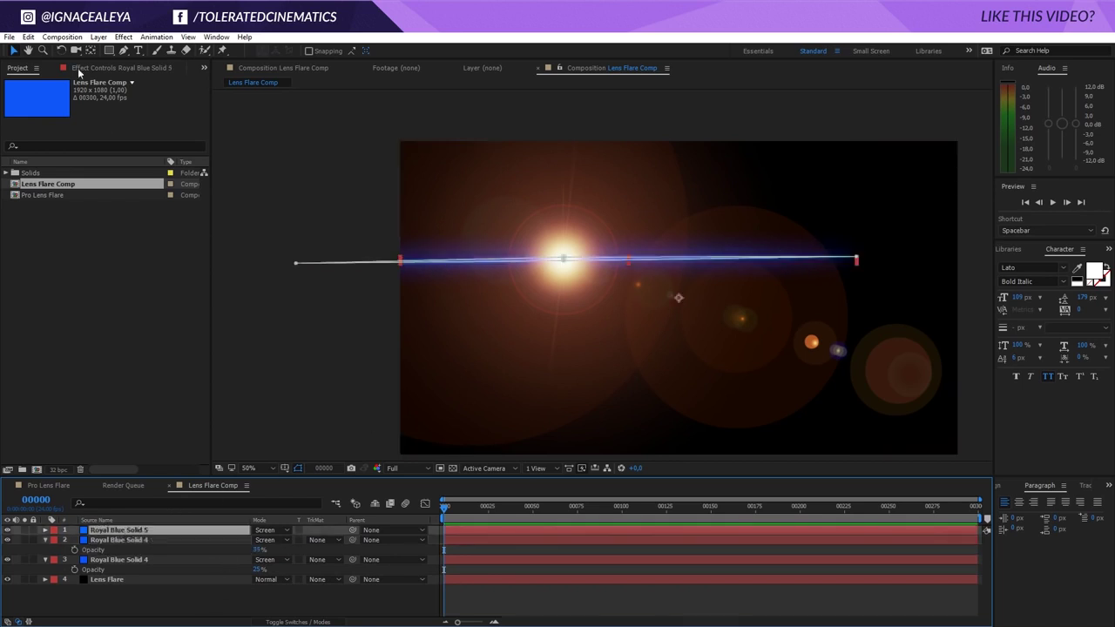
click(109, 50)
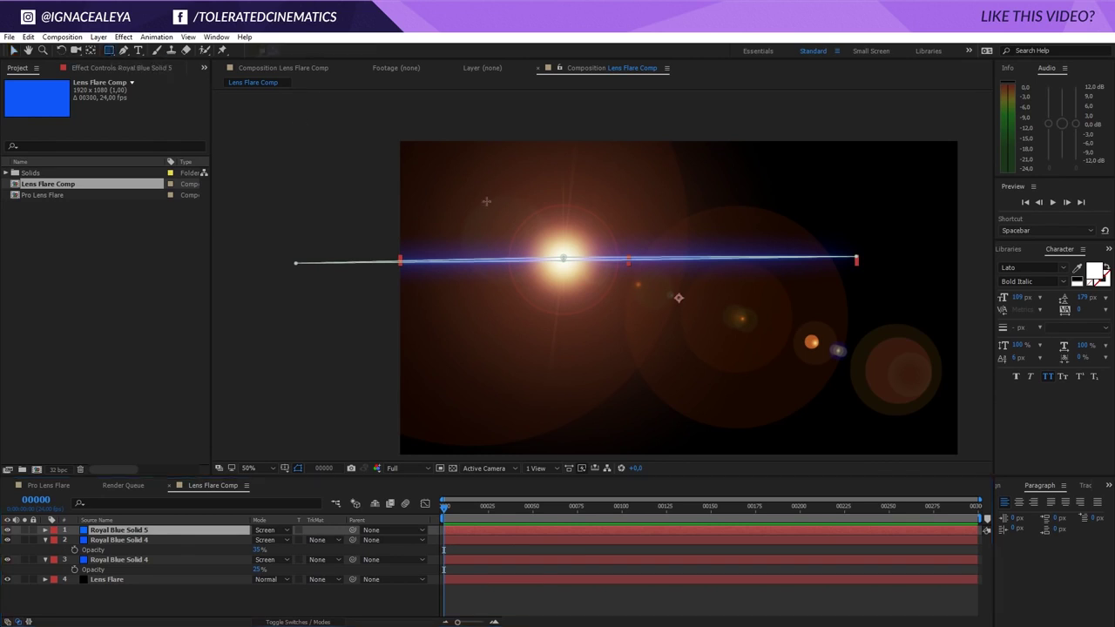
mouse_move(424, 173)
mouse_down()
mouse_move(629, 317)
mouse_move(698, 340)
mouse_move(686, 338)
mouse_up()
click(283, 559)
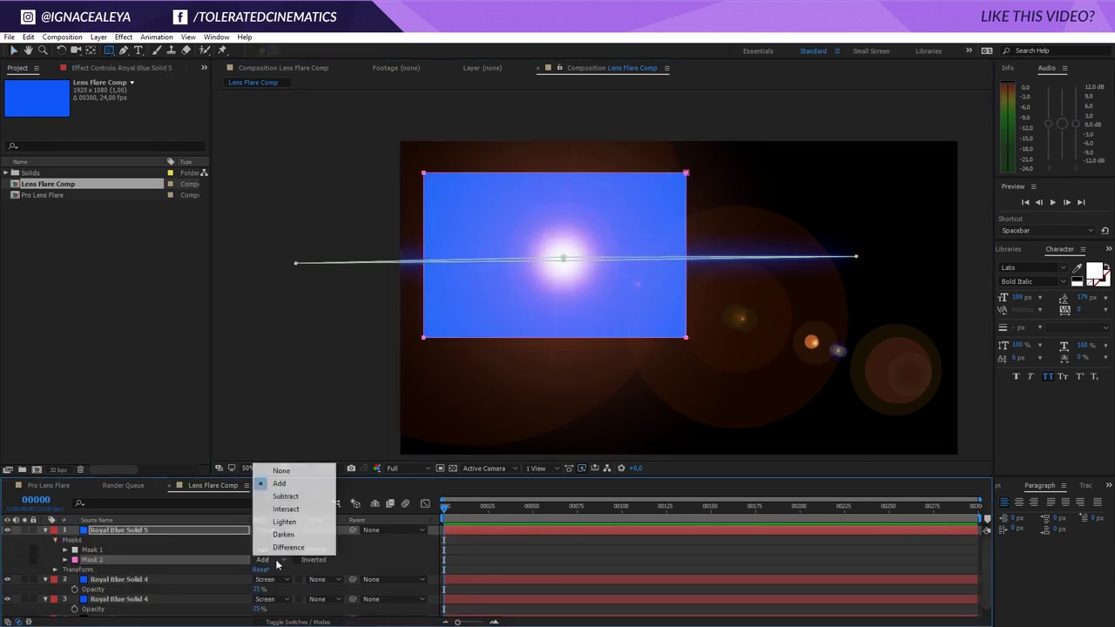
click(294, 507)
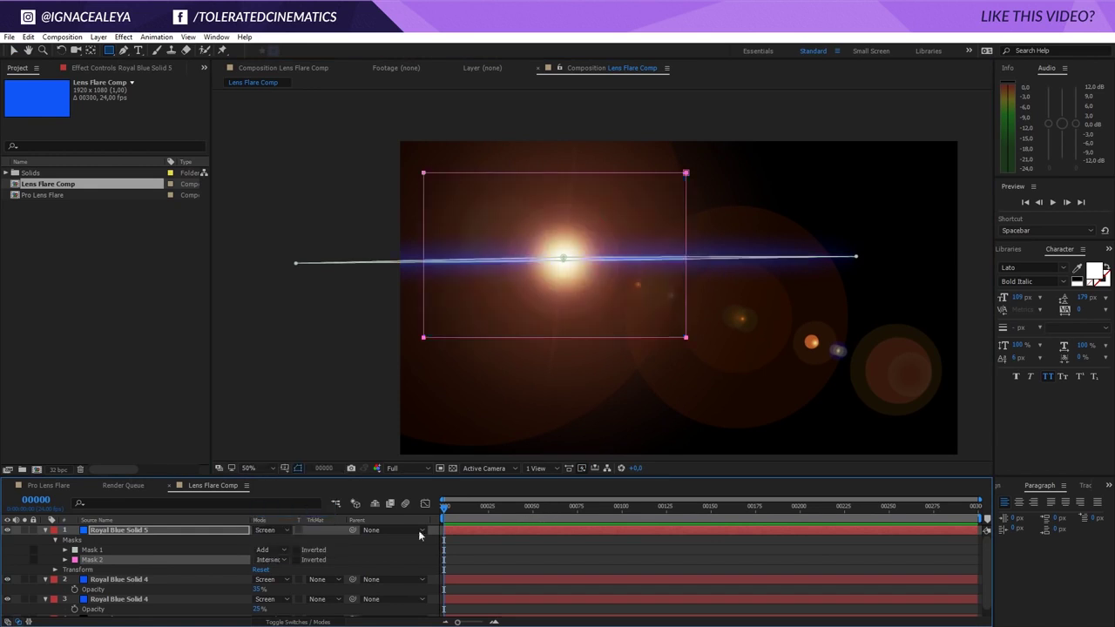
click(449, 562)
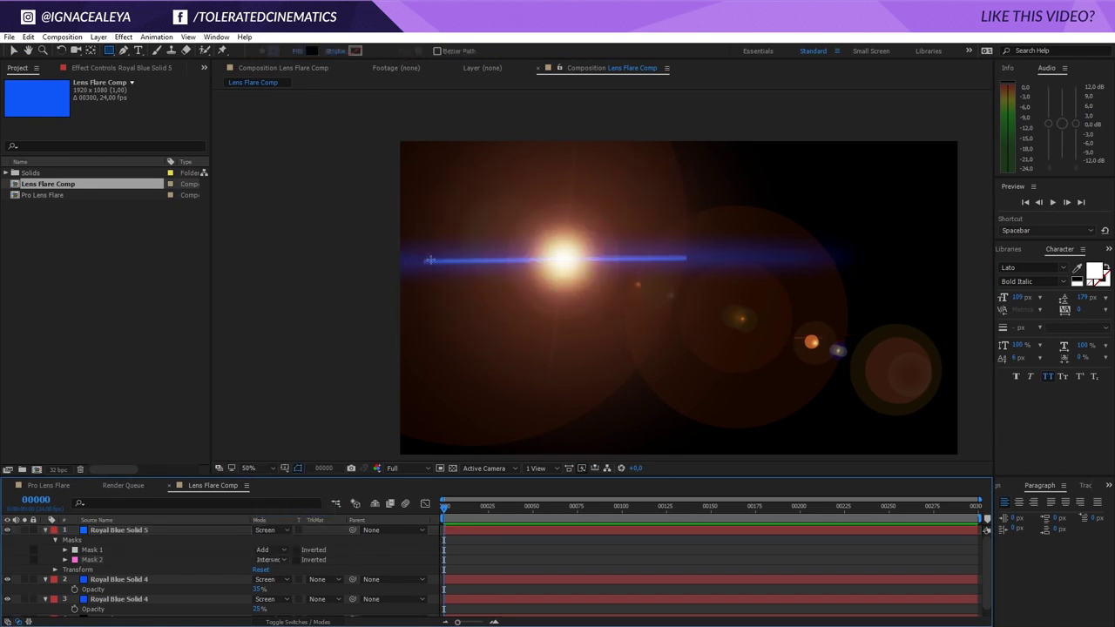
Feather the uppermost streak's rectangular mask by 385 pixels and return to the Selection tool
click(140, 540)
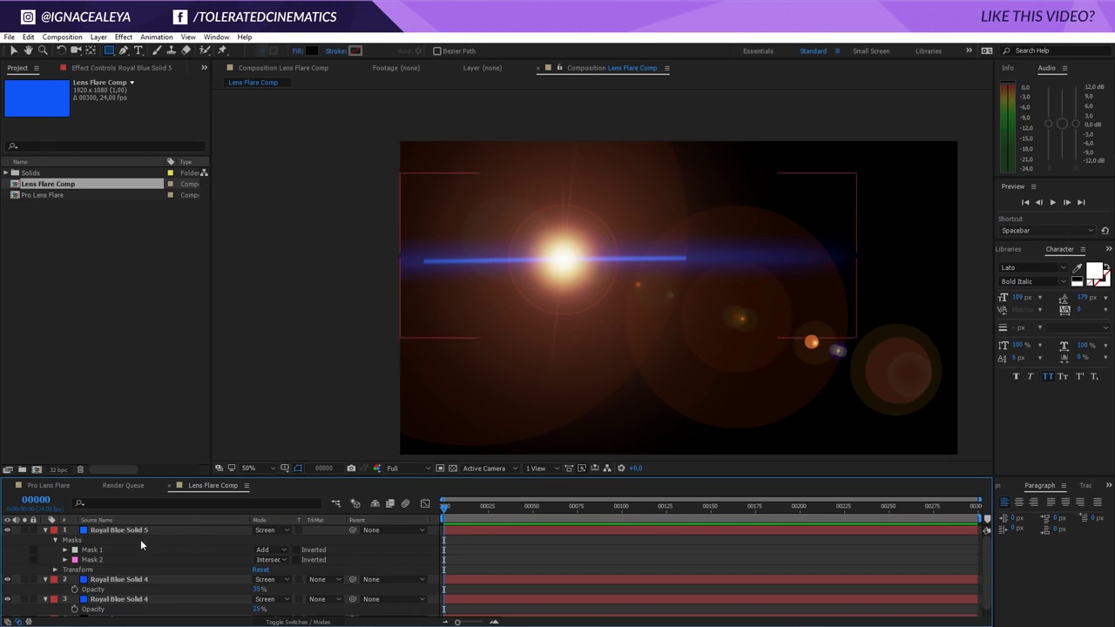
click(139, 533)
key(f)
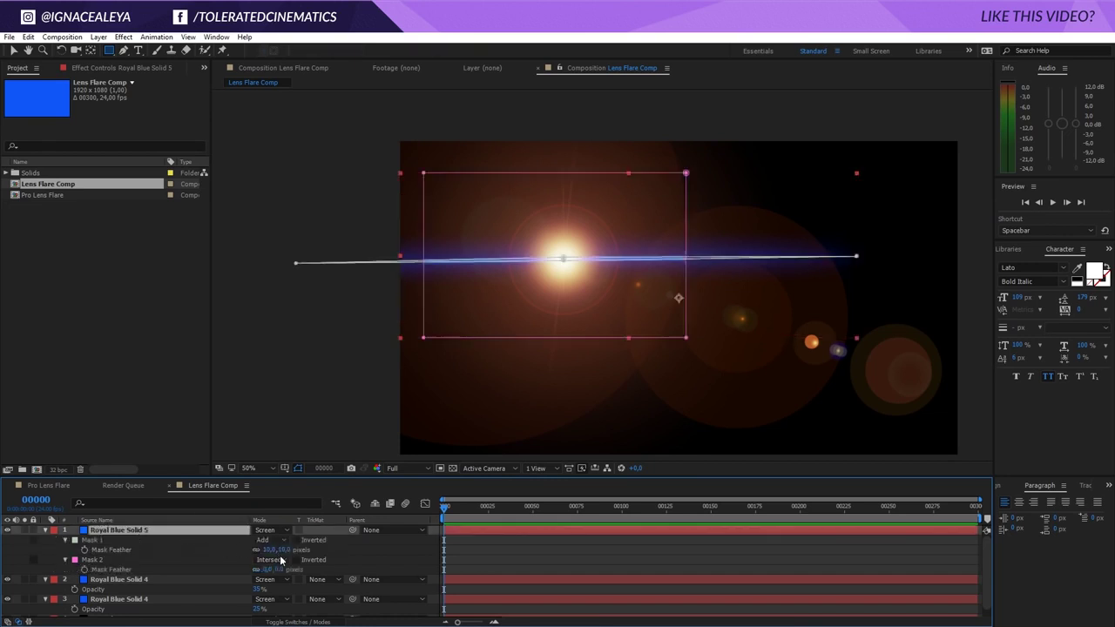
drag(278, 569, 492, 554)
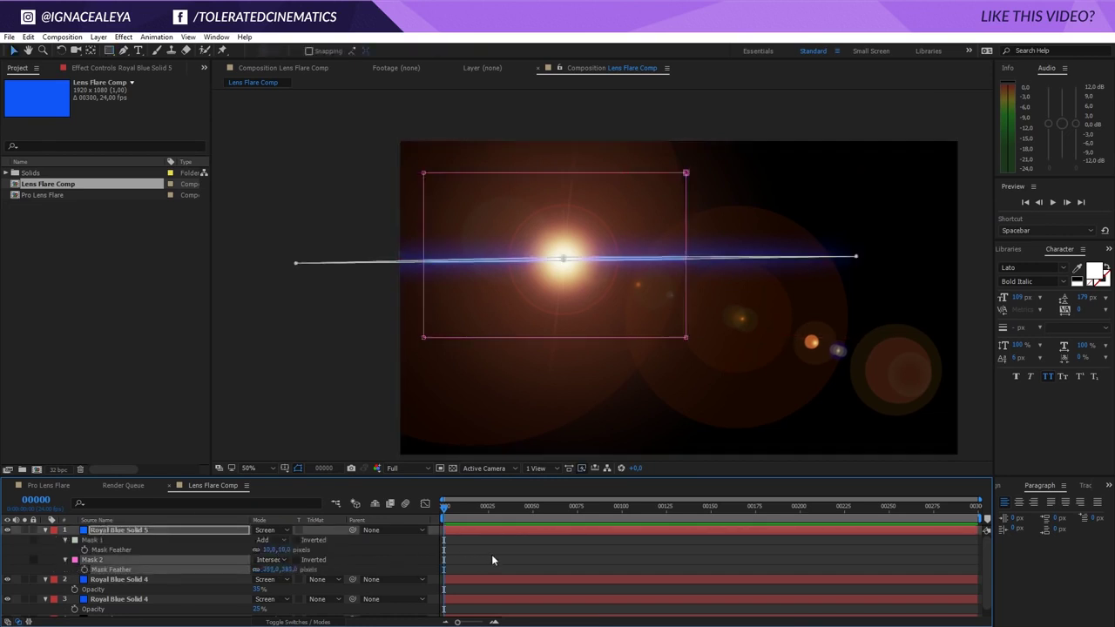
click(493, 560)
key(v)
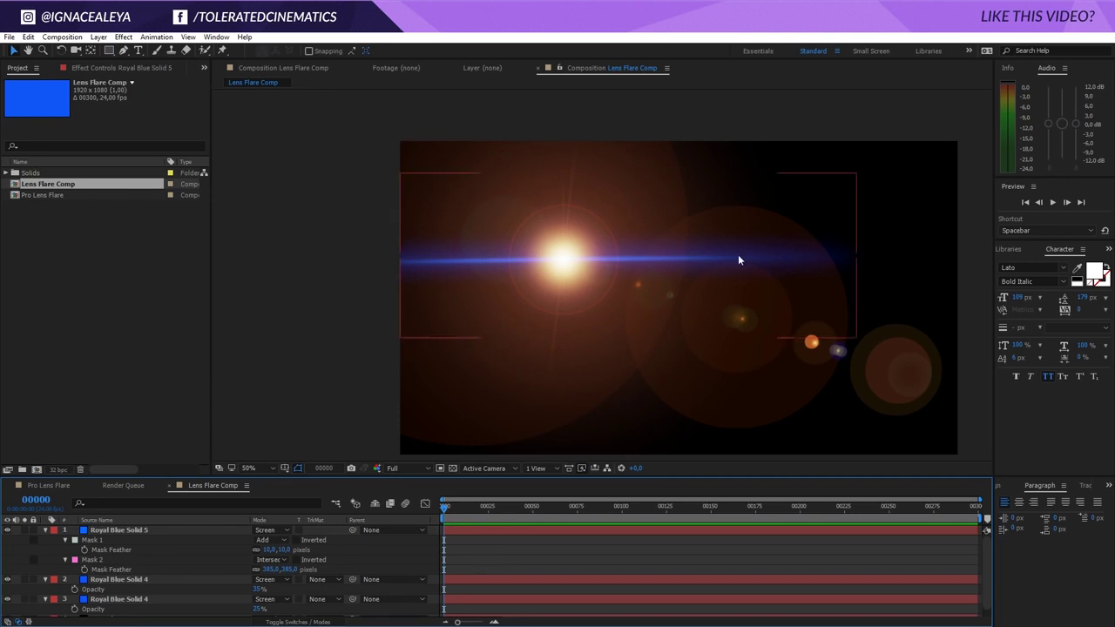
Adjust the two middle points of the uppermost streak's thin mask so the streak is slim and centered vertically on the flare
scroll(677, 398, down, 2)
scroll(677, 397, up, 2)
click(122, 530)
click(564, 260)
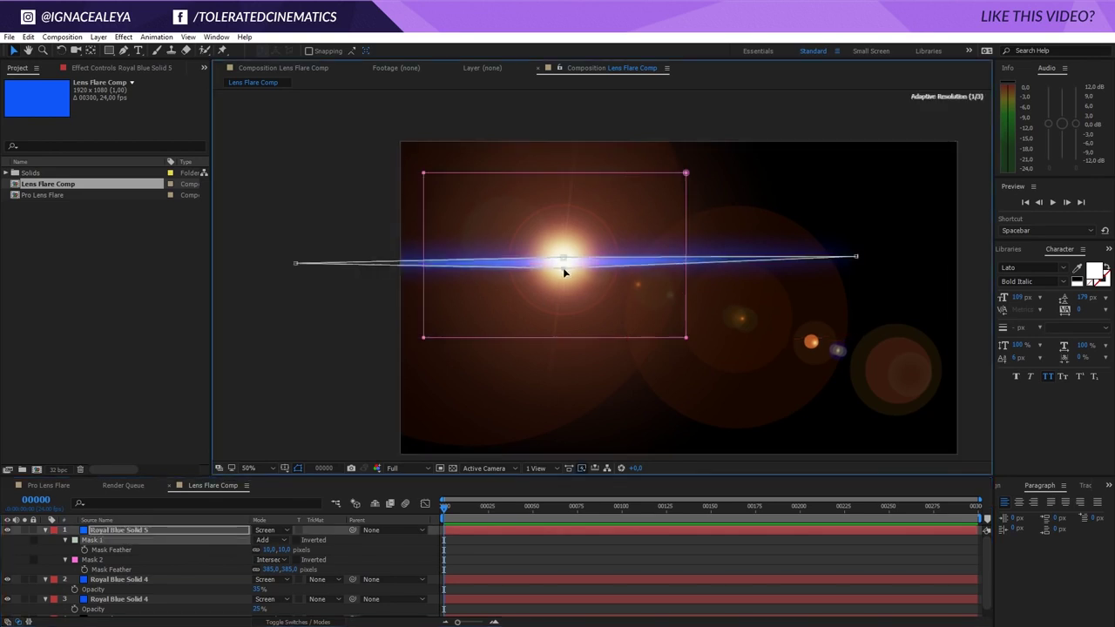
drag(563, 257, 563, 253)
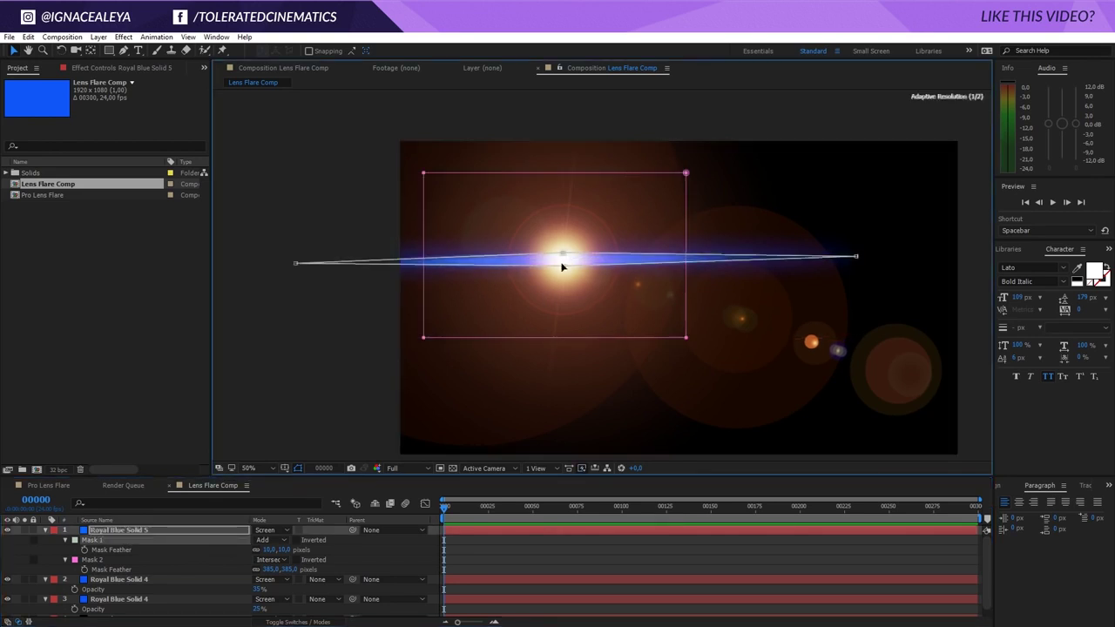
click(522, 542)
click(114, 529)
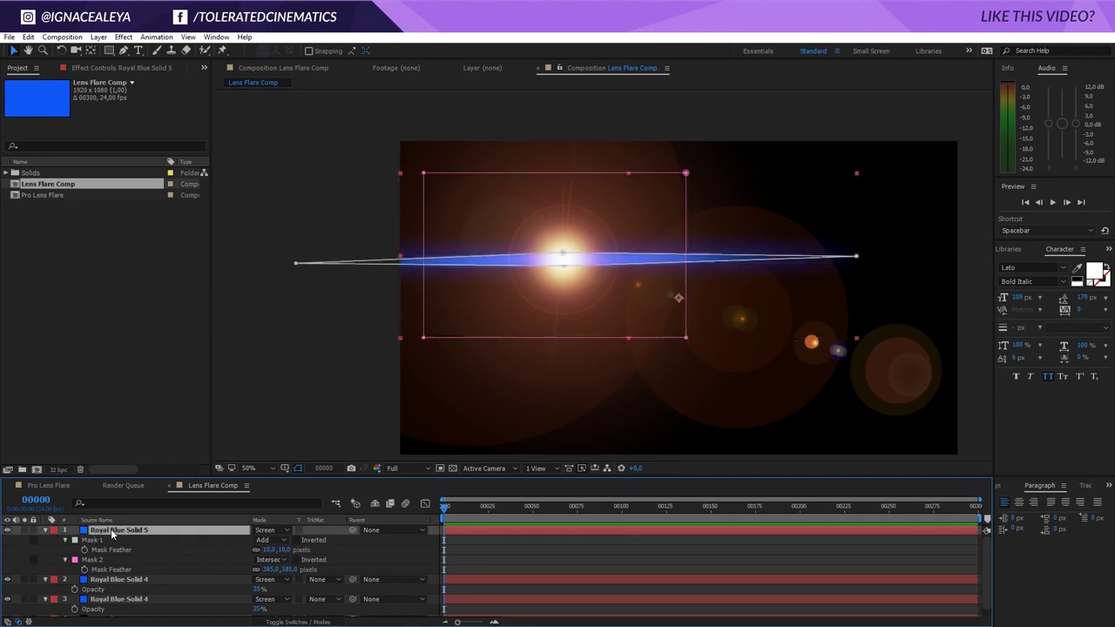
click(562, 265)
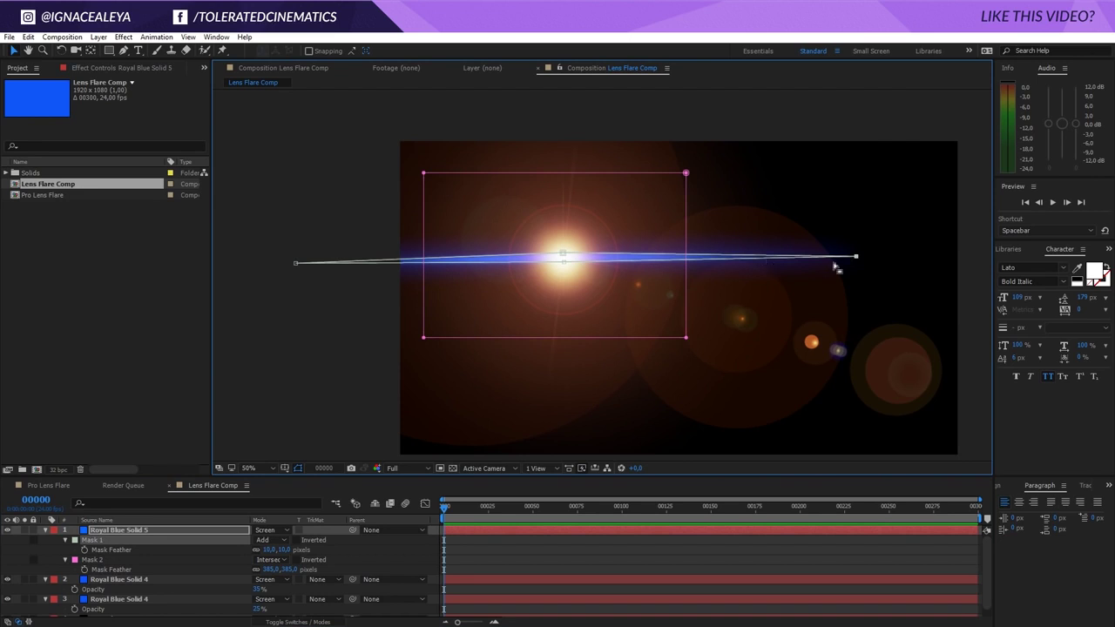
Extend both pointed ends of the uppermost streak's thin mask well beyond the sides of the composition frame
drag(857, 257, 969, 255)
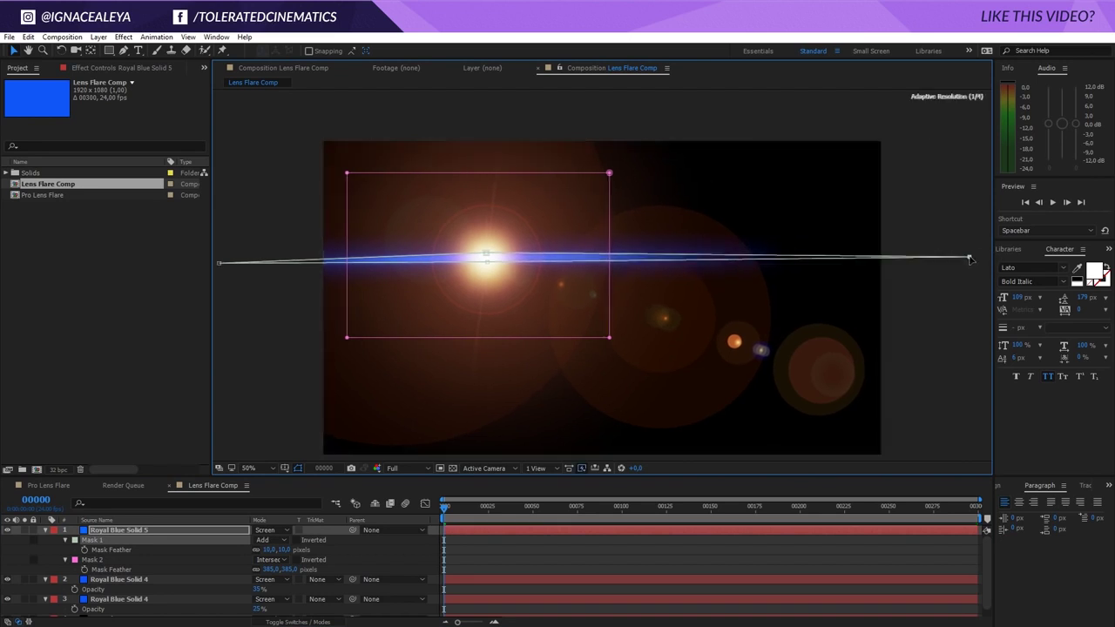
scroll(444, 277, down, 2)
drag(412, 271, 316, 271)
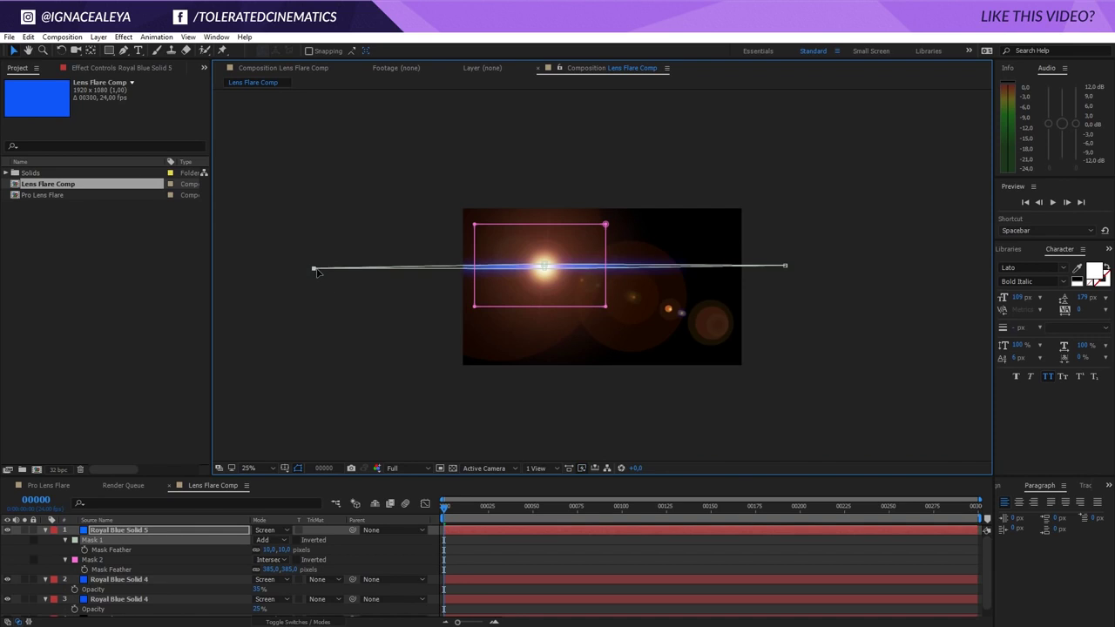
click(487, 548)
key(period)
click(477, 314)
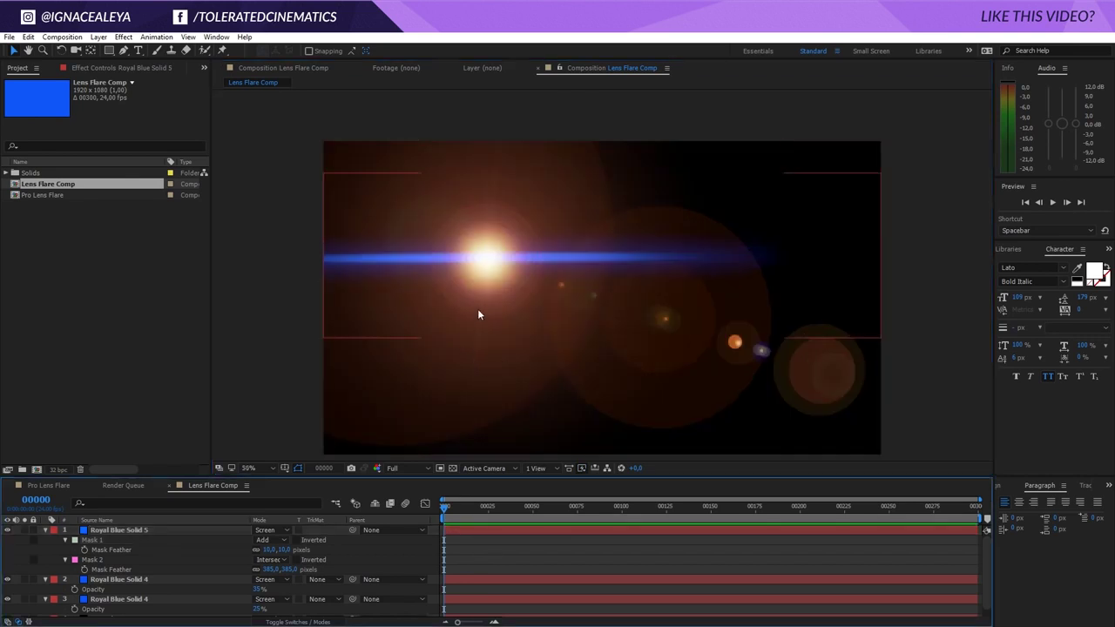
Lower the opacity of the uppermost blue streak layer to 63%
click(169, 531)
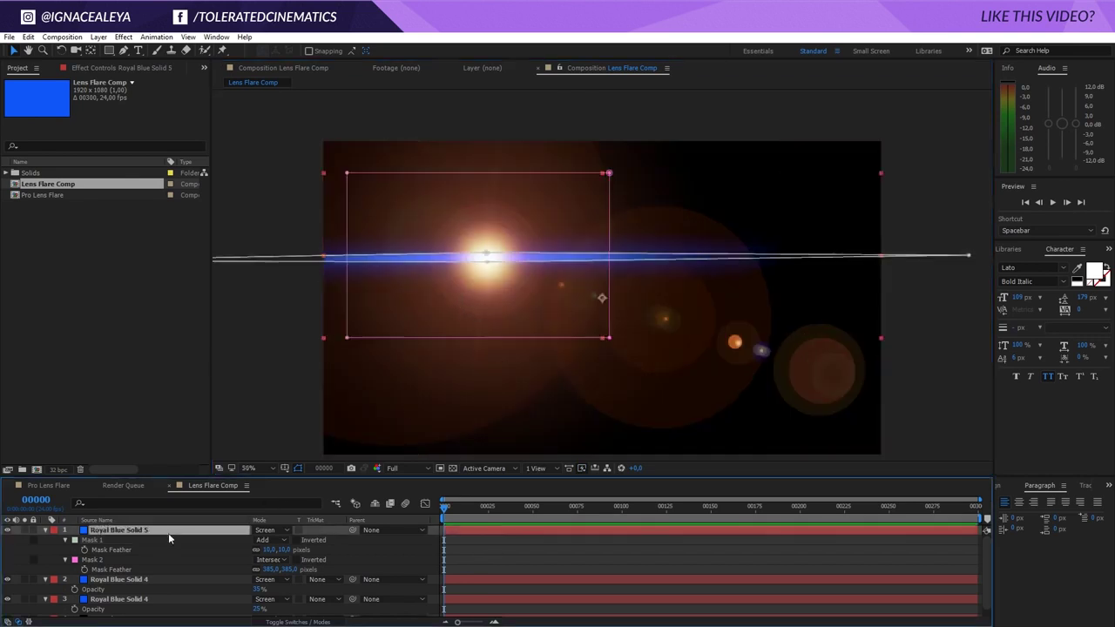
key(t)
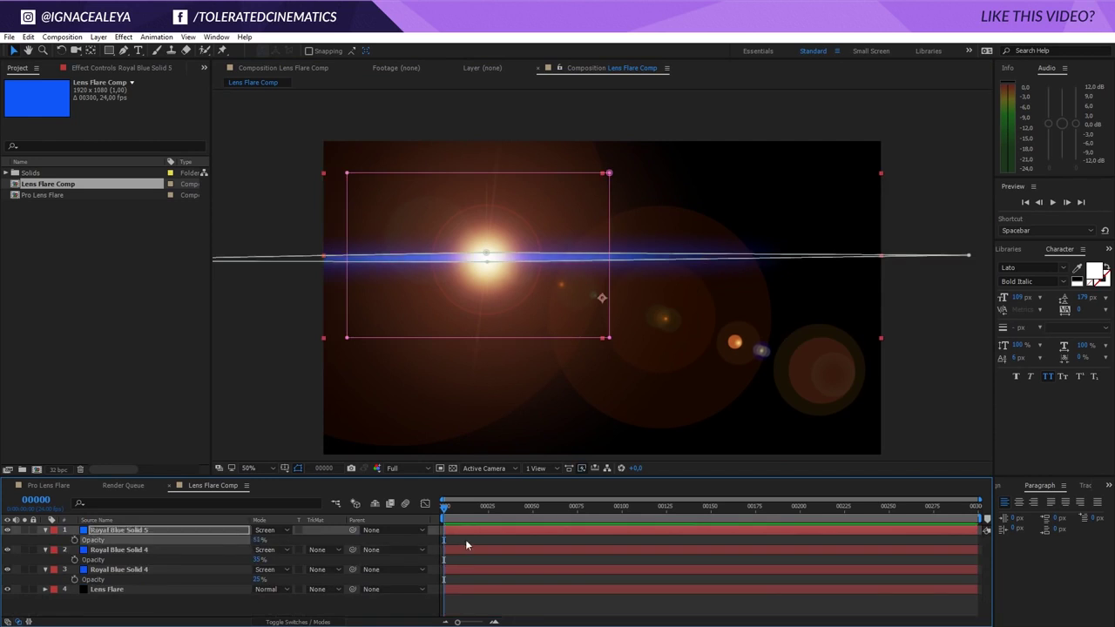
click(469, 538)
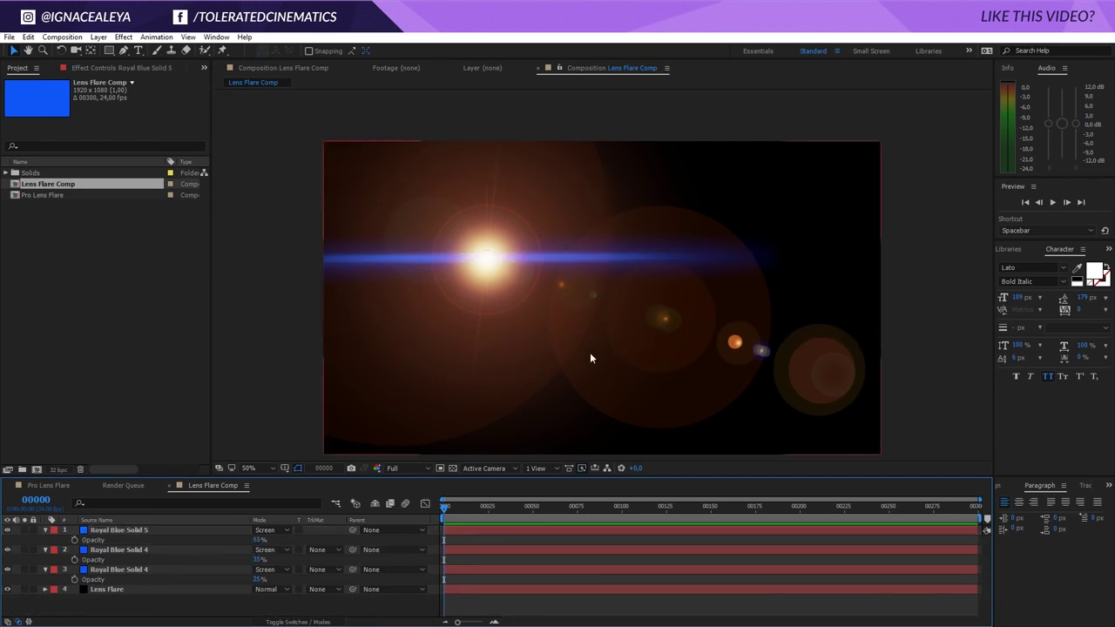
Shift the Lens Flare effect's Flare Center slightly to about 554, 404 so the glow lines up with the blue streaks
click(104, 590)
click(105, 590)
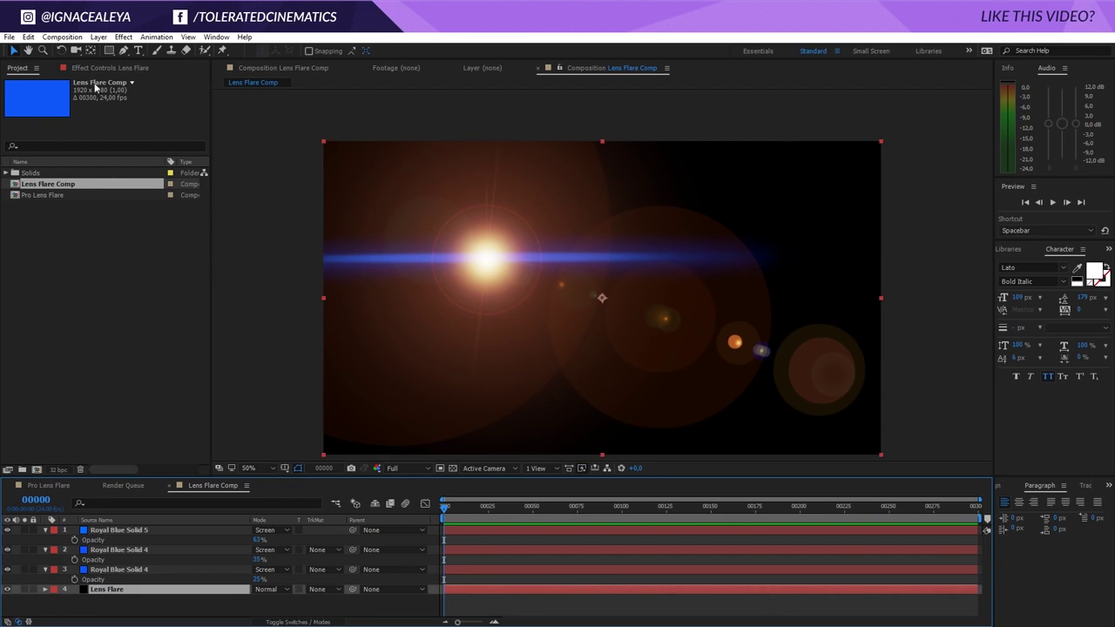
click(96, 68)
click(121, 102)
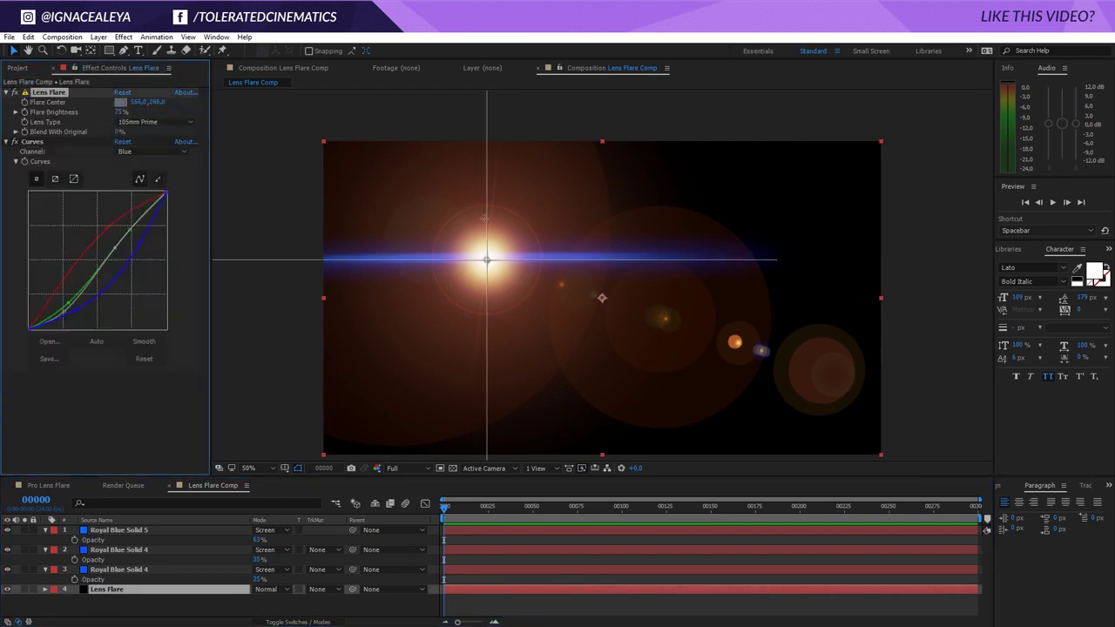
click(489, 260)
drag(489, 260, 484, 258)
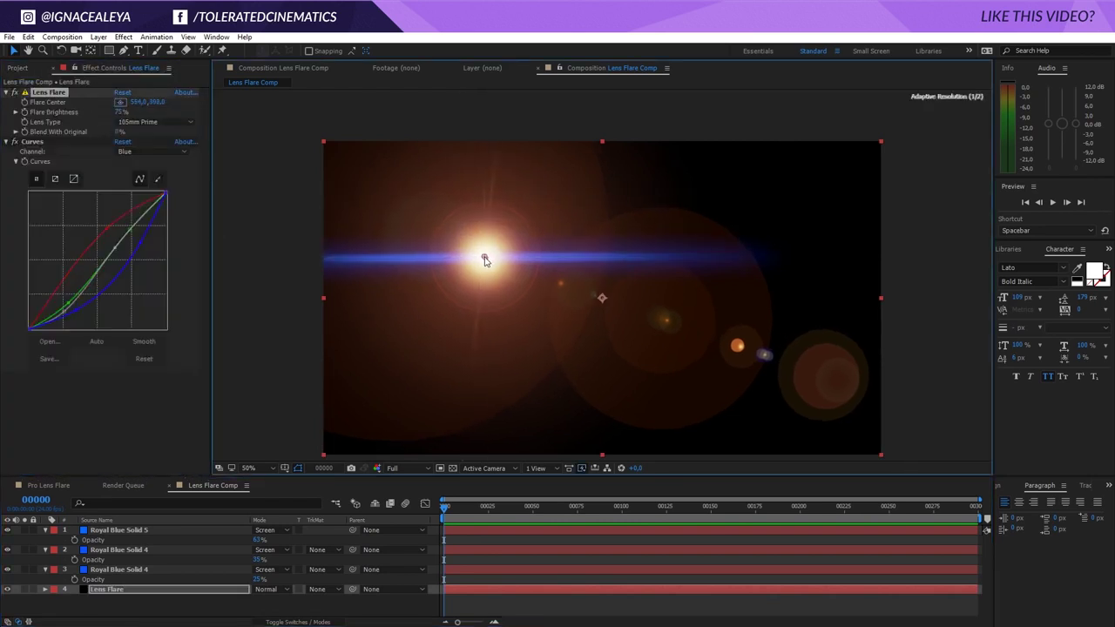
Switch the Lens Flare layer's Curves to the RGB channel and raise the curve's upper point for more contrast
click(136, 590)
click(139, 155)
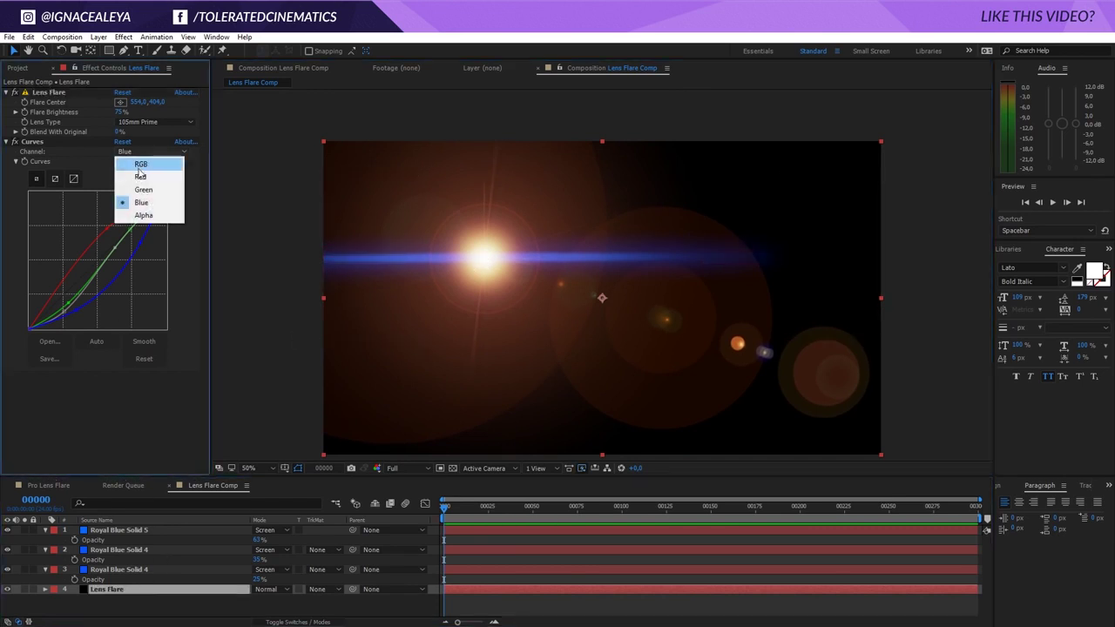
click(141, 165)
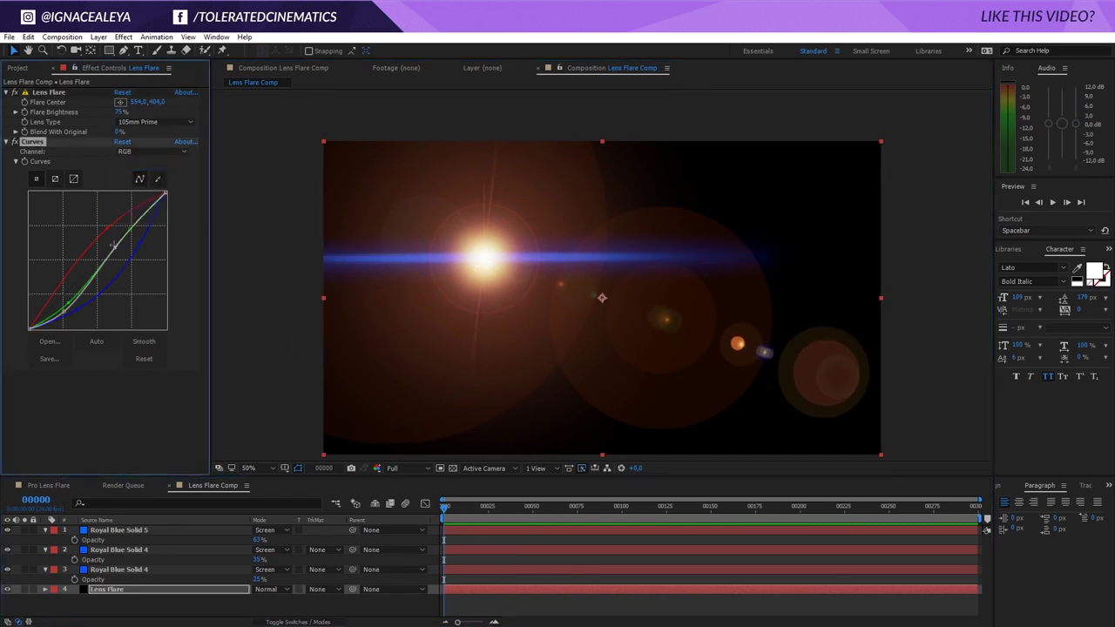
drag(115, 252, 104, 236)
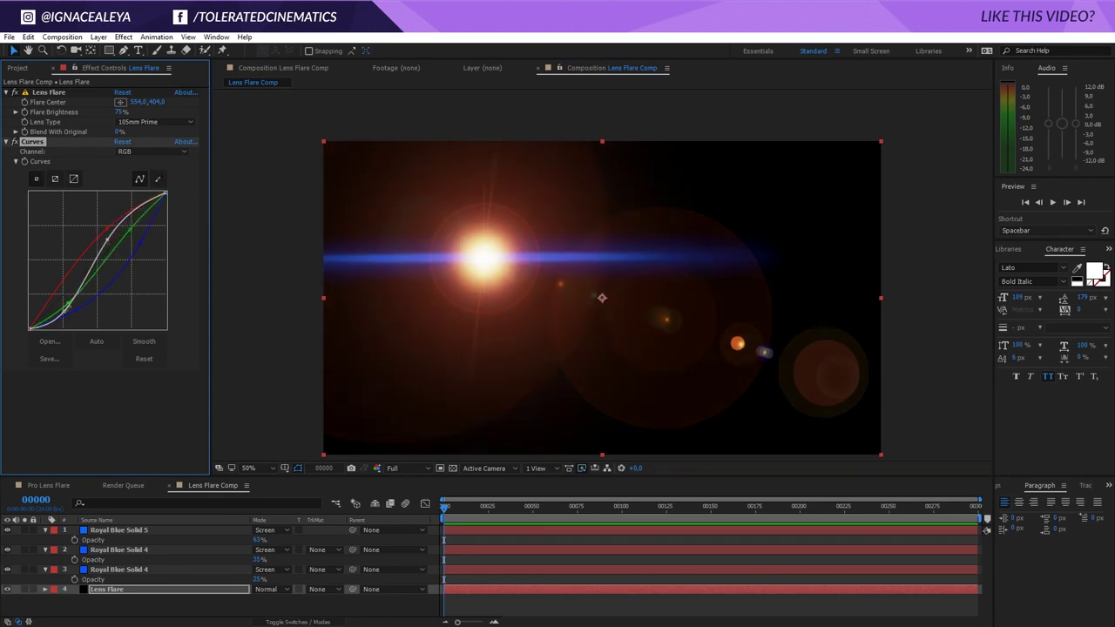
Add a Tint effect to the Lens Flare layer with a 21% amount and reduce the Flare Brightness to 46%
click(123, 36)
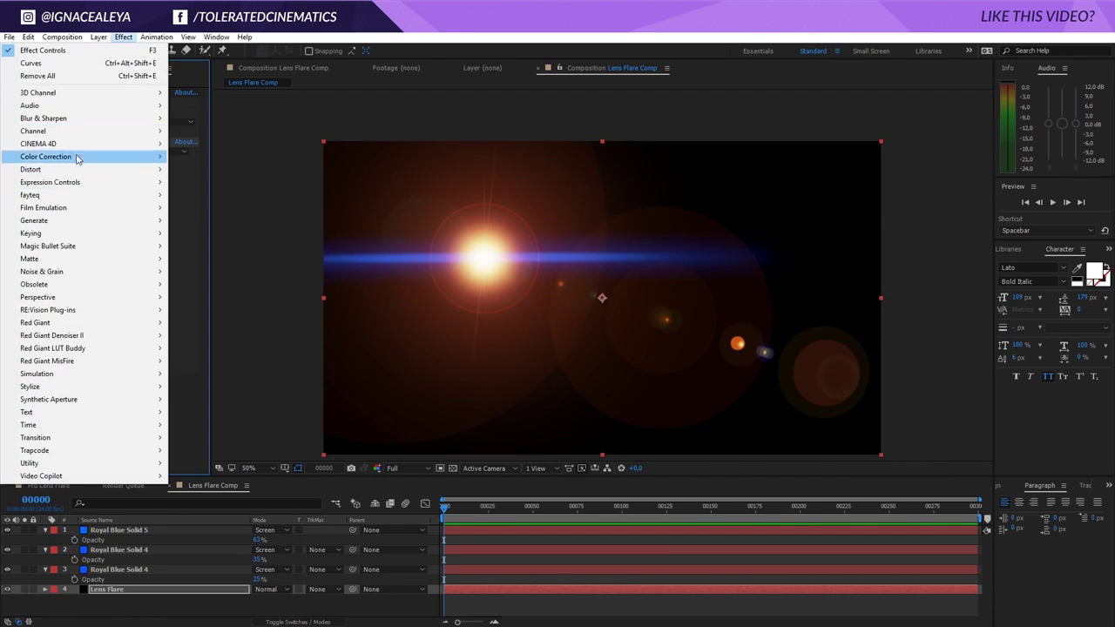
mouse_move(77, 158)
click(196, 550)
mouse_move(130, 407)
mouse_down()
mouse_move(79, 409)
mouse_move(129, 407)
mouse_up()
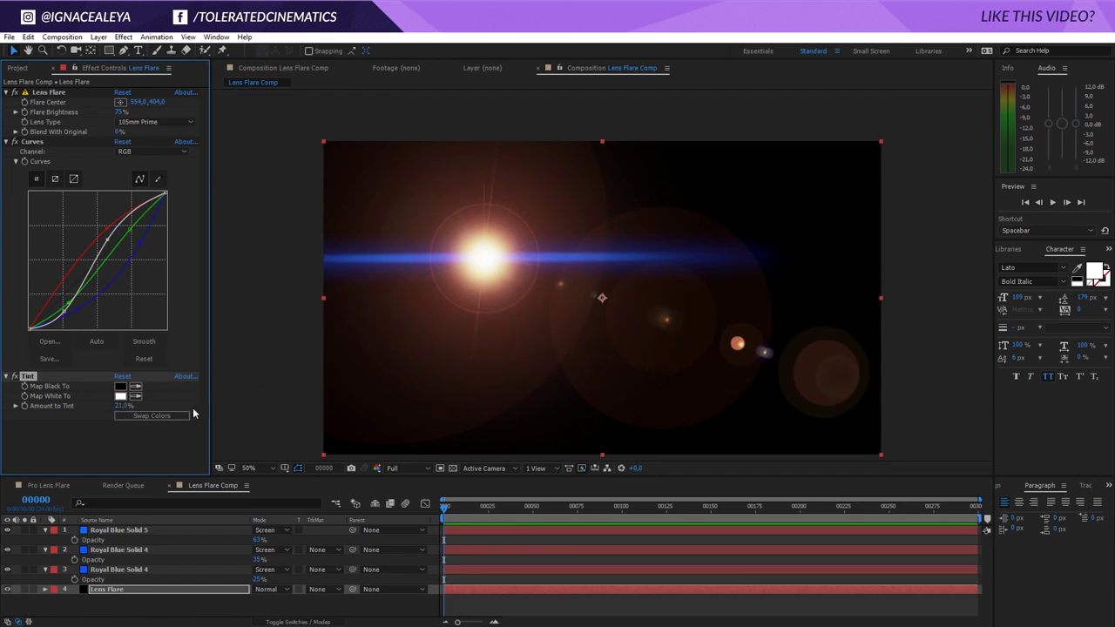
mouse_move(120, 111)
mouse_down()
mouse_move(96, 111)
mouse_move(124, 113)
mouse_up()
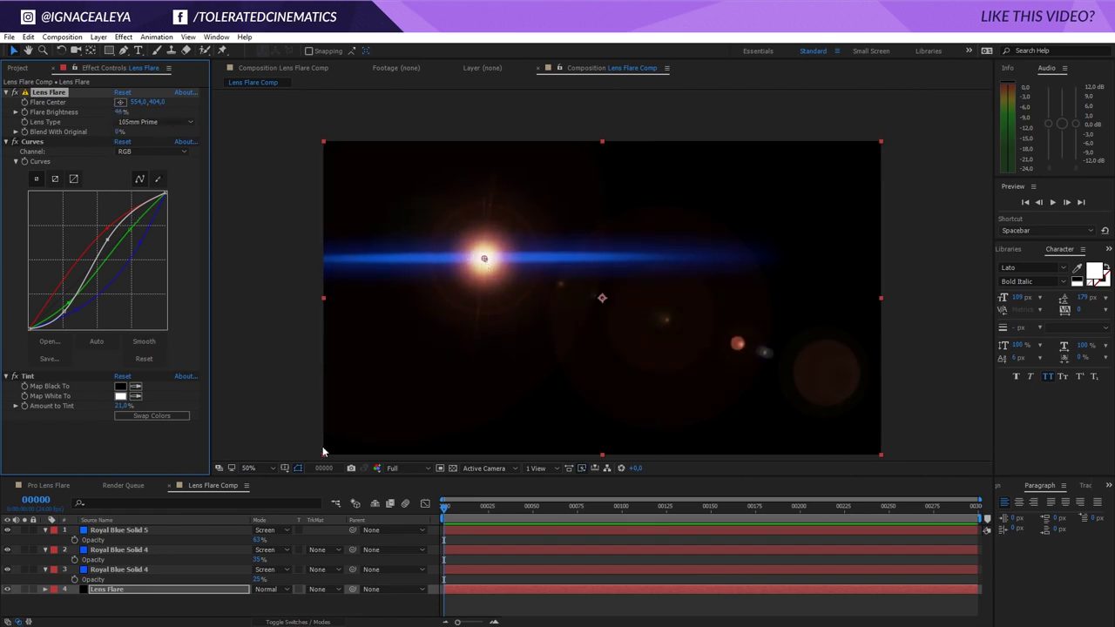
Lower the opacity of all three blue streak layers together, bringing the uppermost one down to 33%
click(112, 570)
shift+click(130, 531)
key(t)
key(t)
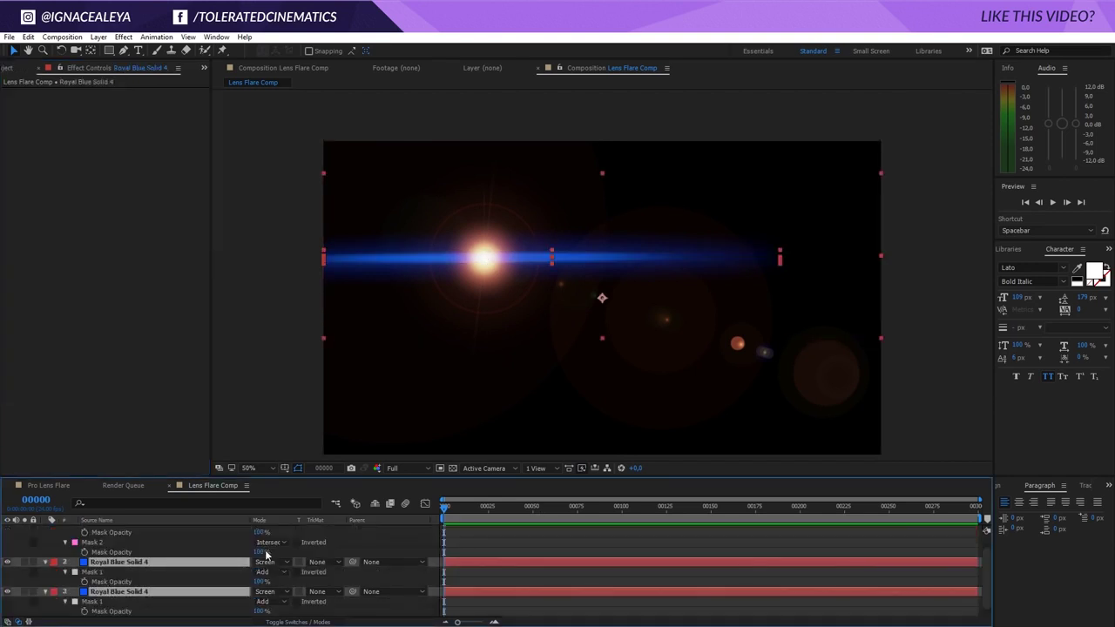
key(t)
drag(250, 539, 245, 540)
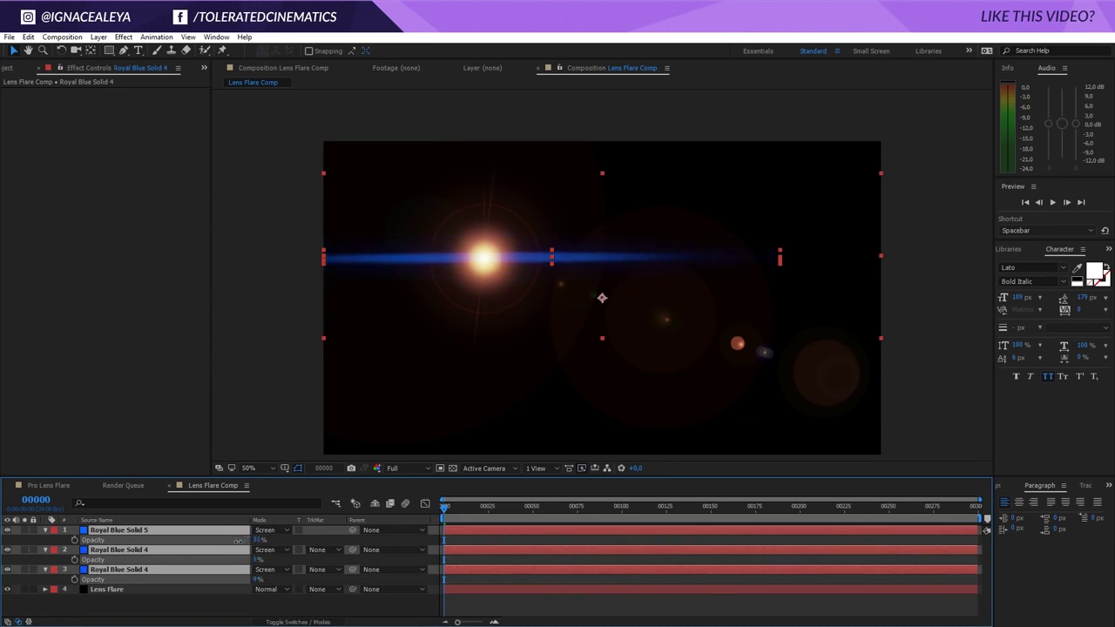
click(221, 611)
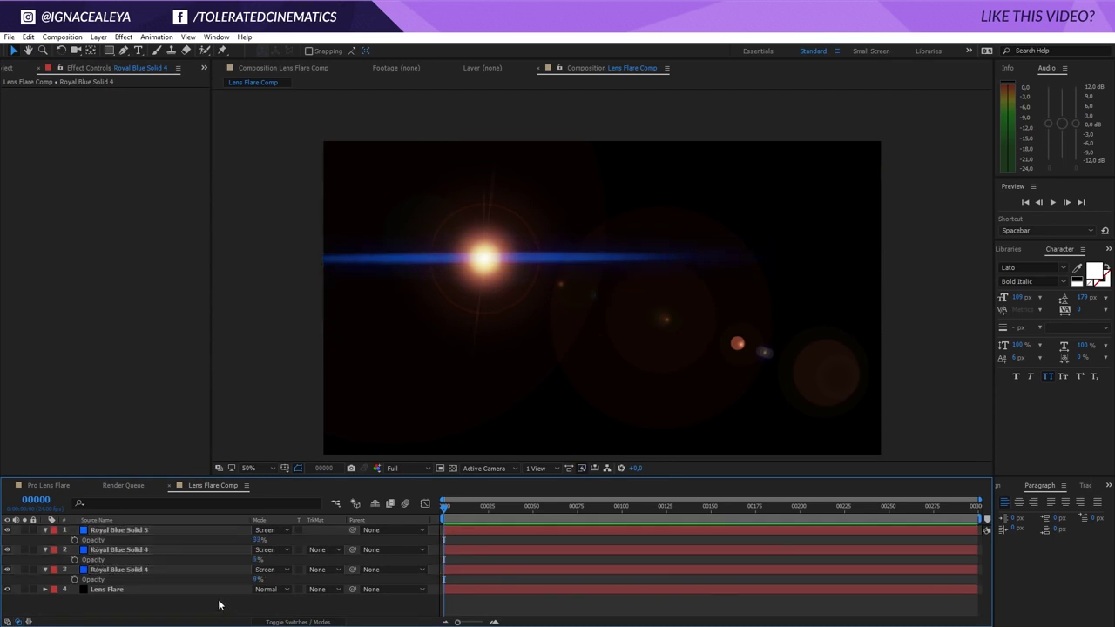
Apply an Unsharp Mask effect to the Lens Flare layer with an amount of 28 and a radius of 13.7
click(218, 592)
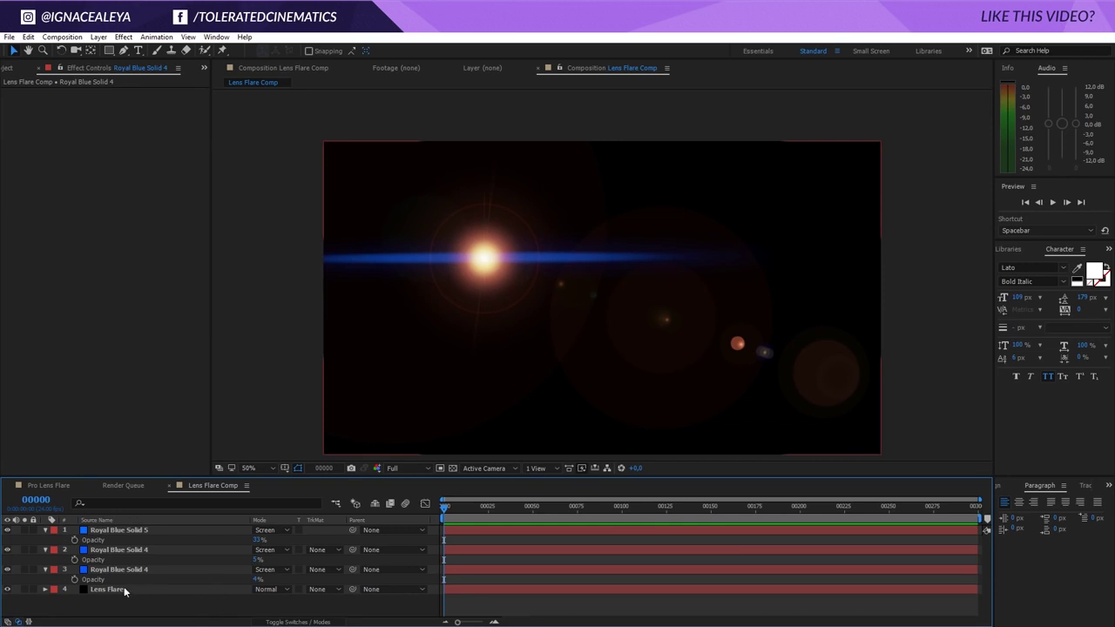
click(123, 591)
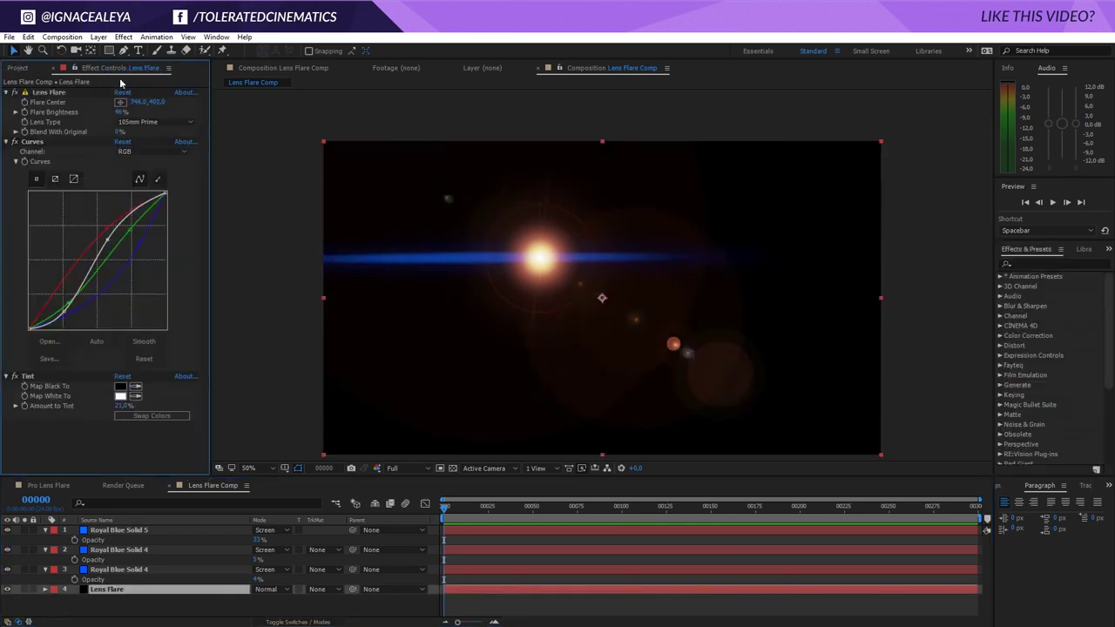
click(123, 36)
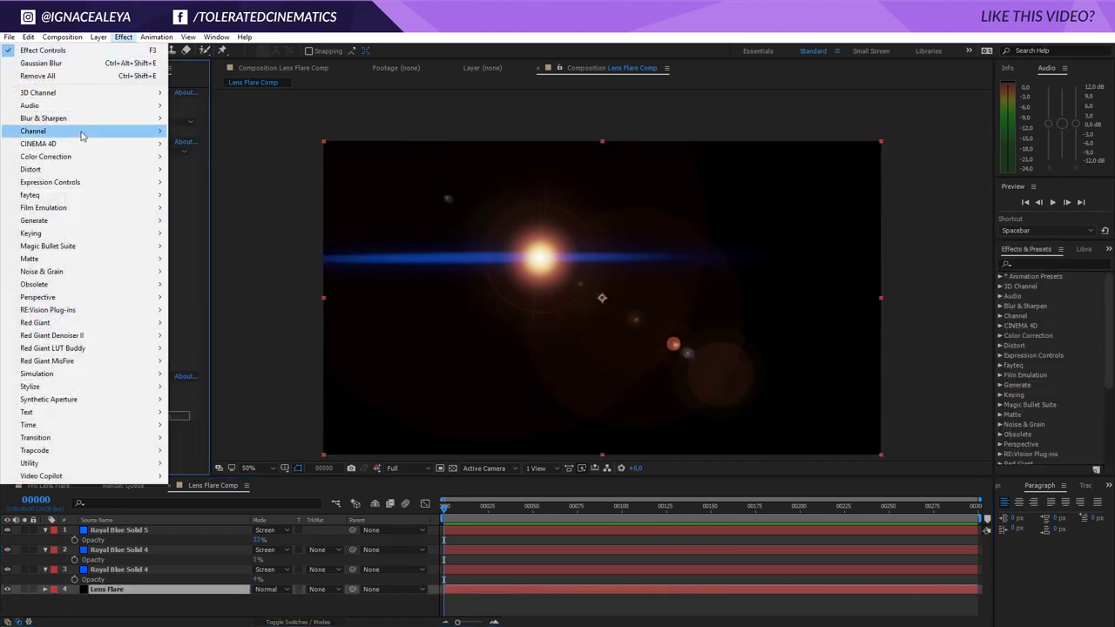
mouse_move(85, 120)
click(206, 297)
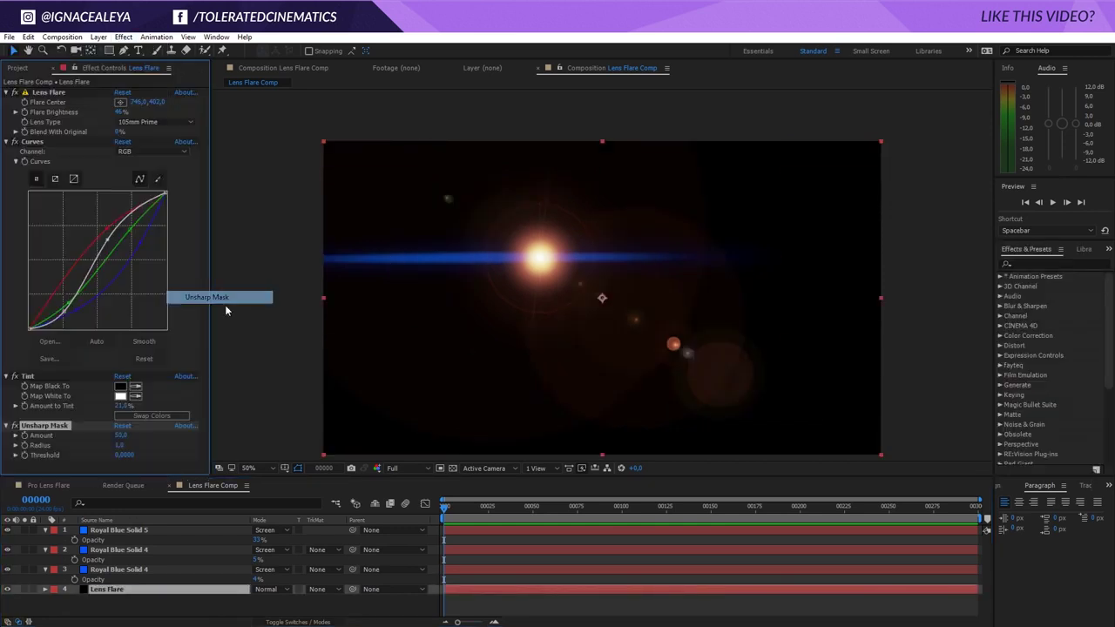
drag(121, 435, 144, 450)
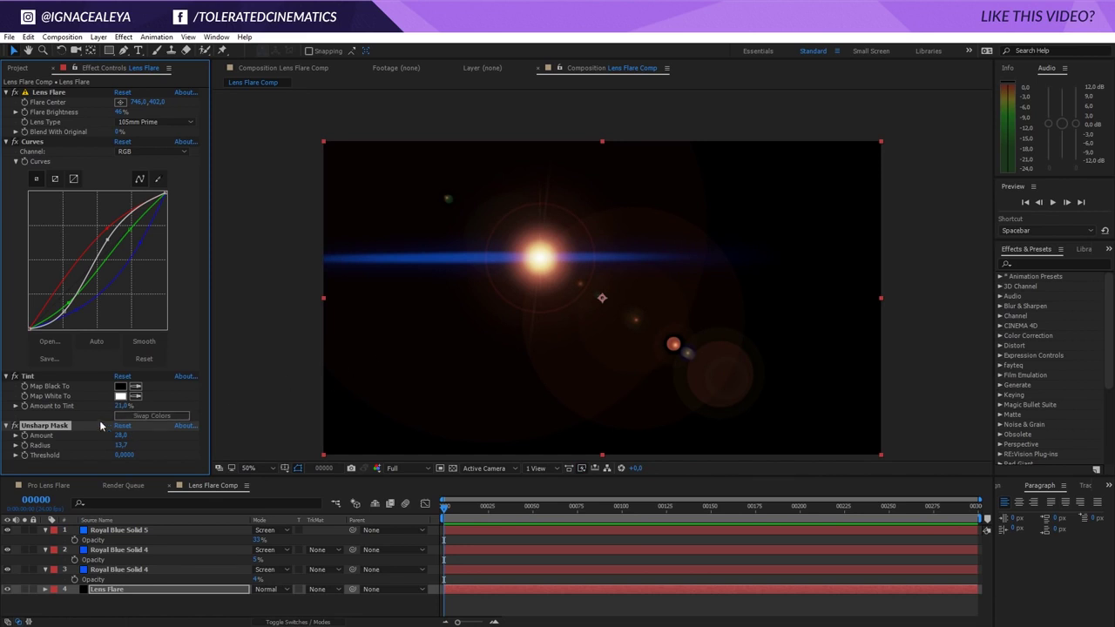
Add a second Tint effect to the Lens Flare layer and place it between the Lens Flare and Curves effects
click(110, 592)
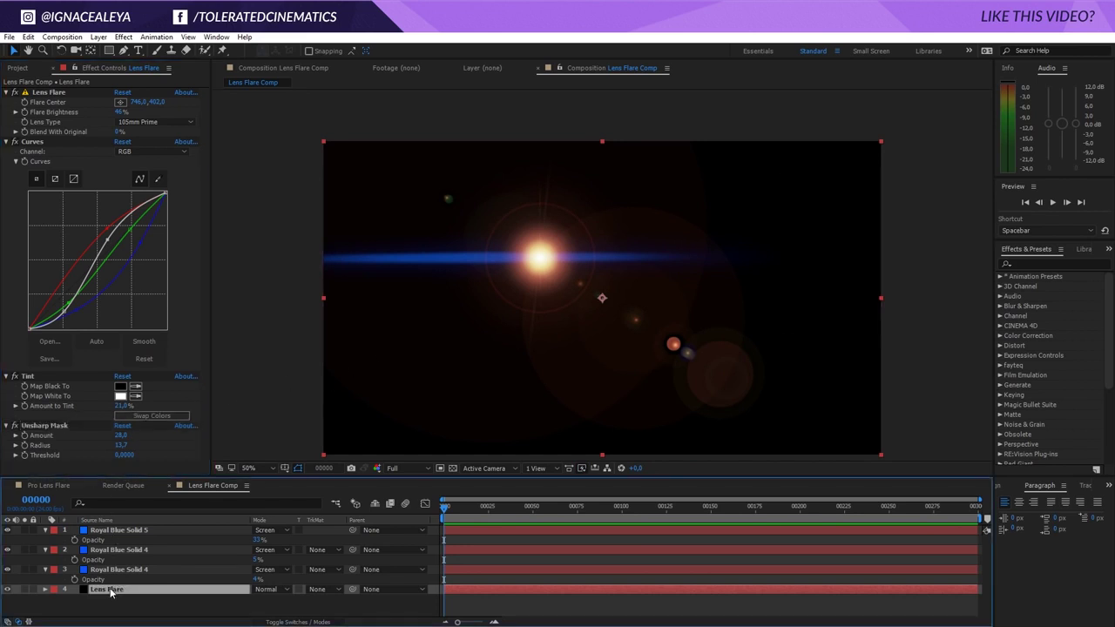
click(123, 37)
mouse_move(71, 157)
click(206, 555)
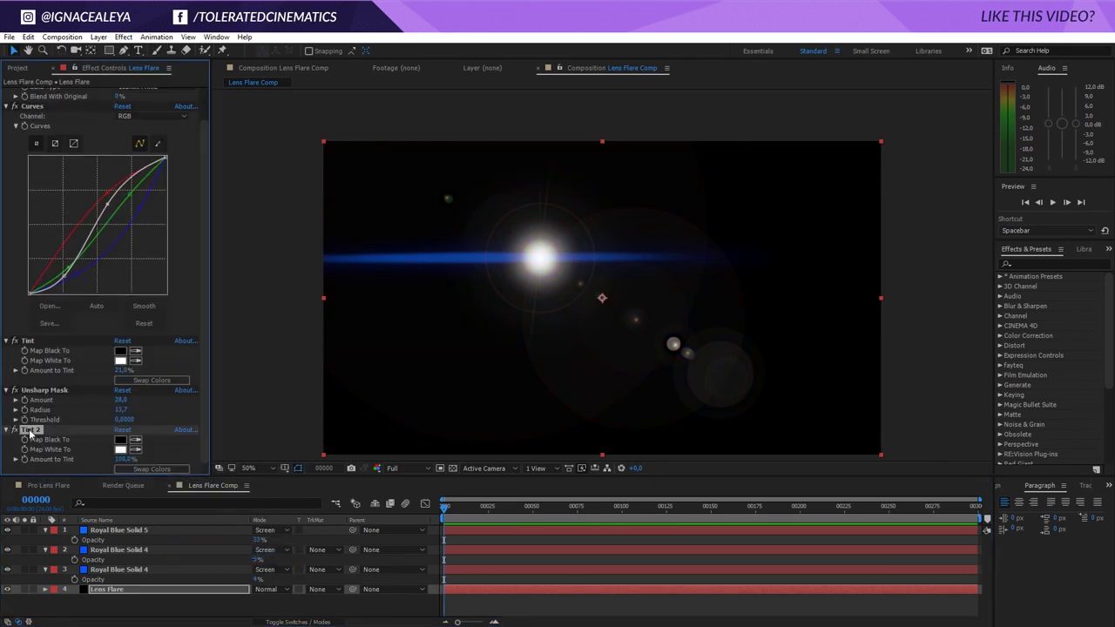
scroll(56, 104, up, 2)
drag(58, 104, 48, 142)
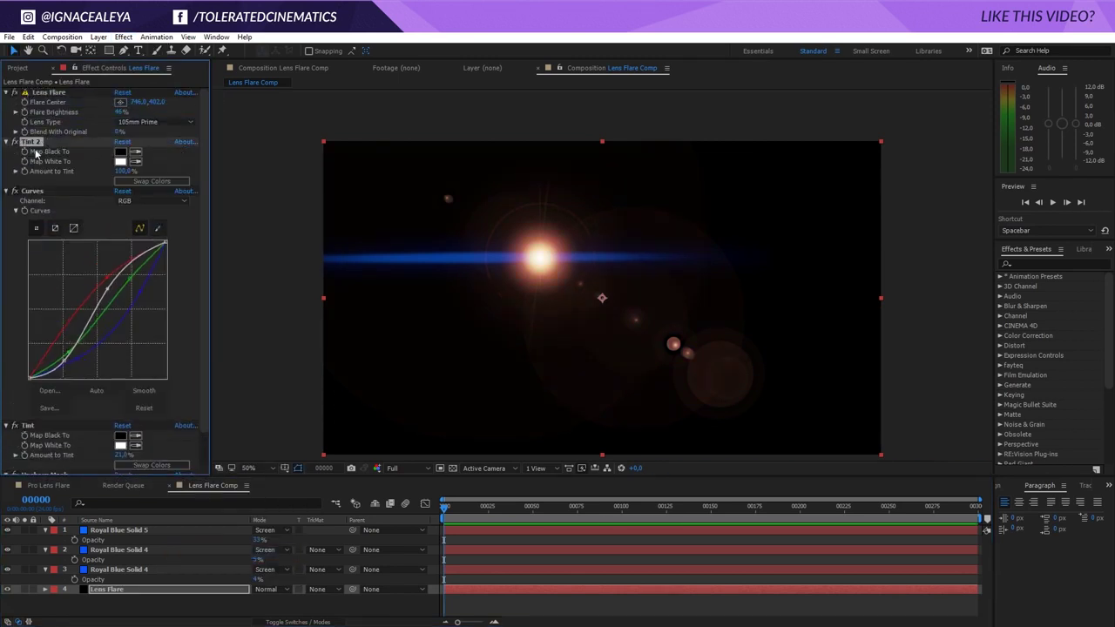
click(36, 193)
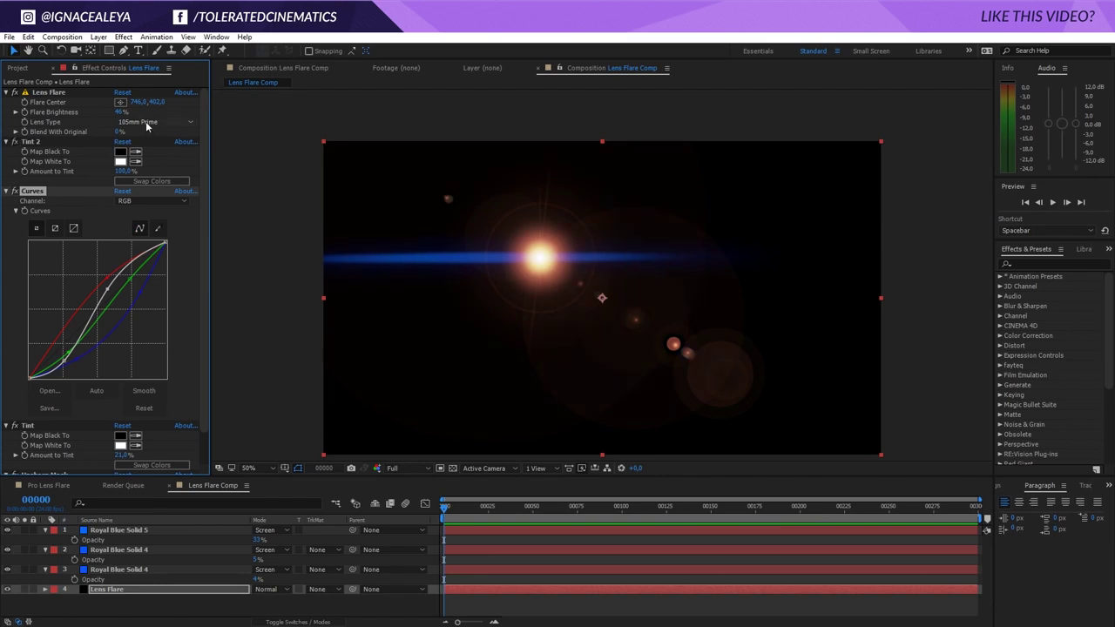
drag(120, 133, 20, 156)
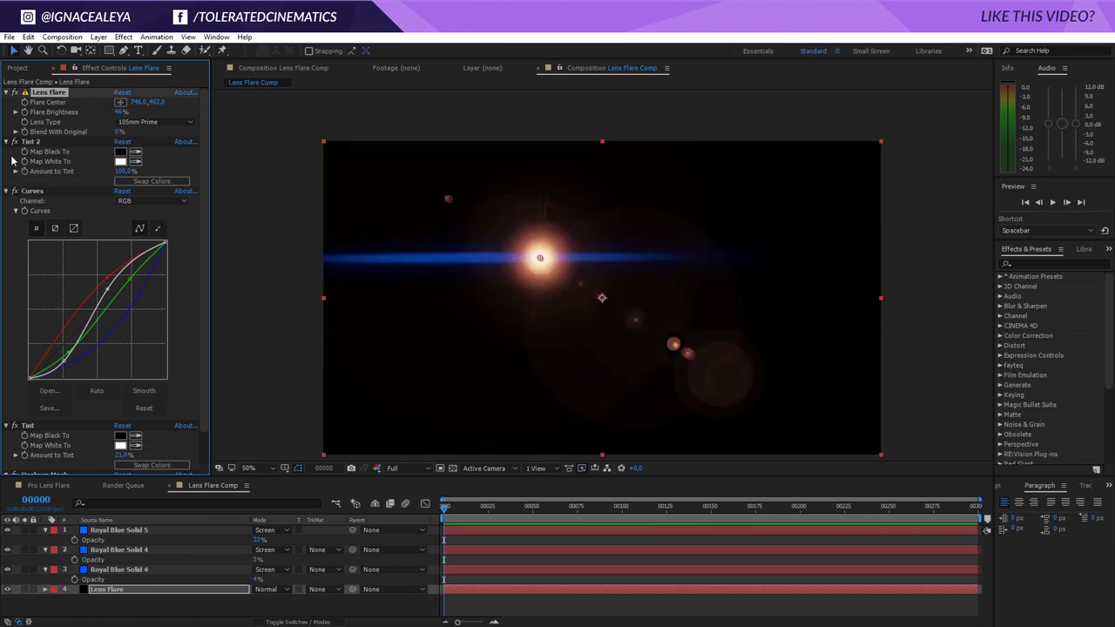
Create a new black solid layer named Background
right_click(171, 603)
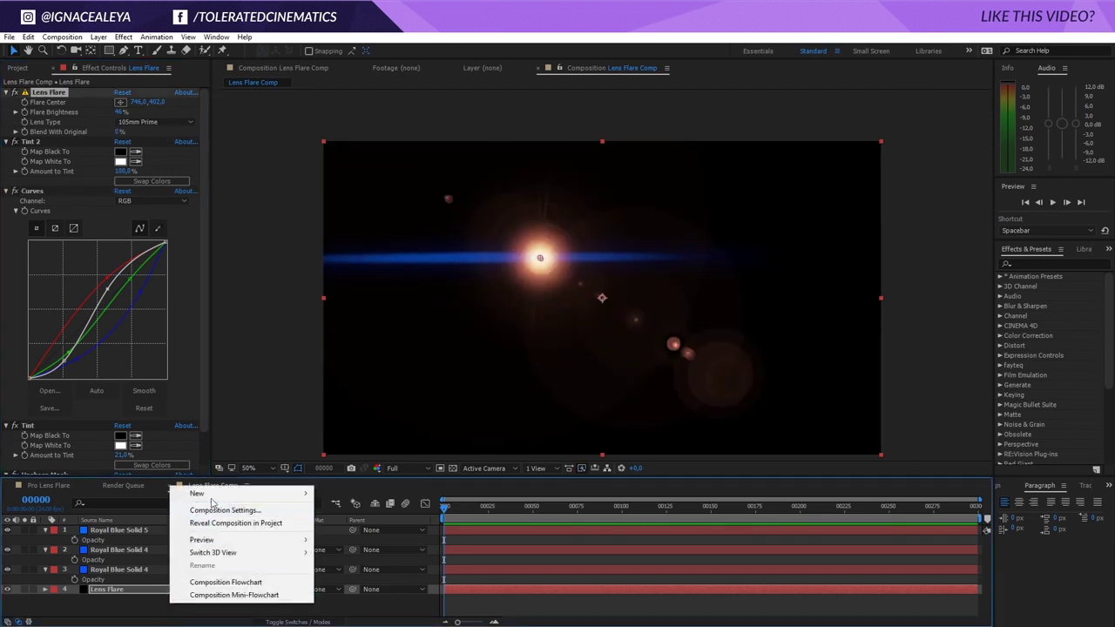
mouse_move(205, 493)
click(67, 523)
click(580, 339)
drag(279, 569, 280, 582)
click(551, 430)
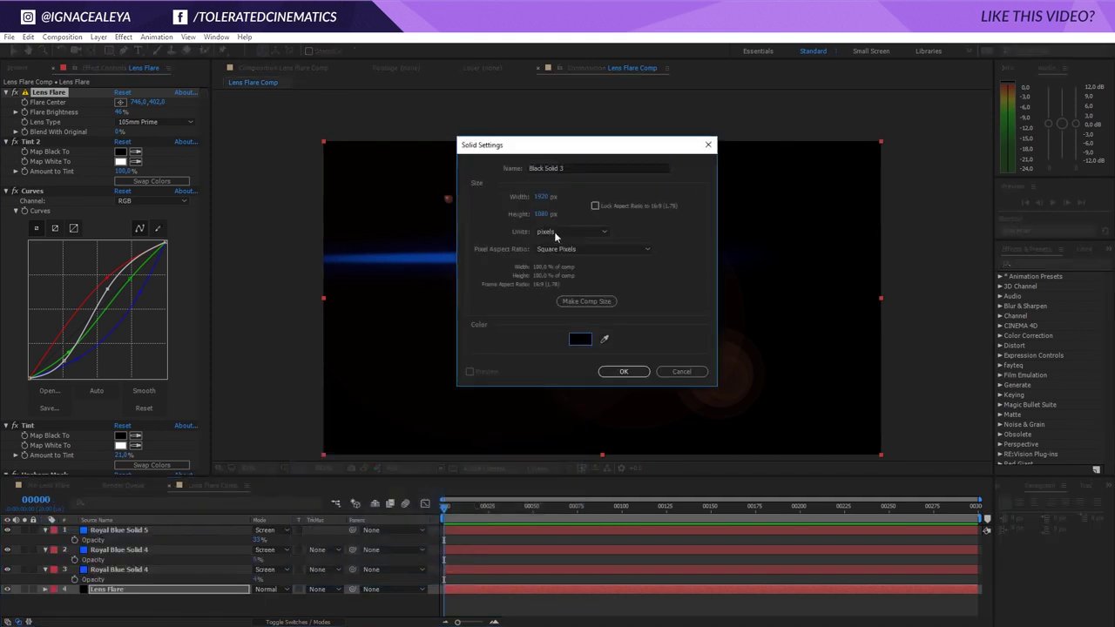
text(Background)
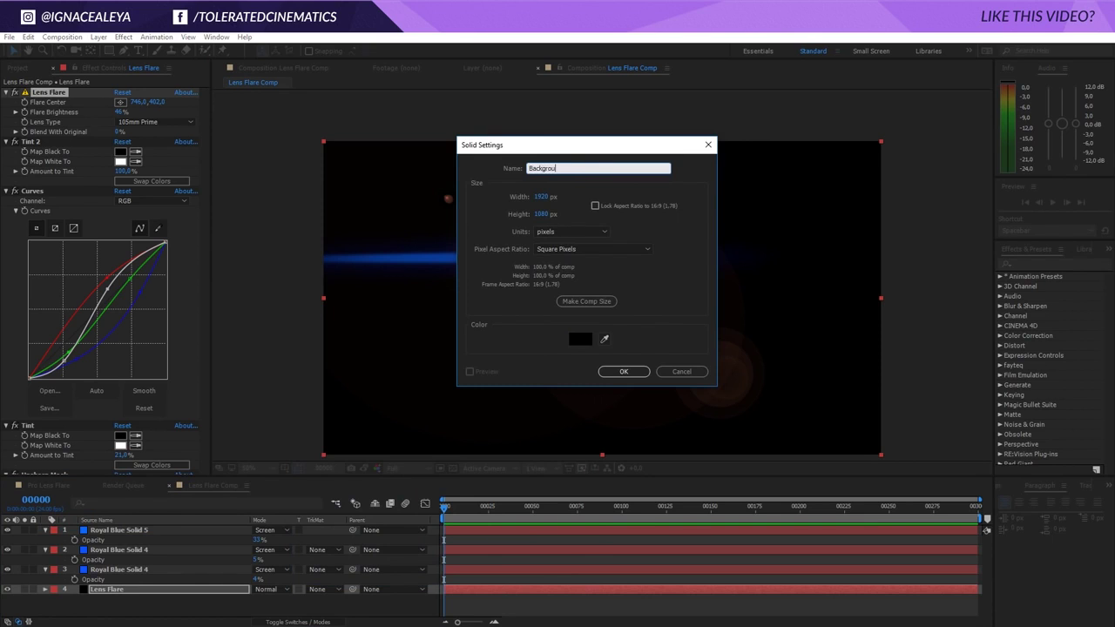
key(Return)
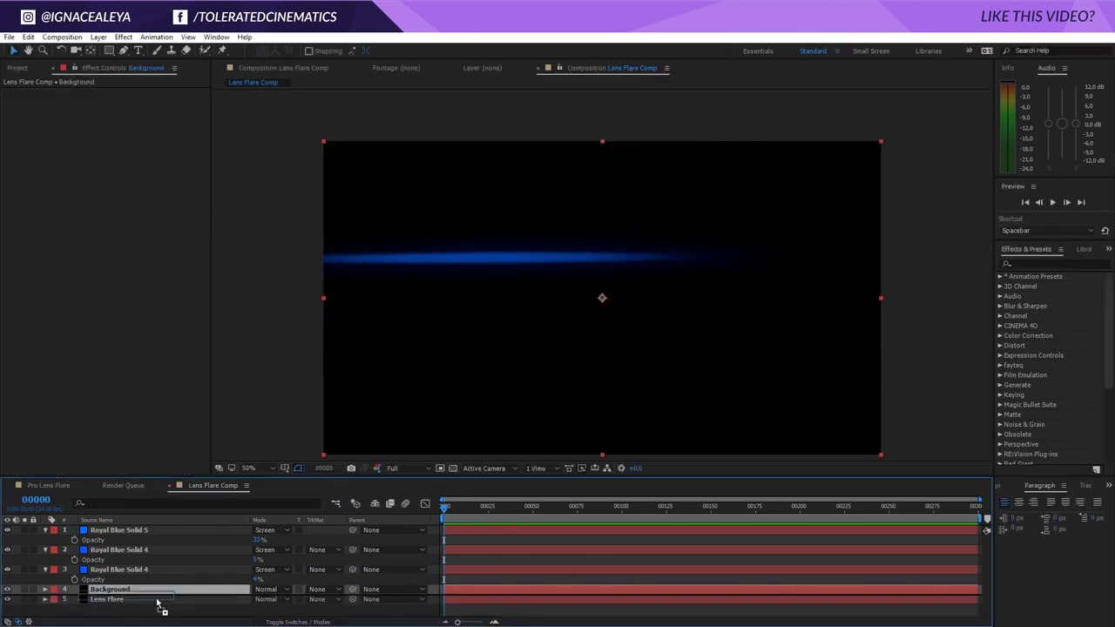
Place the Background layer beneath the Lens Flare layer and set the Lens Flare's blending mode to Screen
drag(156, 597, 161, 586)
click(265, 589)
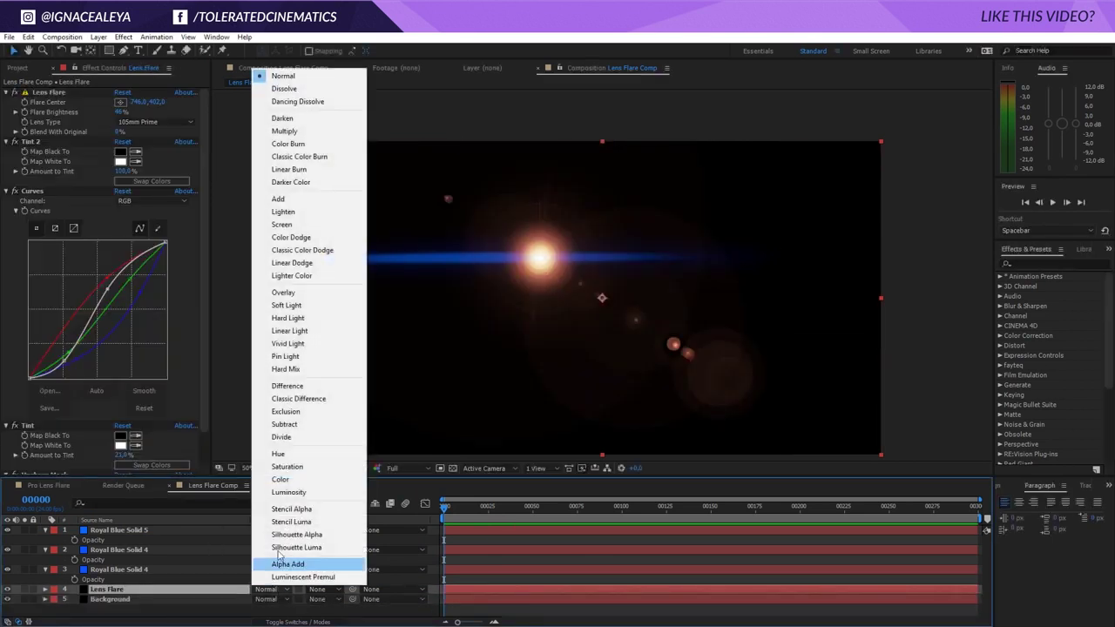
click(307, 225)
Collapse the expanded properties of the three blue streak layers and select the Lens Flare layer
click(118, 569)
shift+click(118, 530)
click(46, 532)
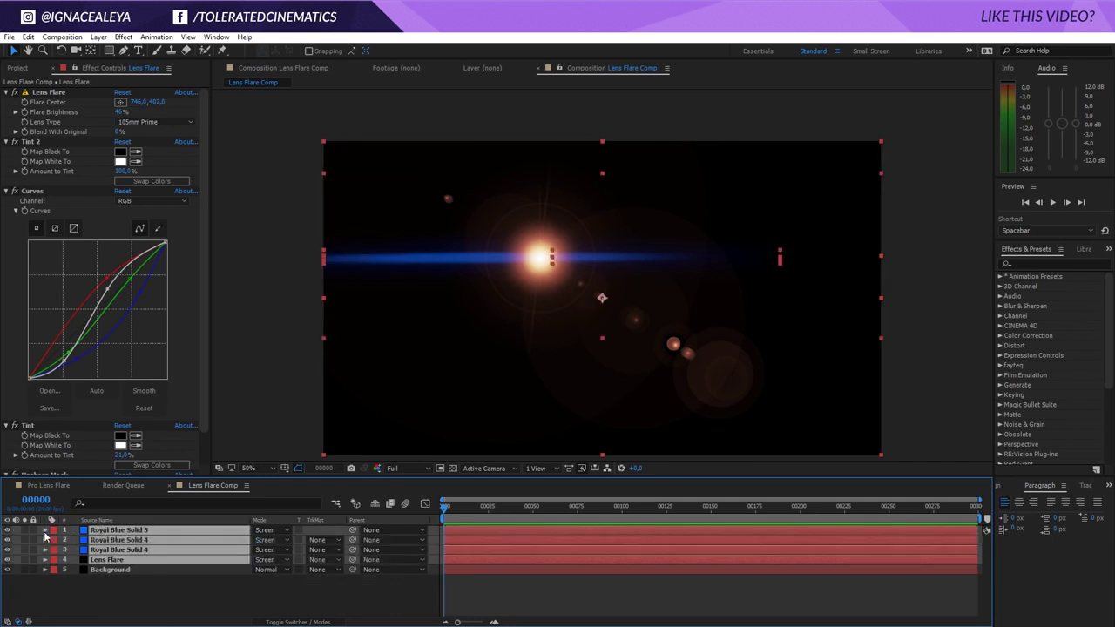
click(101, 581)
click(119, 560)
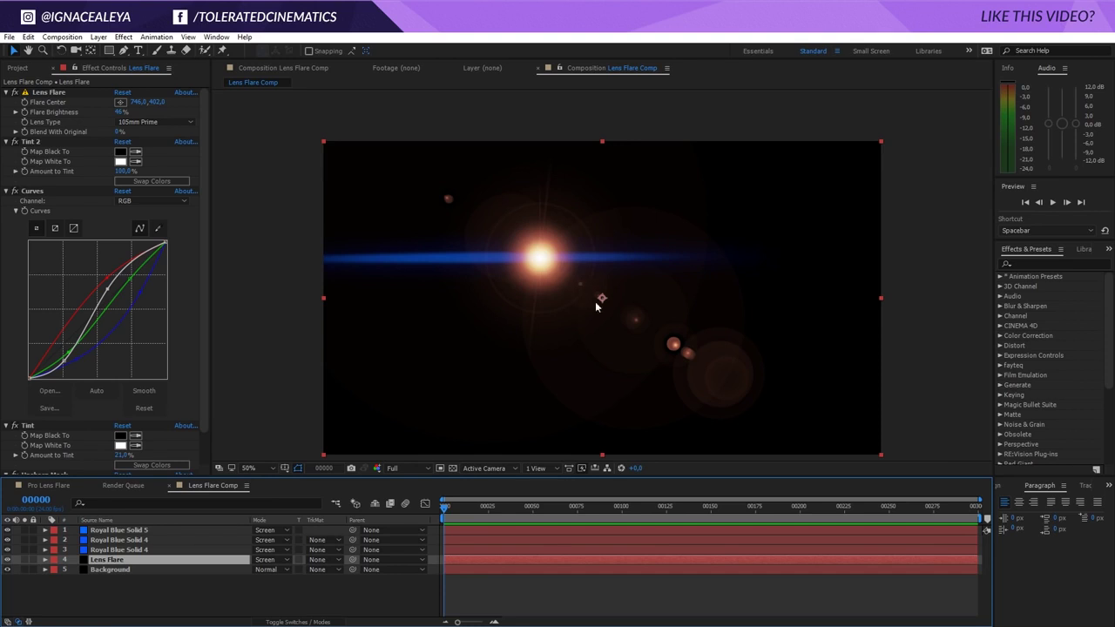
Create a new black solid named Spikes and place it on top of the layer stack
right_click(131, 596)
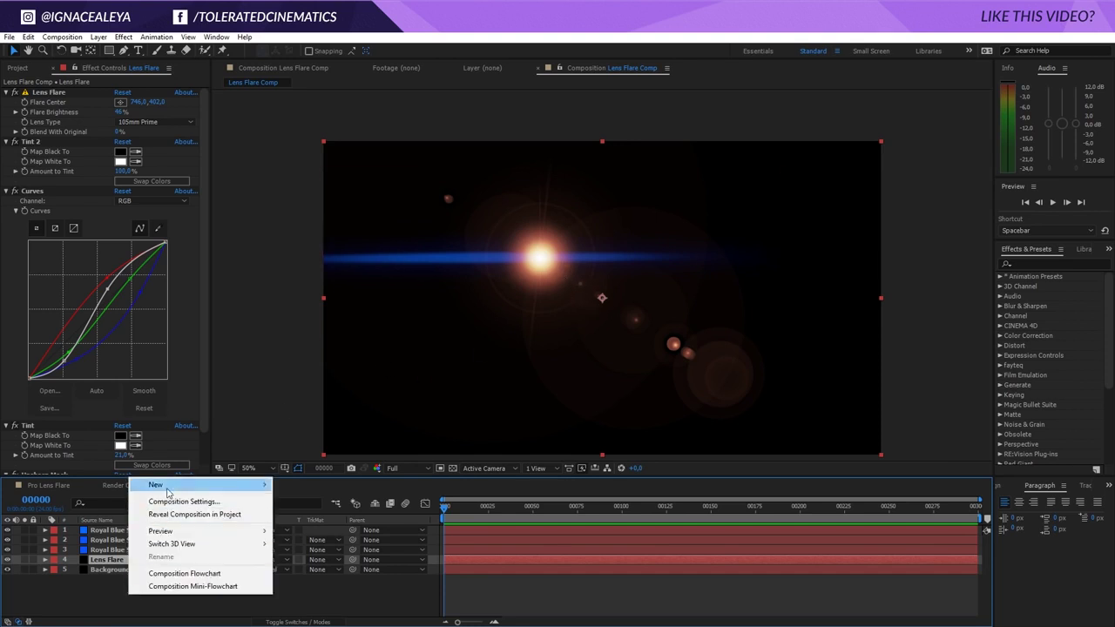
mouse_move(174, 484)
click(332, 515)
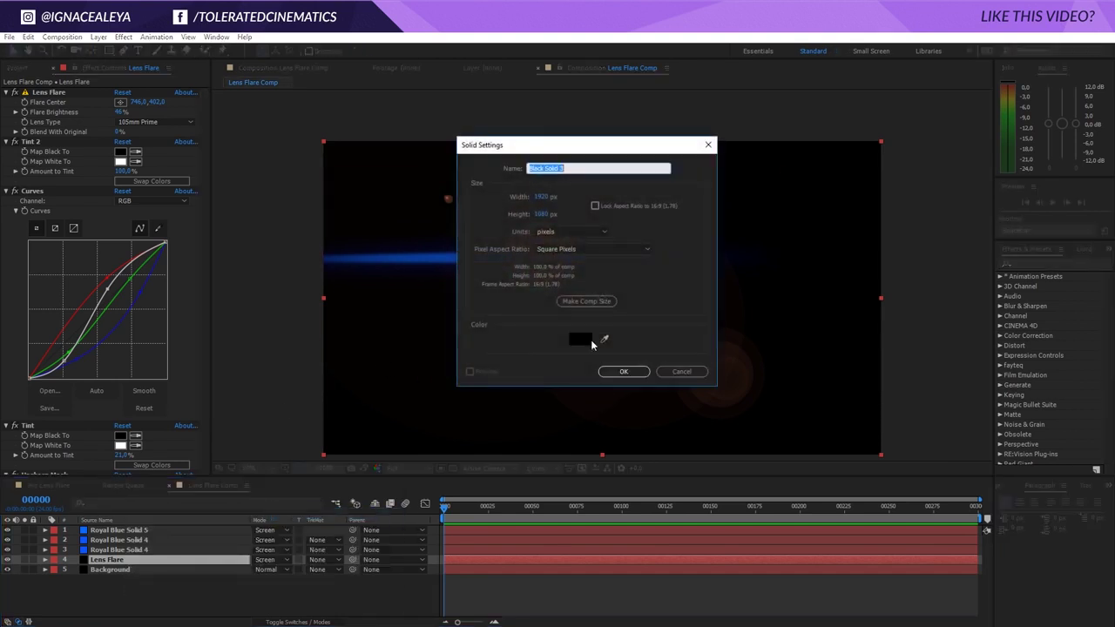
click(580, 339)
click(548, 433)
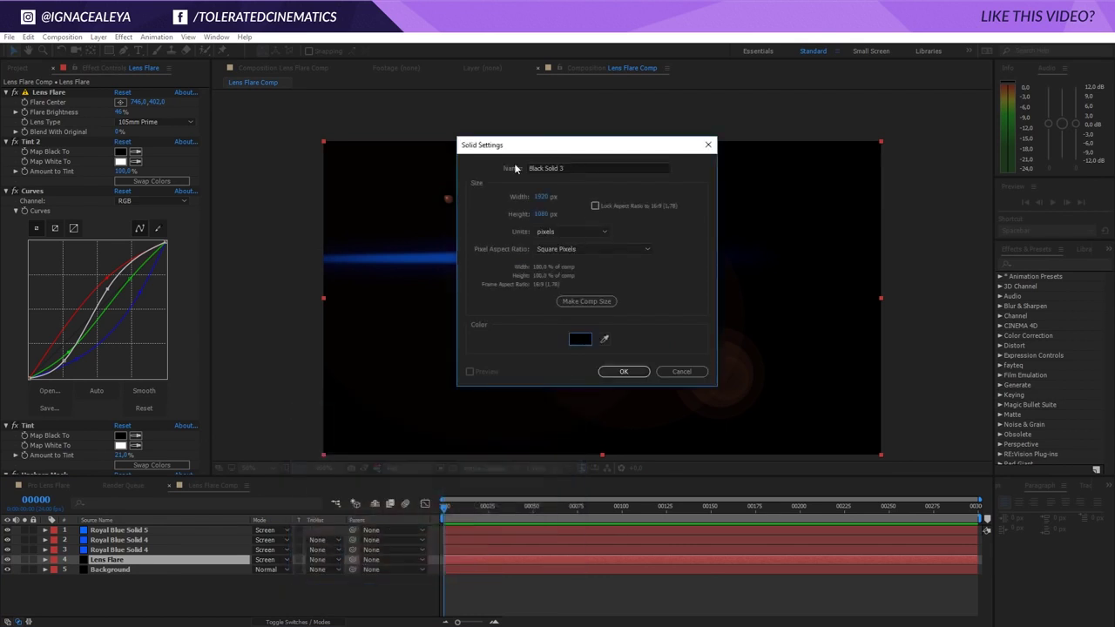
text(Spikes)
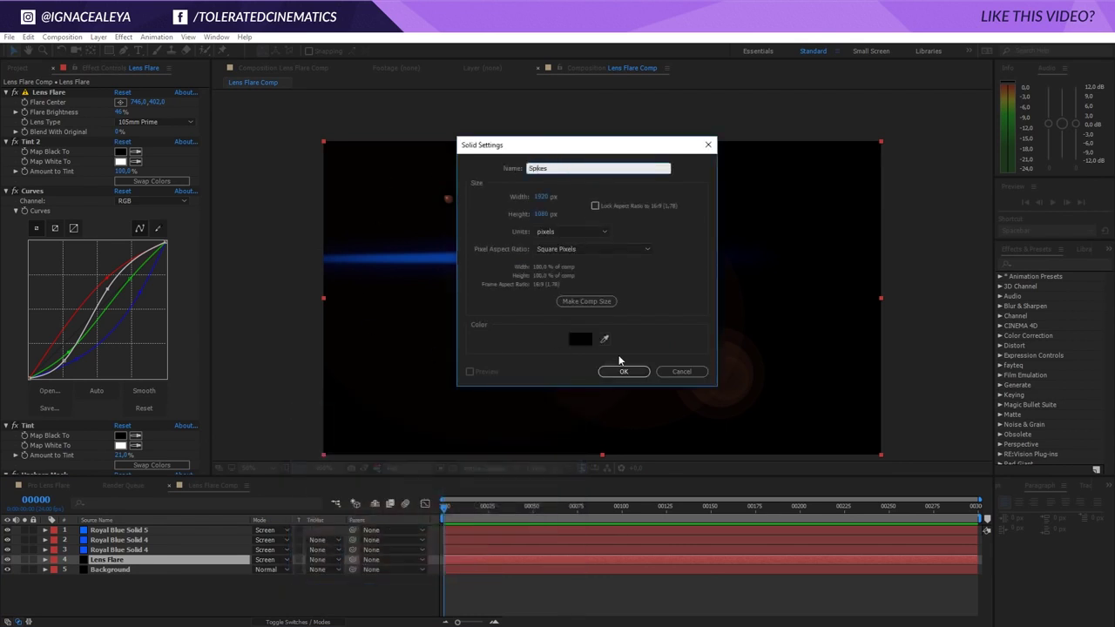
click(624, 372)
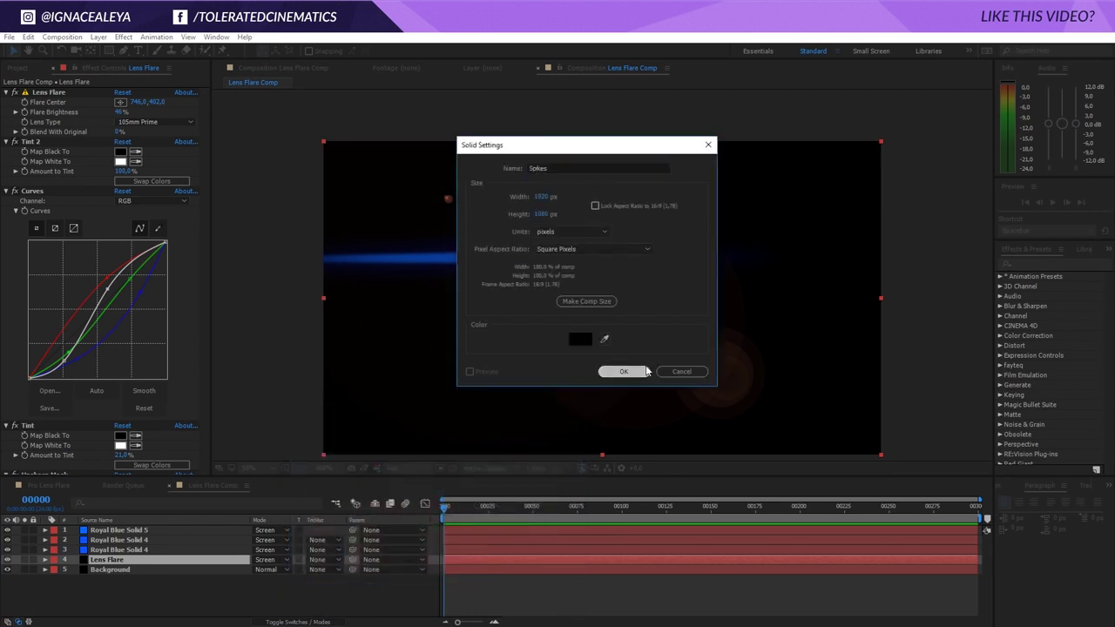
mouse_move(152, 557)
mouse_down()
mouse_move(128, 541)
mouse_move(133, 532)
mouse_up()
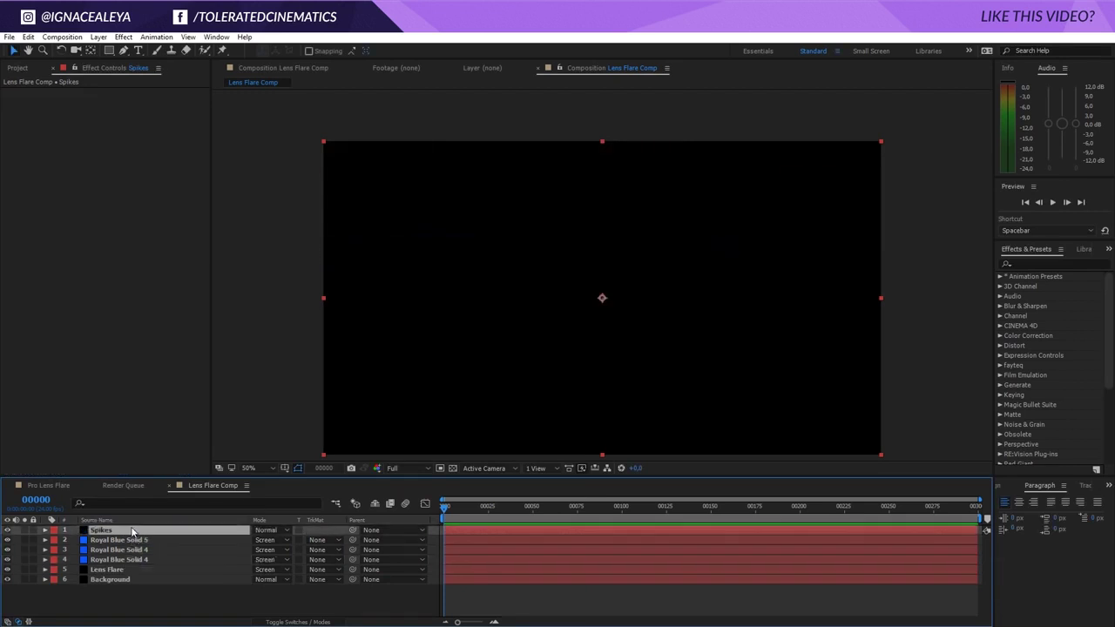
Add a Circle effect to the Spikes layer, with a radius of 152 and a white color
click(124, 38)
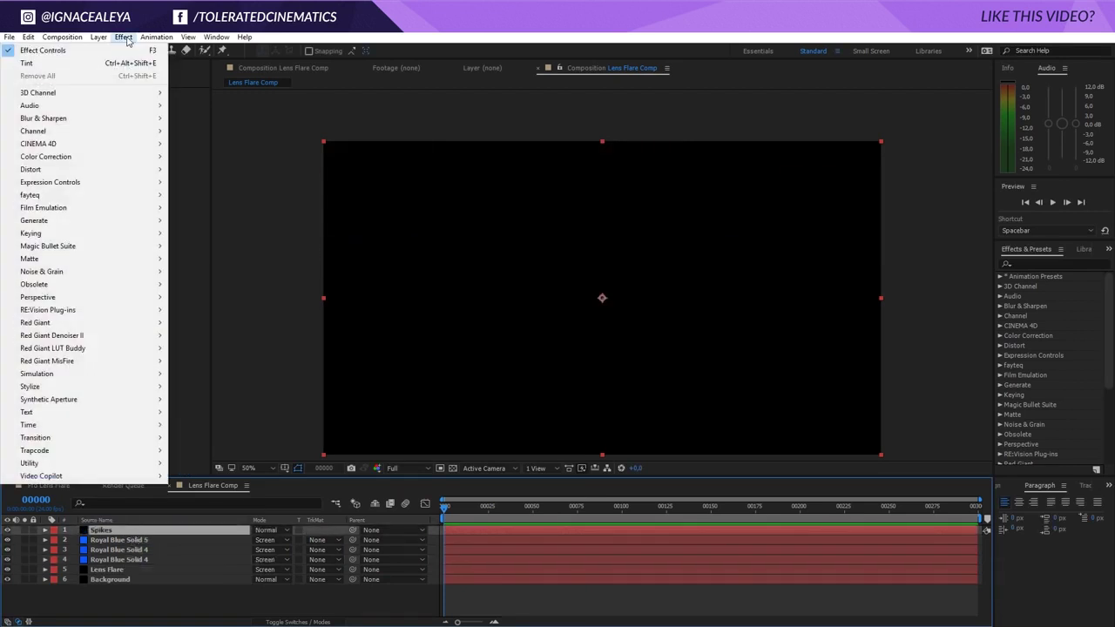
click(127, 41)
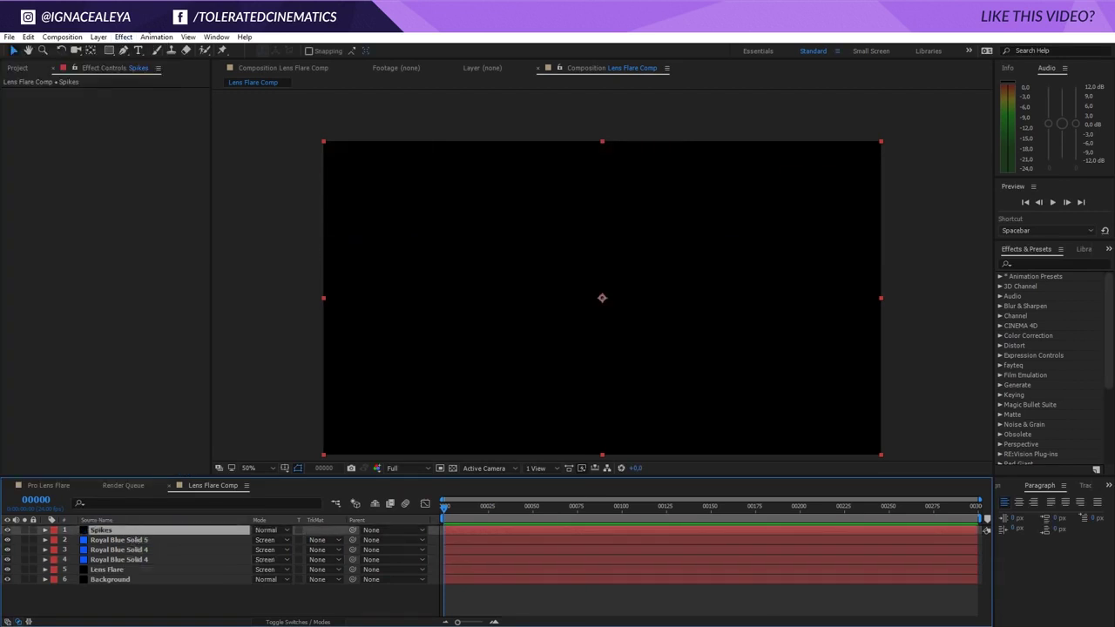
click(1046, 263)
text(circ)
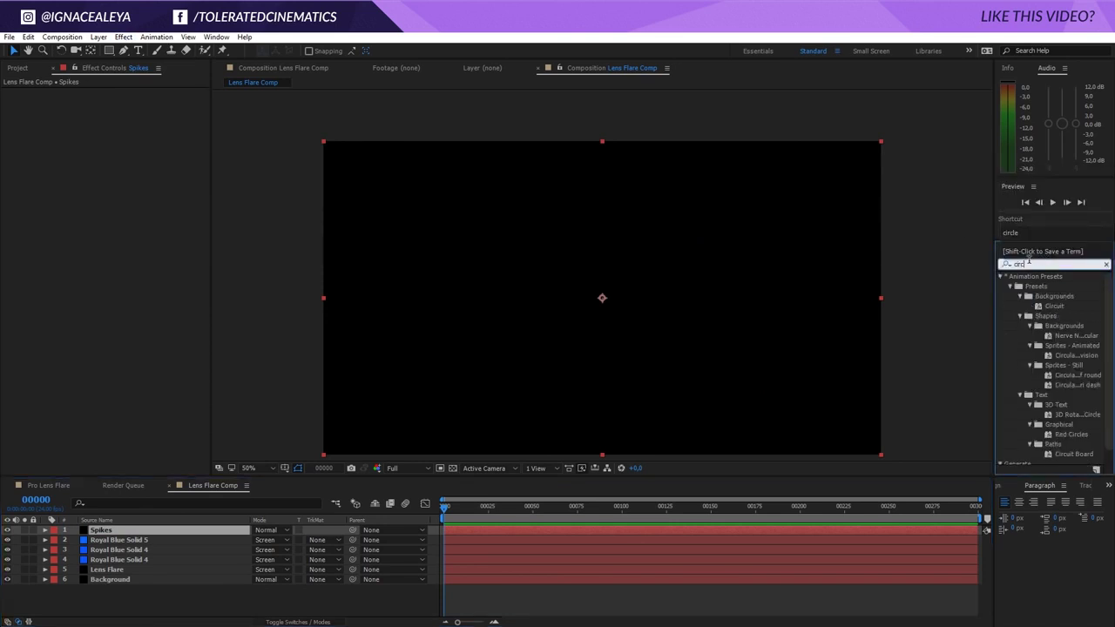
text(le)
drag(1032, 357, 117, 234)
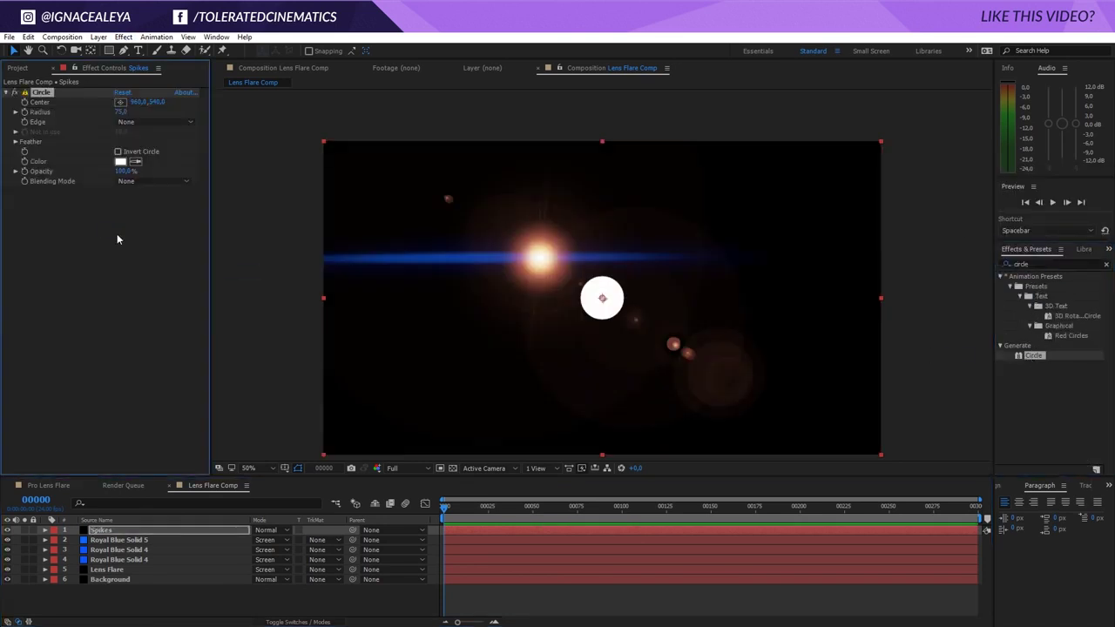
drag(121, 112, 146, 114)
click(120, 162)
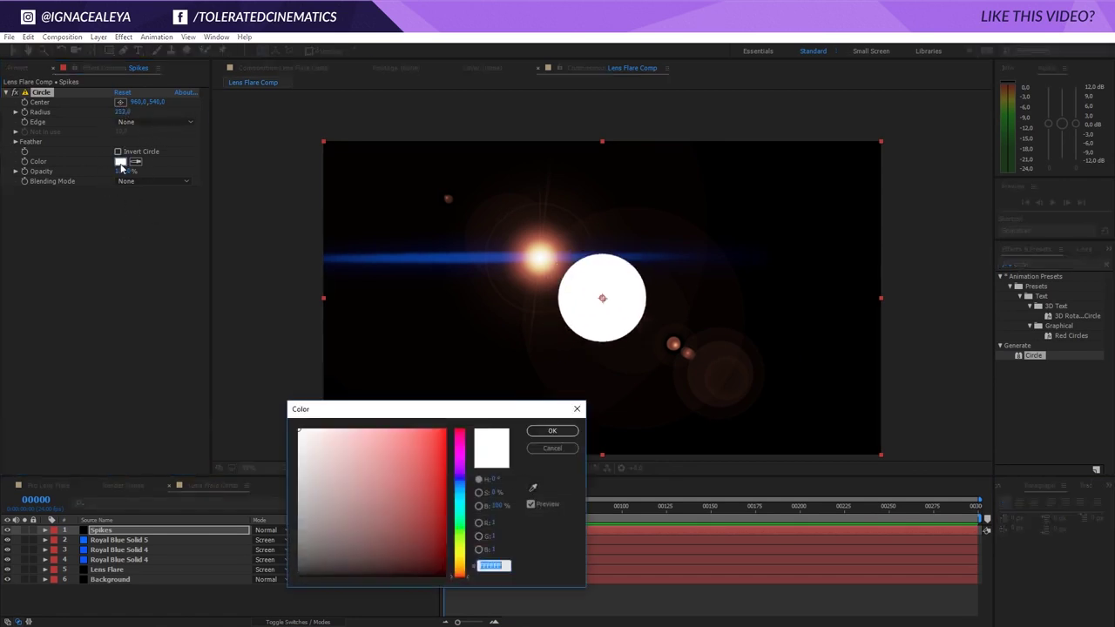
click(529, 433)
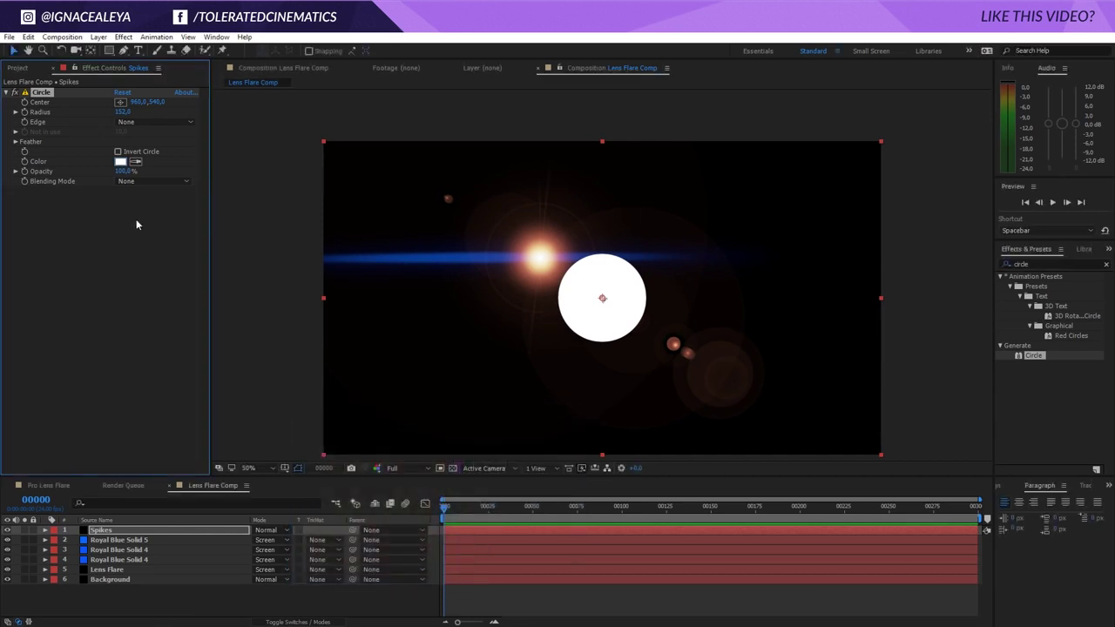
Add a Turbulent Noise effect to the Spikes layer
click(1061, 263)
text(f)
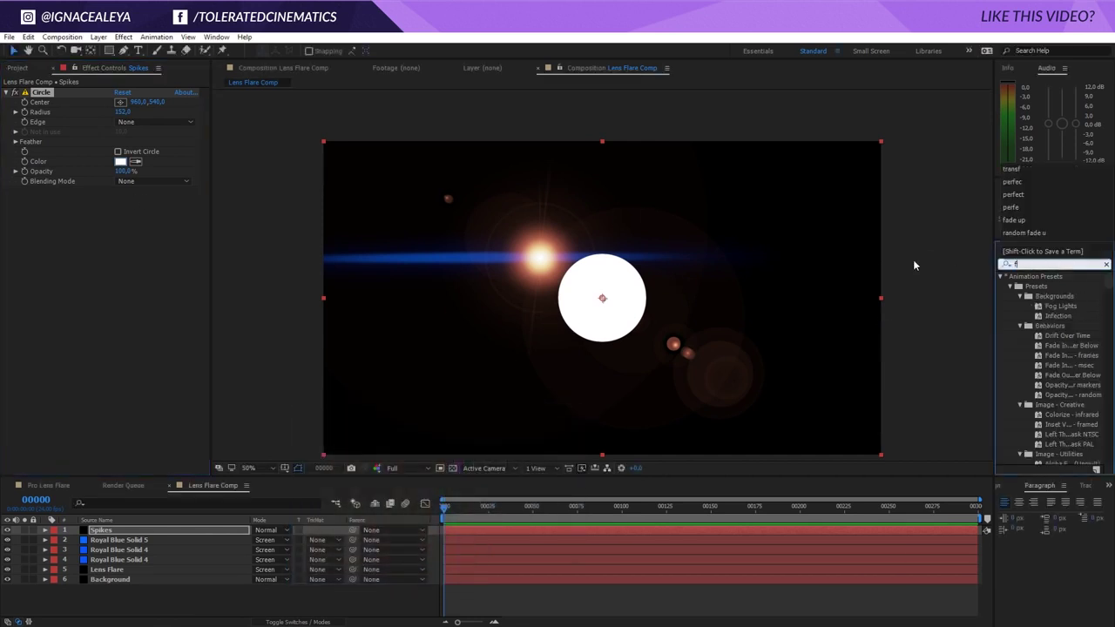
key(BackSpace)
text(noise)
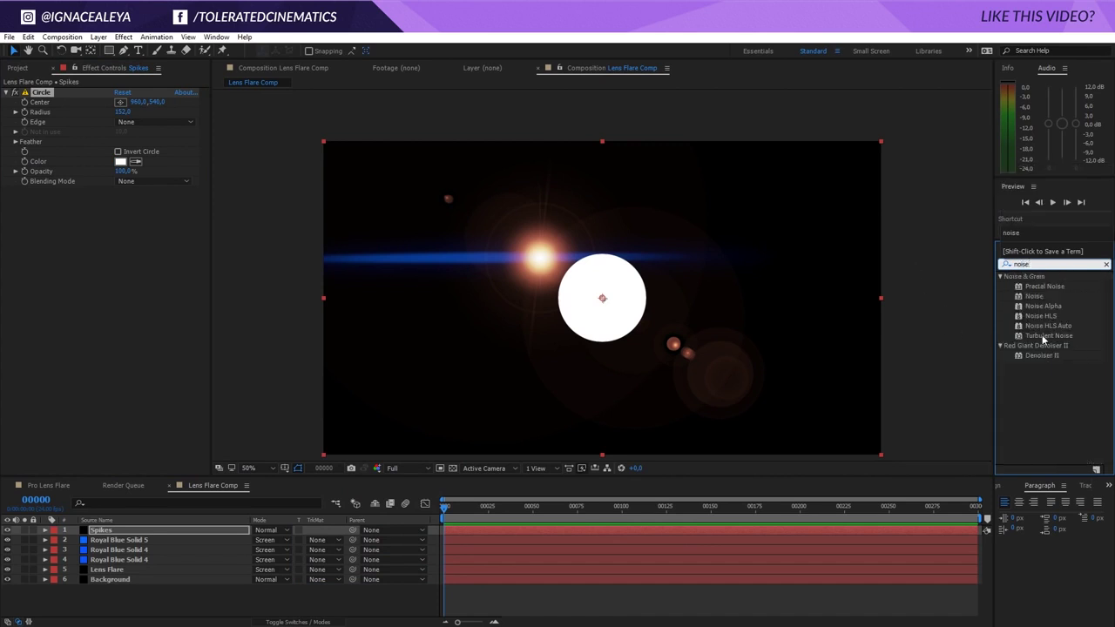
drag(1043, 337, 120, 230)
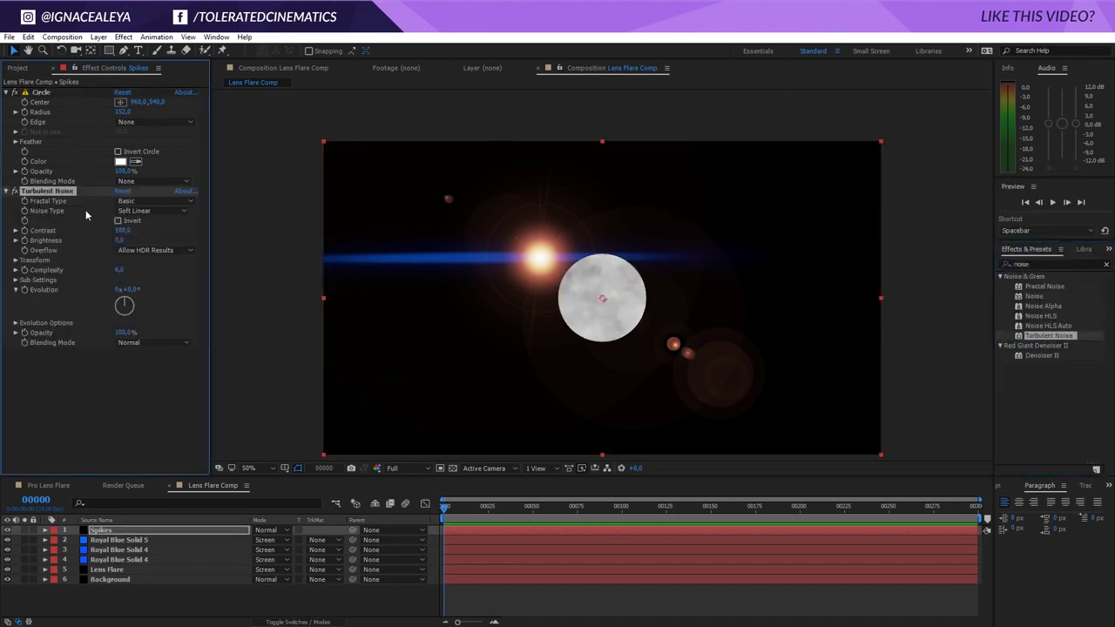
Move the Circle effect below Turbulent Noise and set the circle's blending mode to Stencil Alpha
drag(38, 93, 82, 385)
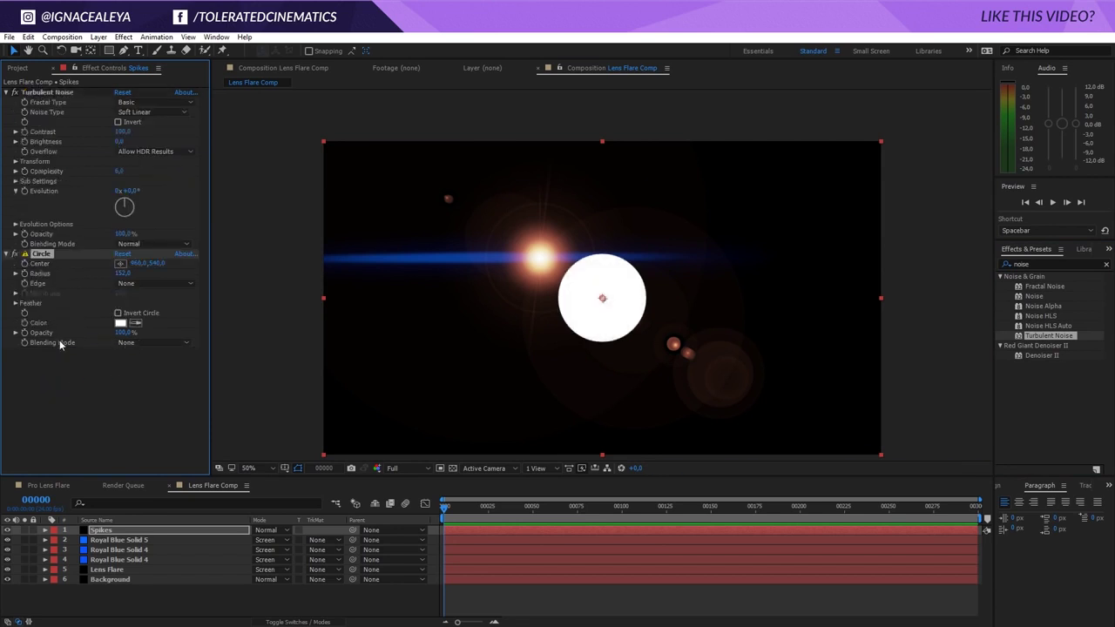
click(165, 343)
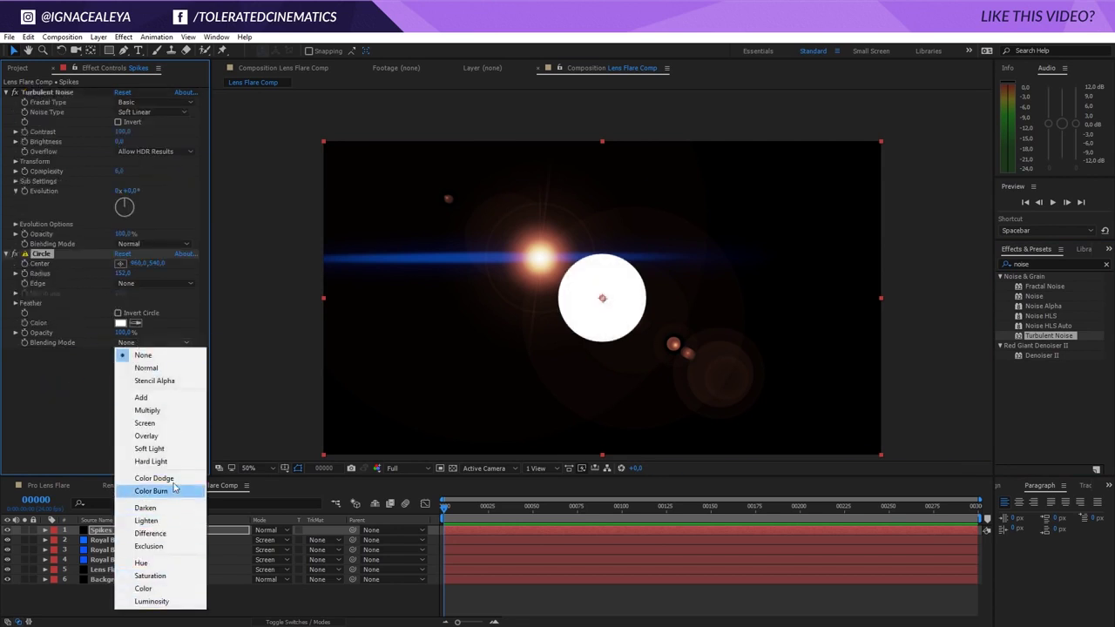
click(163, 381)
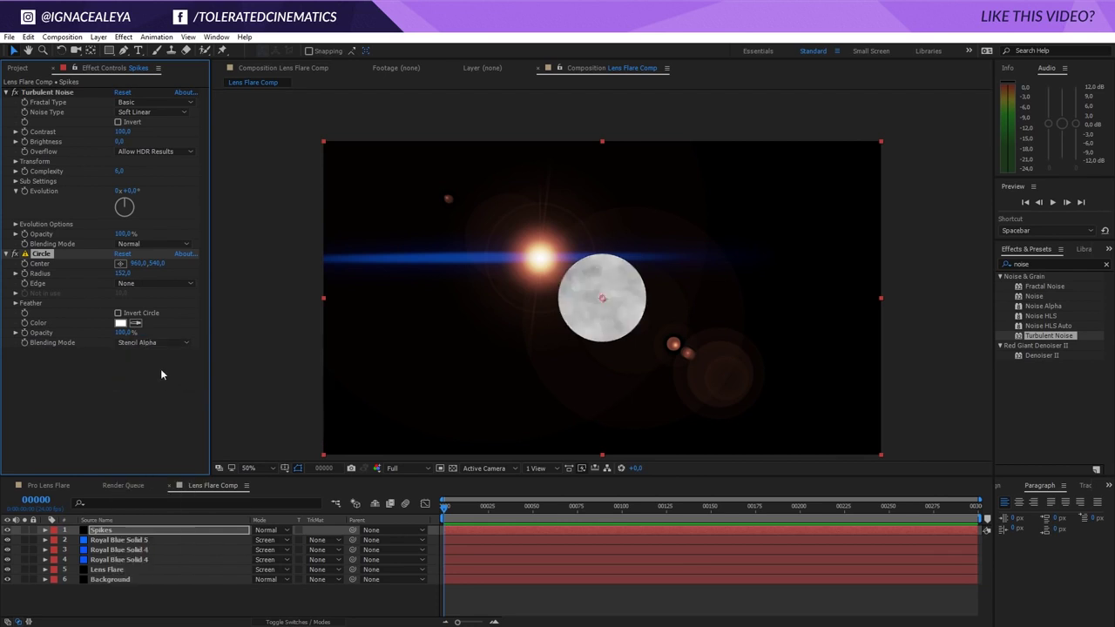
Soften the circle by setting its Feather Outer Edge to 91
click(51, 94)
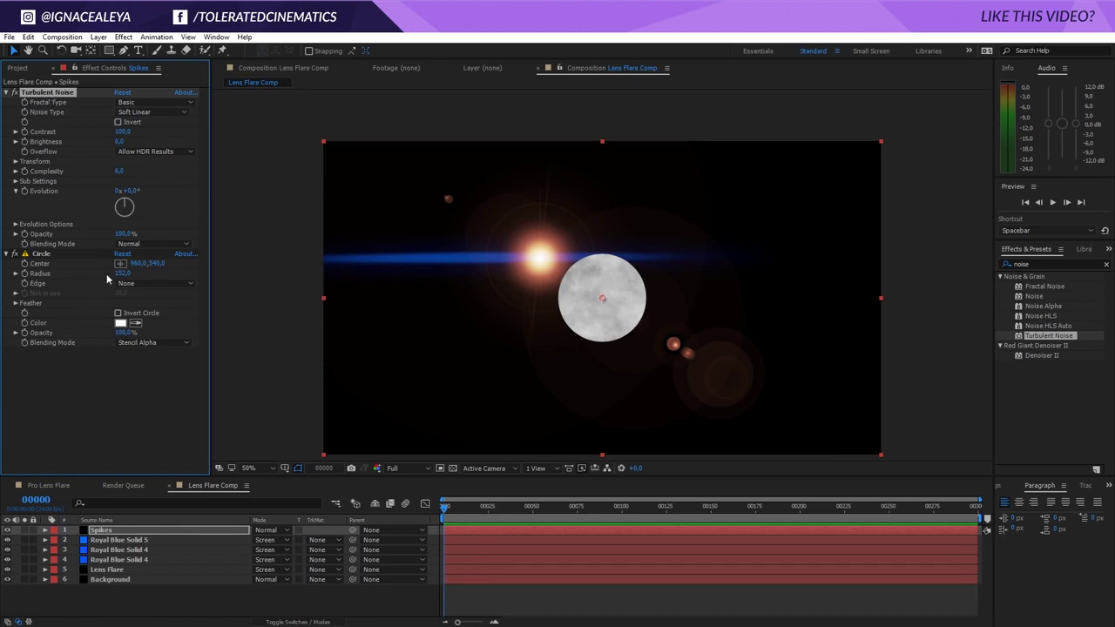
click(43, 255)
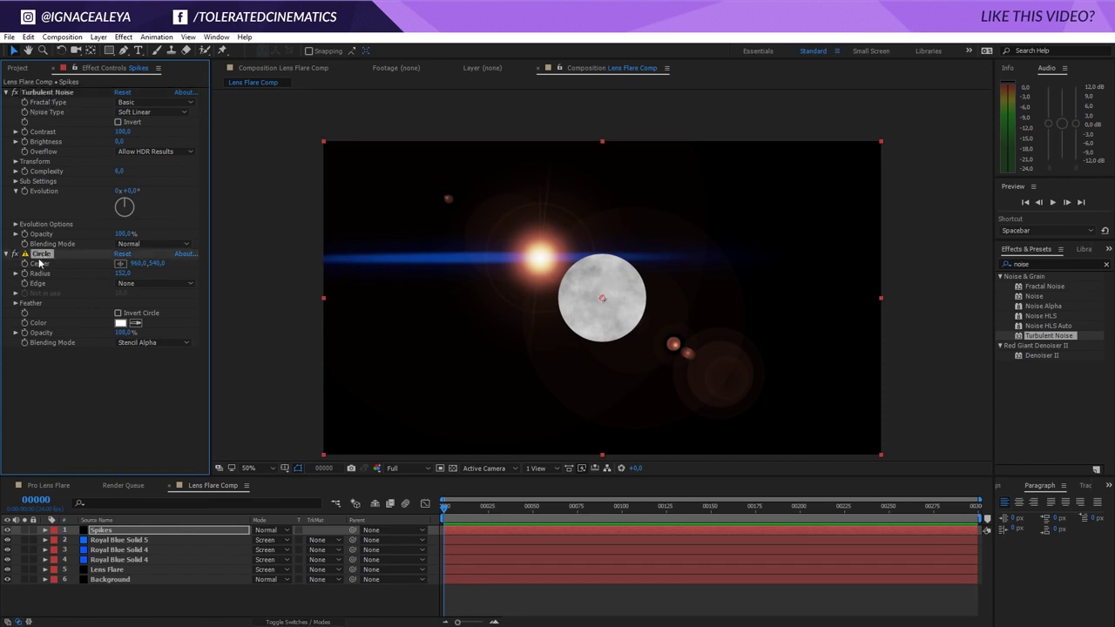
click(16, 303)
drag(119, 313, 176, 323)
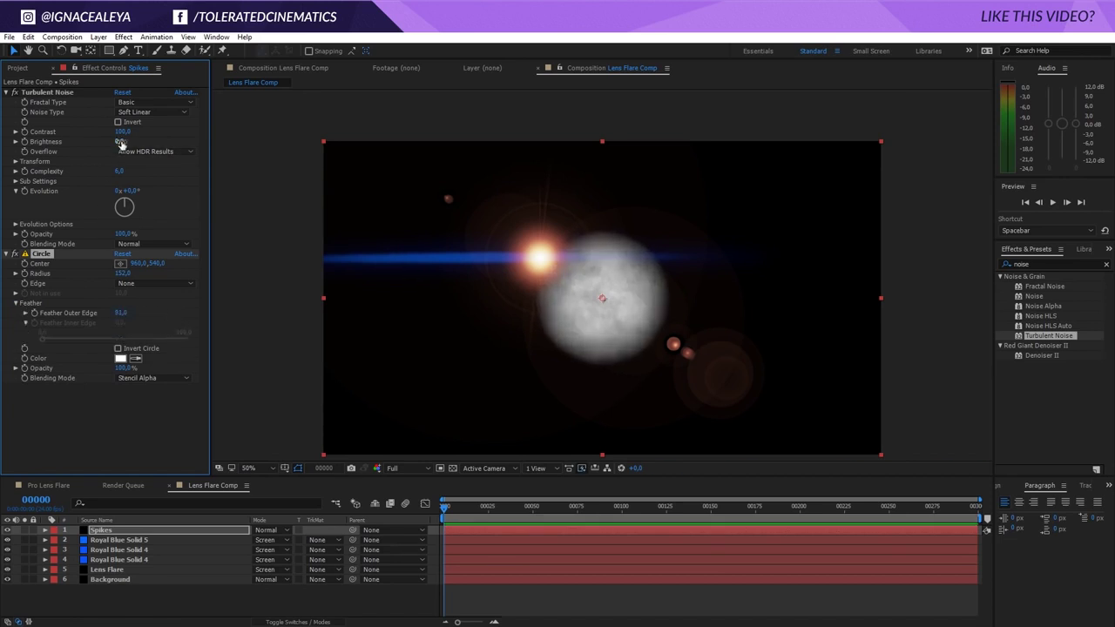
Set the Turbulent Noise contrast to 413, its scale to 43 and its brightness to -53
drag(124, 132, 209, 142)
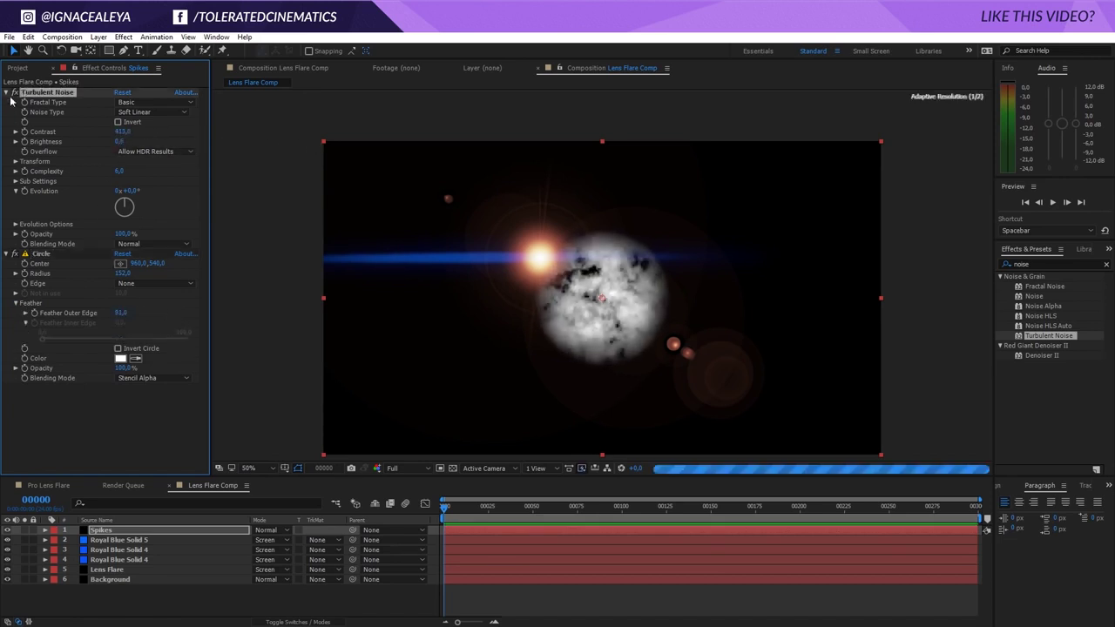
click(15, 162)
click(122, 193)
text(10)
key(Return)
drag(122, 192, 139, 194)
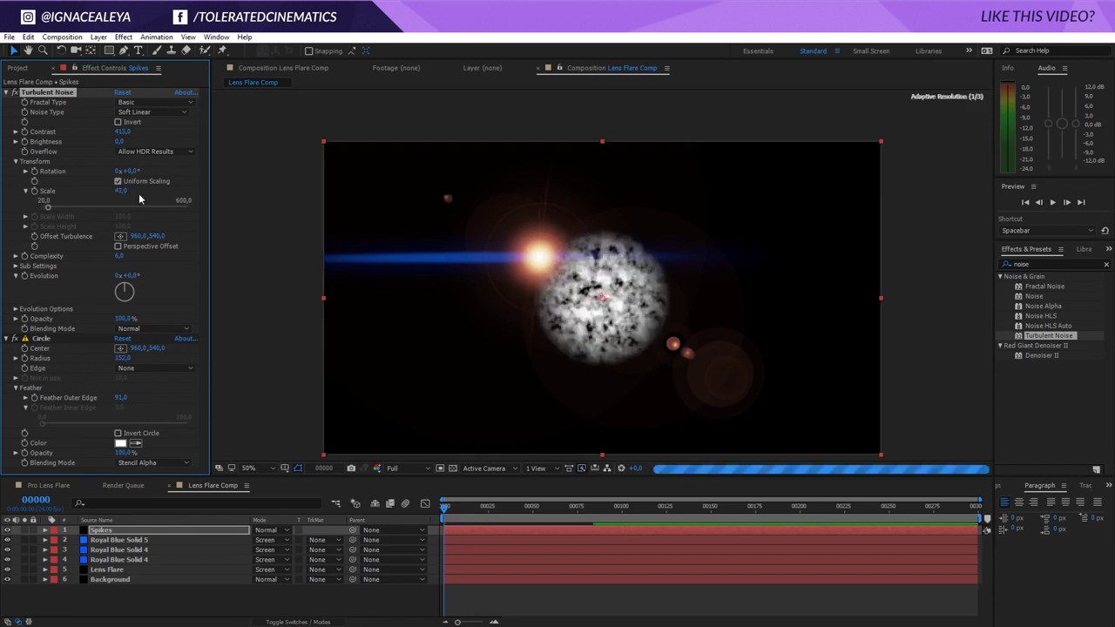
drag(120, 141, 100, 152)
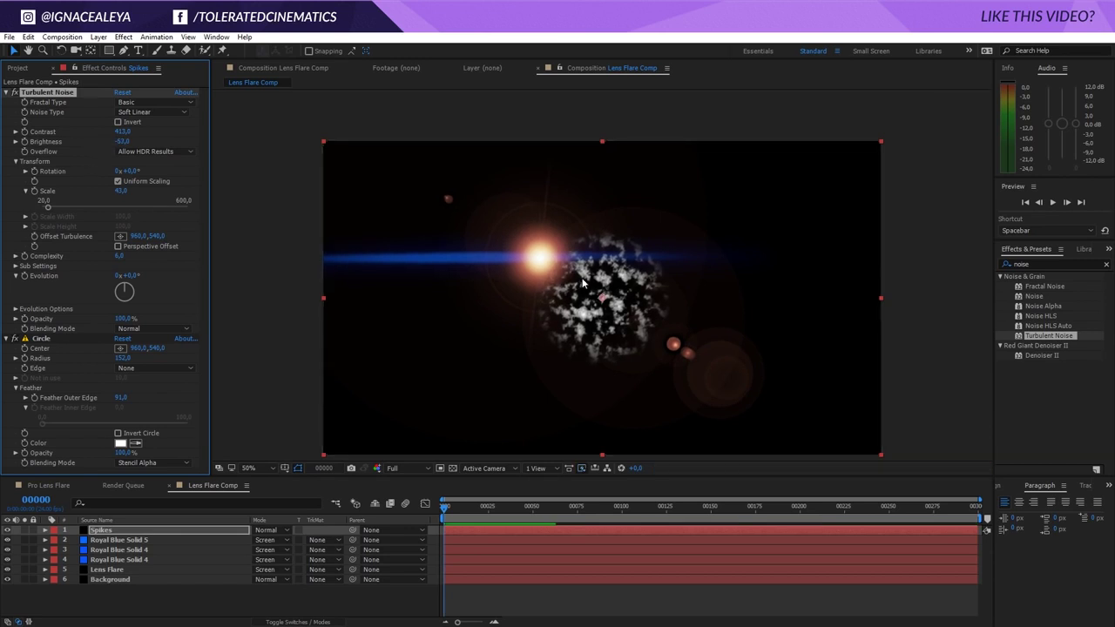
Reduce the circle's radius to 70 and add a CC Radial Fast Blur effect to the Spikes layer
drag(122, 358, 73, 365)
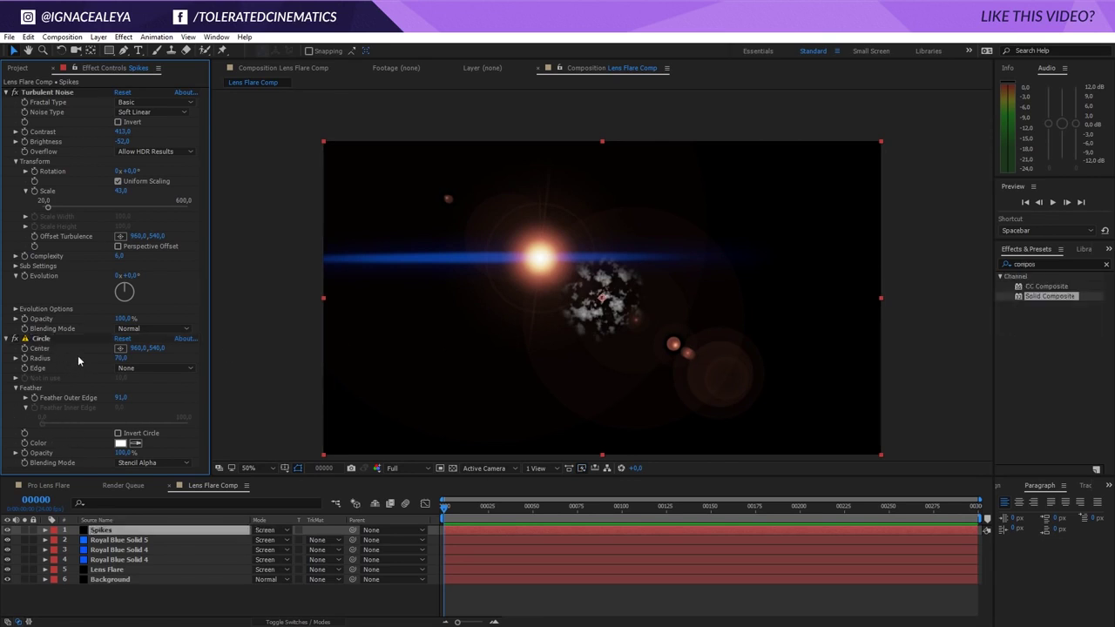
click(1016, 264)
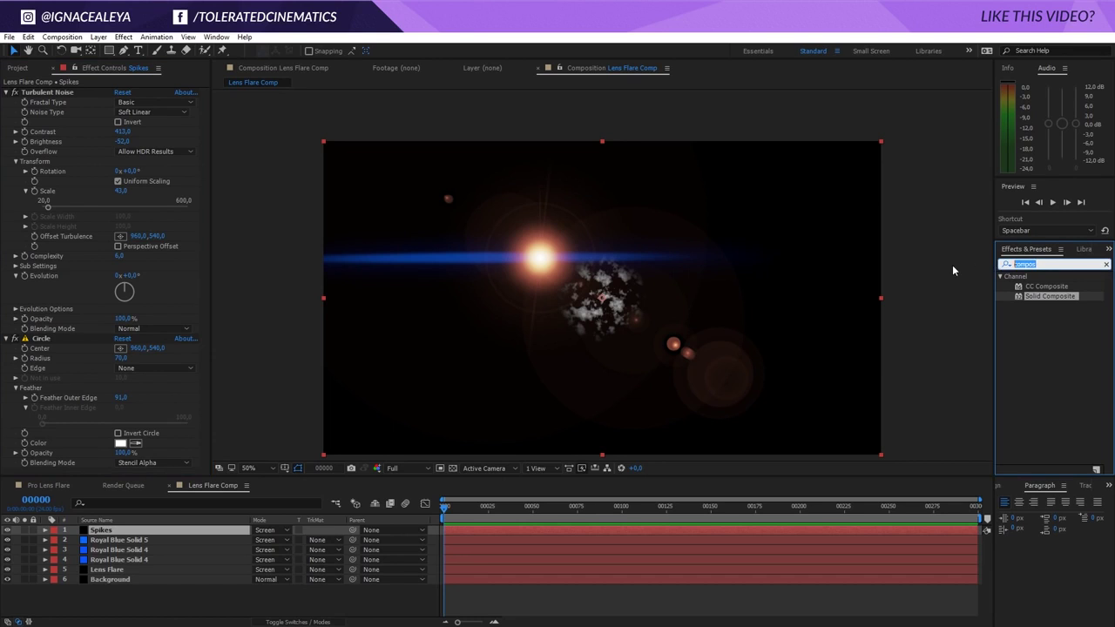
text(cc ra)
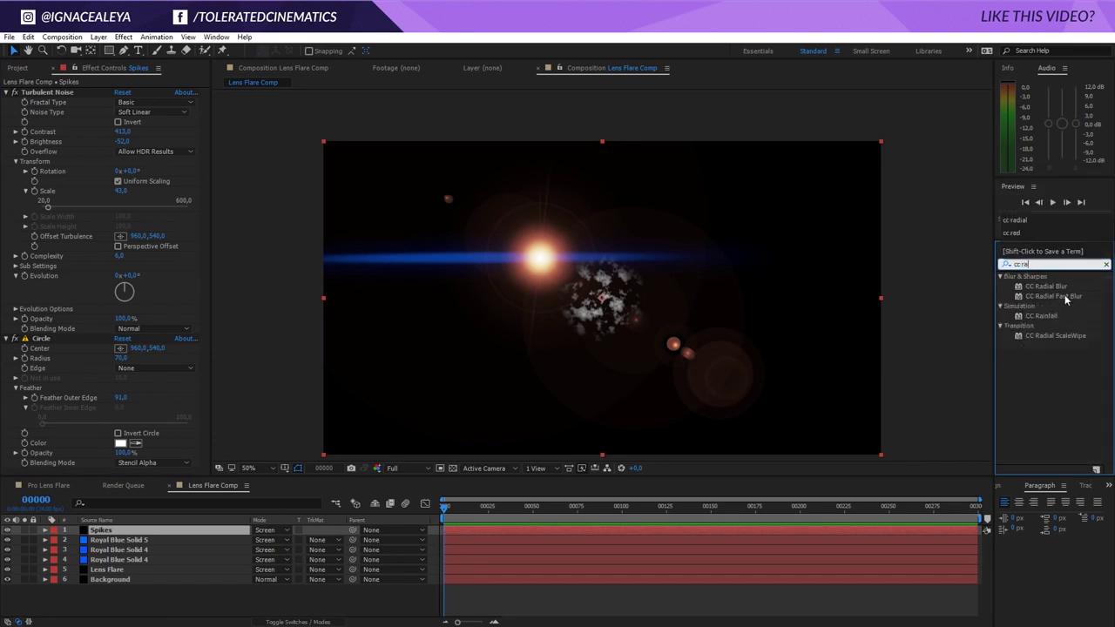
drag(1058, 296, 135, 533)
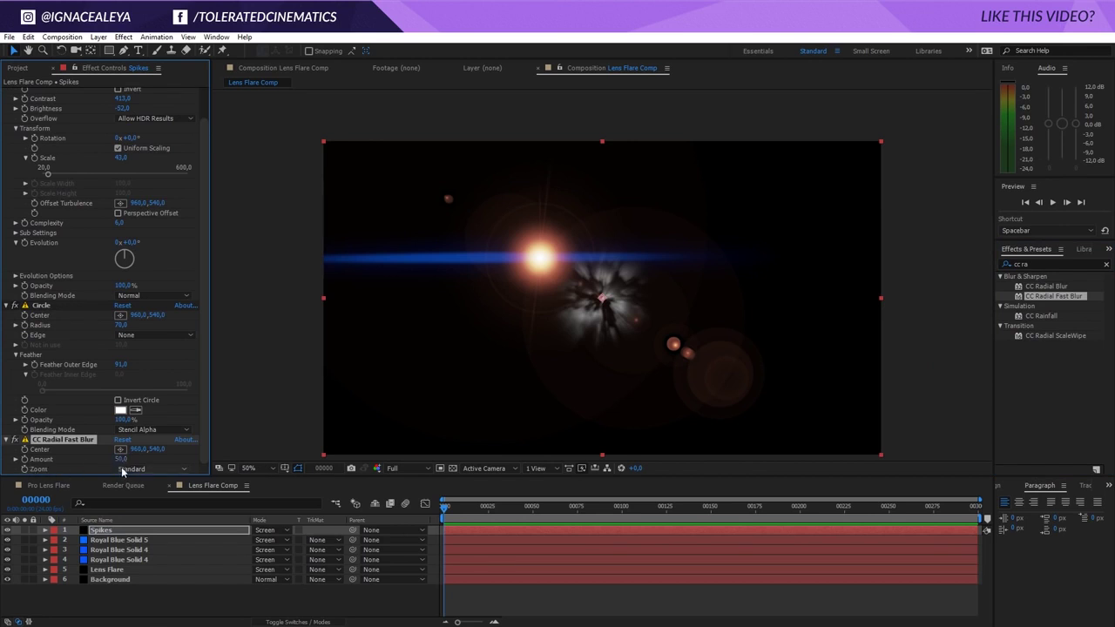
Set the CC Radial Fast Blur zoom to Brightest and its amount to 89
click(152, 468)
click(155, 493)
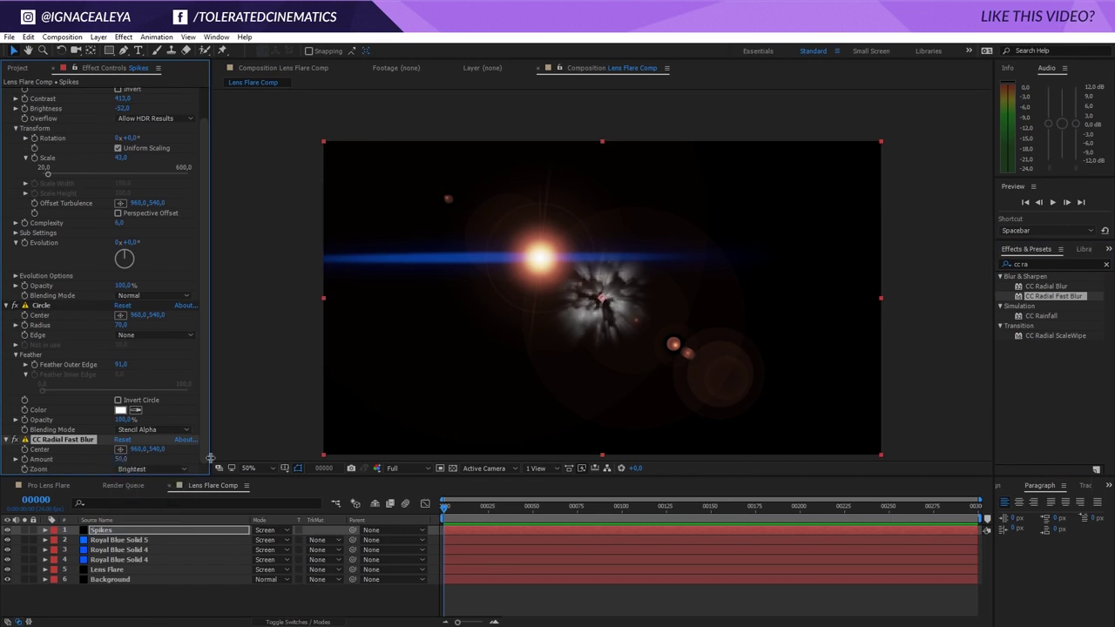
drag(123, 460, 146, 460)
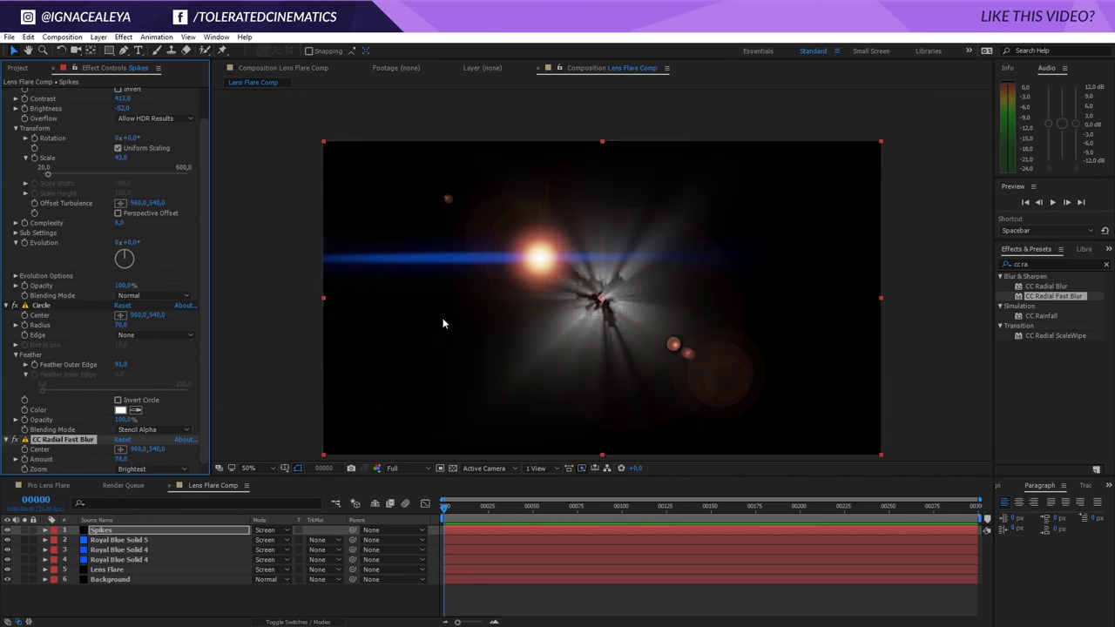
Link the CC Radial Fast Blur center to the Circle effect's center with an expression
click(120, 448)
alt+click(24, 449)
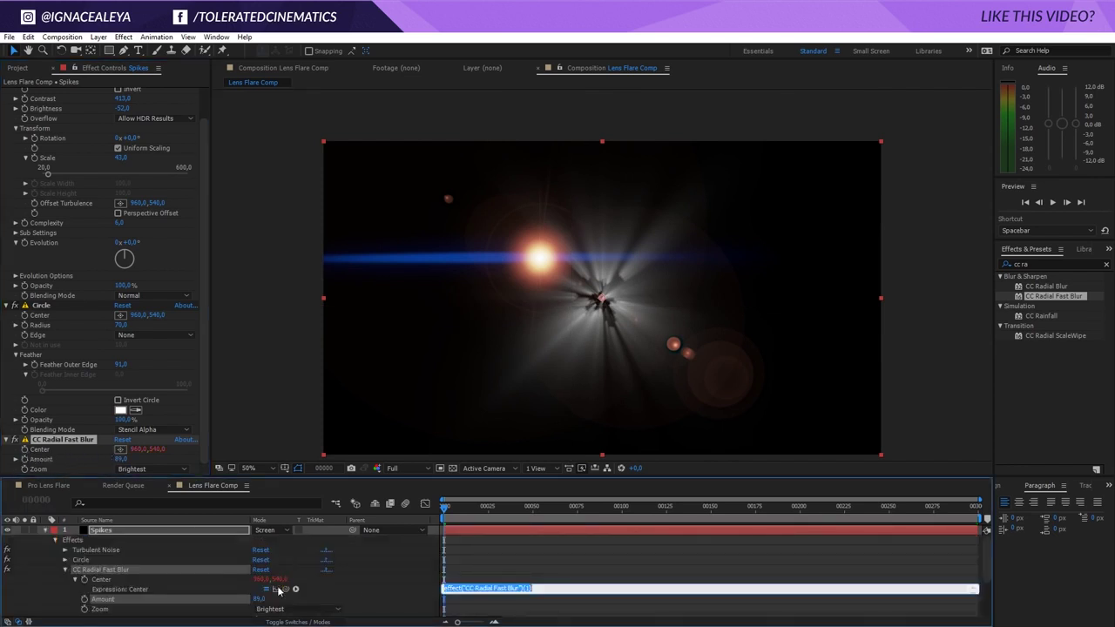
drag(277, 589, 54, 314)
click(52, 314)
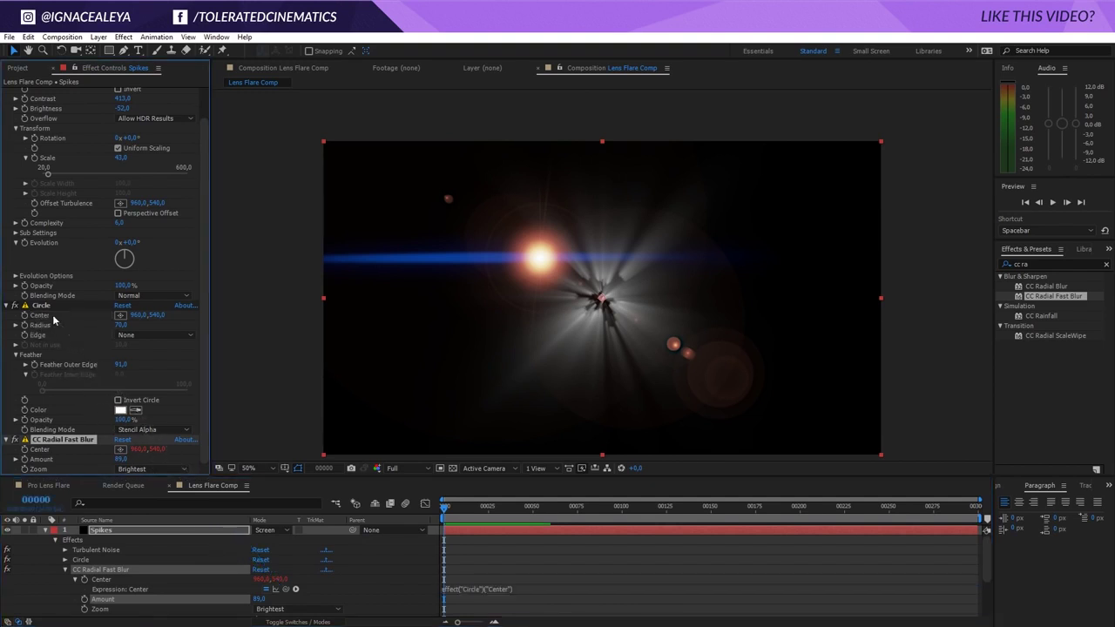
Place the Circle effect's center on the flare's bright core at about 744, 400
click(120, 314)
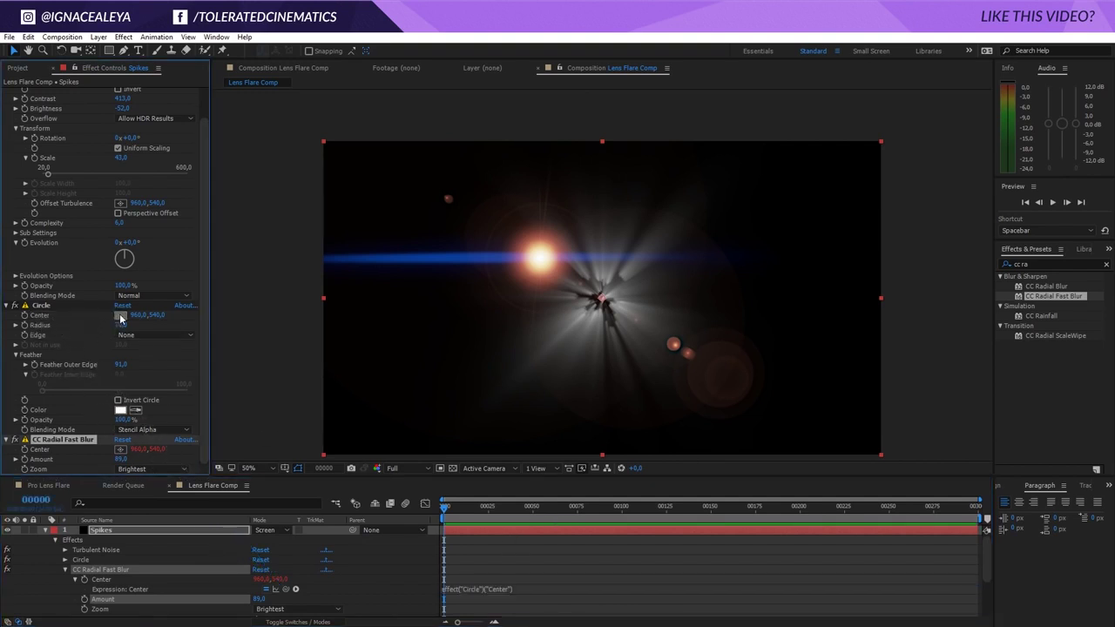
click(540, 257)
drag(541, 257, 541, 258)
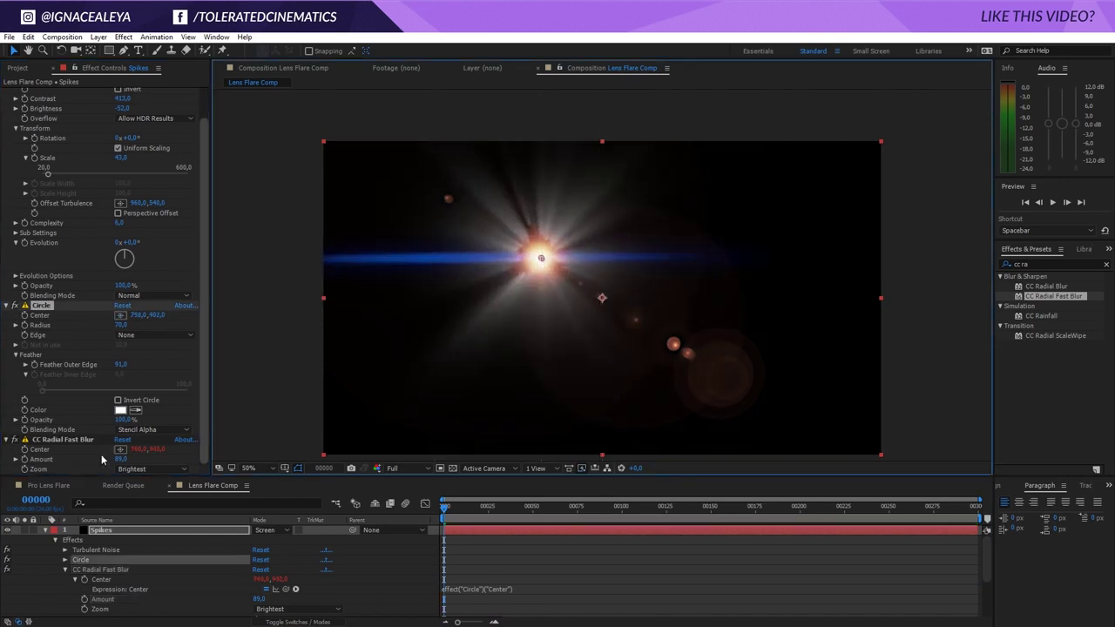
drag(542, 258, 541, 258)
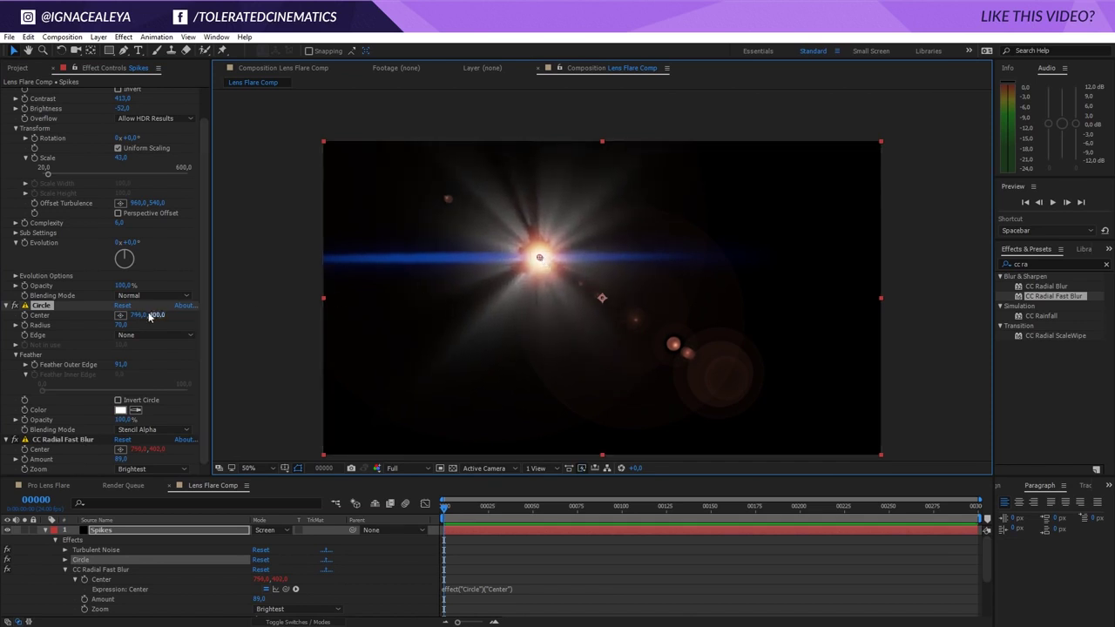
Copy the Curves effect from the Lens Flare layer onto the Spikes layer
click(45, 530)
click(107, 570)
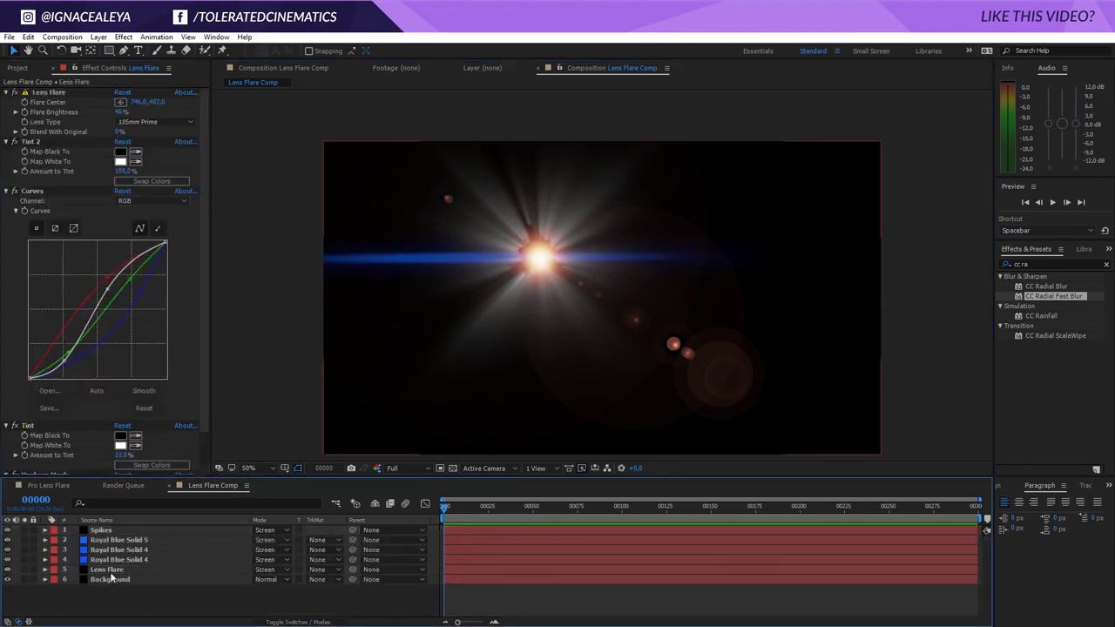
click(33, 190)
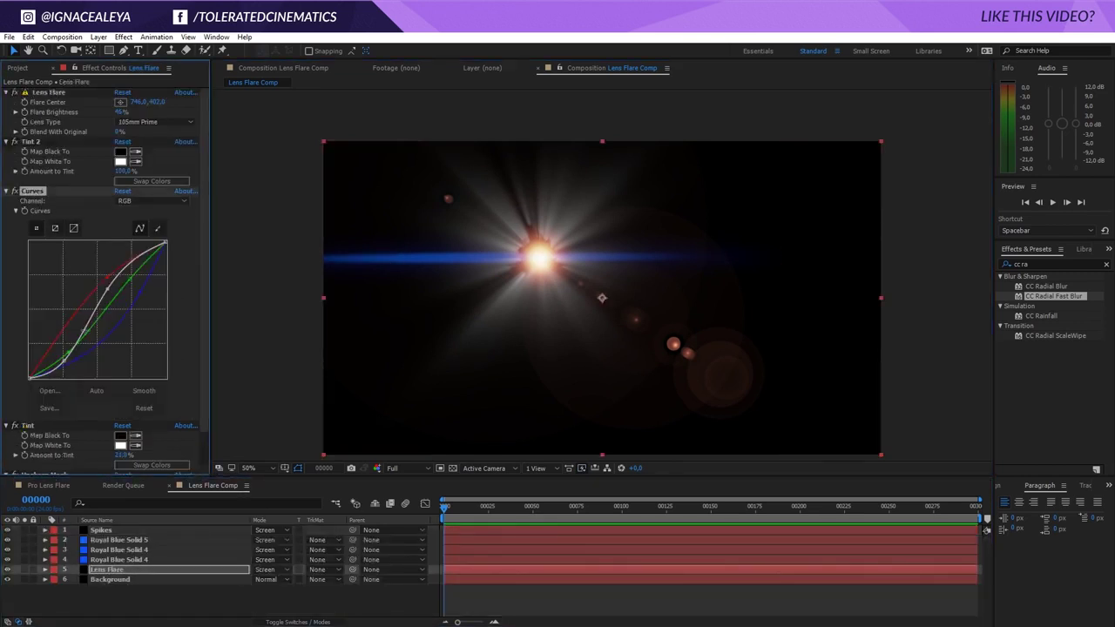
click(101, 530)
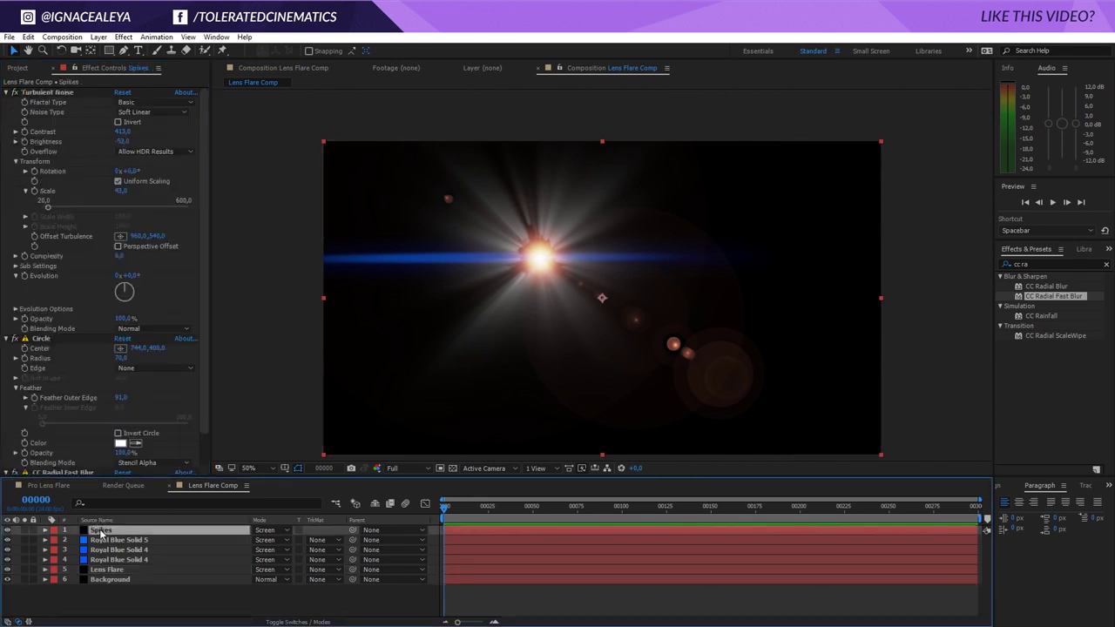
key(ctrl+v)
Solo the Spikes layer and inspect its transparency against the transparency grid
drag(212, 293, 212, 454)
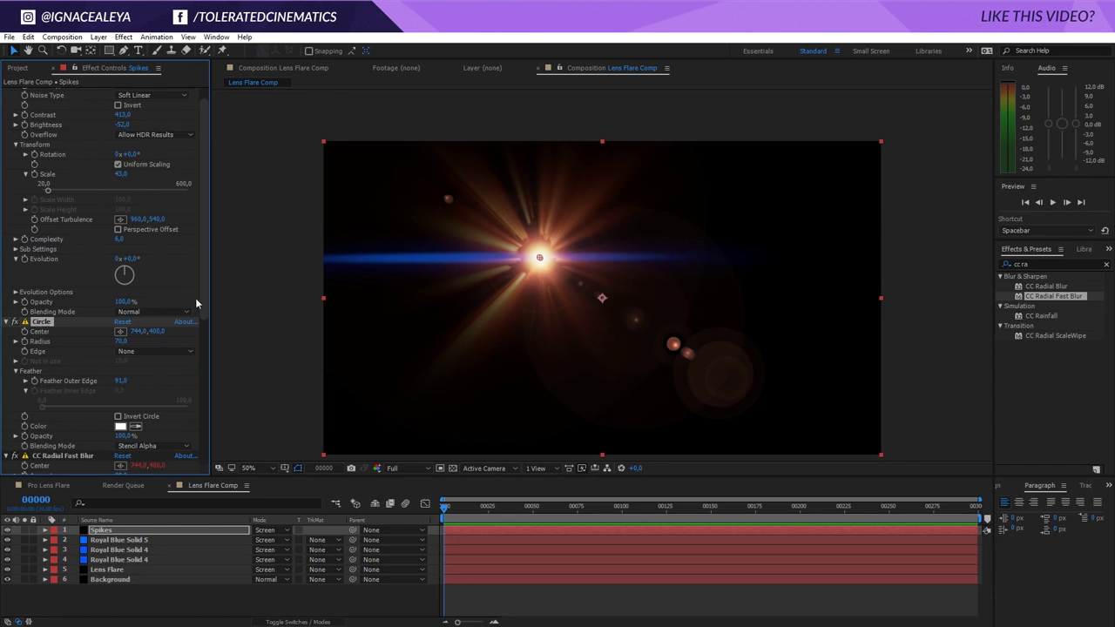
scroll(208, 248, up, 1)
scroll(203, 245, down, 5)
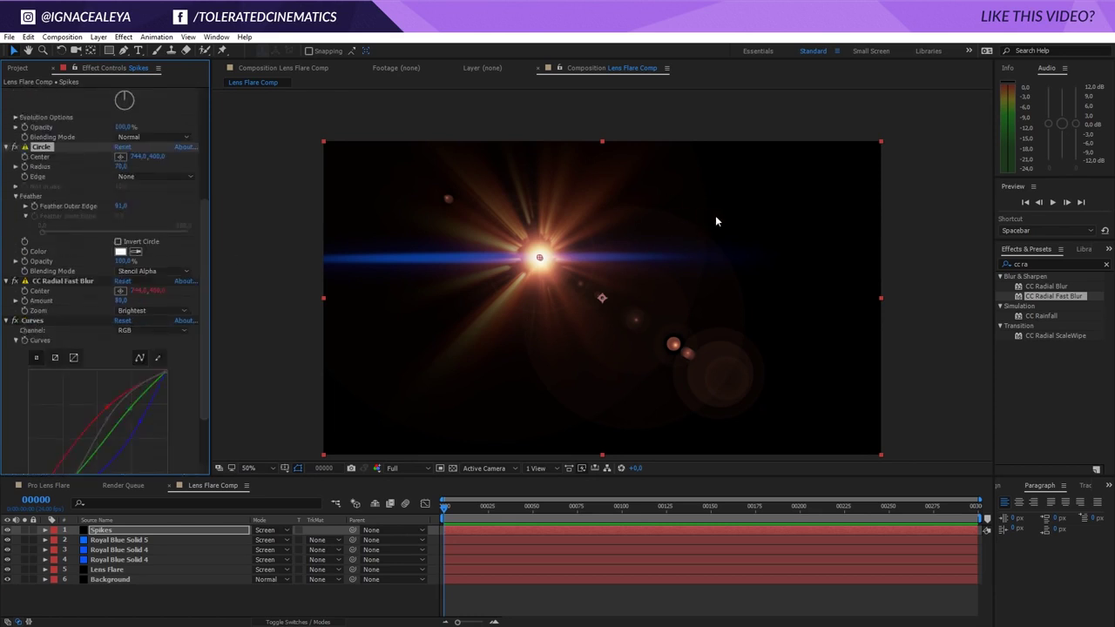
click(23, 529)
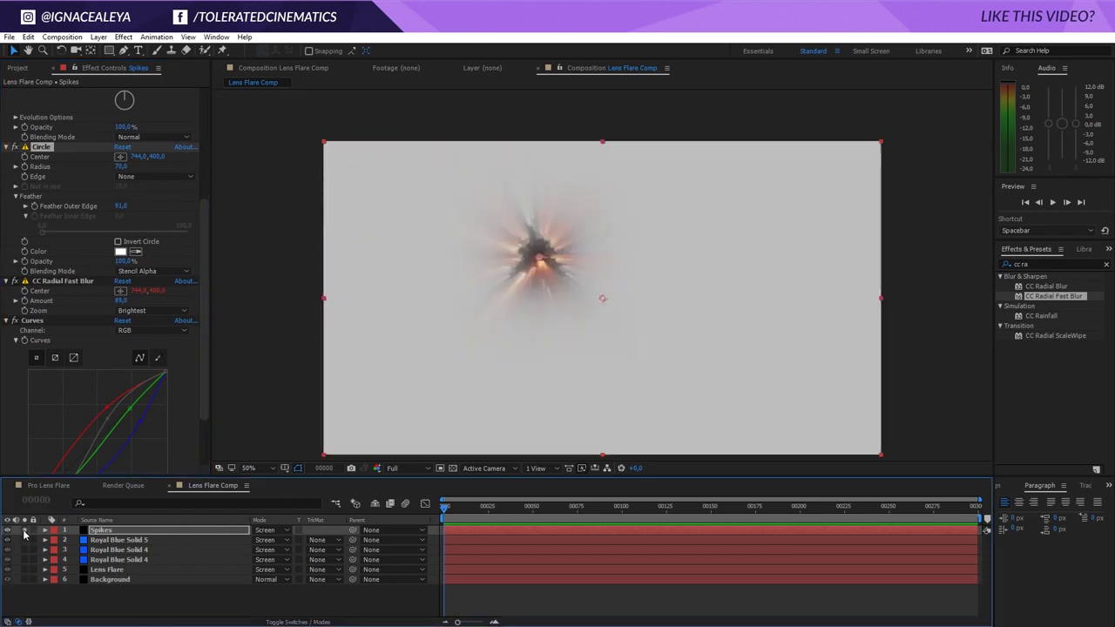
click(453, 469)
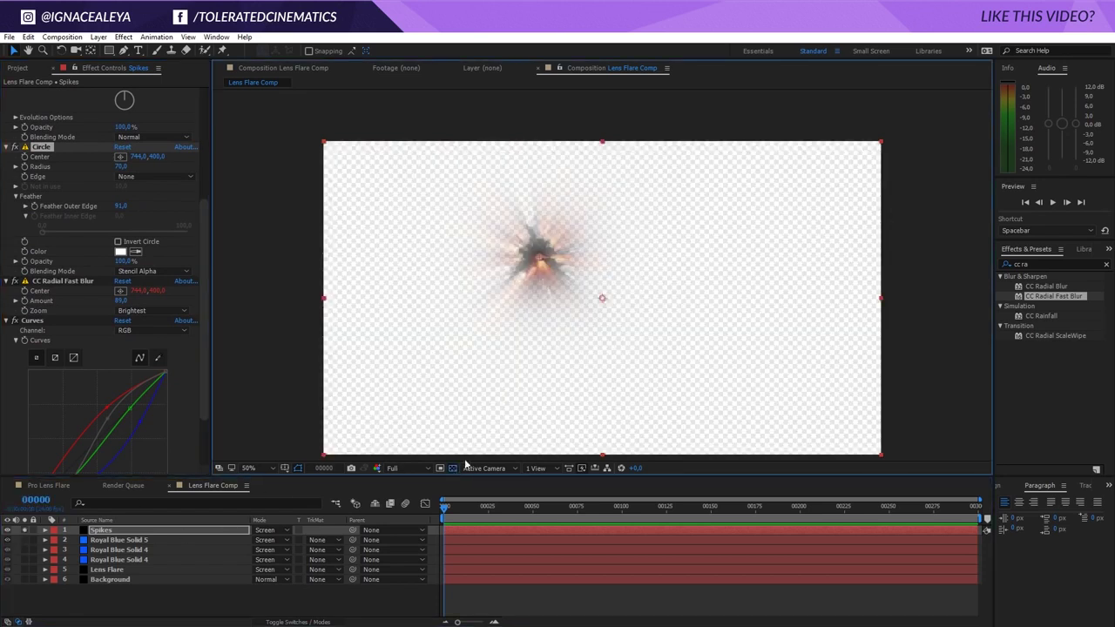
click(453, 469)
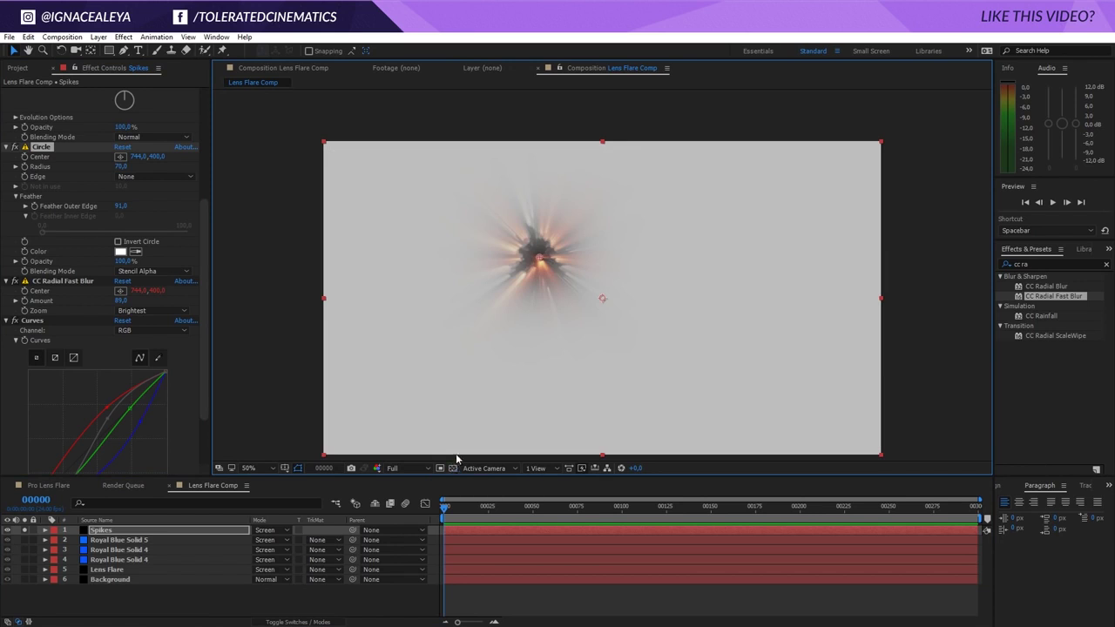
Add a Solid Composite effect between Circle and CC Radial Fast Blur on the Spikes layer, with its color set to black
drag(1045, 264, 987, 275)
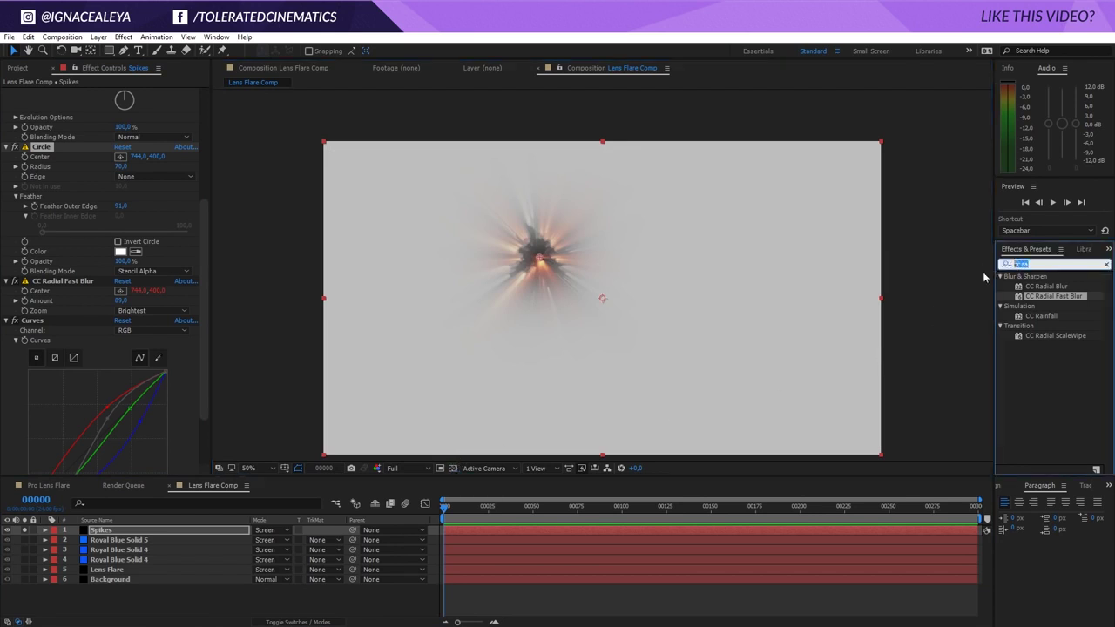
text(solid c)
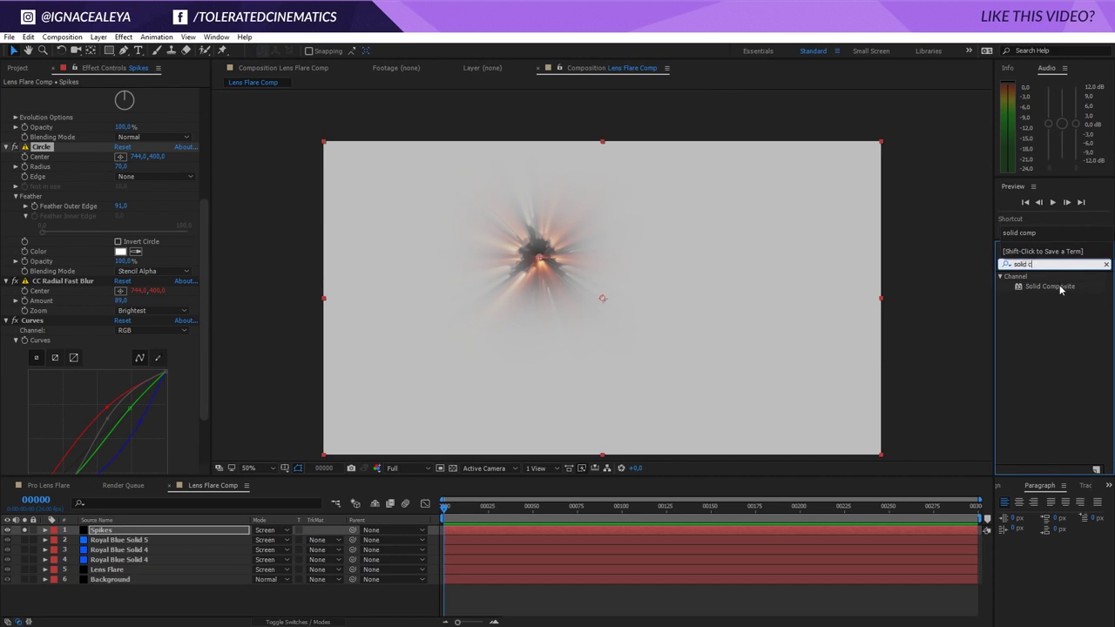
drag(1061, 289, 44, 248)
click(120, 176)
drag(314, 557, 287, 591)
click(552, 430)
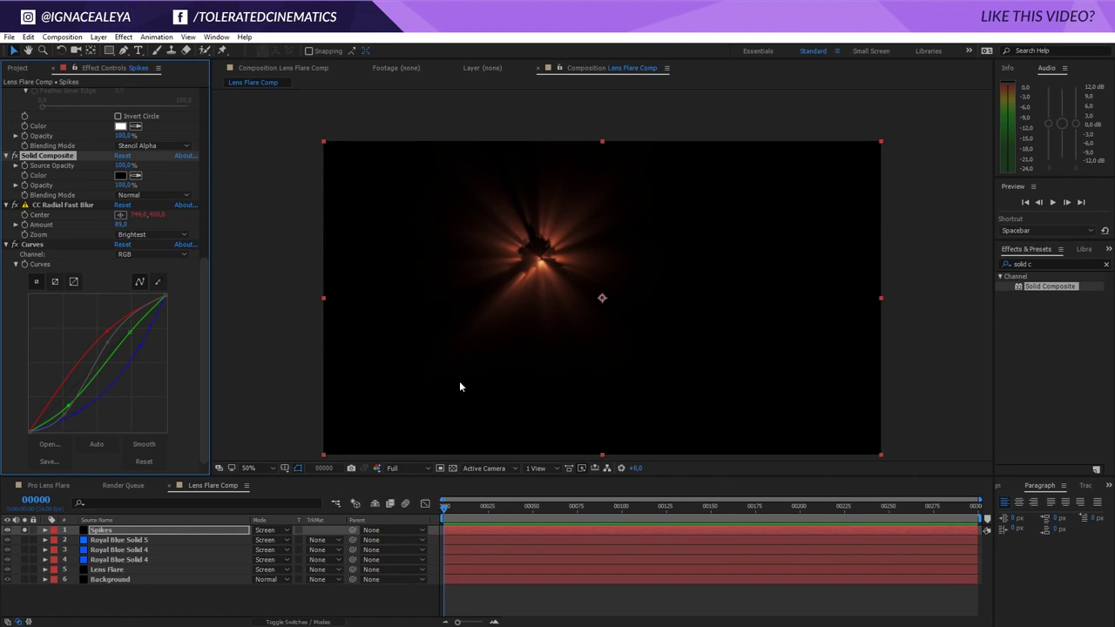
Unsolo the Spikes layer and compare the flare with Solid Composite switched off and on
click(25, 531)
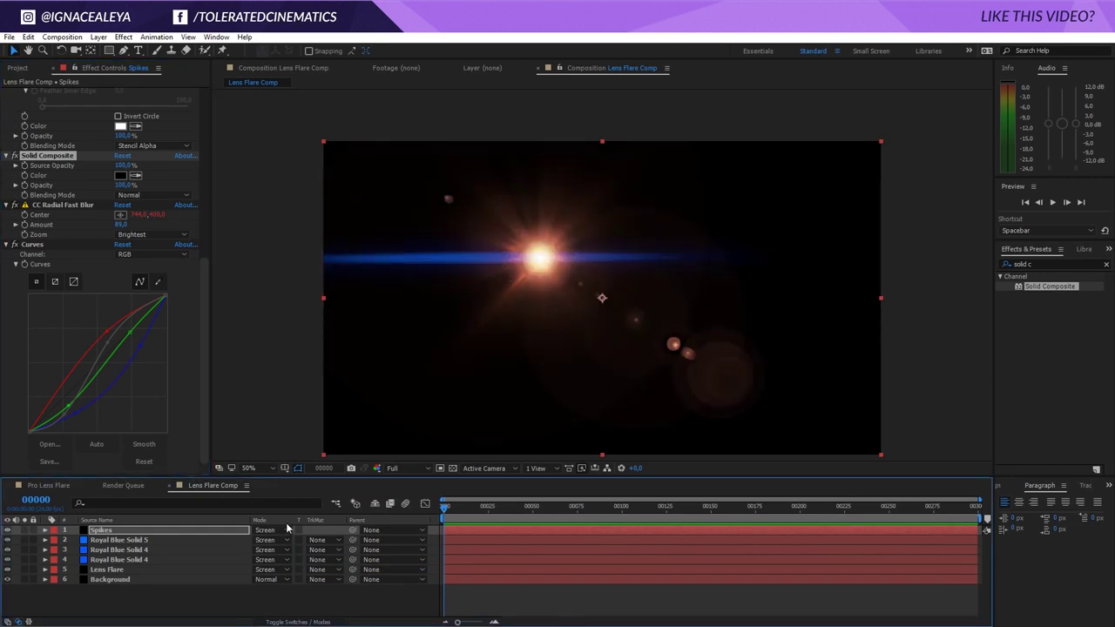
click(16, 158)
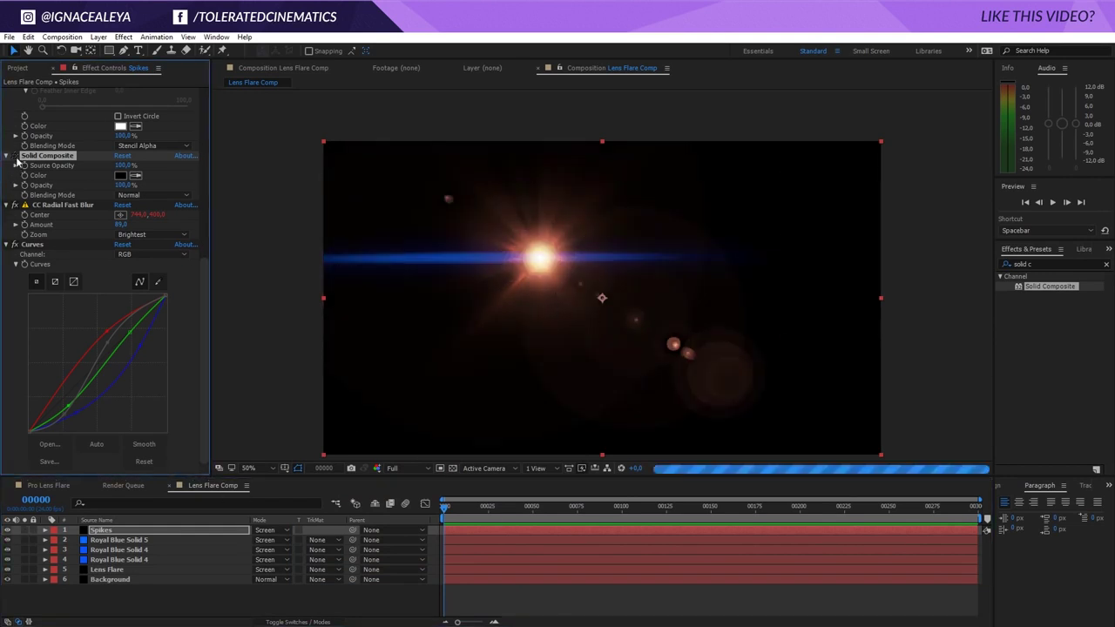
click(16, 157)
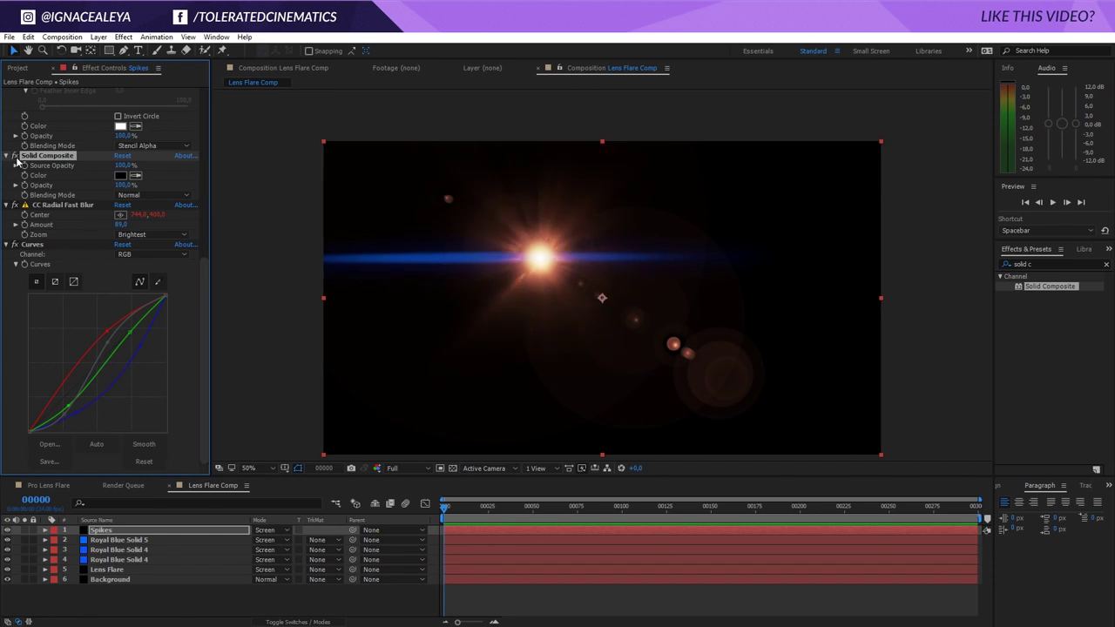
Reduce the circle's radius to 60 and set the CC Radial Fast Blur amount to 94
drag(200, 277, 212, 176)
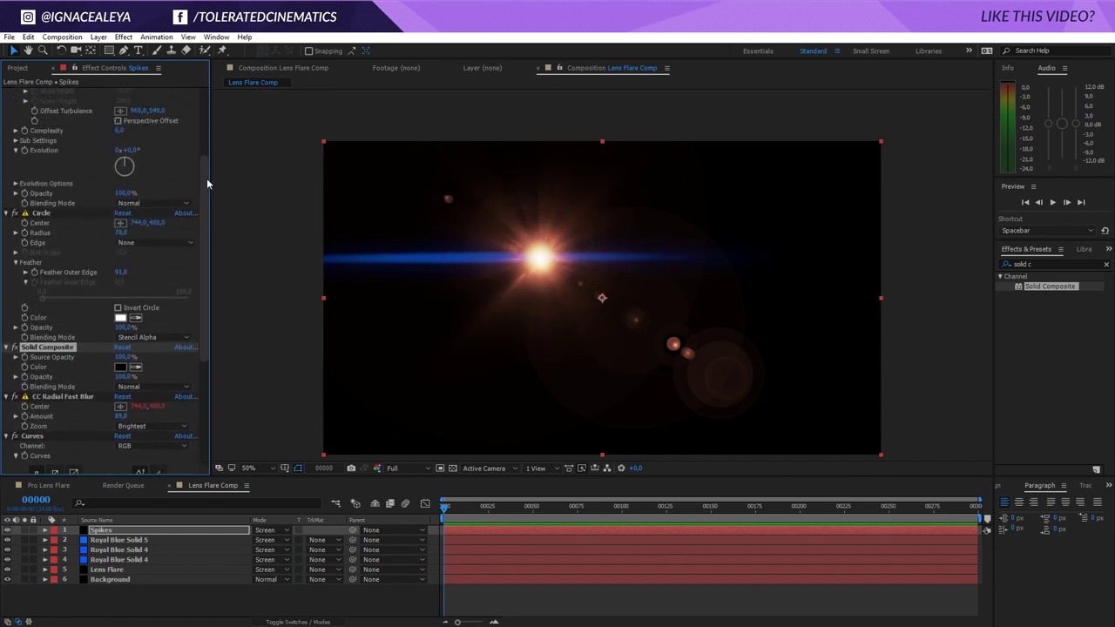
drag(121, 235, 112, 235)
scroll(79, 209, up, 5)
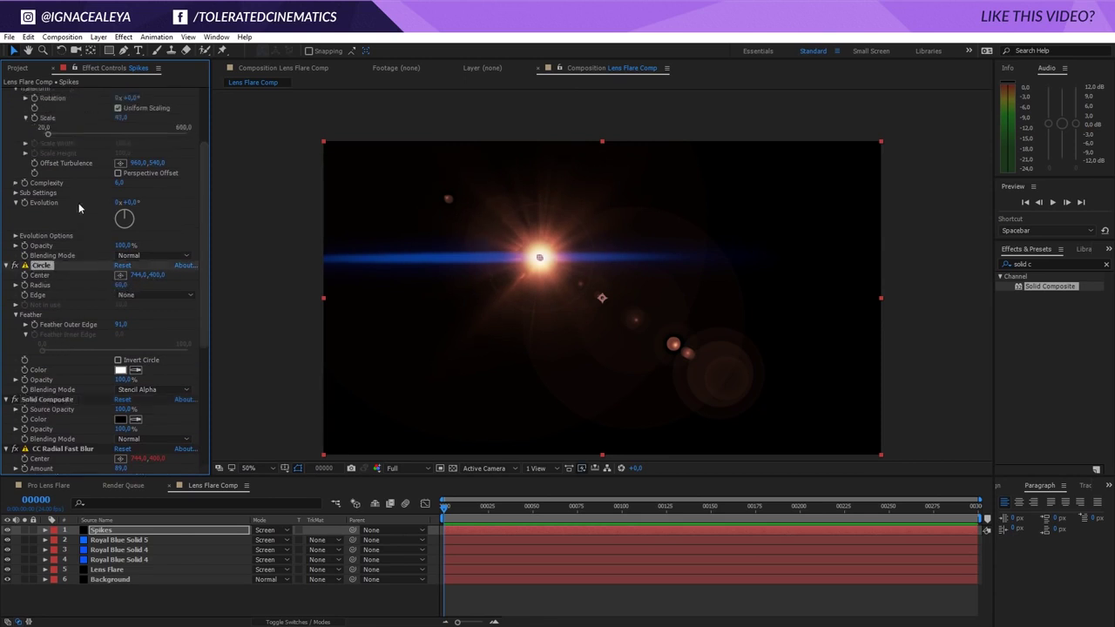
drag(202, 203, 175, 335)
drag(122, 296, 125, 299)
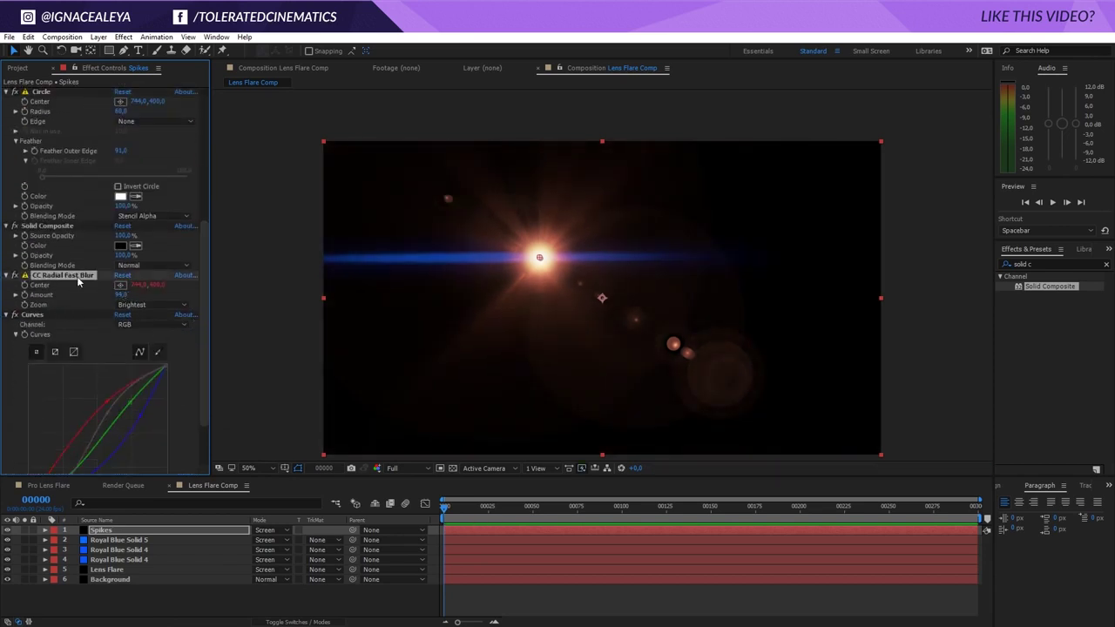
Increase the spikes' contrast by raising the upper point and lowering the lower point of the RGB curve
scroll(59, 284, down, 2)
click(123, 254)
click(131, 262)
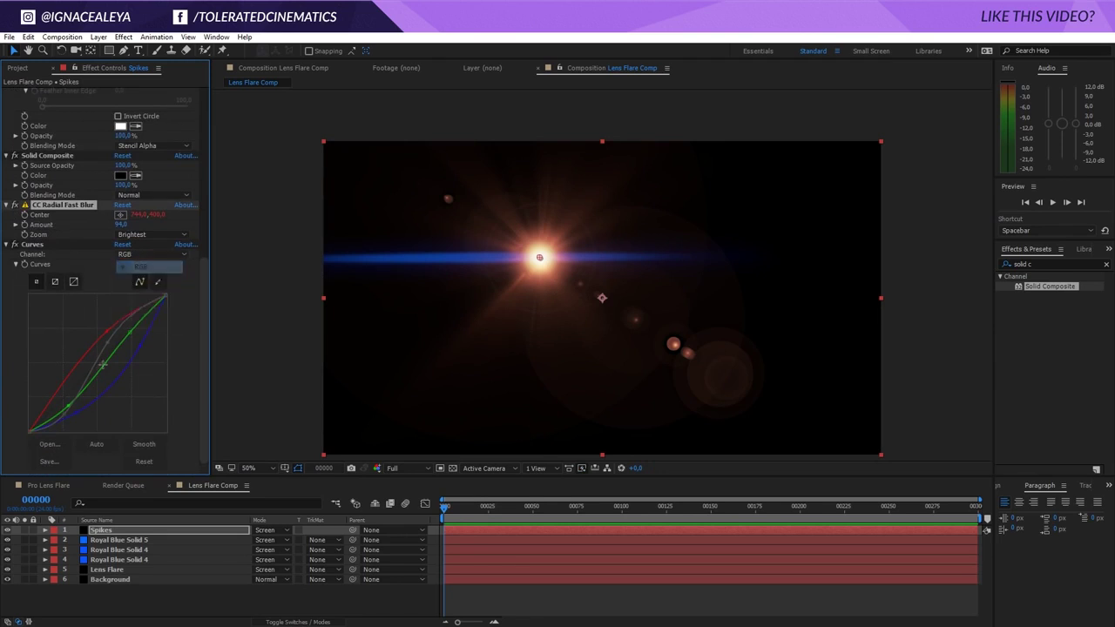
drag(110, 341, 105, 340)
drag(63, 415, 63, 415)
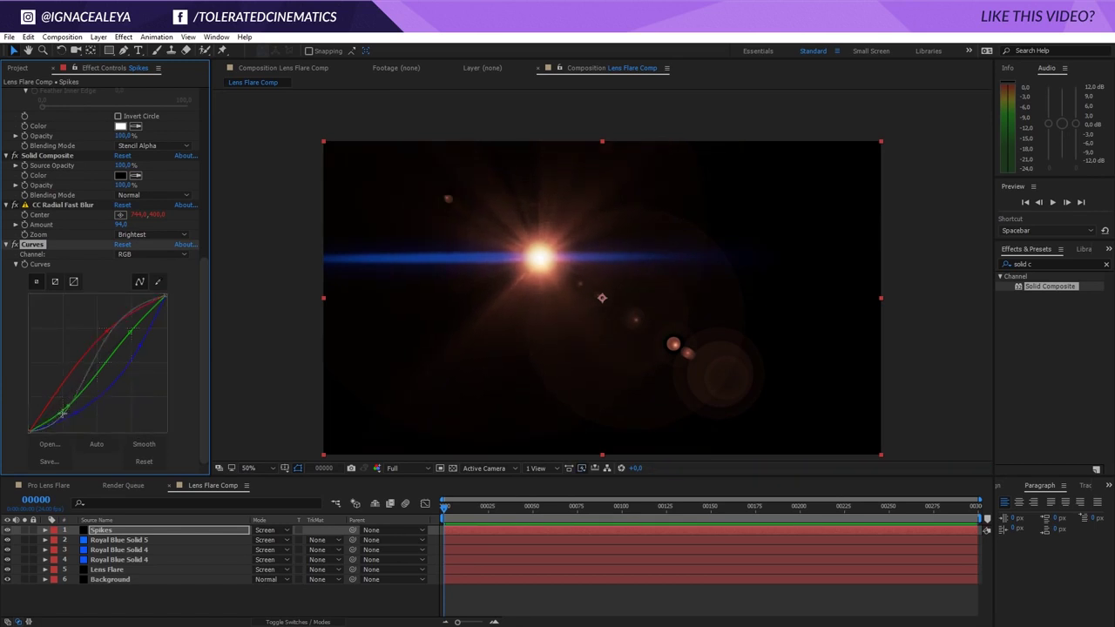
Compare the flare with the Curves effect and the Spikes layer each switched off and on
click(14, 245)
click(14, 244)
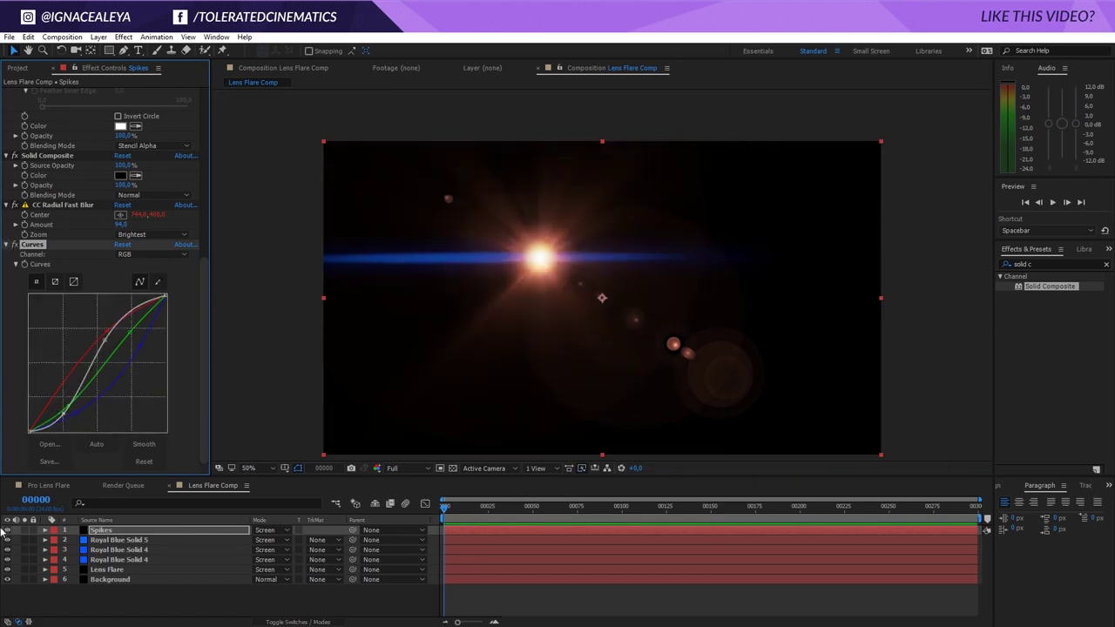
click(7, 531)
click(8, 531)
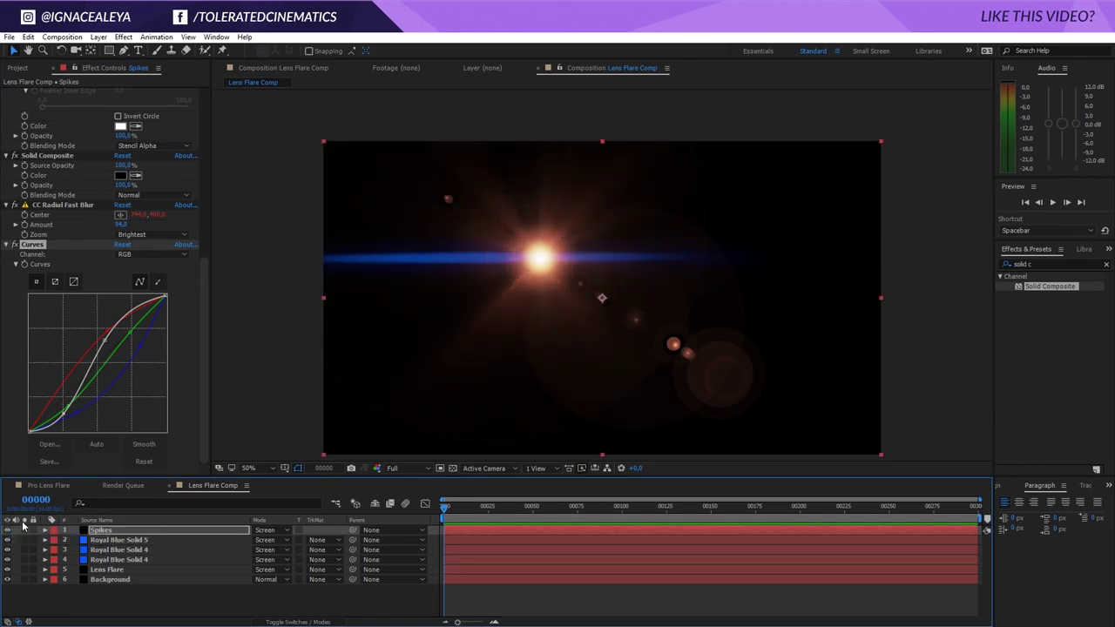
Move the lowest Royal Blue Solid 4 streak along its length so its widest part sits on the flare's core
click(112, 559)
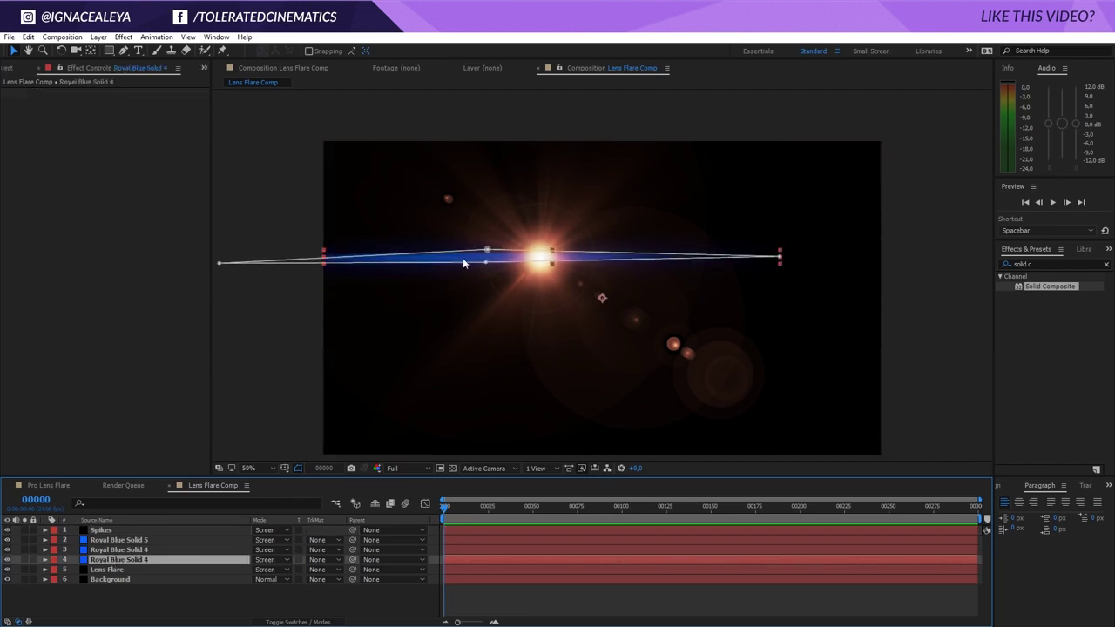
drag(487, 261, 549, 263)
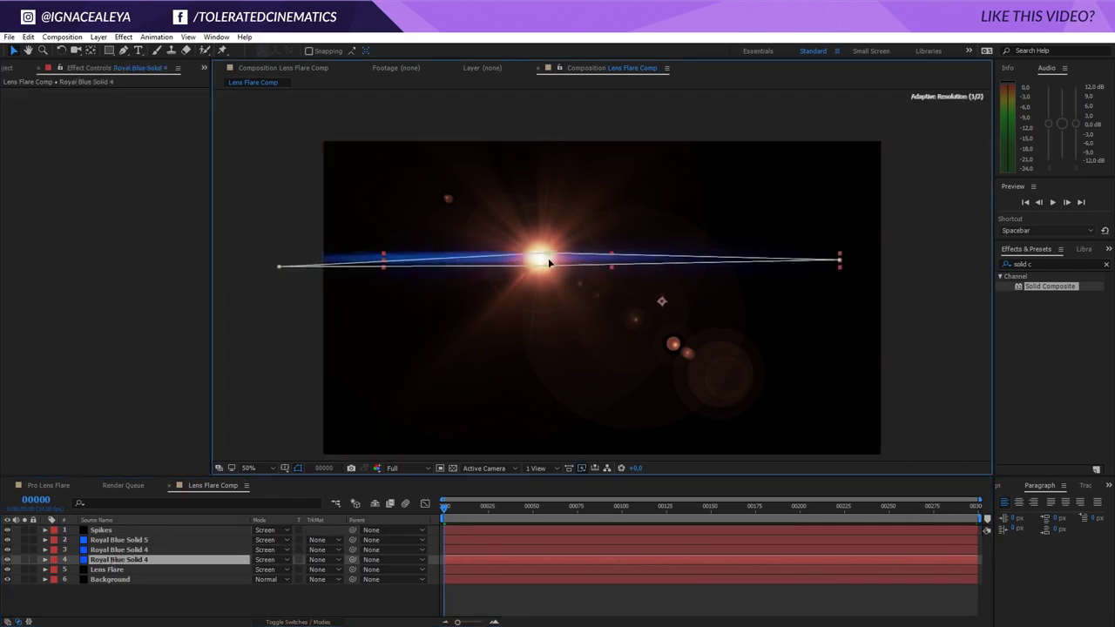
Try to shift individual mask points of the upper Royal Blue Solid 4 streak toward the flare's core
click(127, 550)
scroll(497, 265, up, 1)
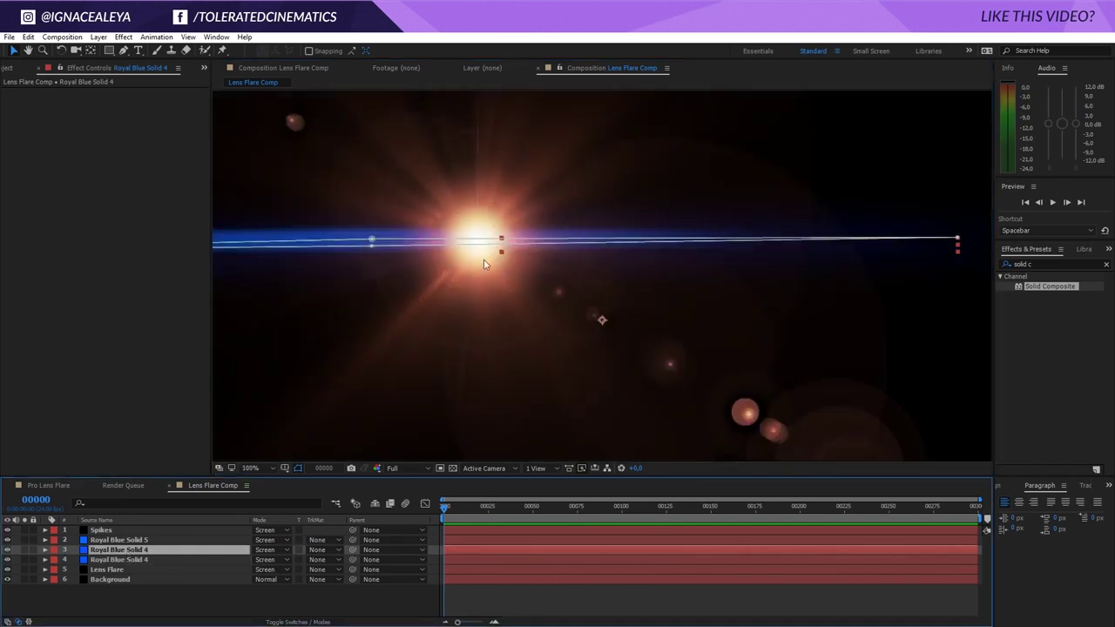
drag(453, 240, 545, 243)
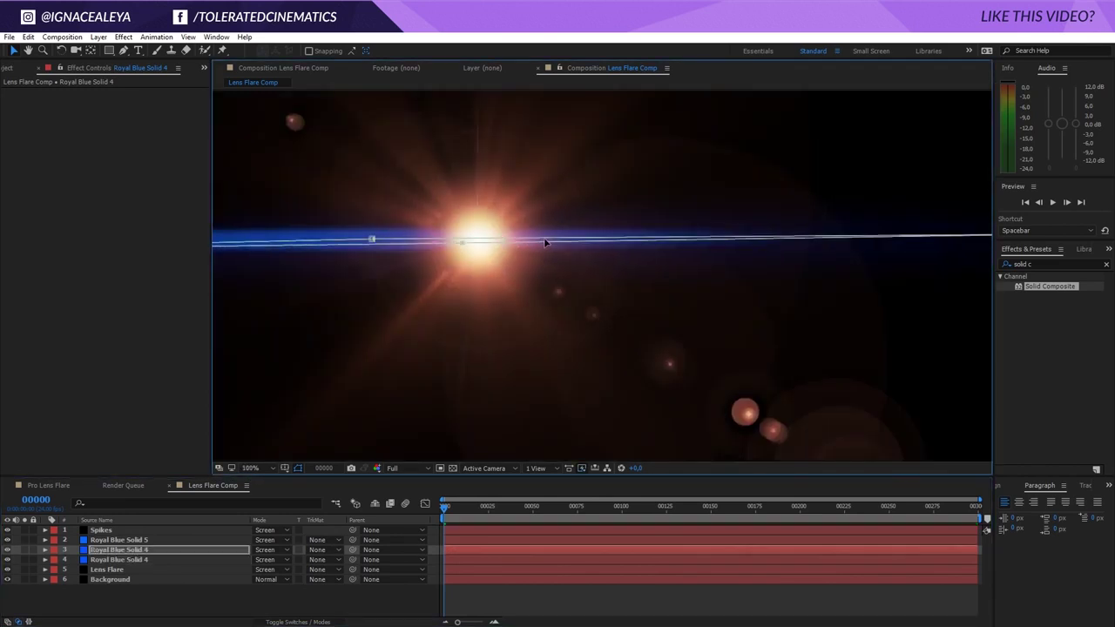
click(486, 246)
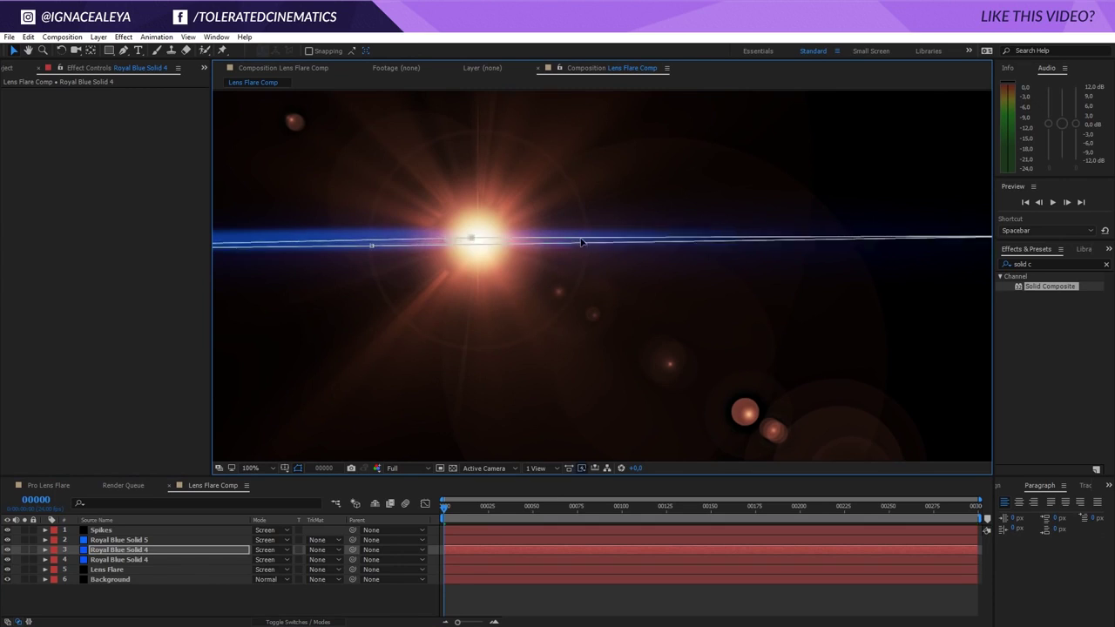
click(450, 245)
drag(466, 245, 516, 241)
key(ctrl+z)
Shift the whole mask of the upper Royal Blue Solid 4 streak so its widest part sits on the flare's core
double_click(372, 241)
drag(427, 246, 506, 241)
key(Return)
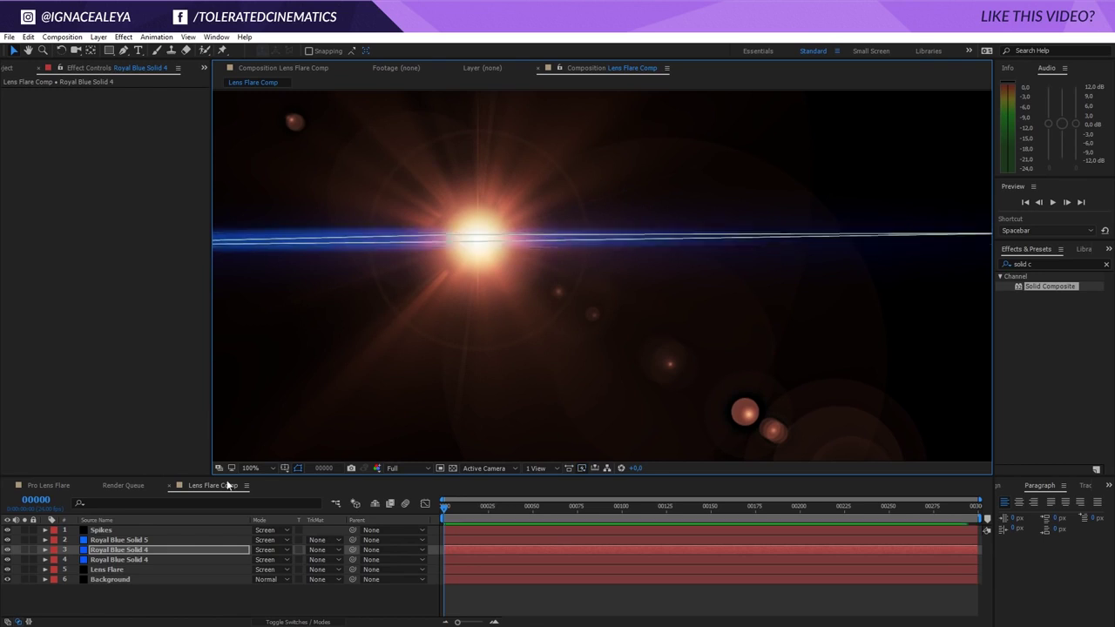
Shift the whole mask of the Royal Blue Solid 5 streak so its widest part sits on the flare's core
click(116, 562)
click(131, 541)
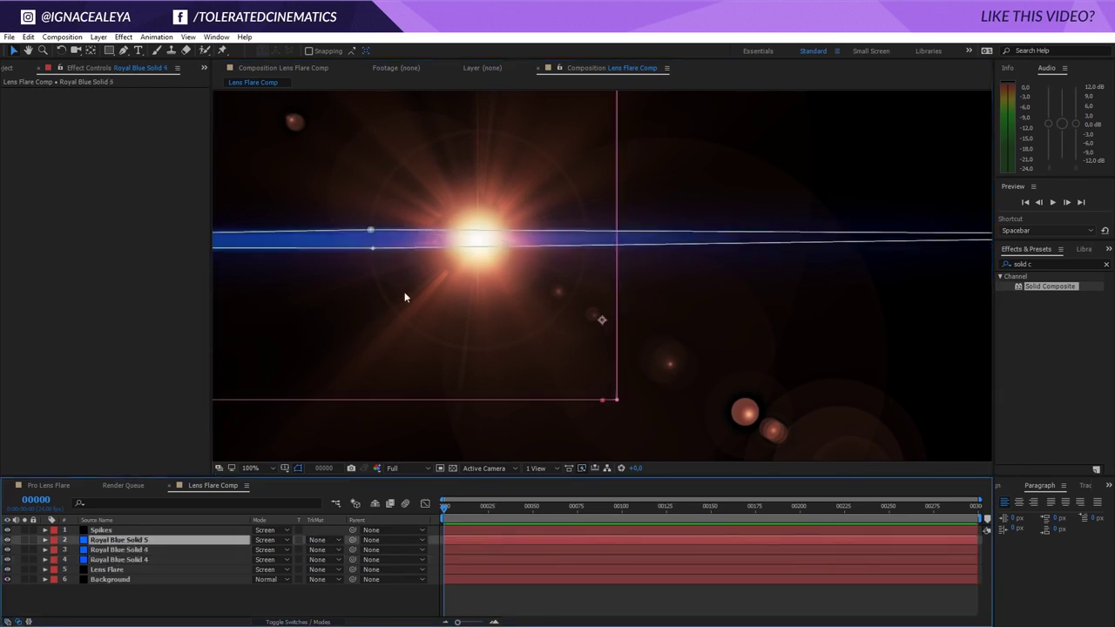
click(377, 249)
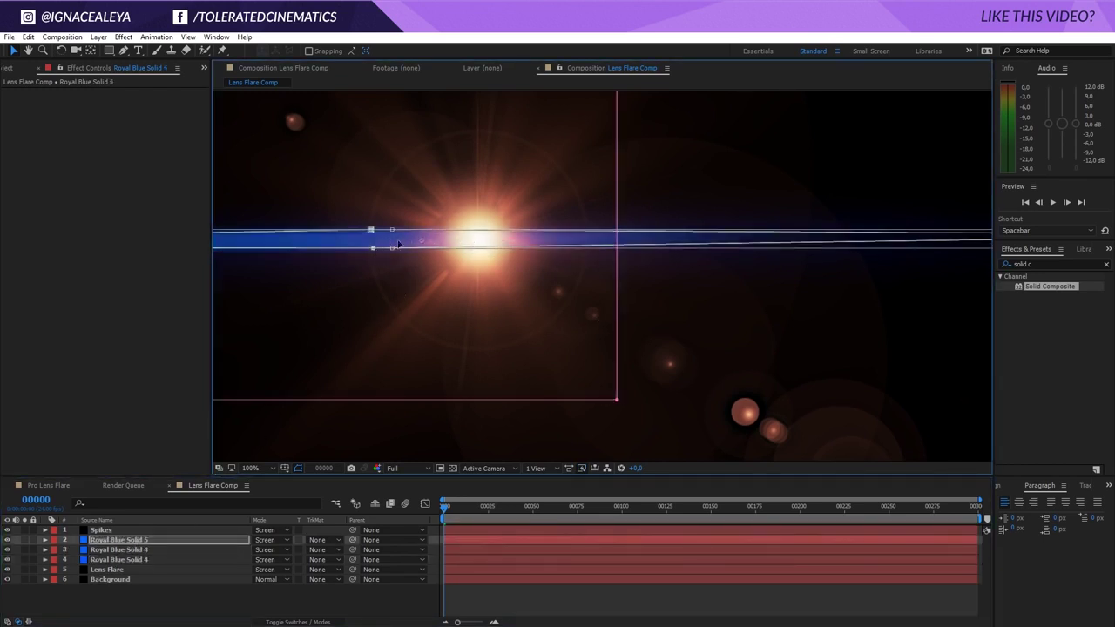
mouse_move(405, 241)
mouse_down()
mouse_move(509, 235)
mouse_move(486, 237)
mouse_up()
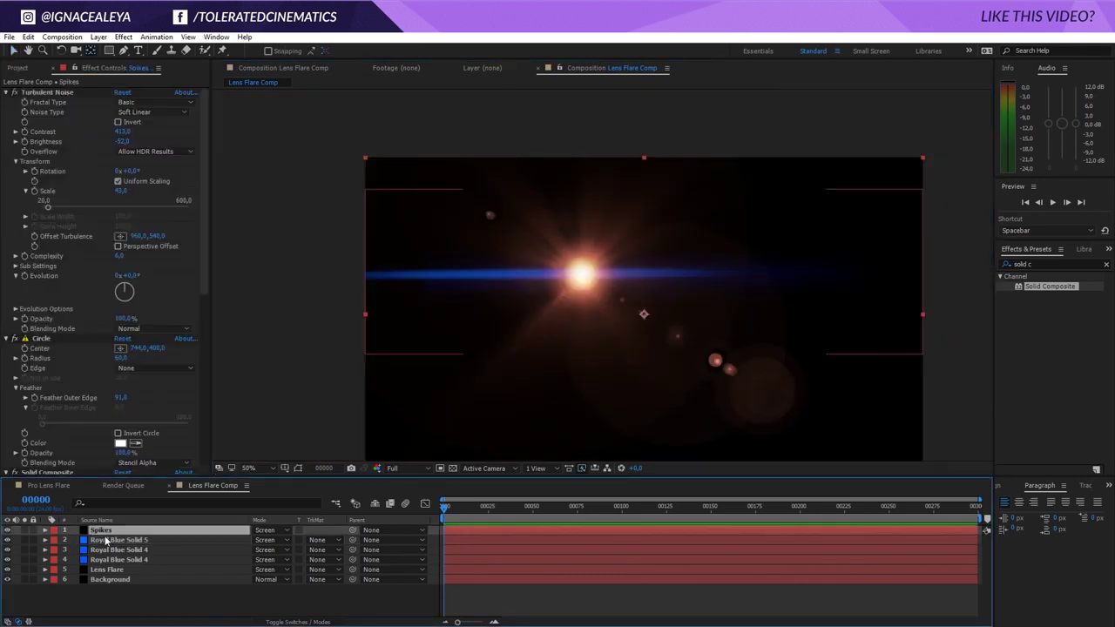
Move the anchor points of Royal Blue Solid 5 and both Royal Blue Solid 4 layers onto the flare's core
click(105, 540)
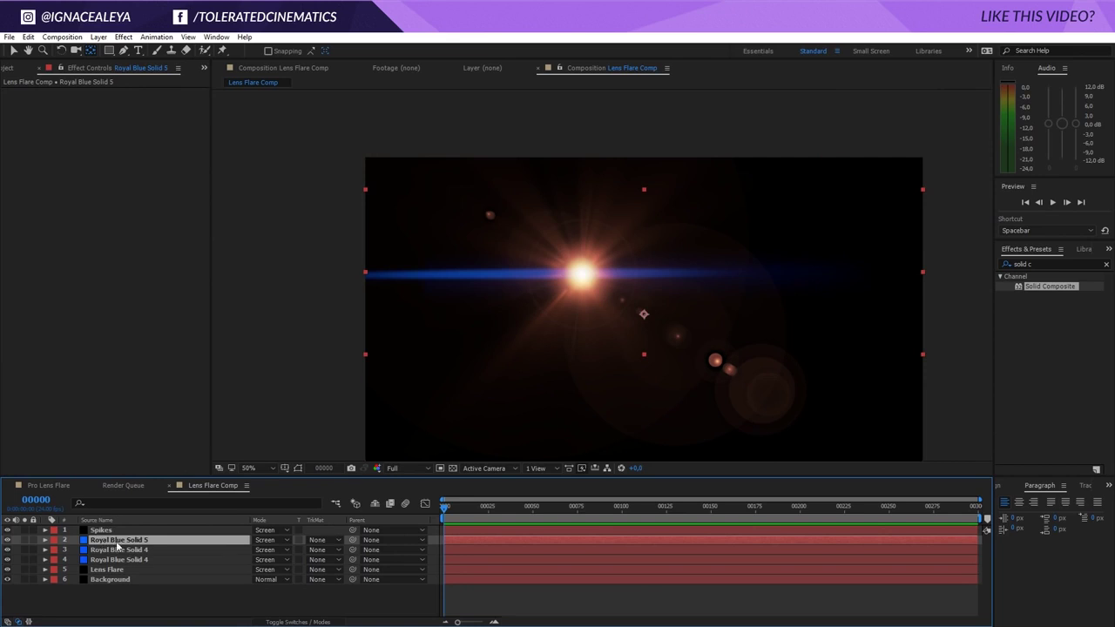
click(92, 50)
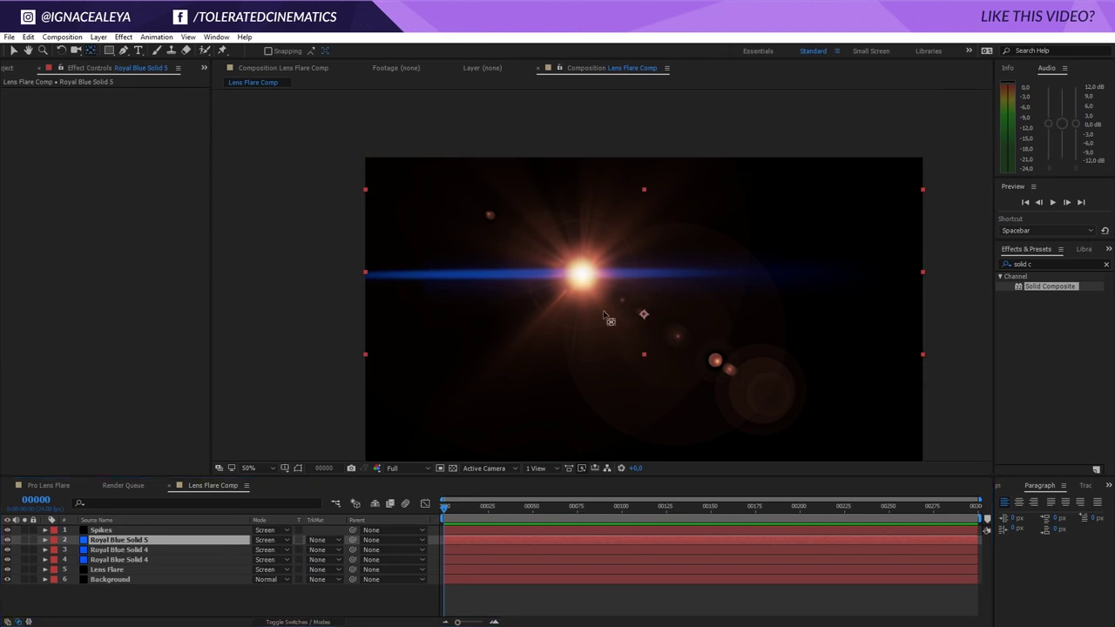
drag(644, 314, 582, 276)
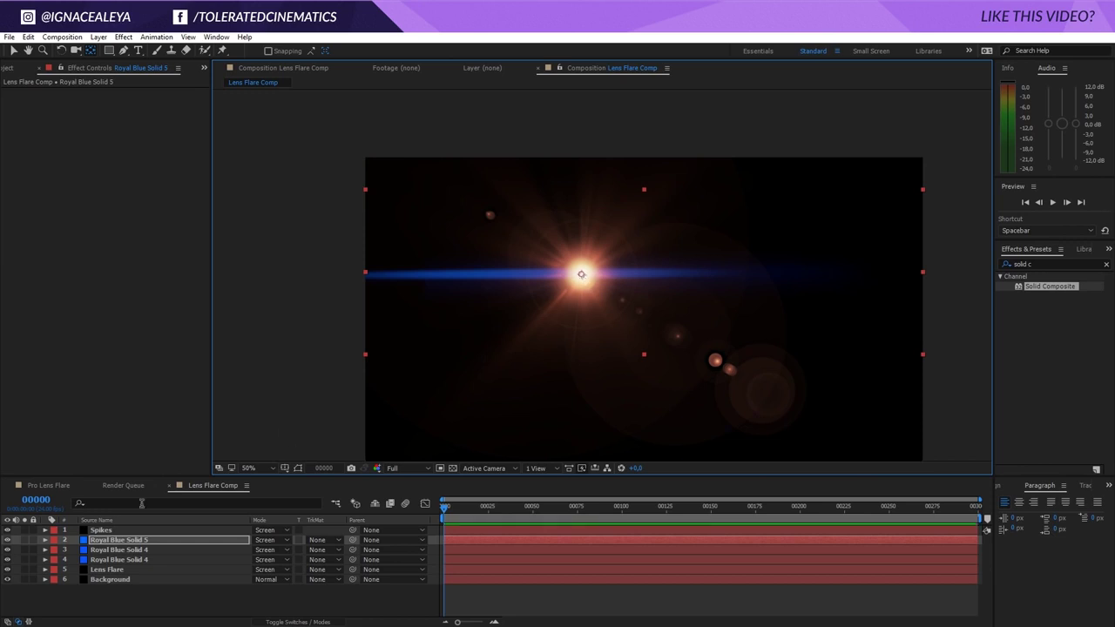
click(122, 550)
drag(644, 314, 582, 277)
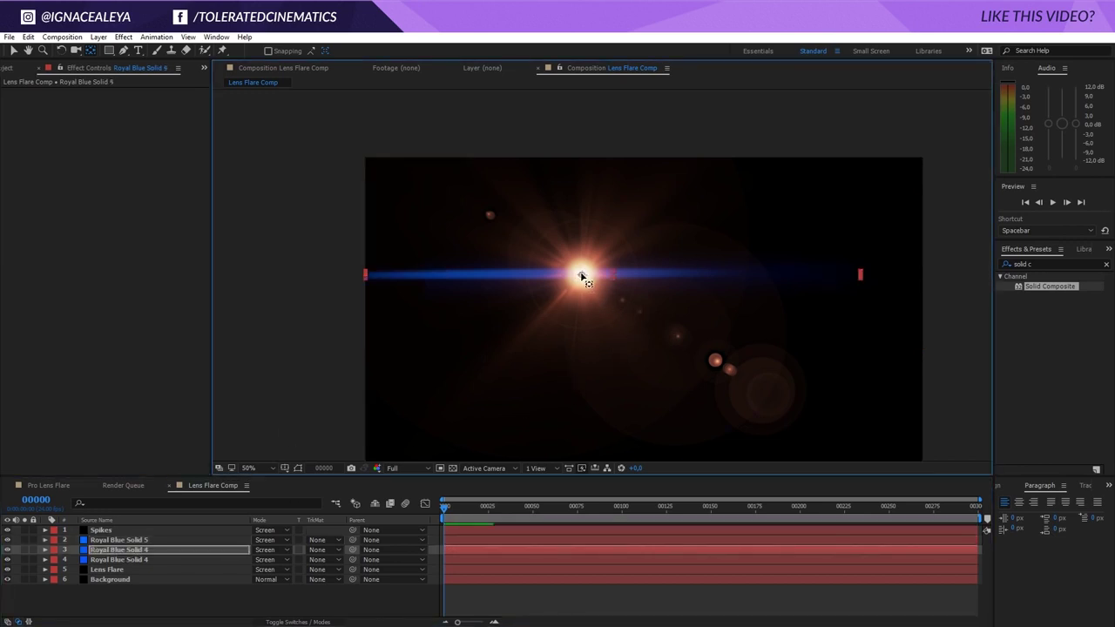
click(130, 560)
drag(701, 319, 582, 278)
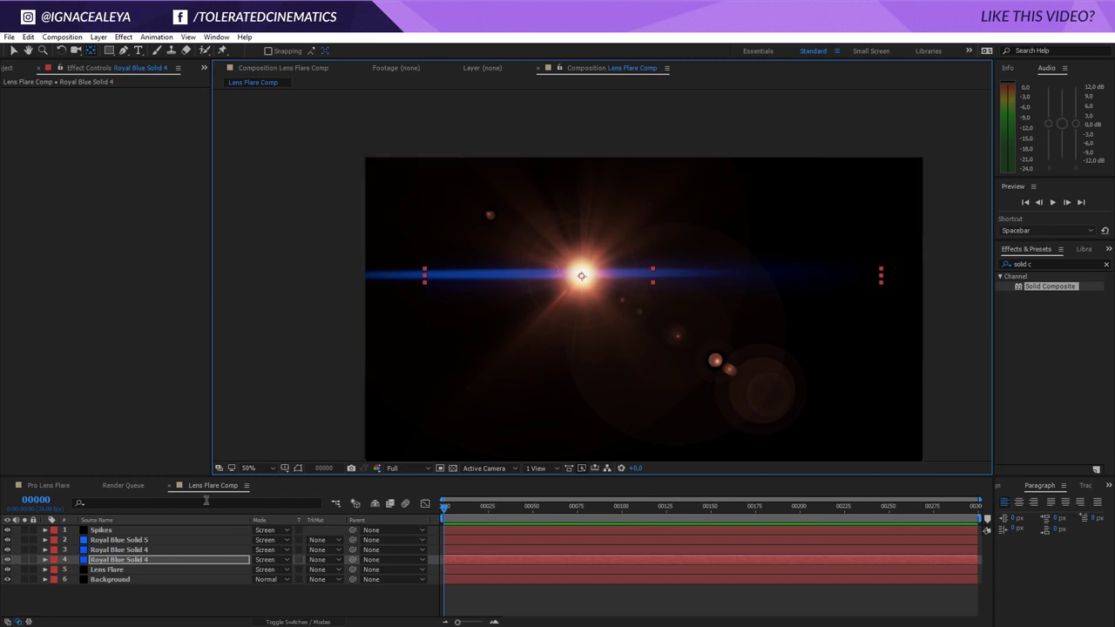
Expand the Lens Flare layer's Lens Flare effect in the timeline to expose its Flare Center property
click(104, 572)
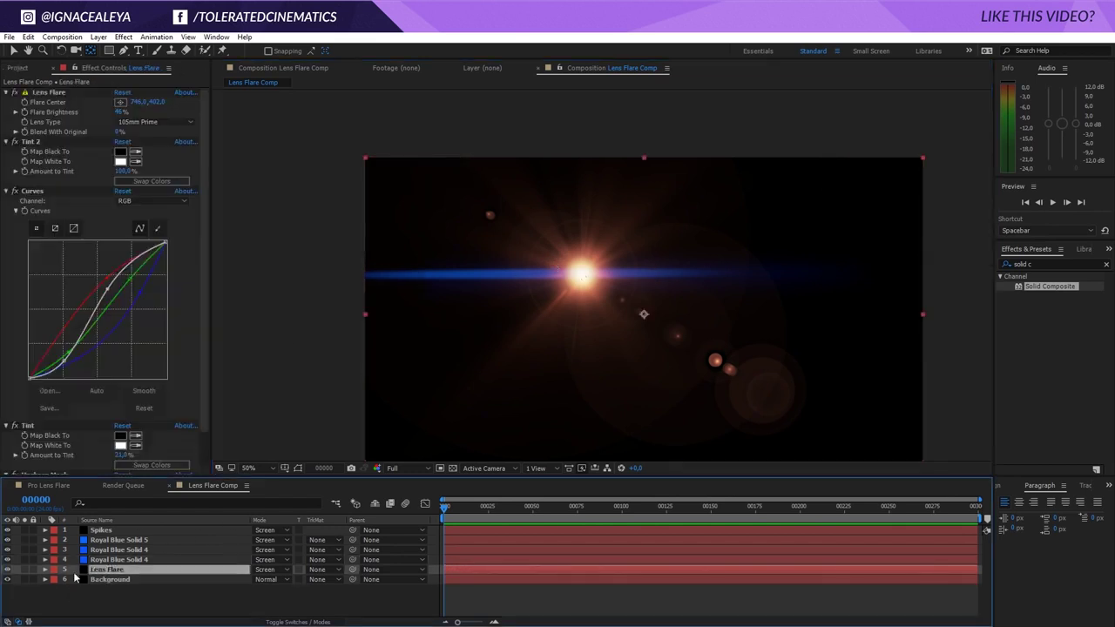
click(45, 570)
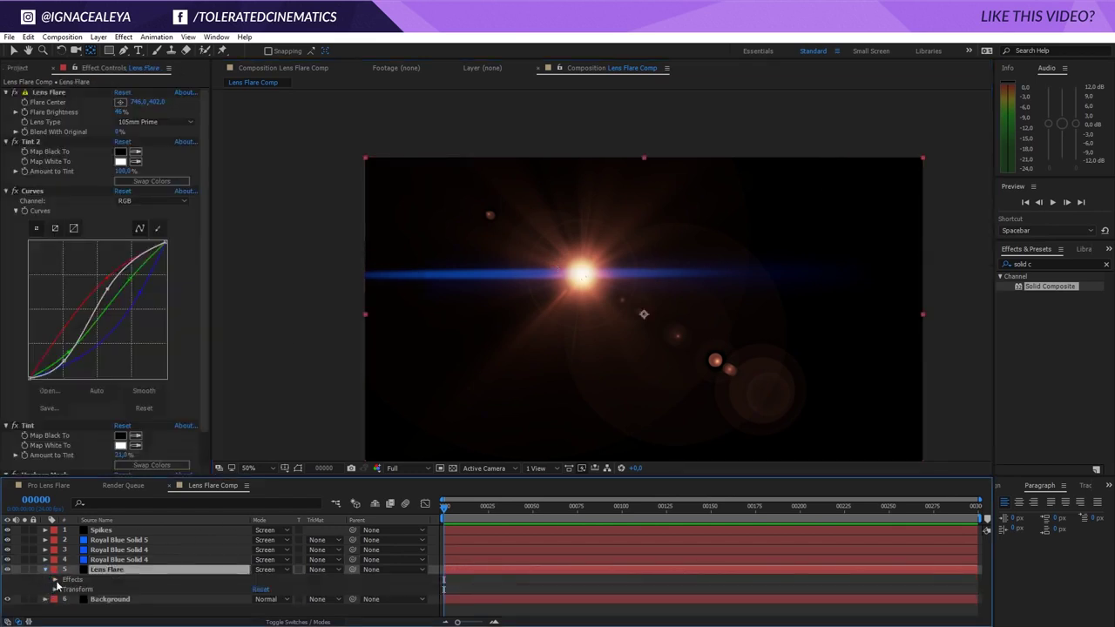
click(55, 580)
scroll(53, 588, down, 2)
click(65, 553)
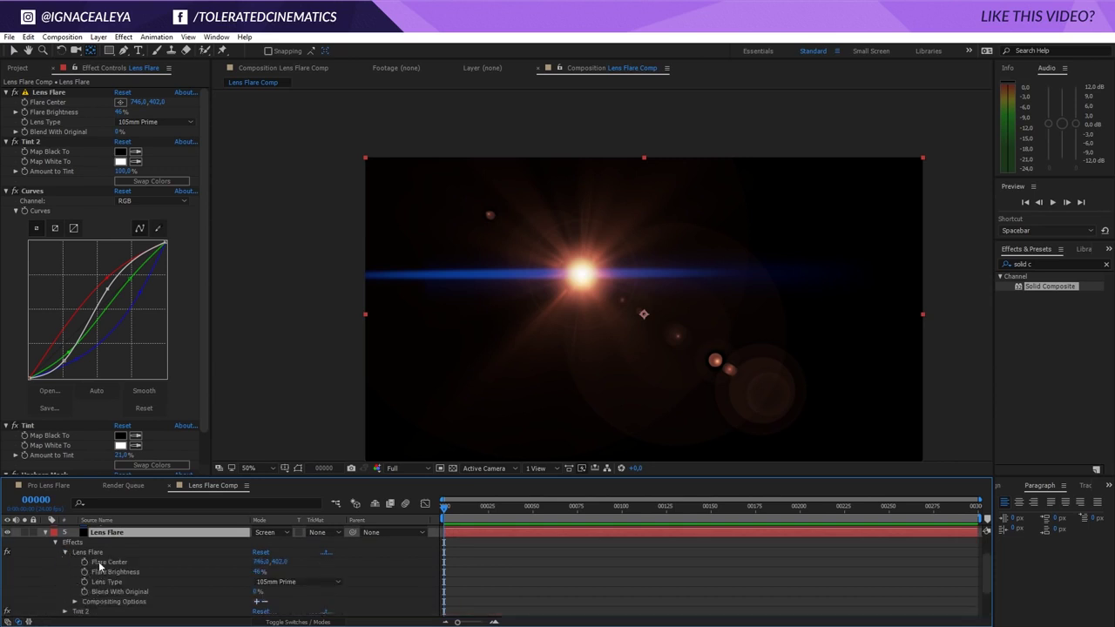
scroll(40, 598, up, 2)
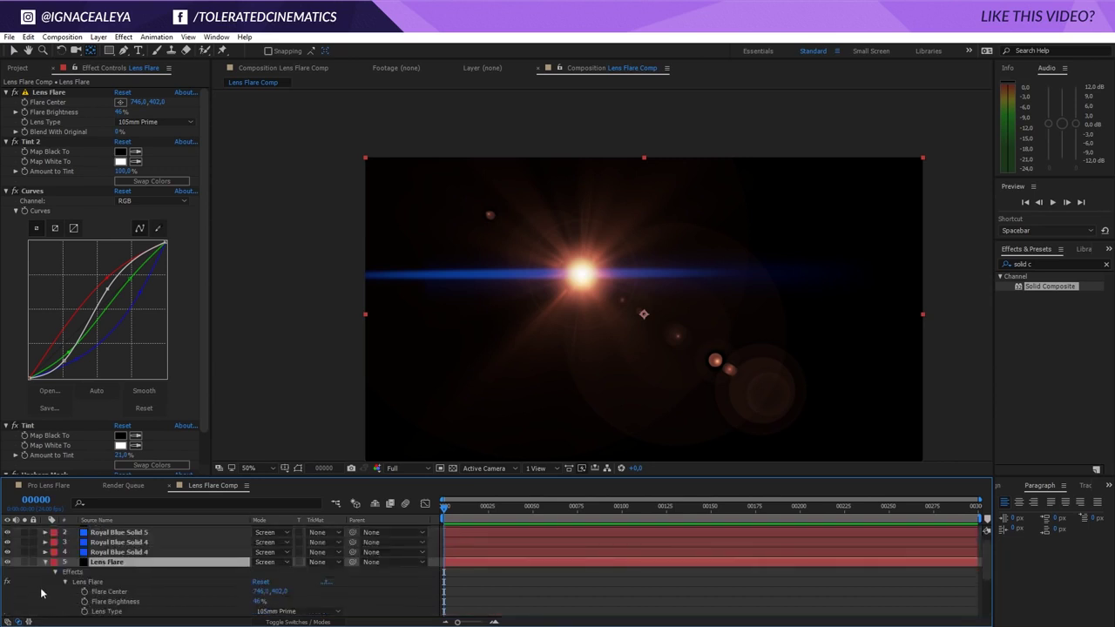
Link the lowest Royal Blue Solid 4 layer's Position to the Lens Flare effect's Flare Center with an expression
click(101, 552)
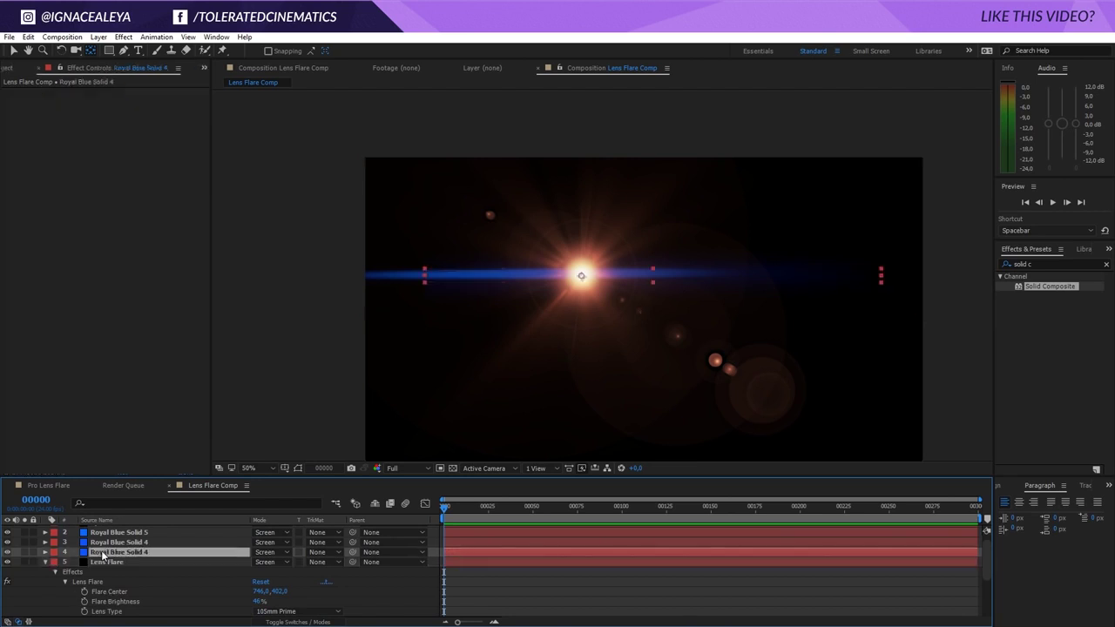
key(p)
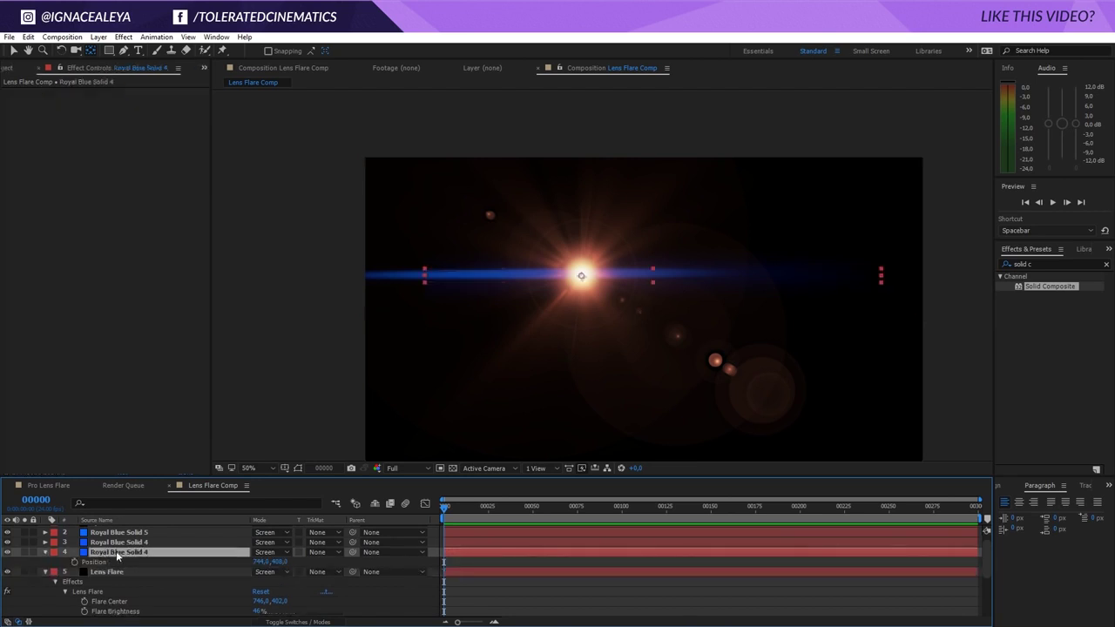
alt+click(74, 562)
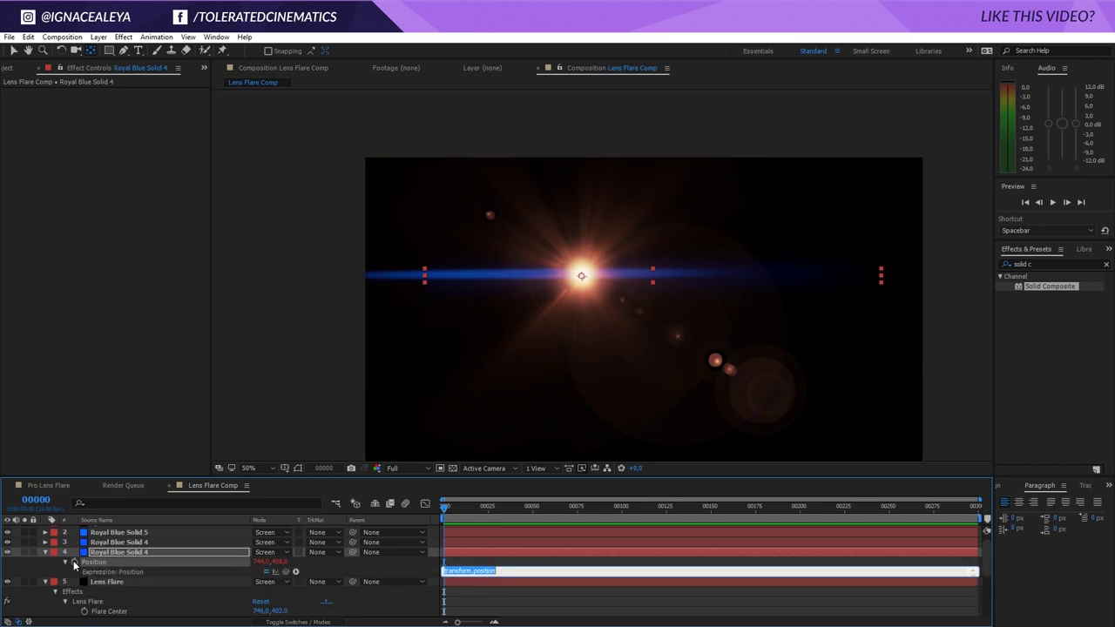
drag(287, 571, 129, 558)
click(531, 568)
scroll(531, 568, up, 2)
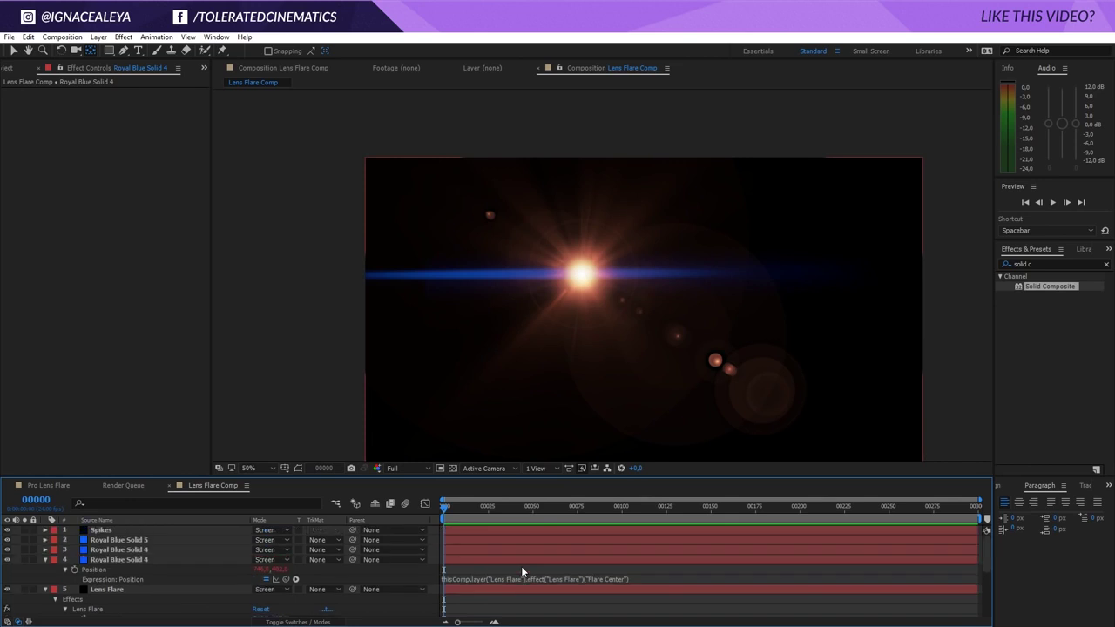
Link the upper Royal Blue Solid 4 layer's Position to the Lens Flare effect's Flare Center with an expression
click(126, 562)
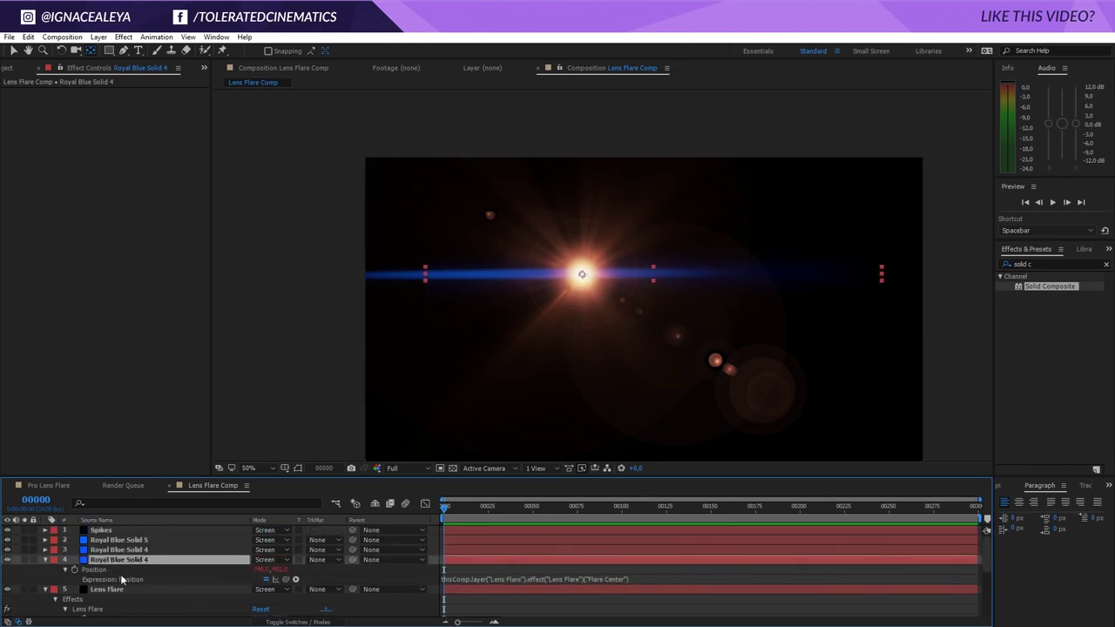
click(124, 550)
key(p)
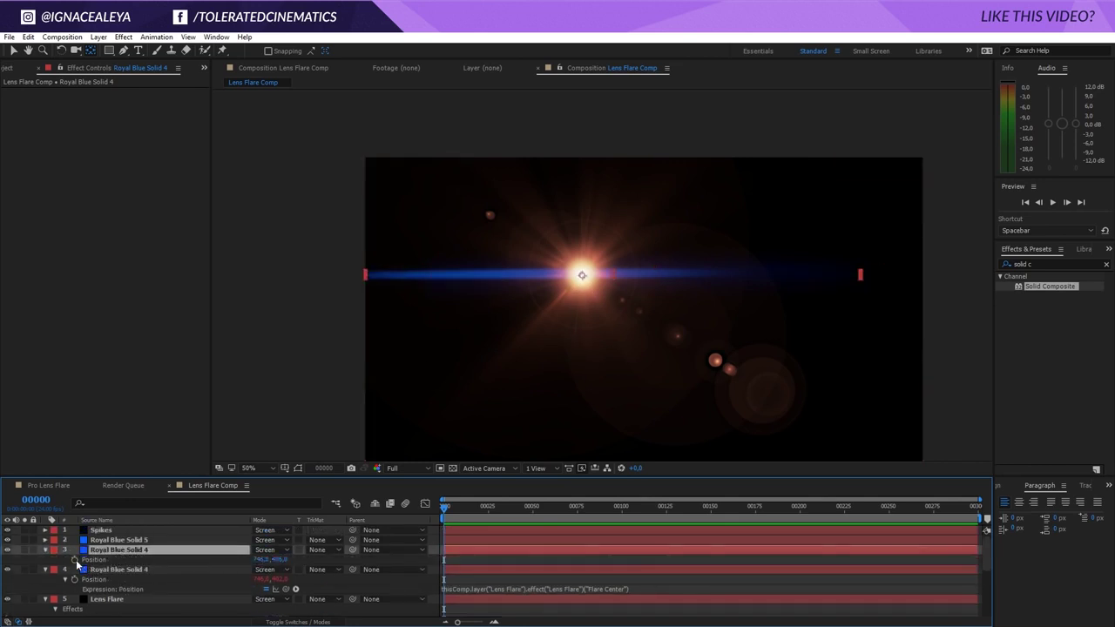
alt+click(75, 560)
drag(285, 570, 136, 562)
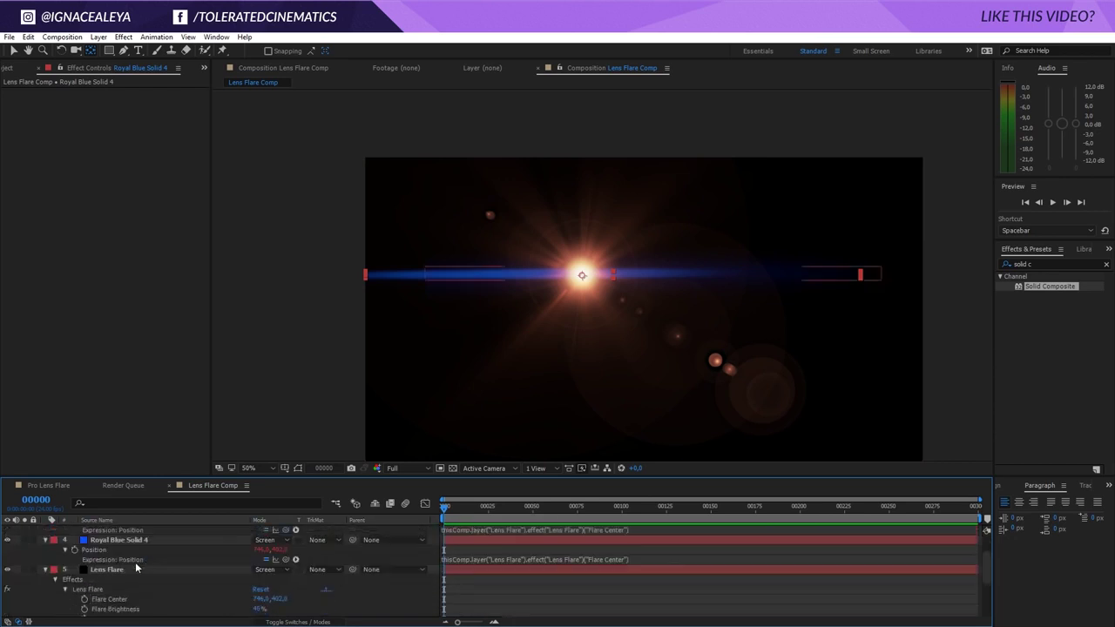
click(38, 578)
Link Royal Blue Solid 5's Position to the Lens Flare effect's Flare Center with an expression
scroll(46, 575, up, 2)
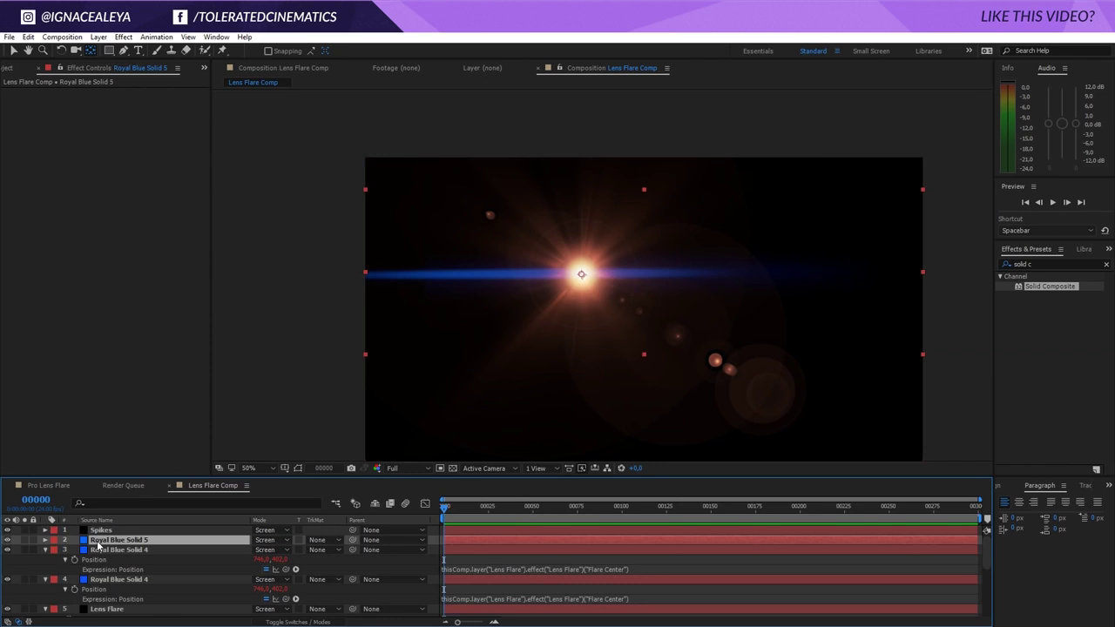
key(p)
alt+click(75, 549)
drag(295, 560, 134, 559)
Link the Center of the Circle effect on the Spikes layer to the Lens Flare effect's Flare Center with an expression
click(125, 529)
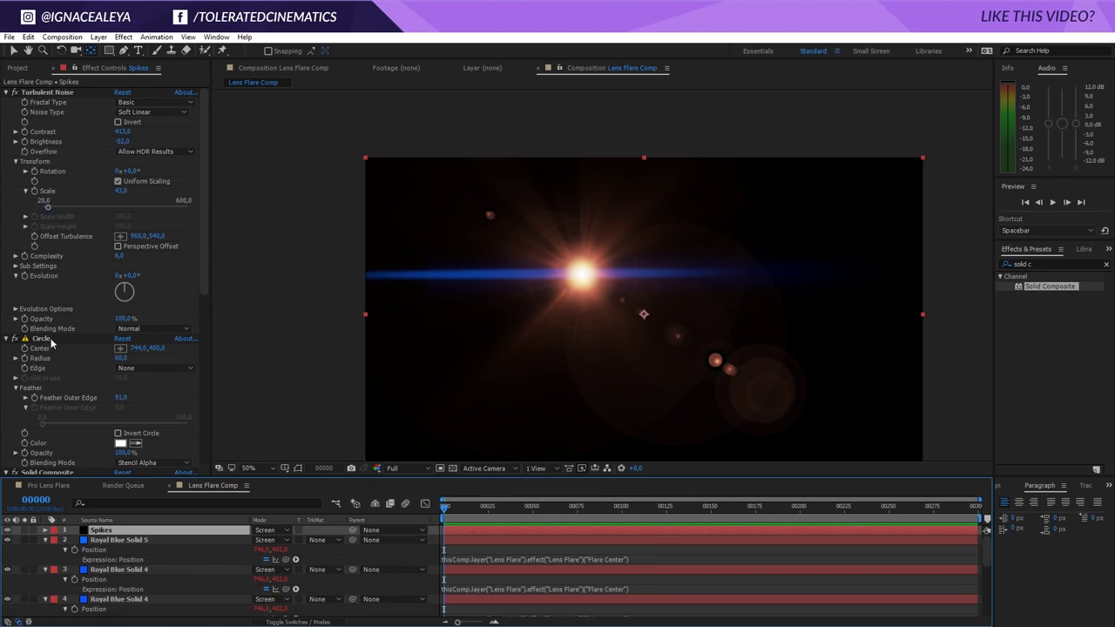
alt+click(25, 348)
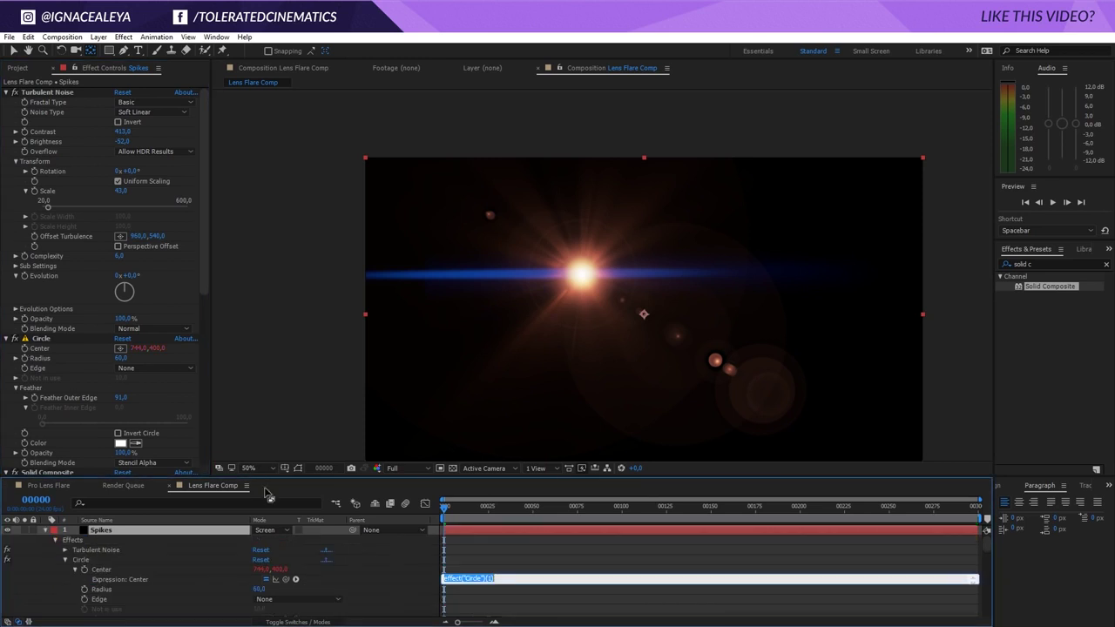
drag(286, 580, 114, 603)
Collapse the expanded properties of all layers in the timeline and clear the layer selection
scroll(524, 567, up, 2)
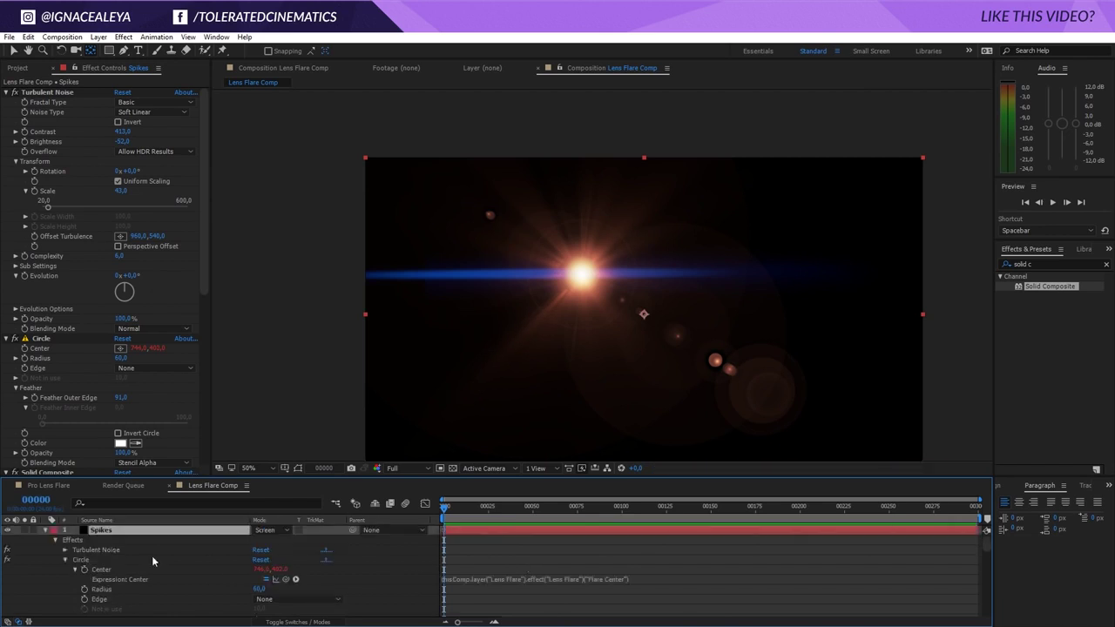
click(46, 530)
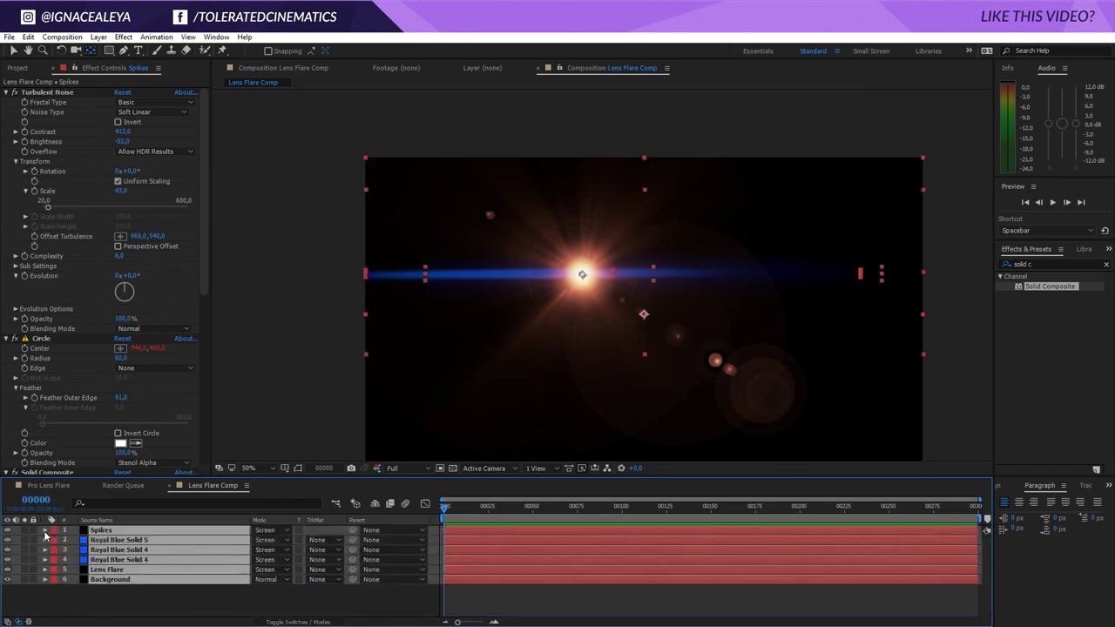
click(83, 592)
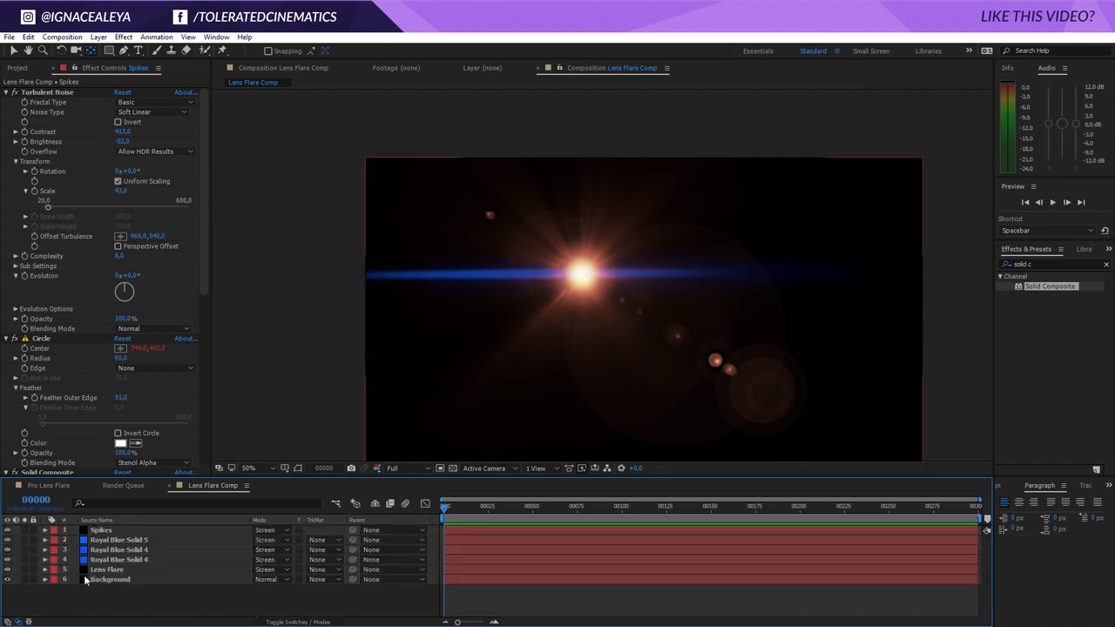
Move the Lens Flare effect's Flare Center to about 628, 370 to test the linked streaks and spikes
click(112, 531)
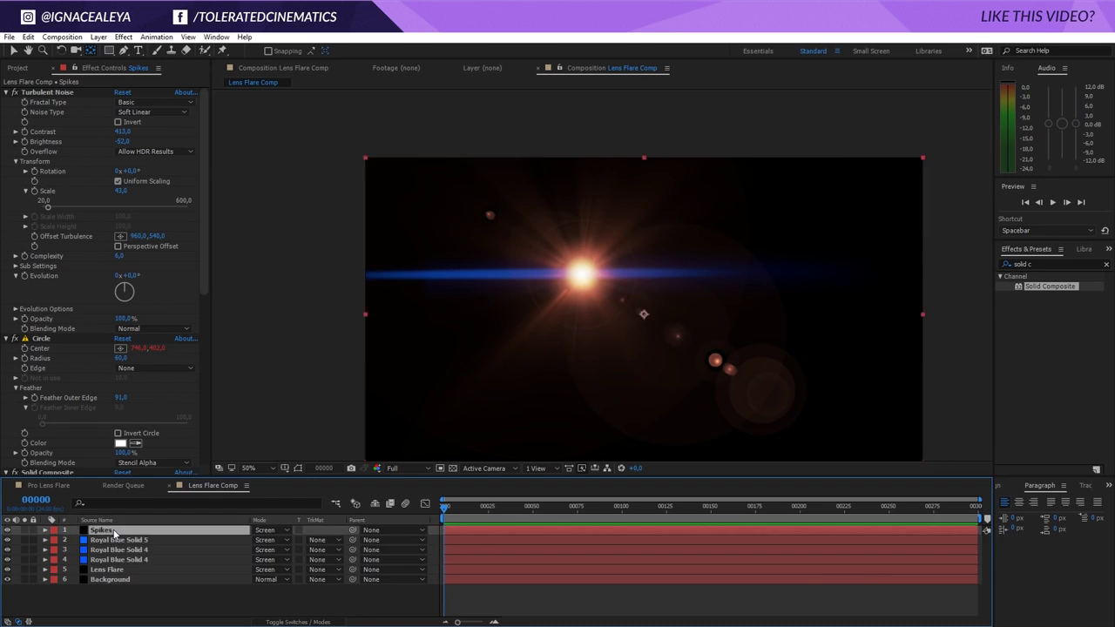
click(54, 92)
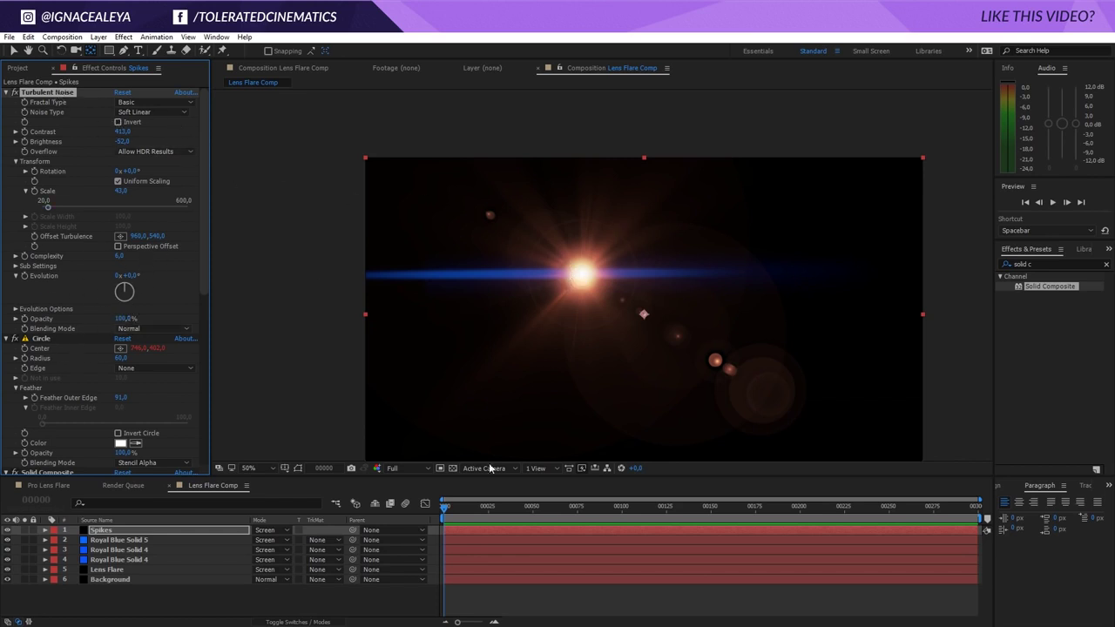
click(105, 570)
click(120, 102)
click(625, 252)
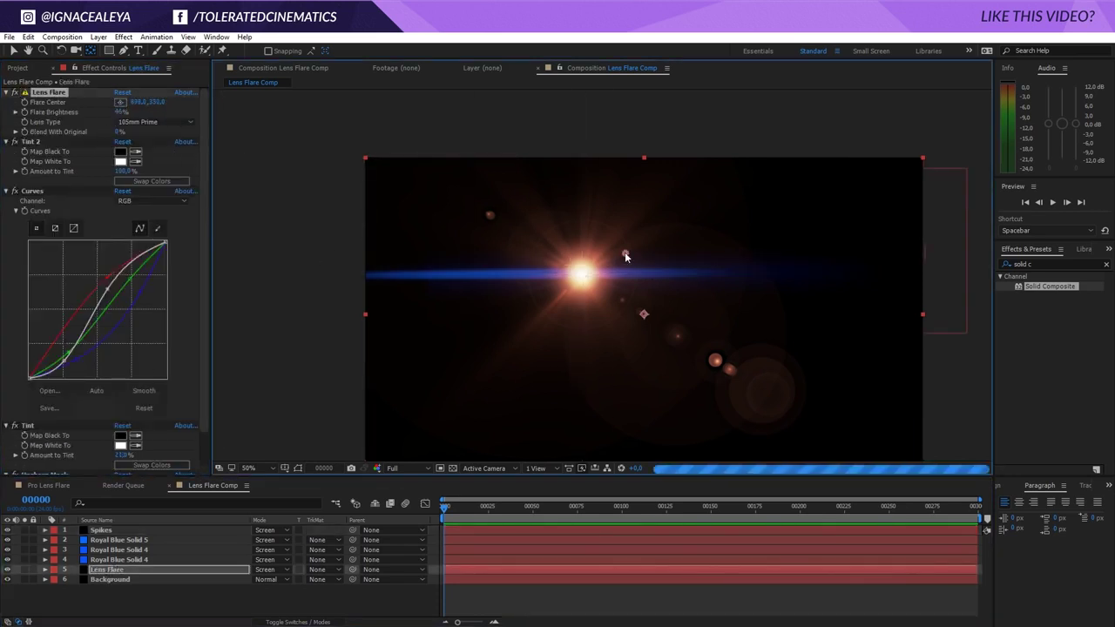
drag(625, 252, 549, 270)
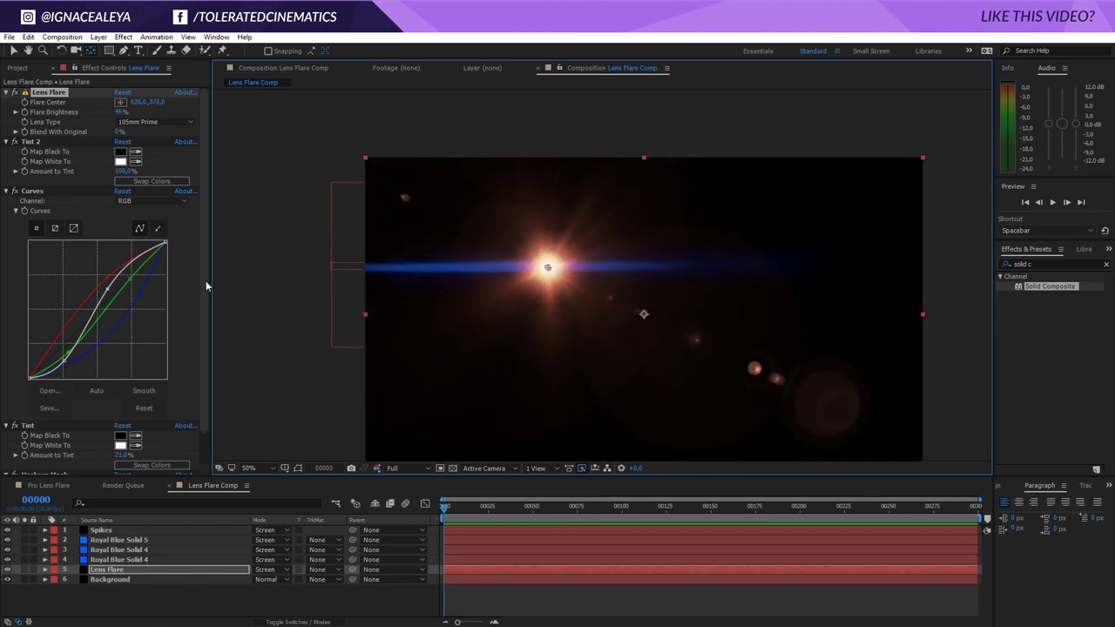
Link the Spikes layer's Turbulent Noise Offset Turbulence to the Circle effect's Center with an expression and check the link
click(101, 531)
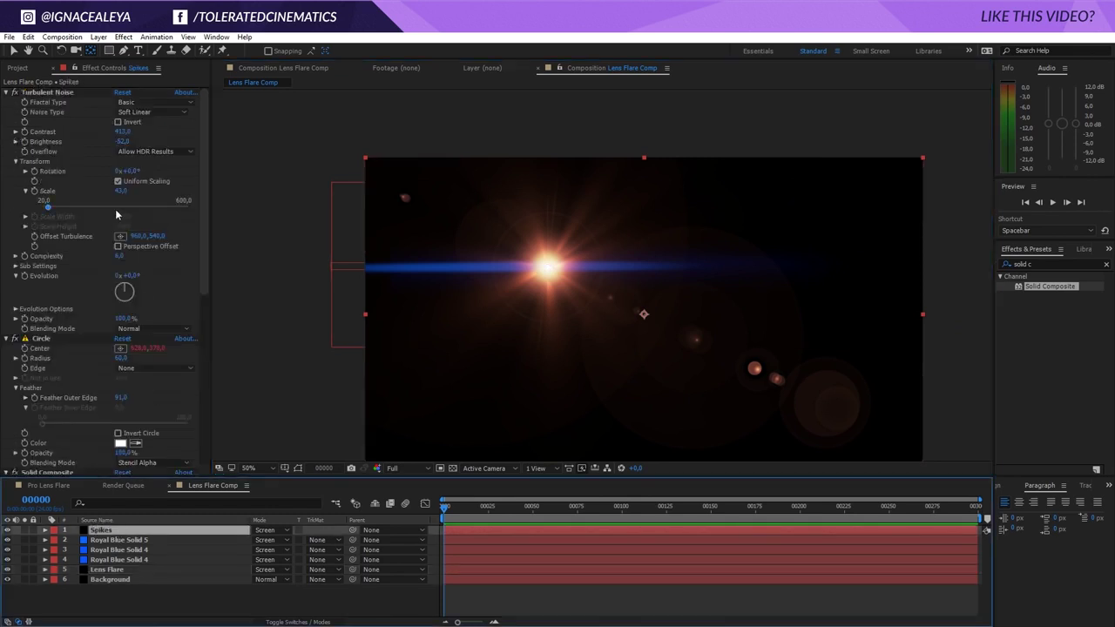
alt+click(34, 238)
drag(285, 612, 50, 352)
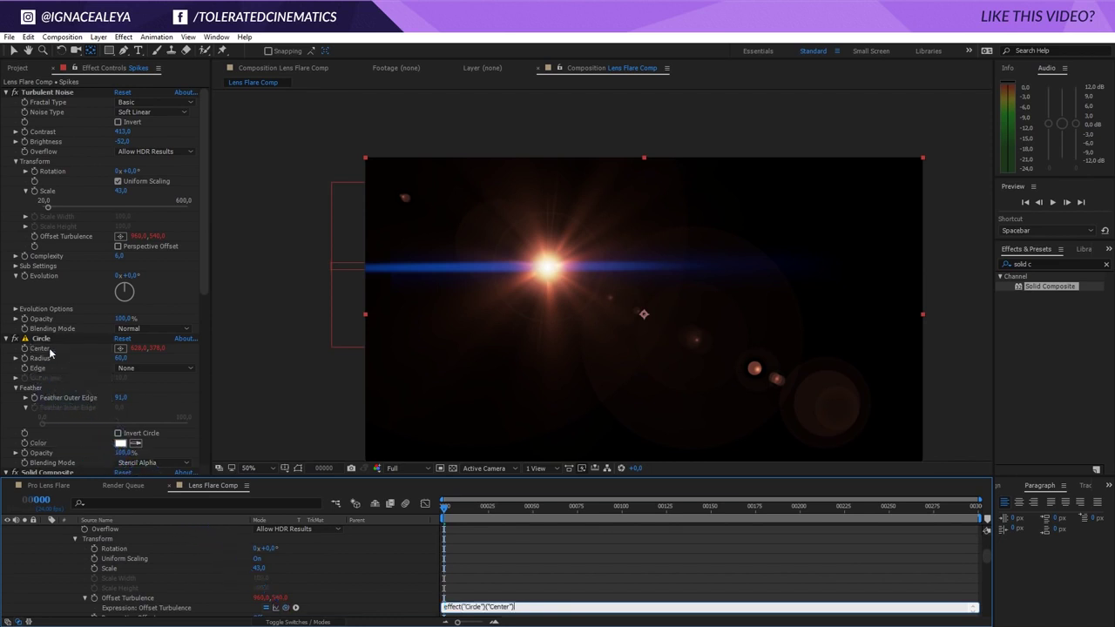
click(520, 560)
click(63, 94)
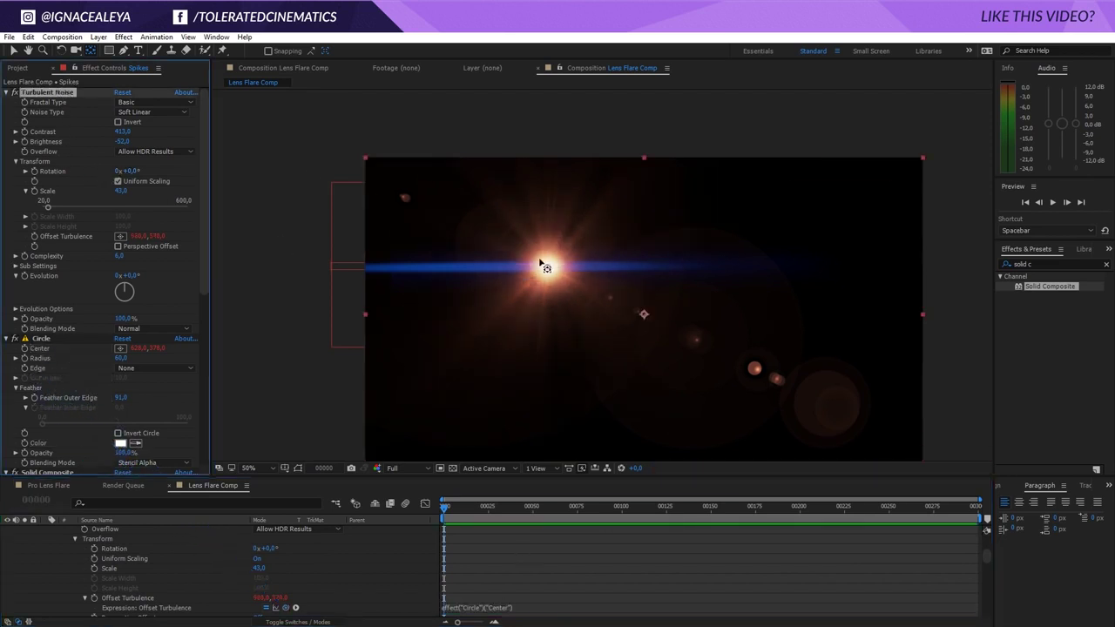
mouse_move(547, 268)
mouse_down()
mouse_move(593, 268)
mouse_move(563, 268)
mouse_up()
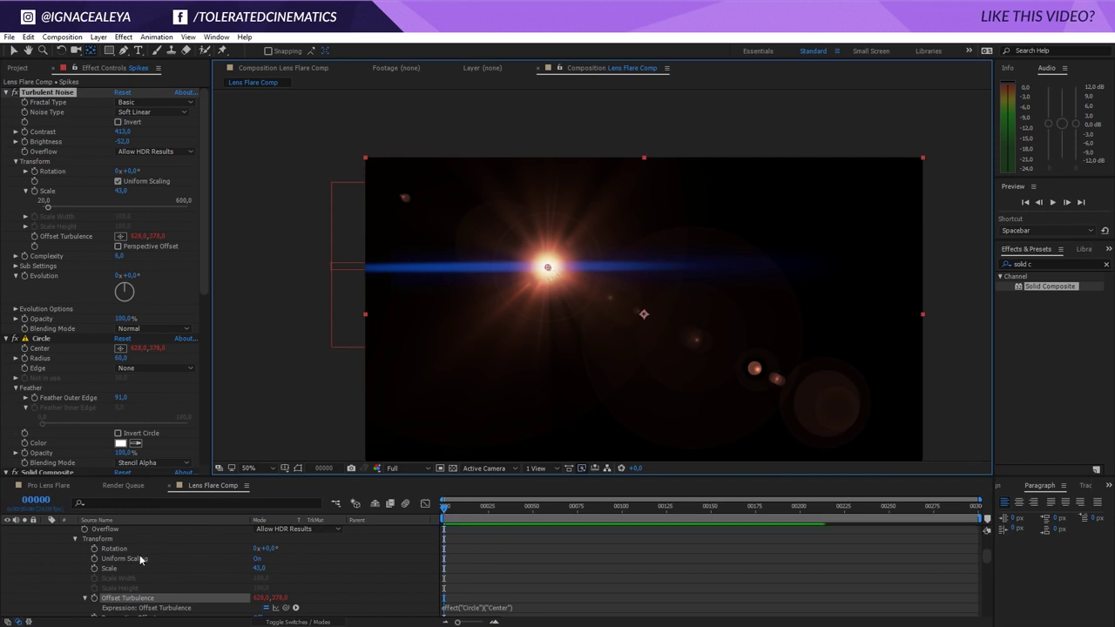
Collapse the Spikes layer's properties and select the Lens Flare effect on the Lens Flare layer
scroll(143, 560, up, 3)
click(116, 535)
click(45, 533)
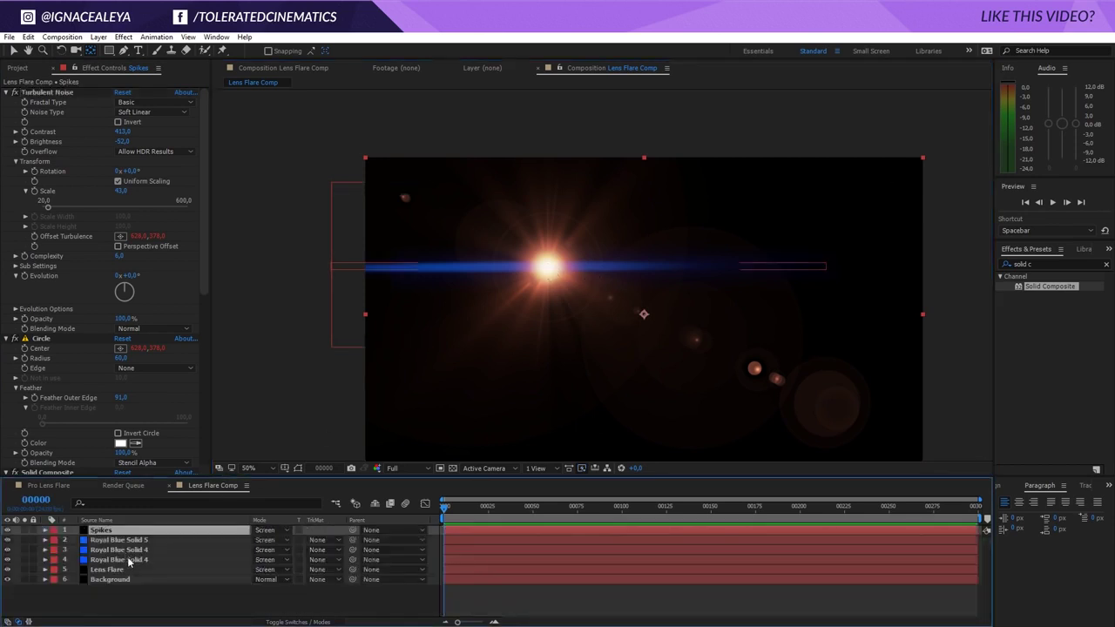
click(116, 579)
click(113, 569)
click(53, 102)
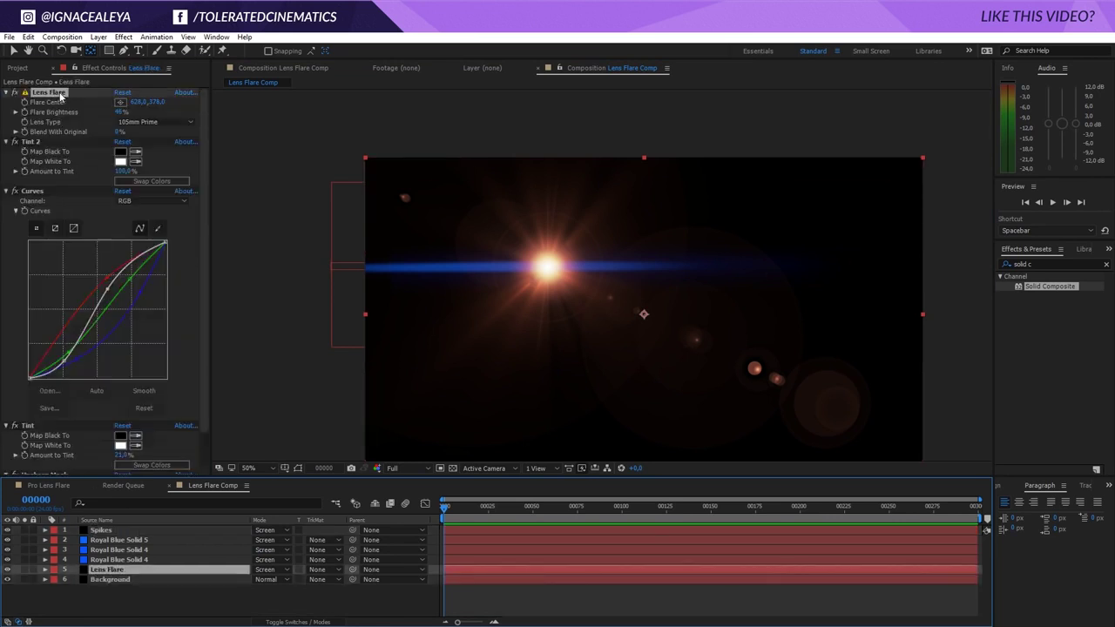
Move the Lens Flare effect's Flare Center to about 894, 386 and select the upper Royal Blue Solid 4 layer
drag(549, 271, 624, 269)
click(126, 559)
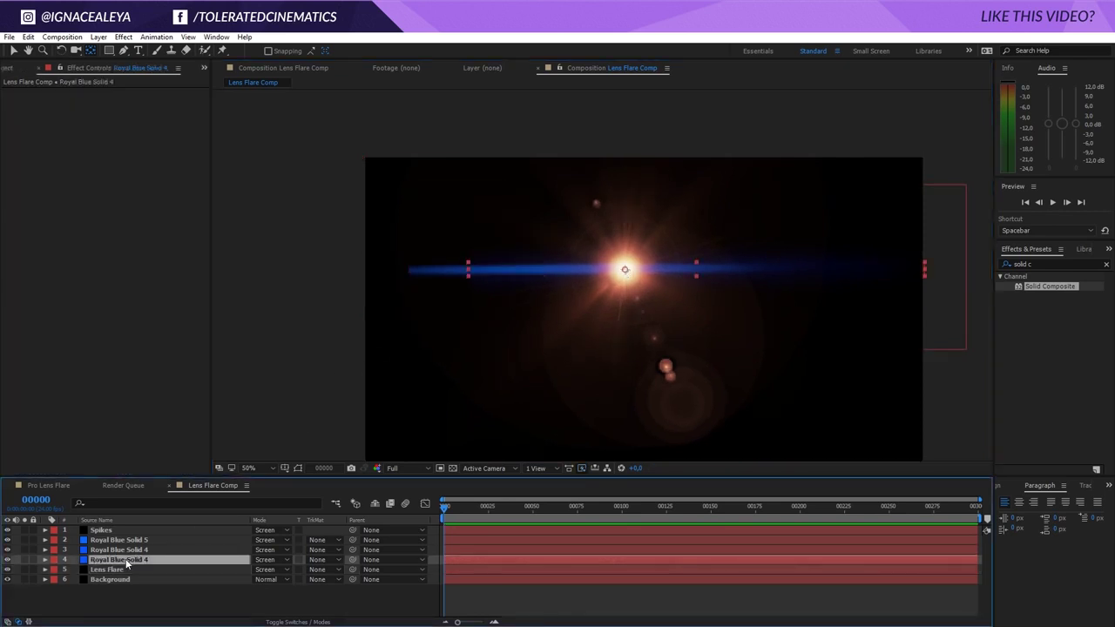
key(ctrl+Up)
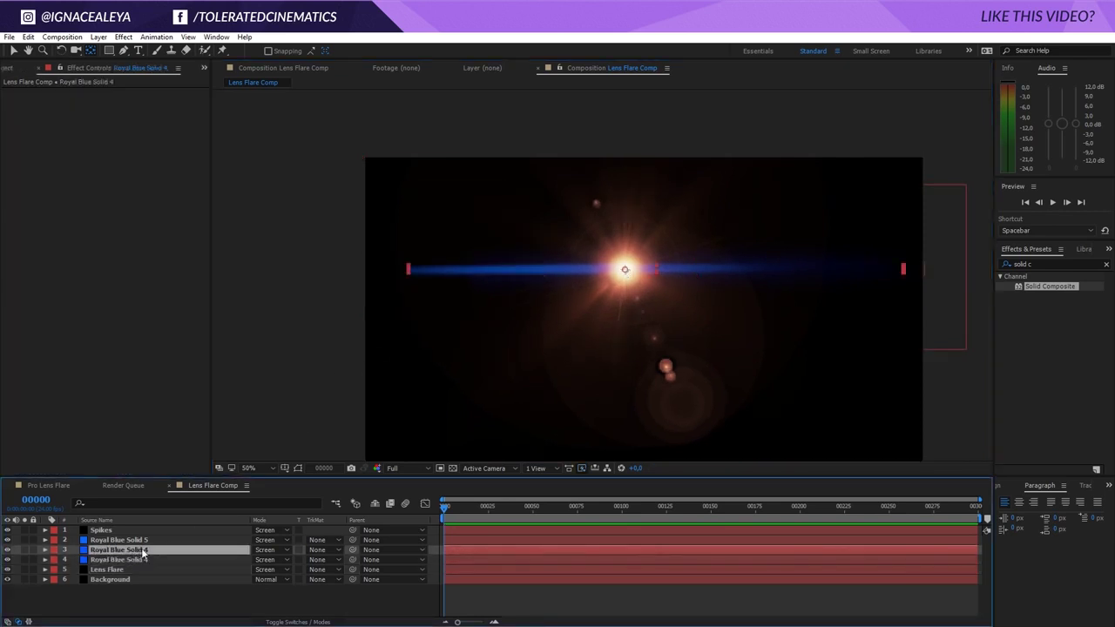
click(97, 37)
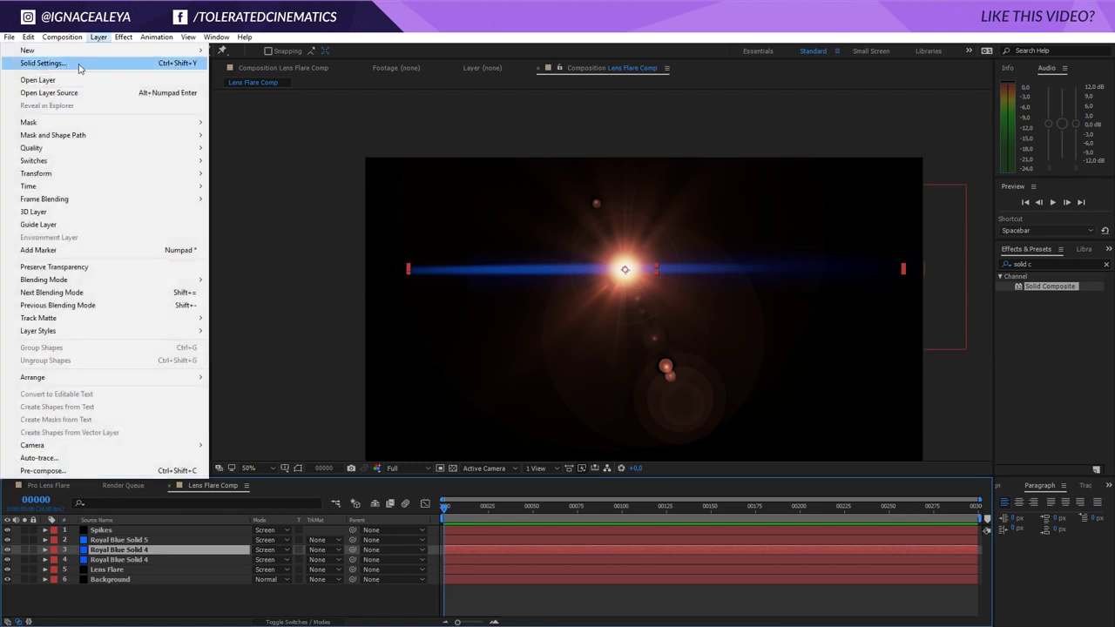
click(170, 552)
click(97, 37)
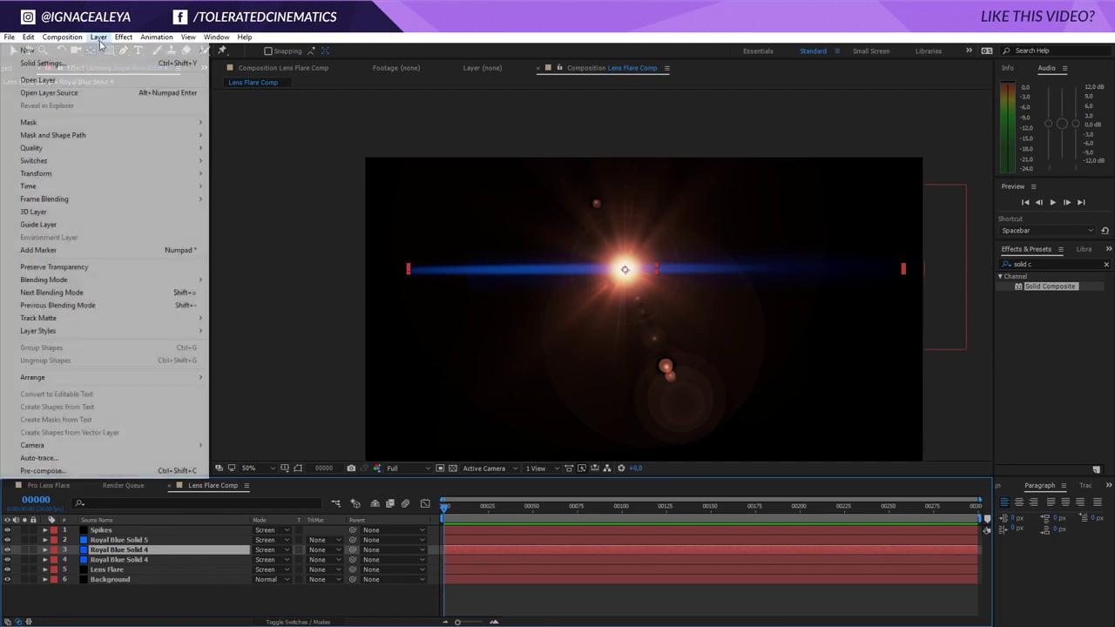
click(80, 63)
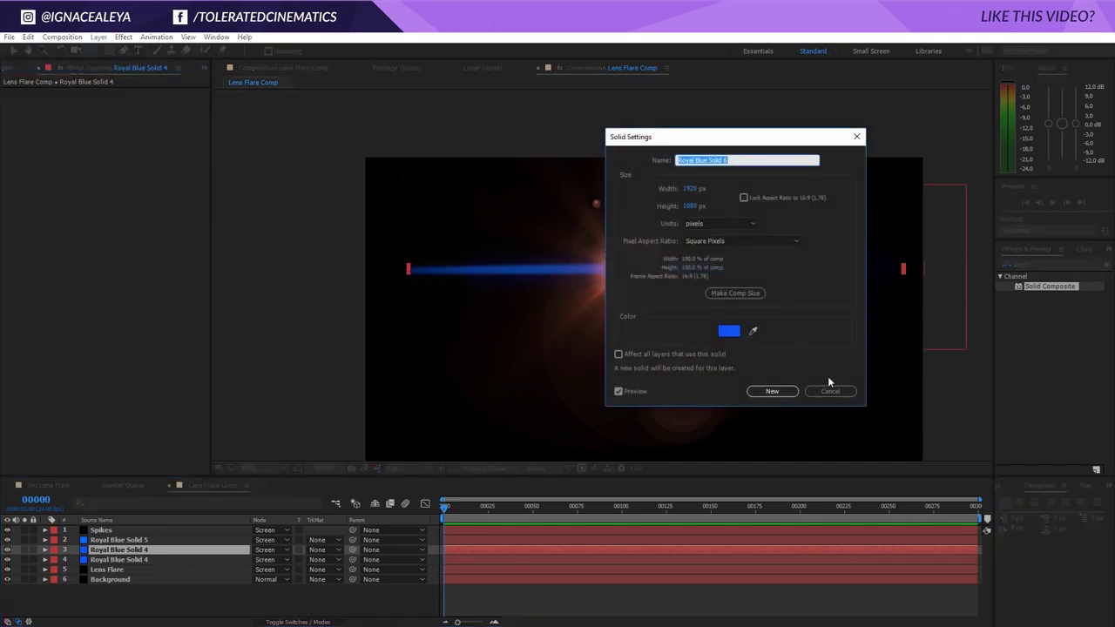
click(829, 392)
Set the solid width of the upper Royal Blue Solid 4 layer to 2500 px, creating a new solid for it
click(97, 36)
click(52, 63)
click(689, 189)
text(2500)
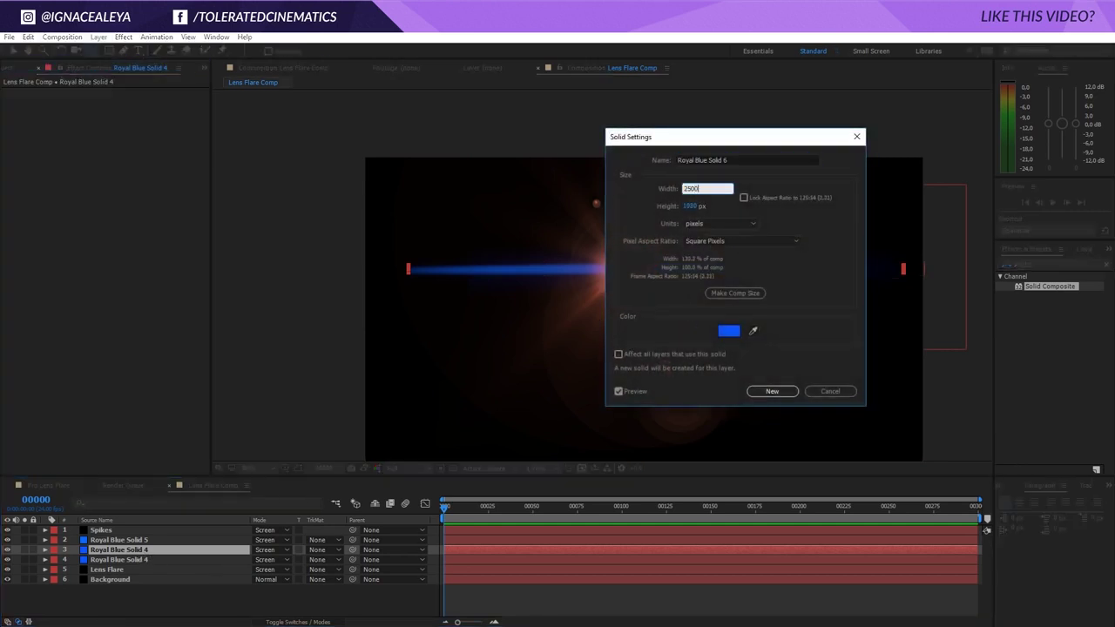
click(772, 391)
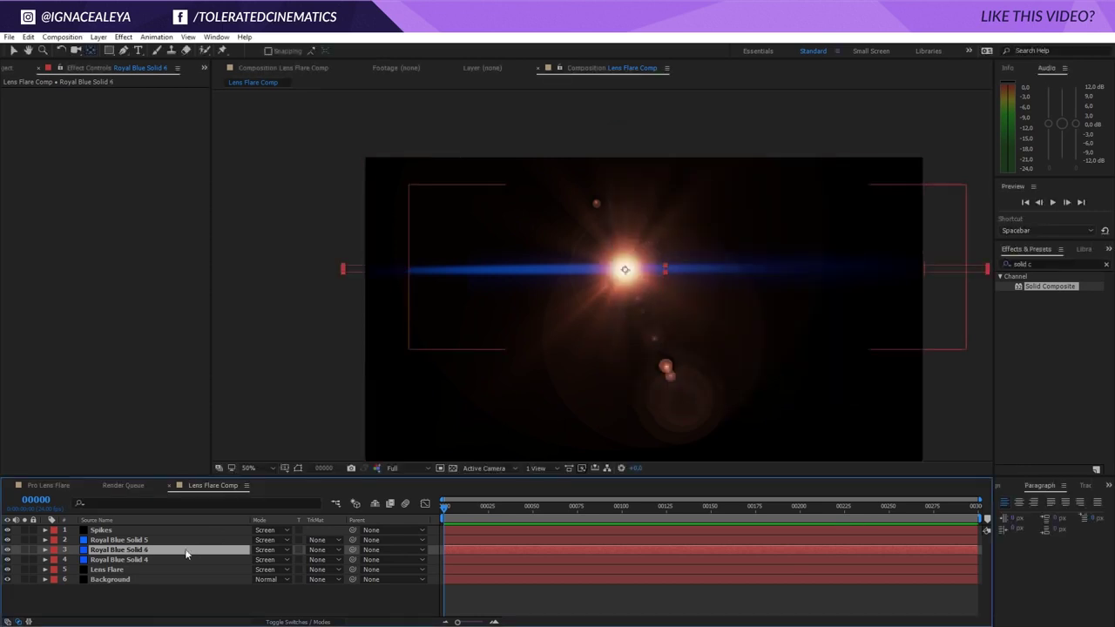
Show the mask path of Royal Blue Solid 6 and pull the mask's left end point inward along the streak
key(ctrl+shift+n)
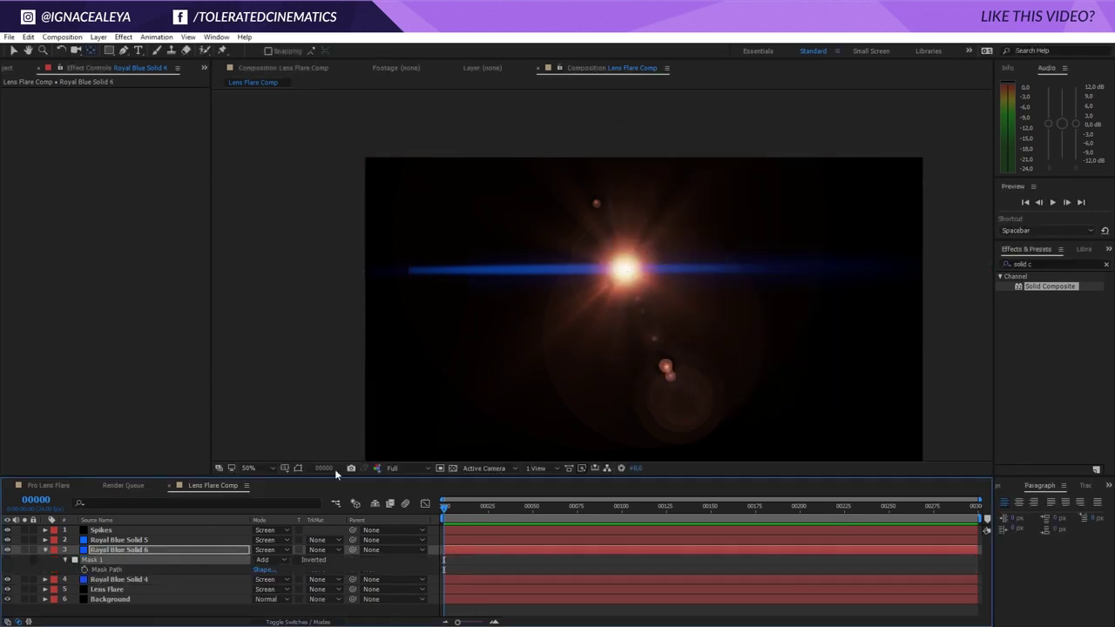
click(297, 468)
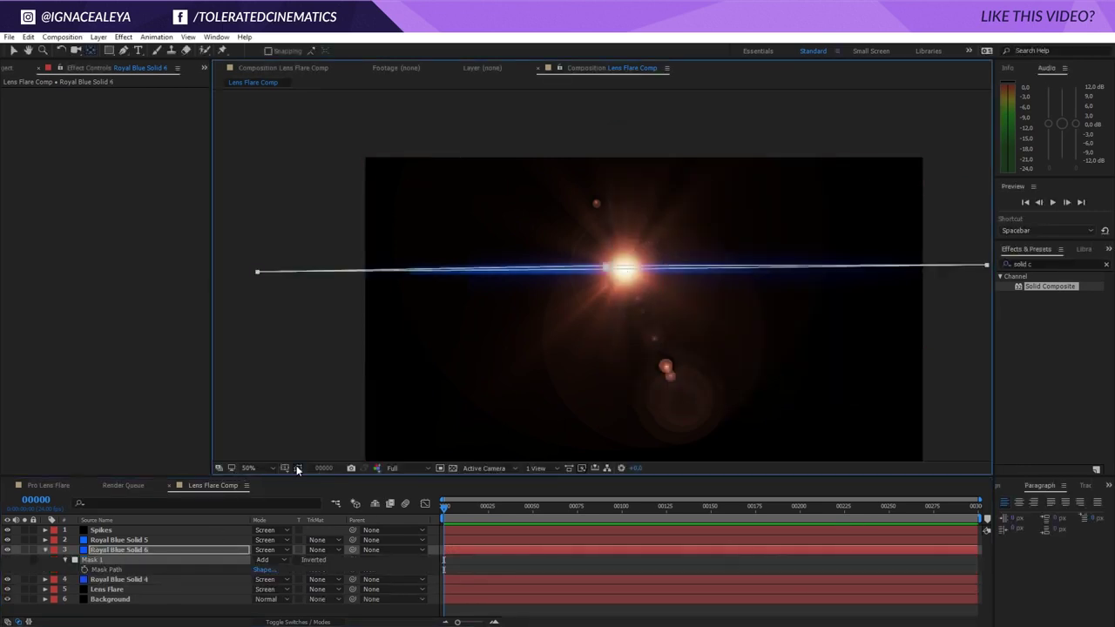
click(257, 273)
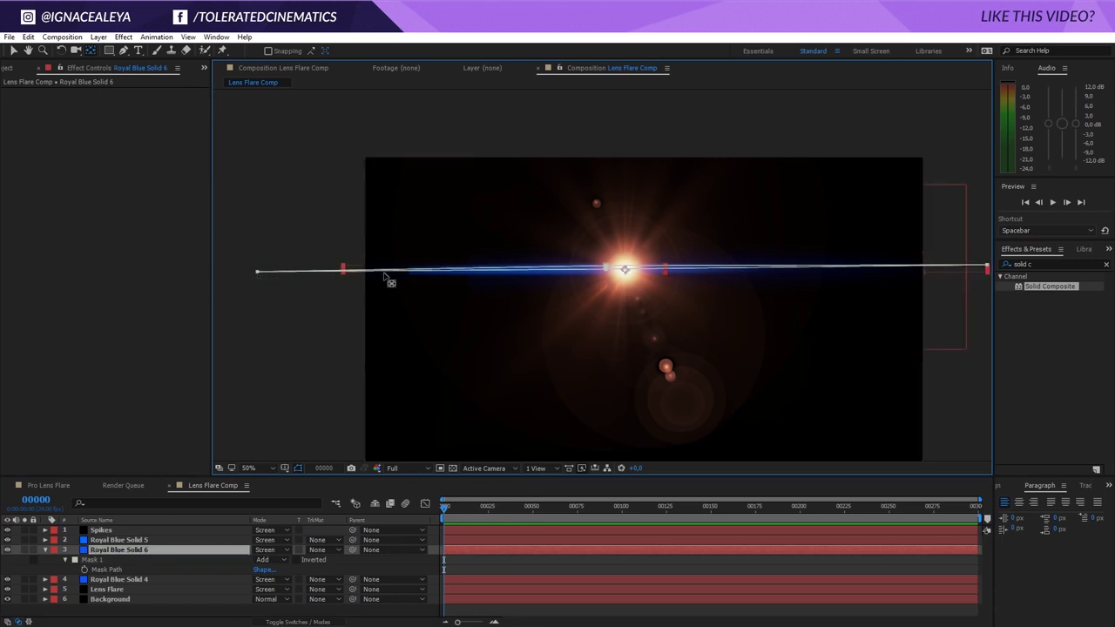
drag(257, 272, 364, 271)
Solo Royal Blue Solid 6 and Royal Blue Solid 5 in turn to check which blue streak is cut off
click(119, 541)
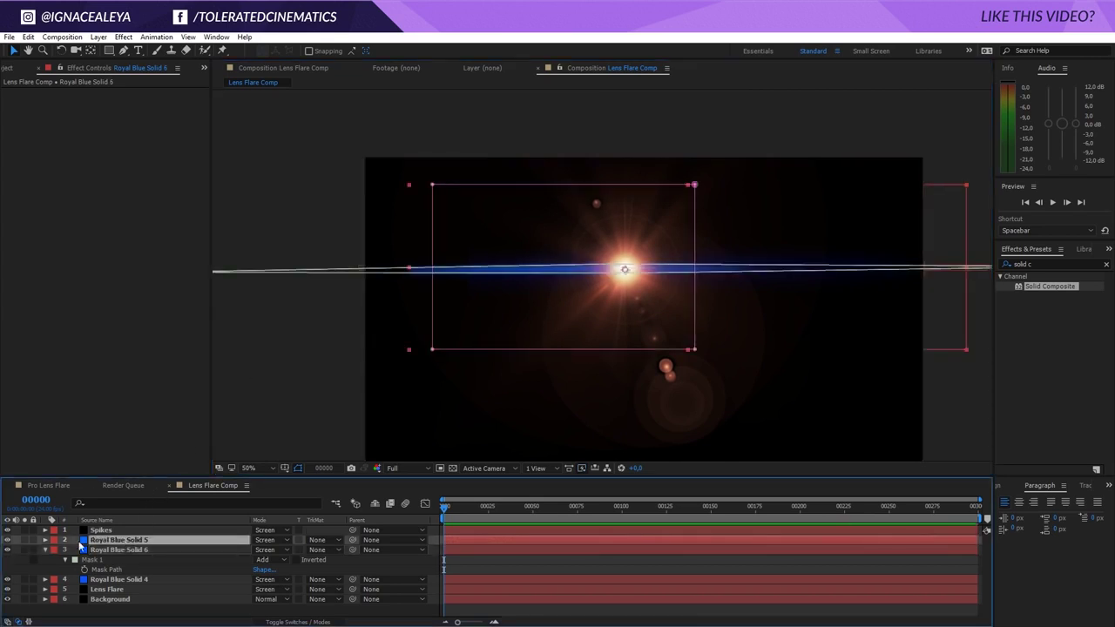
click(20, 550)
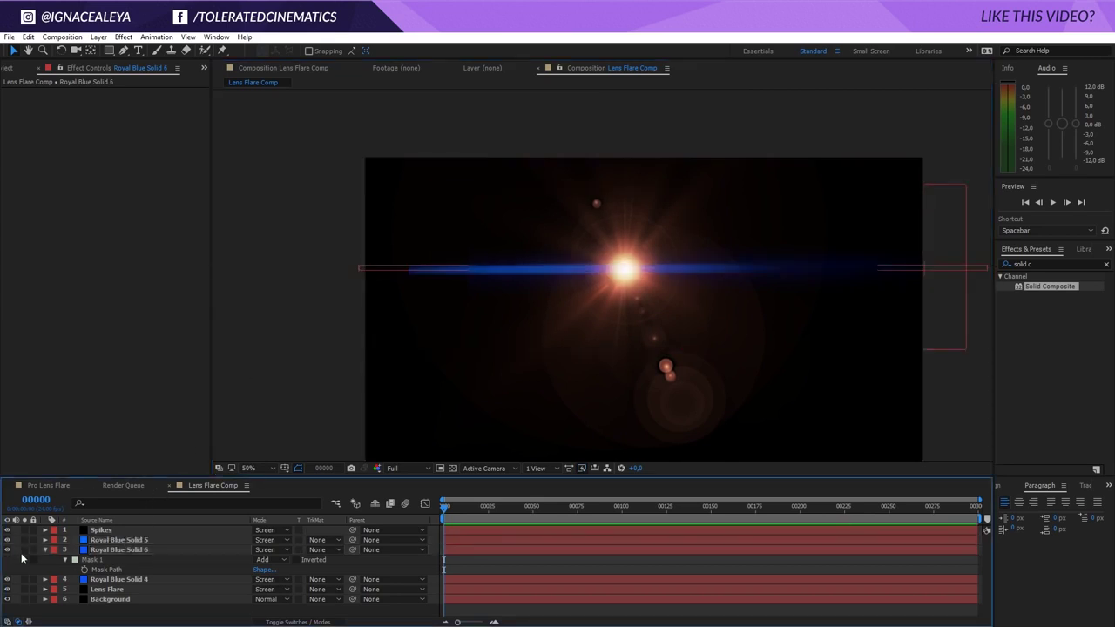
click(24, 551)
click(24, 550)
click(24, 540)
click(25, 541)
Set the solid width of the Royal Blue Solid 5 layer to 2500 px
click(113, 540)
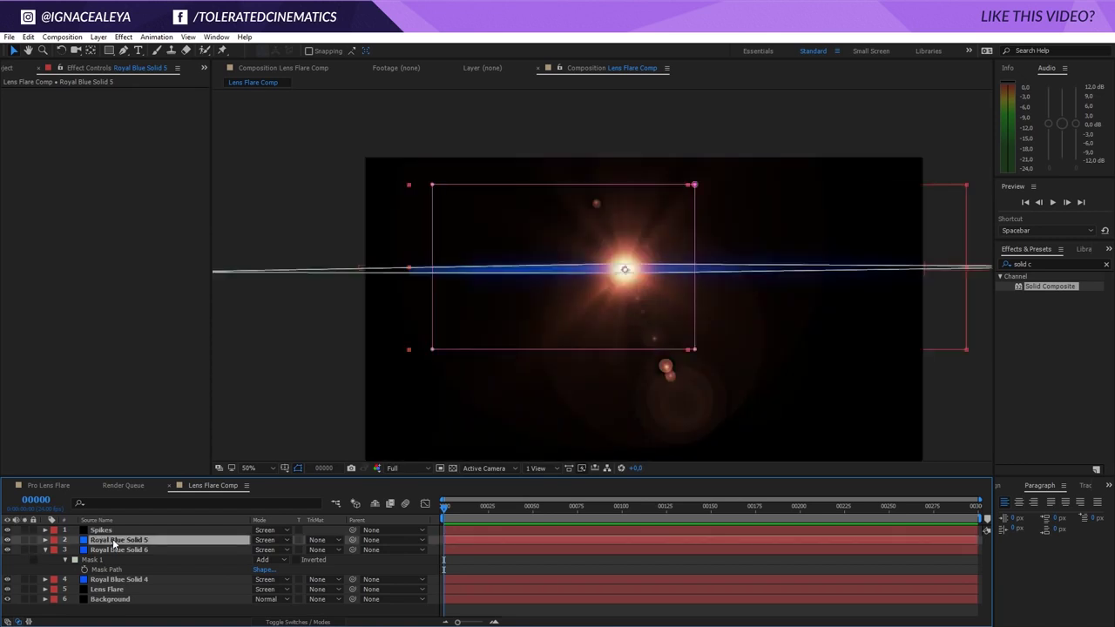
click(99, 37)
click(39, 59)
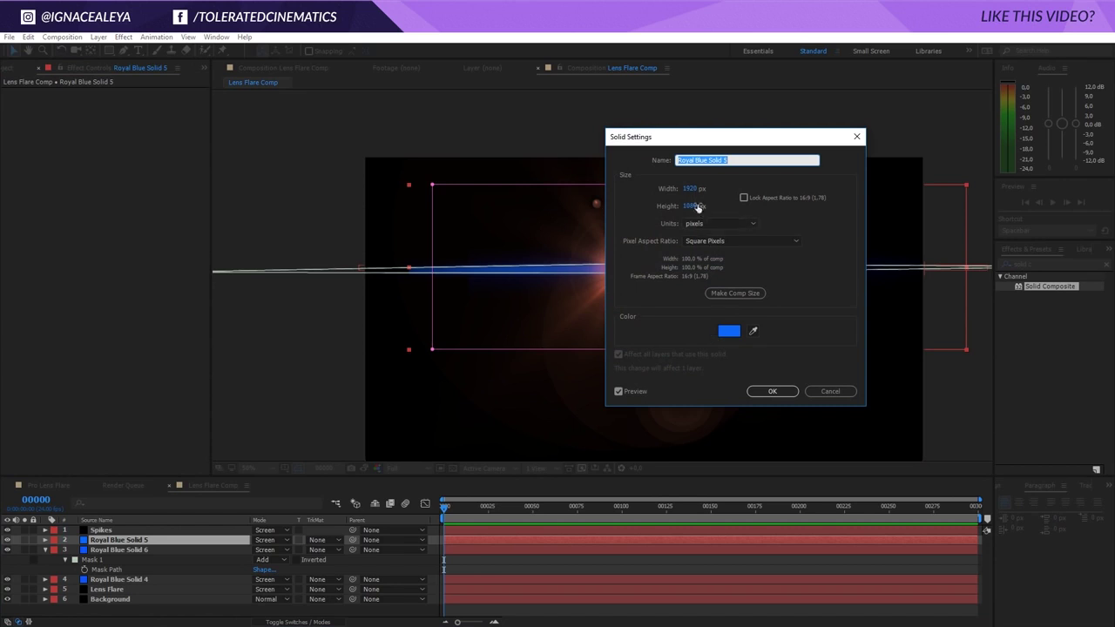
click(693, 190)
text(2500)
key(Return)
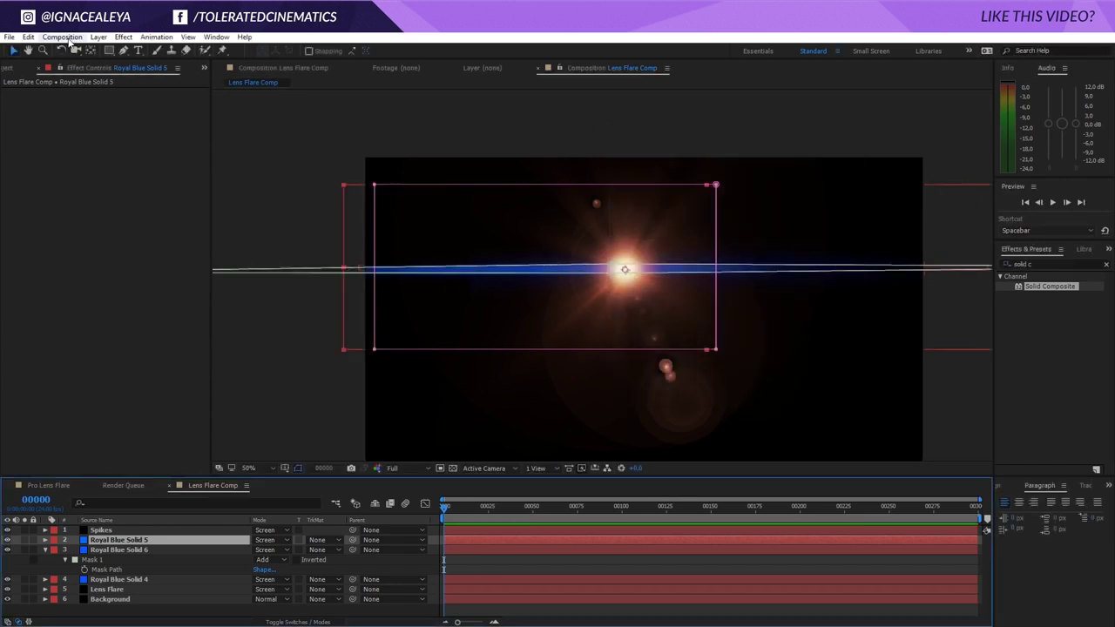
Widen the Royal Blue Solid 5 layer's solid to 3000 px
click(98, 38)
click(39, 58)
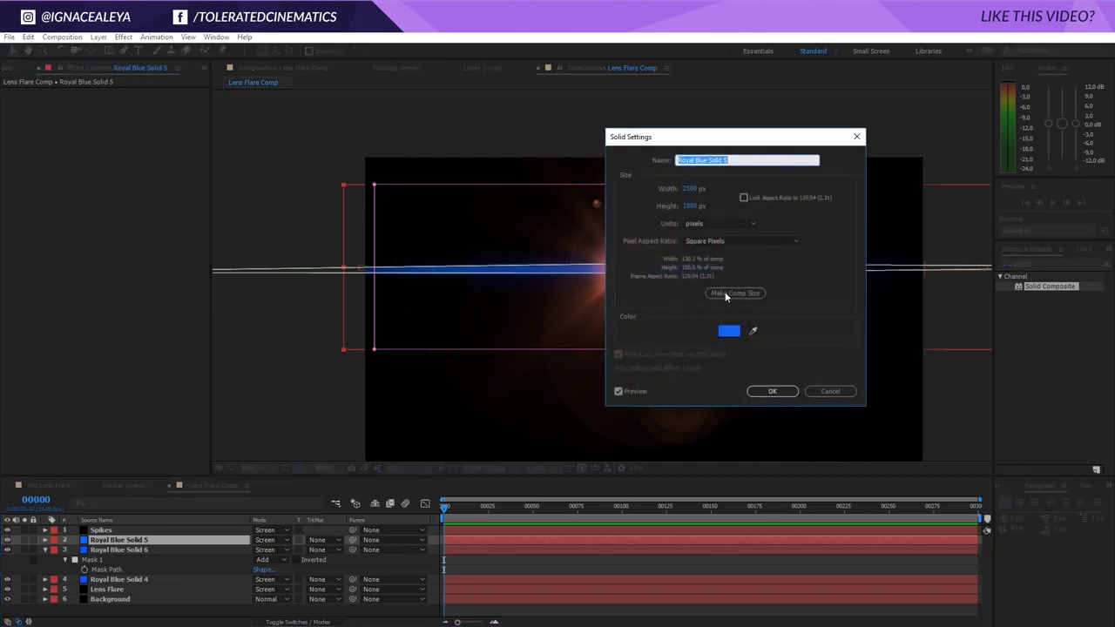
click(691, 190)
text(3000)
key(Return)
Pull both outer end points of the Royal Blue Solid 5 streak mask inward to shorten it to about the solid's edges
scroll(664, 276, down, 2)
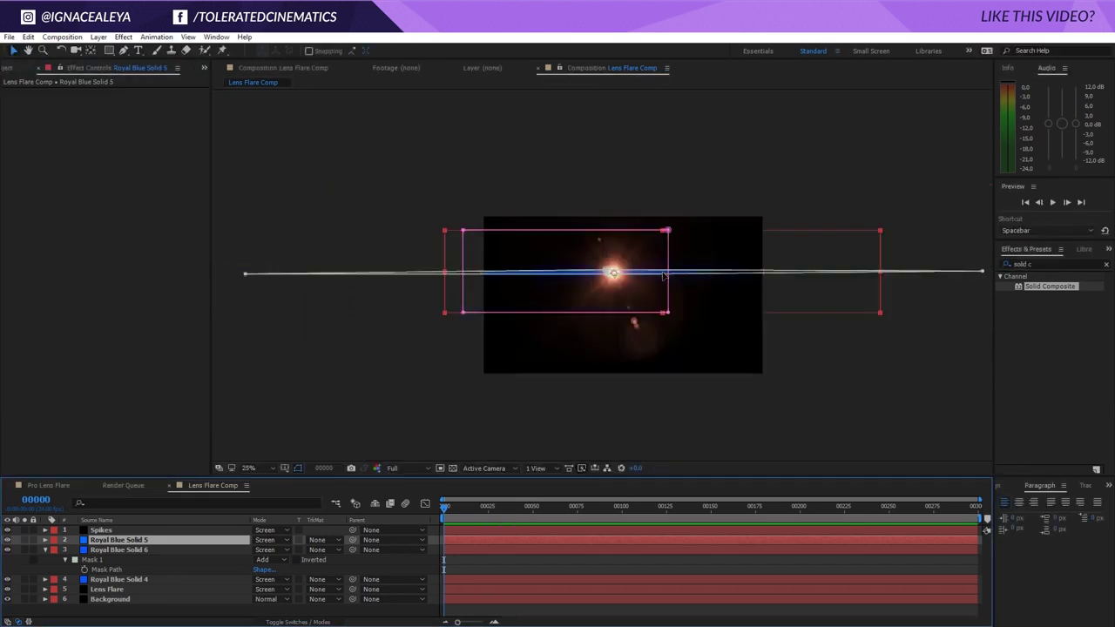
drag(245, 275, 441, 274)
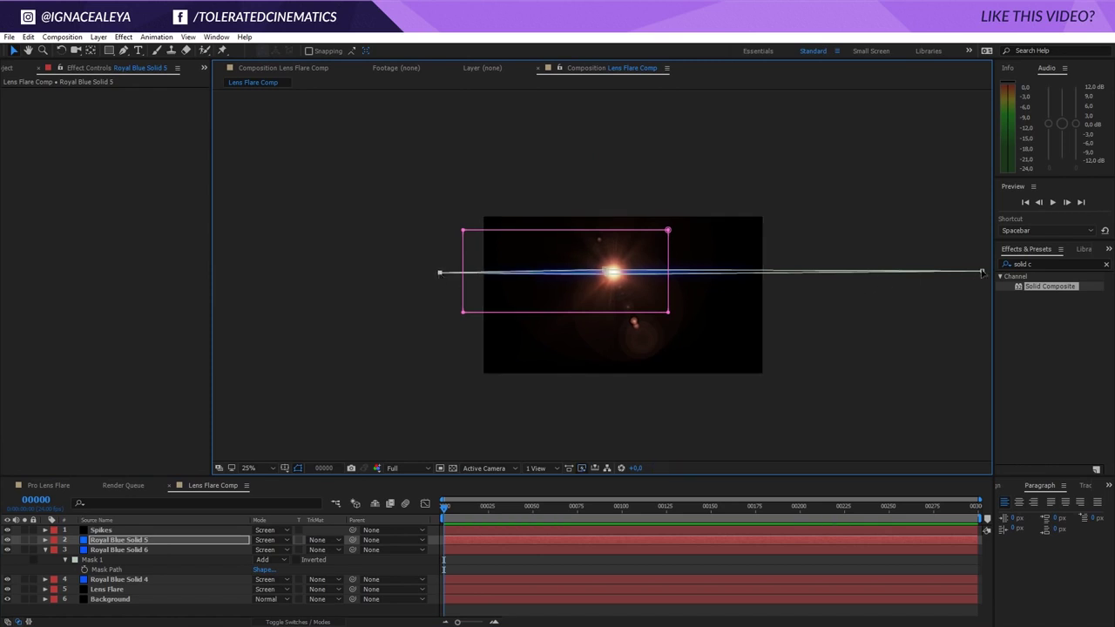
drag(982, 272, 856, 273)
click(158, 539)
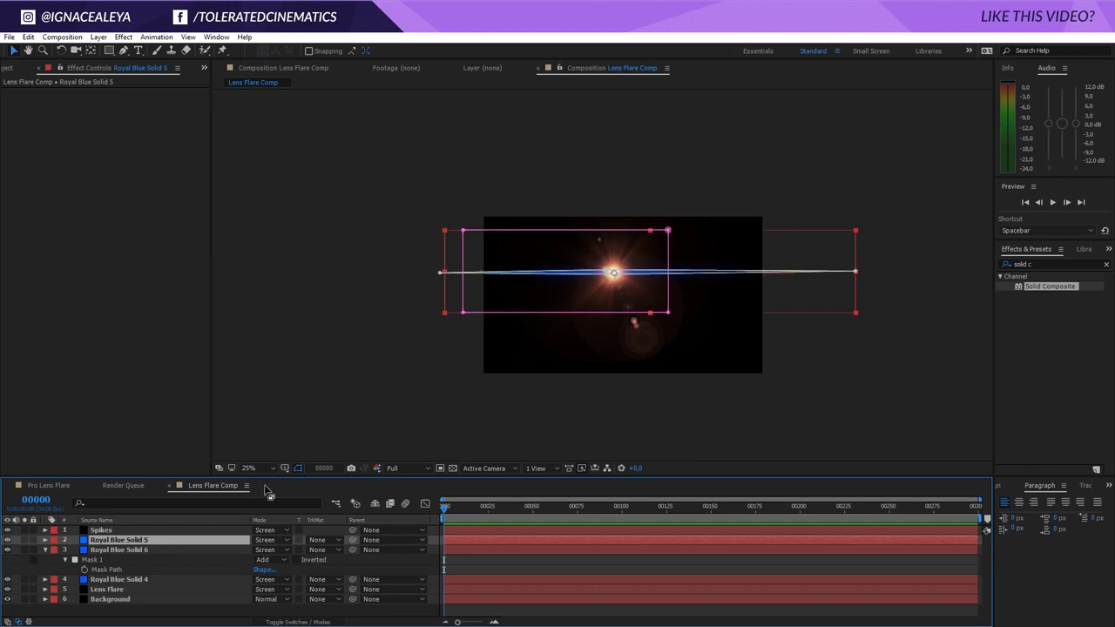
Go to frame 54 and move the Lens Flare effect's Flare Center to about 1016, 434 to test the widened streaks
scroll(591, 336, up, 2)
click(475, 564)
click(464, 511)
drag(464, 511, 540, 511)
click(113, 589)
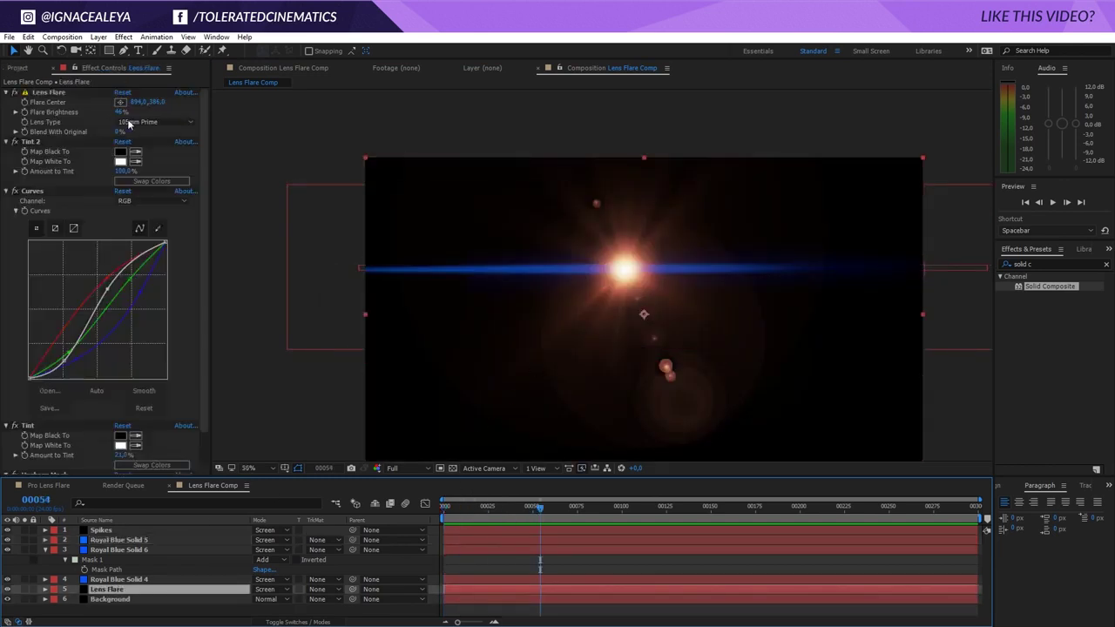
click(48, 91)
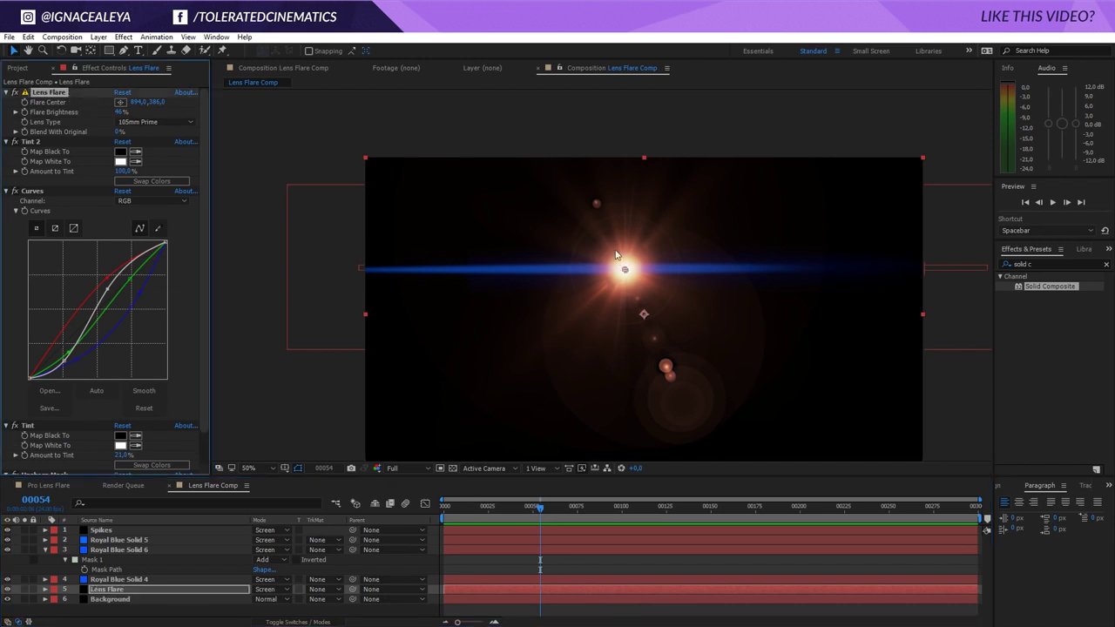
drag(626, 275, 661, 283)
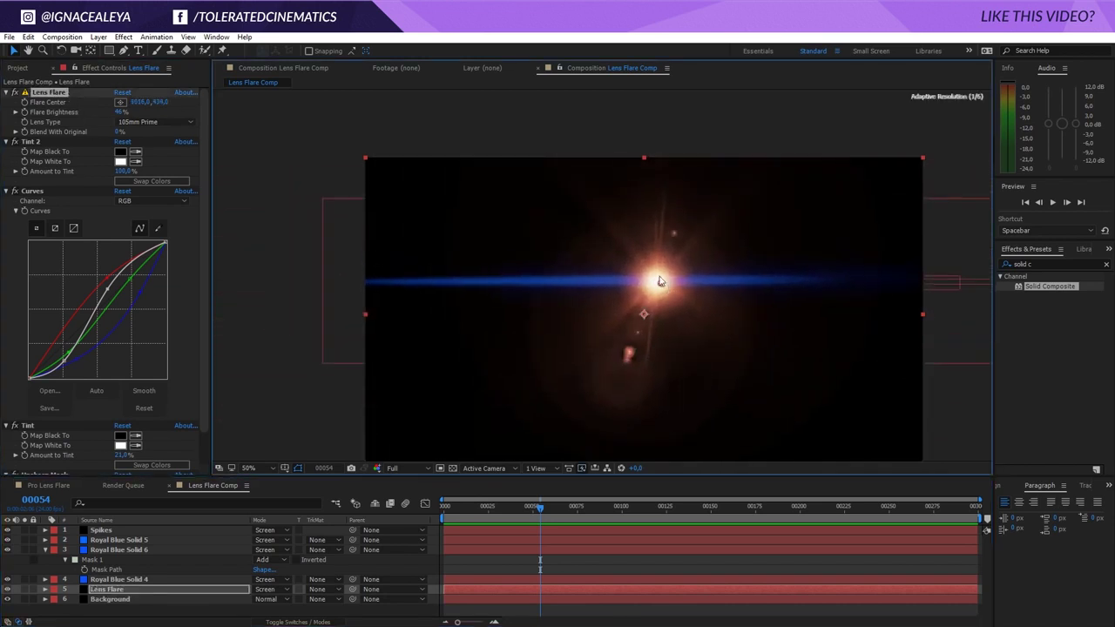
Raise the opacity of all three Royal Blue Solid layers together, bringing Royal Blue Solid 5 to 24%, and collapse their properties
click(118, 579)
shift+click(119, 540)
key(t)
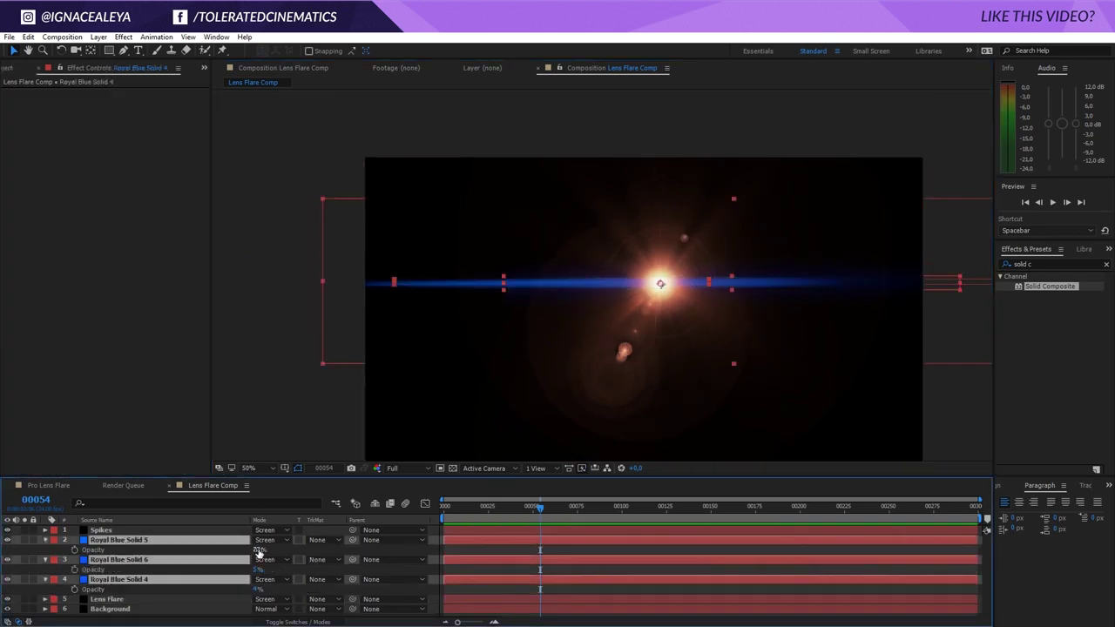
drag(261, 550, 263, 550)
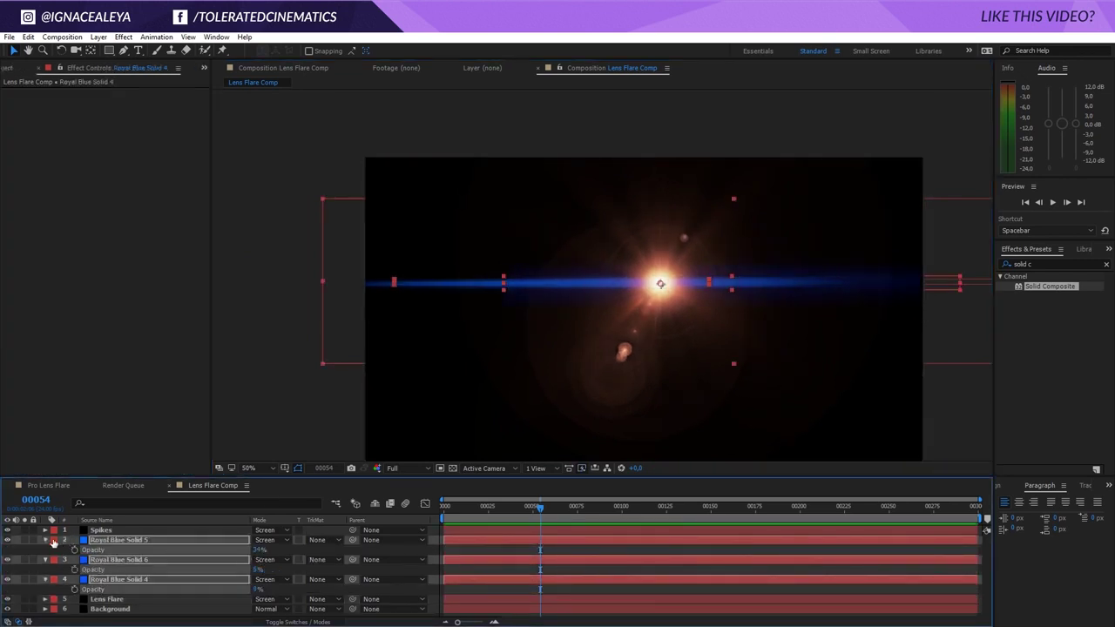
click(46, 541)
Import Wand Footage.mp4 from the HARRY POTTER WAND LIGHT UP in AFTER EFFECTS project folder
click(9, 68)
right_click(78, 249)
click(245, 323)
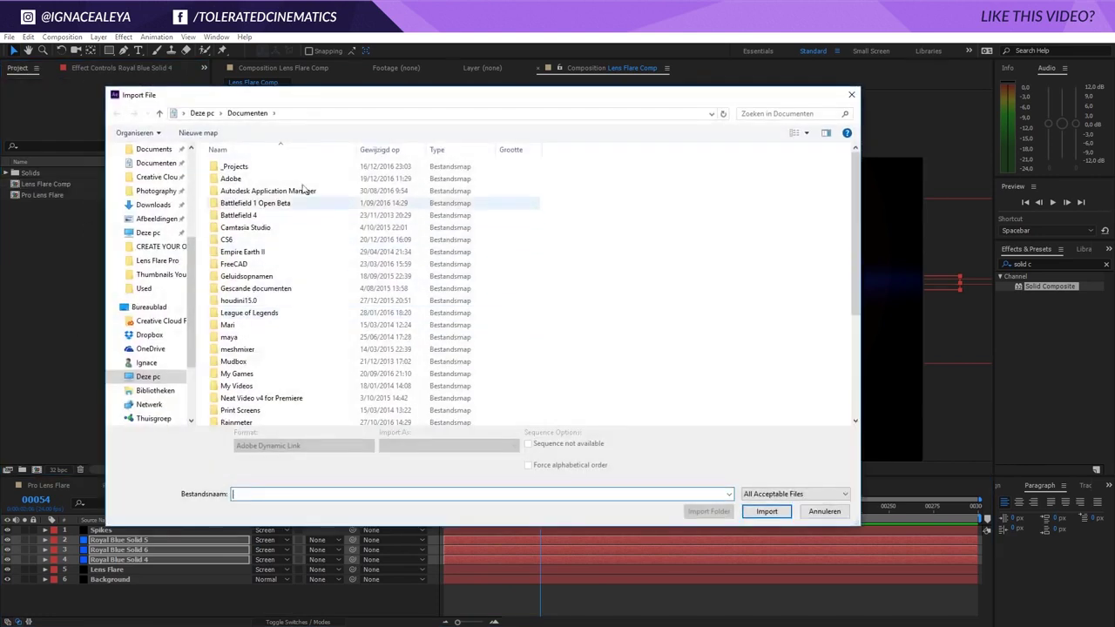
click(199, 113)
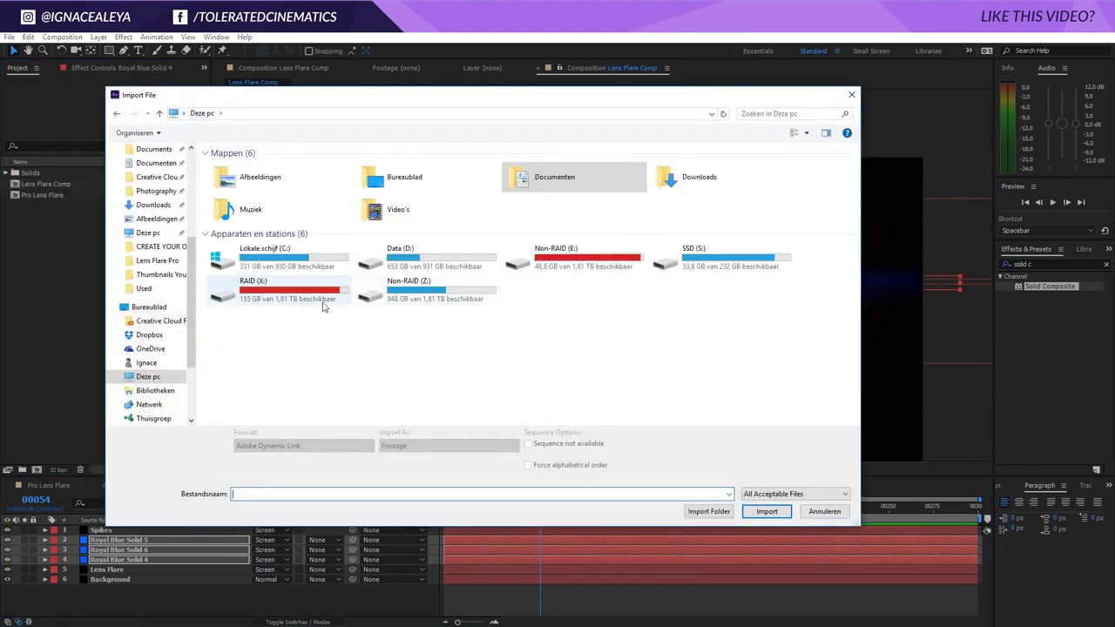
double_click(257, 291)
double_click(304, 174)
double_click(237, 179)
double_click(272, 230)
double_click(263, 217)
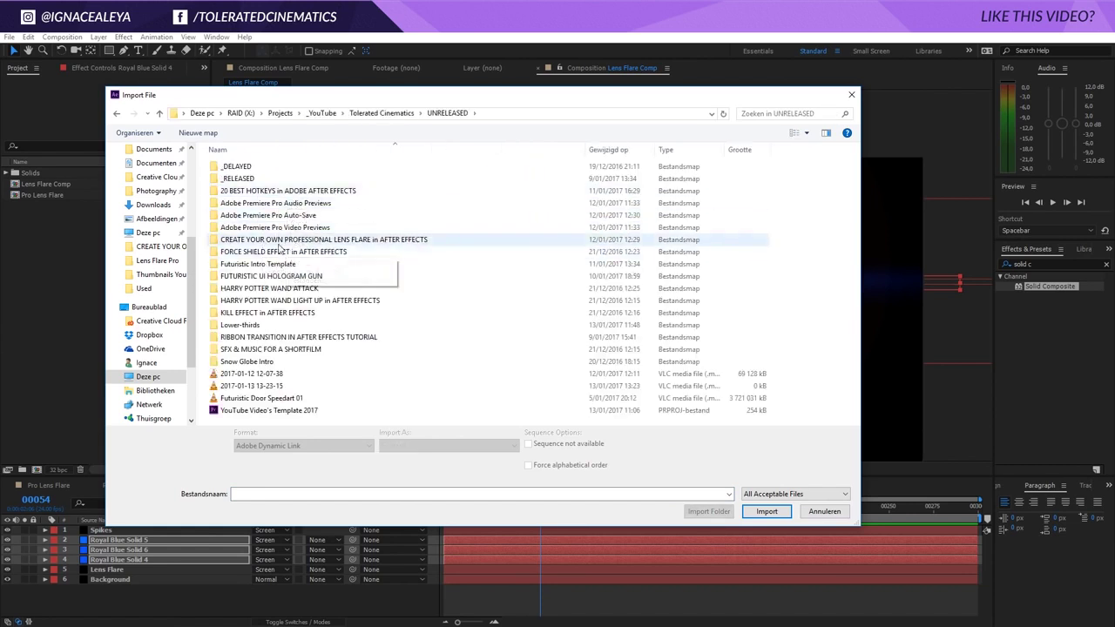
double_click(261, 300)
click(236, 168)
click(747, 511)
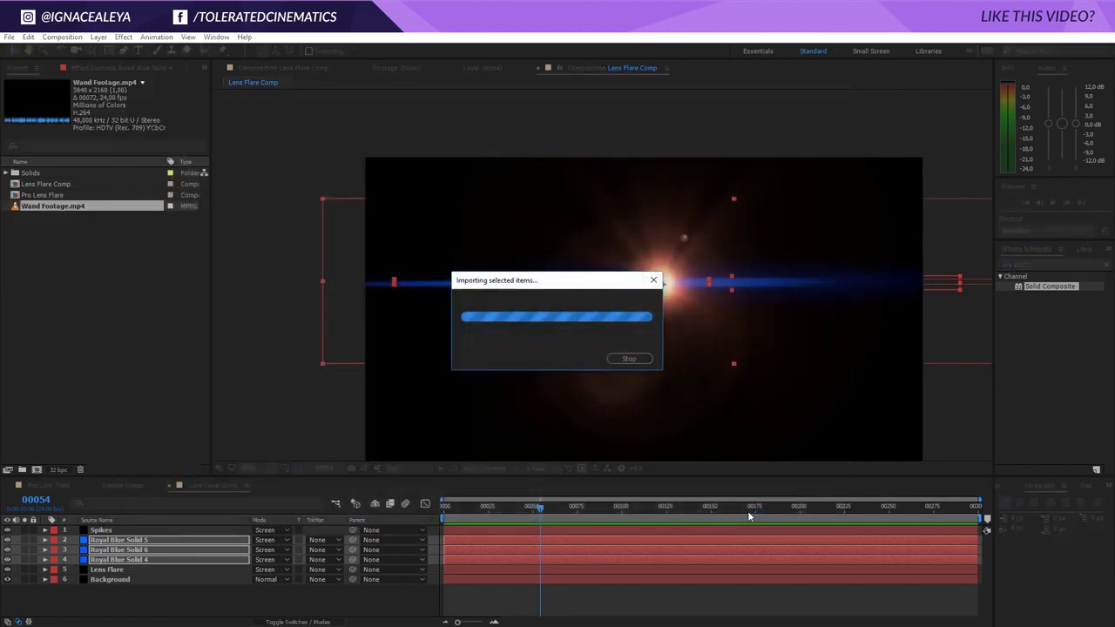
Add Wand Footage.mp4 to the composition between the Lens Flare and Background layers and scale it to 50%, viewing frame 23
drag(57, 211, 154, 592)
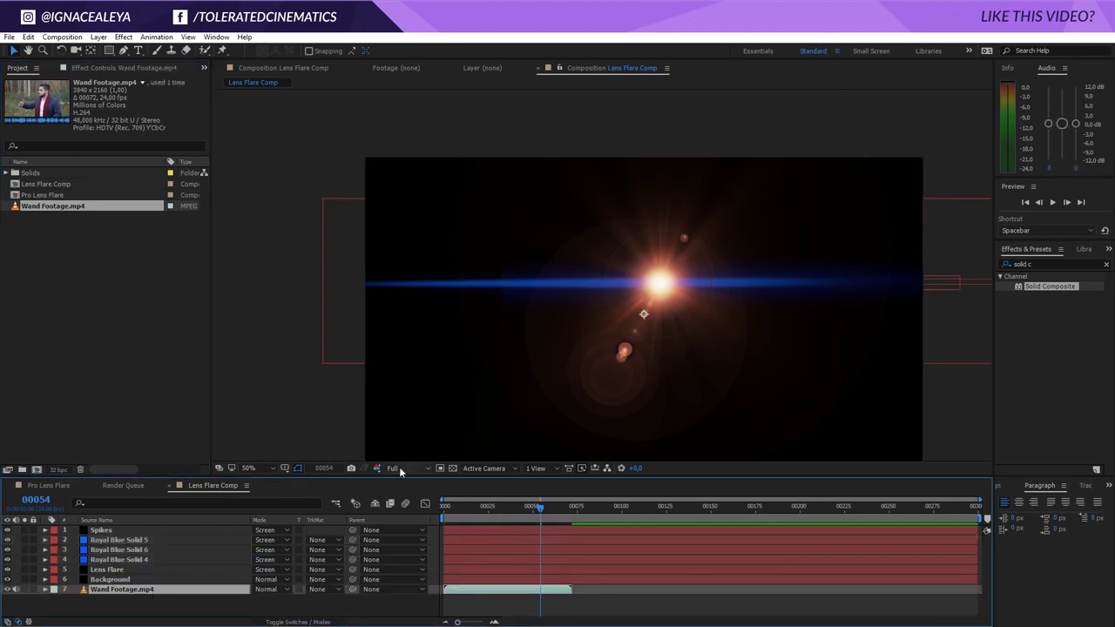
click(486, 515)
drag(196, 585, 148, 580)
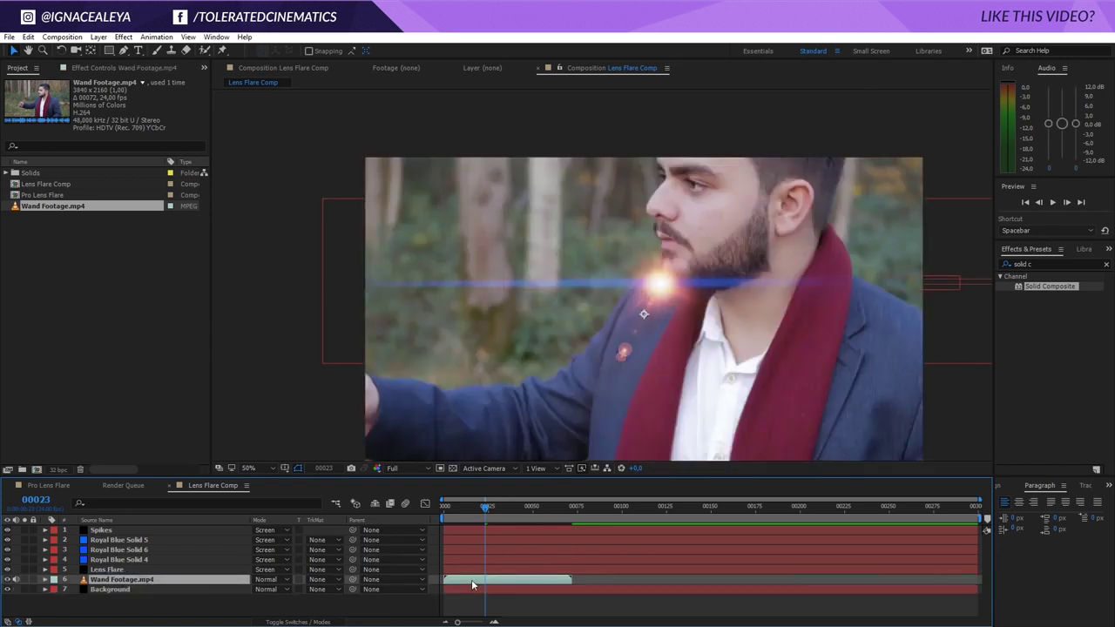
key(s)
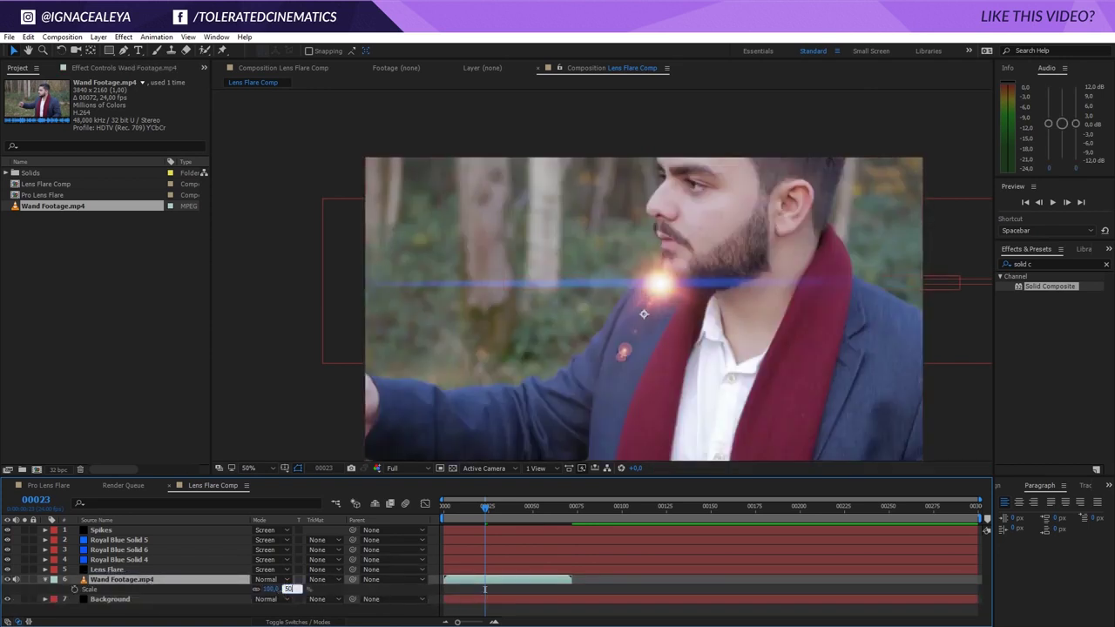
key(Return)
Move the Lens Flare effect's Flare Center to the tip of the wand, at about 248, 490
click(105, 570)
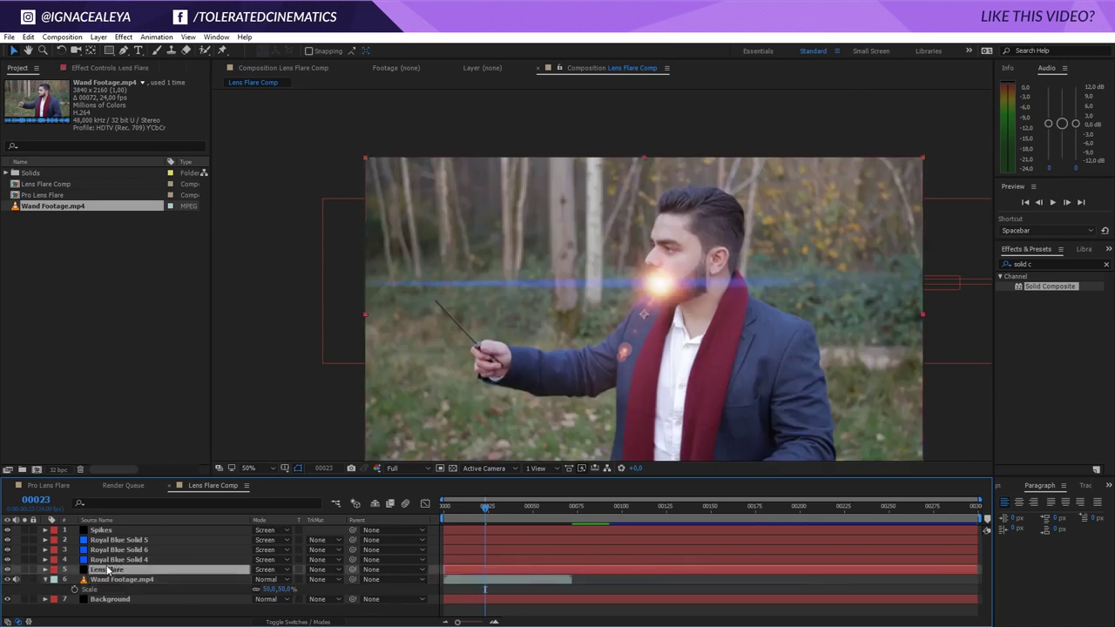
click(108, 67)
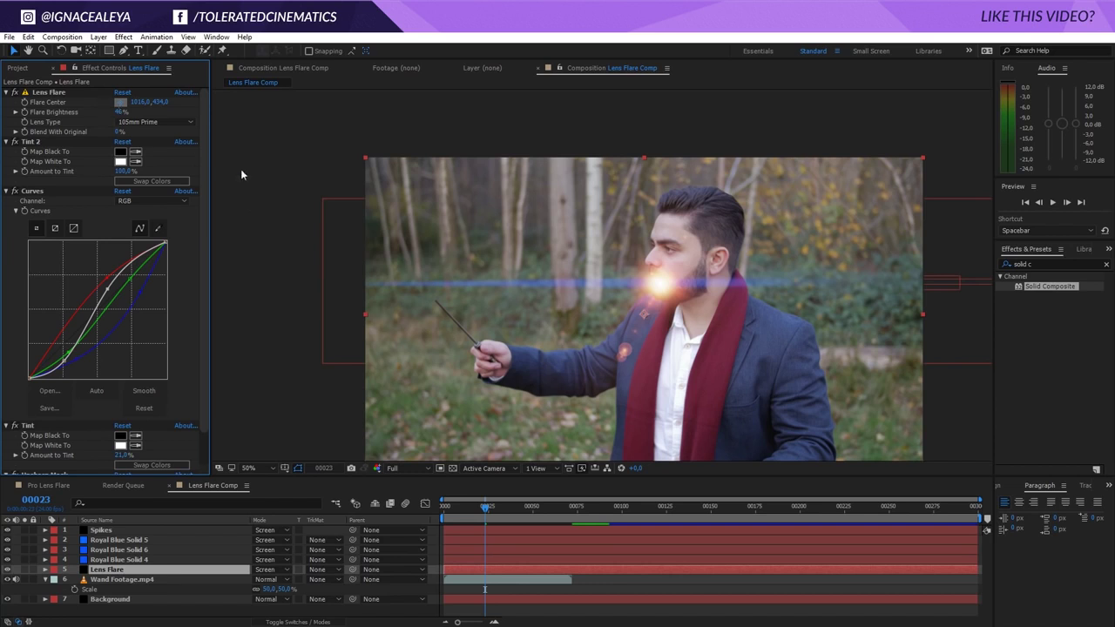
click(436, 300)
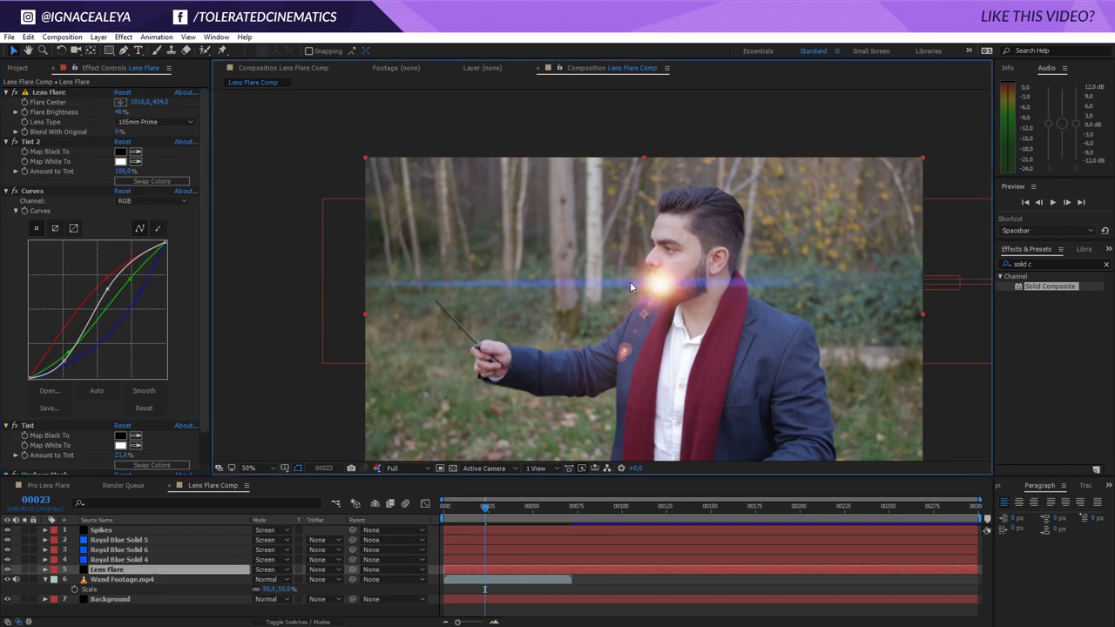
click(49, 93)
drag(661, 285, 438, 301)
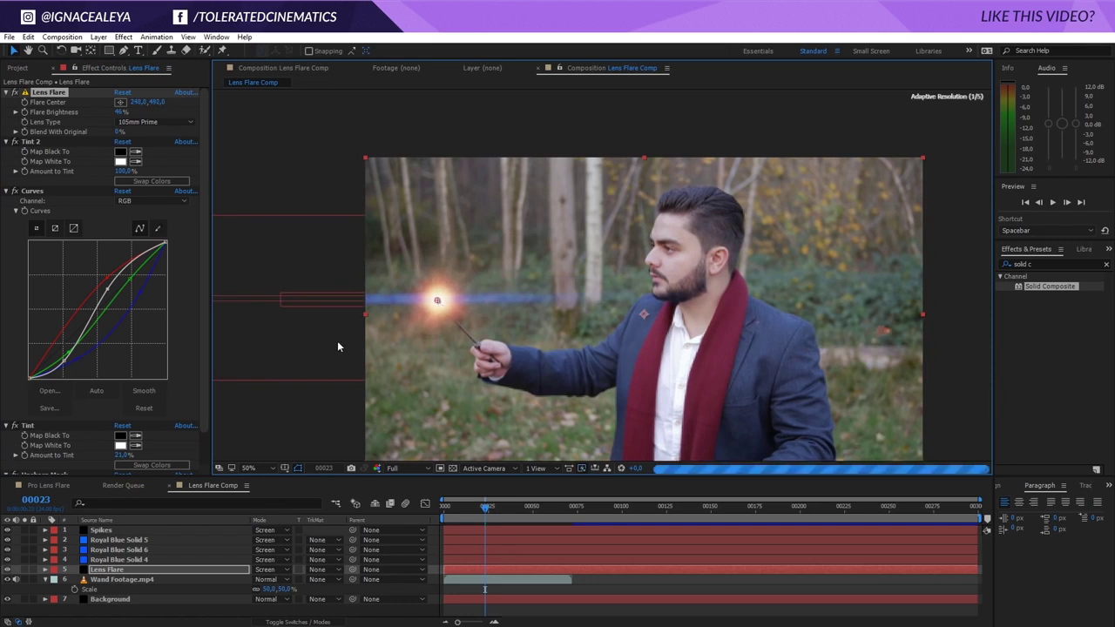
Nudge the Lens Flare effect's center slightly rightward at the wand tip and raise its Flare Brightness to 75%
drag(439, 301, 440, 300)
click(108, 571)
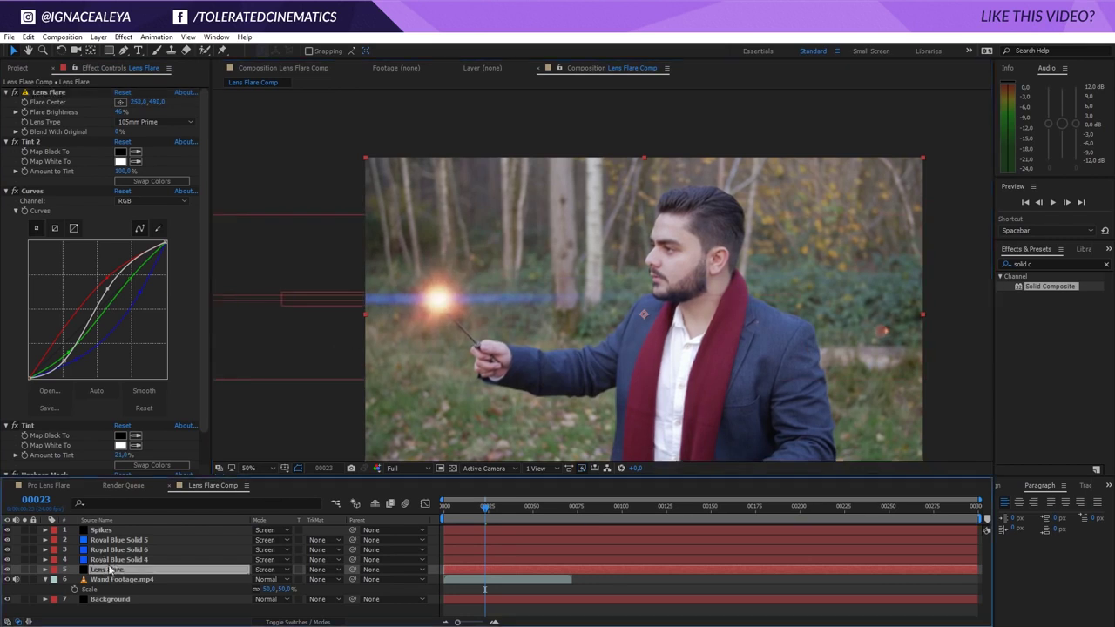
drag(120, 112, 139, 119)
Raise the opacity of the three Royal Blue Solid layers together, bringing Royal Blue Solid 5 to 42%, and scale the streaks taller
click(131, 560)
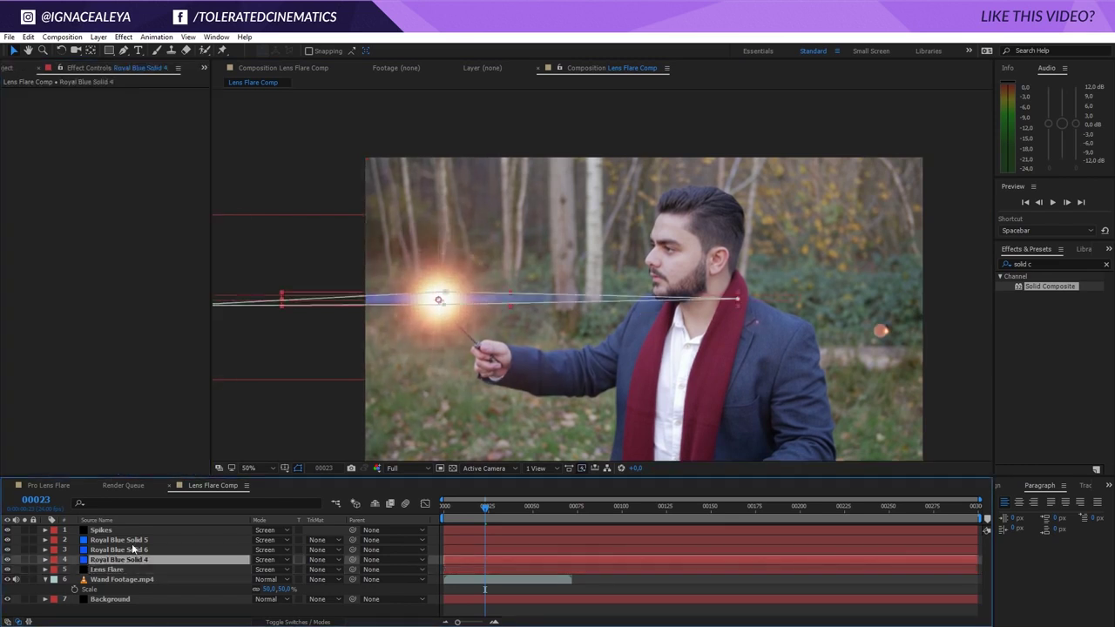
shift+click(138, 542)
key(t)
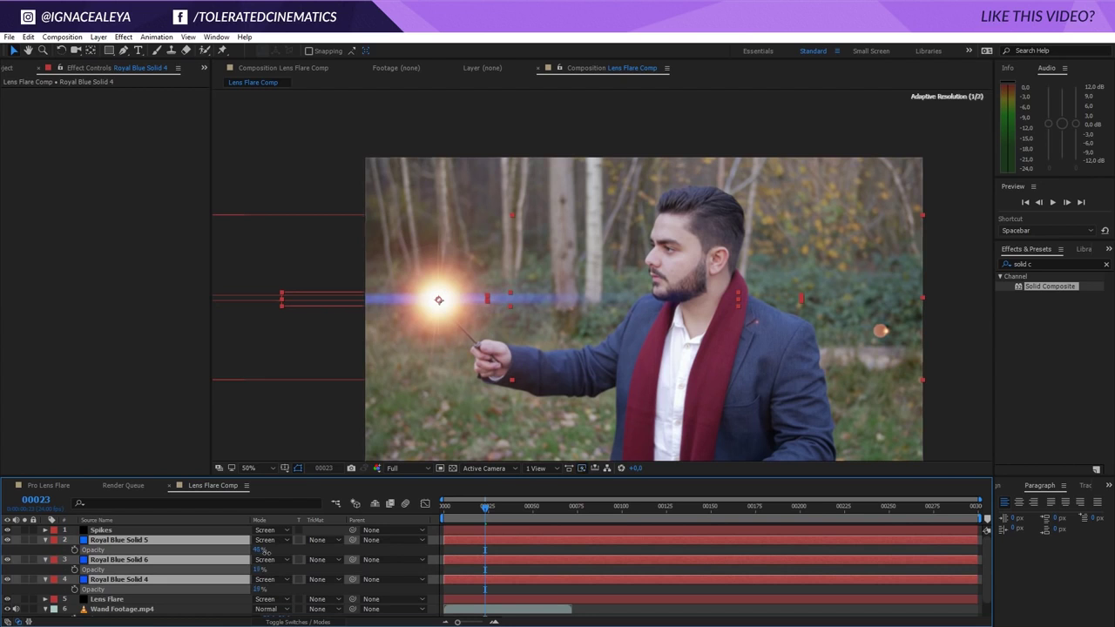
drag(287, 559, 338, 562)
click(337, 559)
click(200, 549)
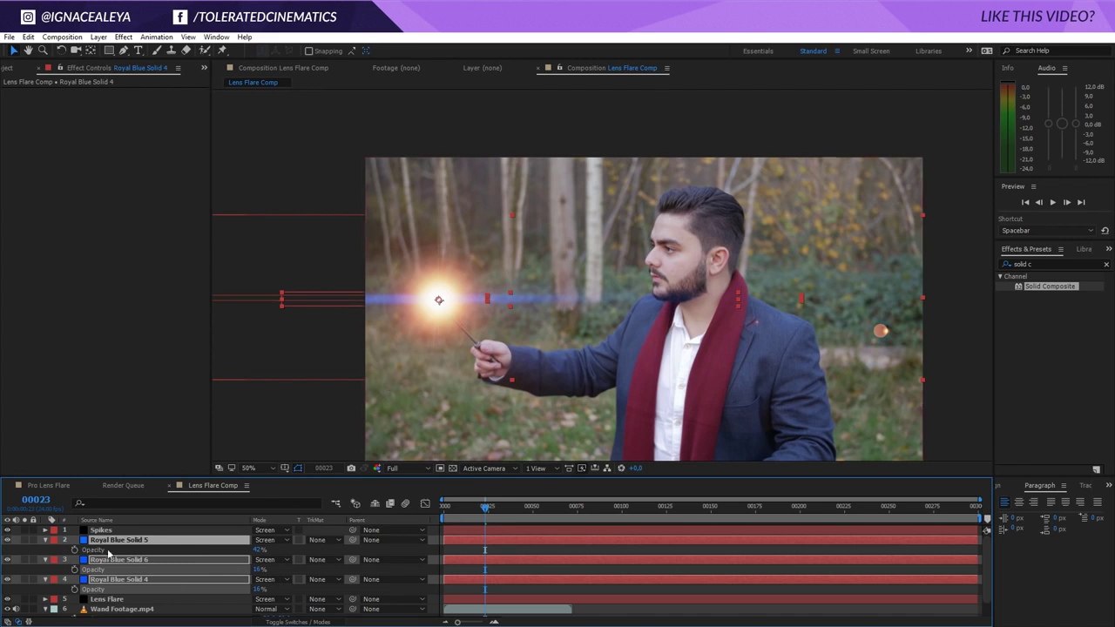
click(488, 295)
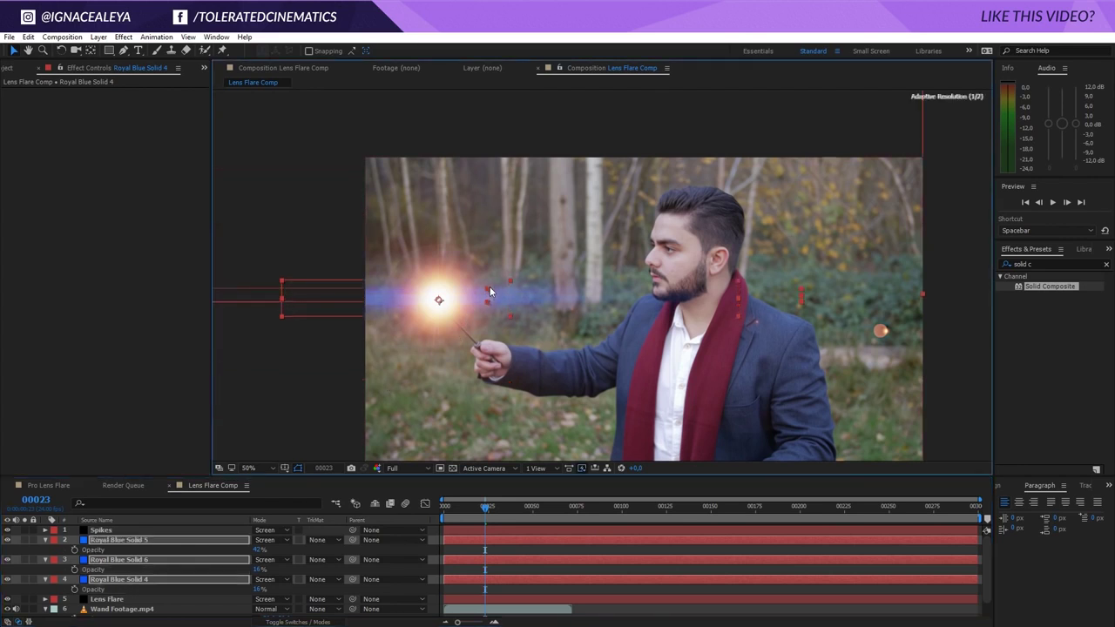
click(509, 547)
At frame 0, move the Lens Flare effect's Flare Center to the wand tip, at about 296, 480
drag(485, 531, 440, 514)
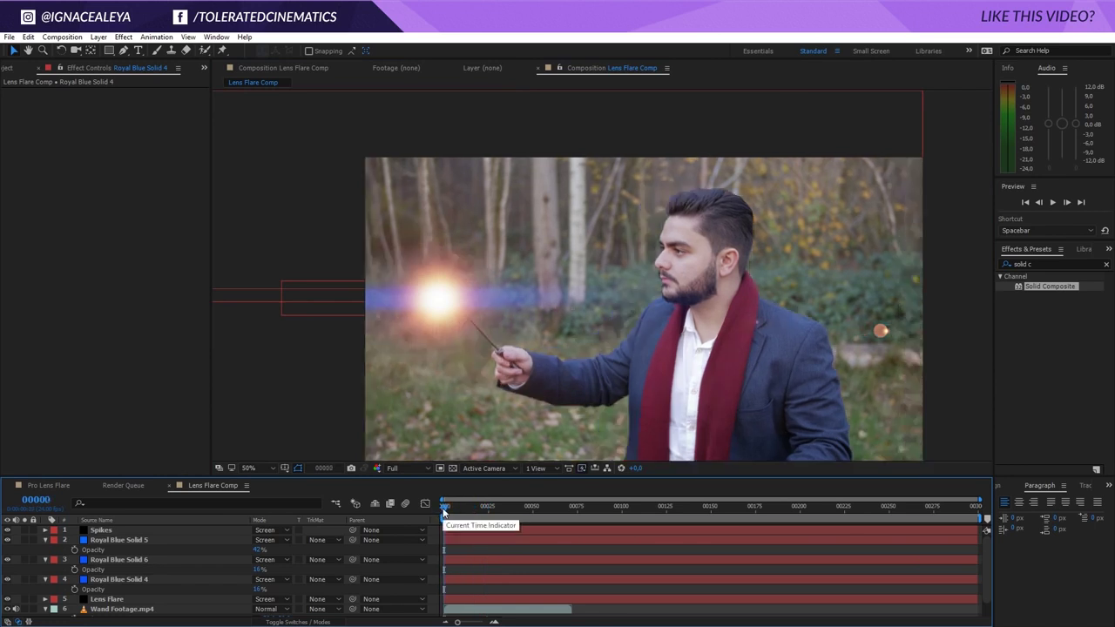
click(108, 599)
click(120, 102)
click(452, 300)
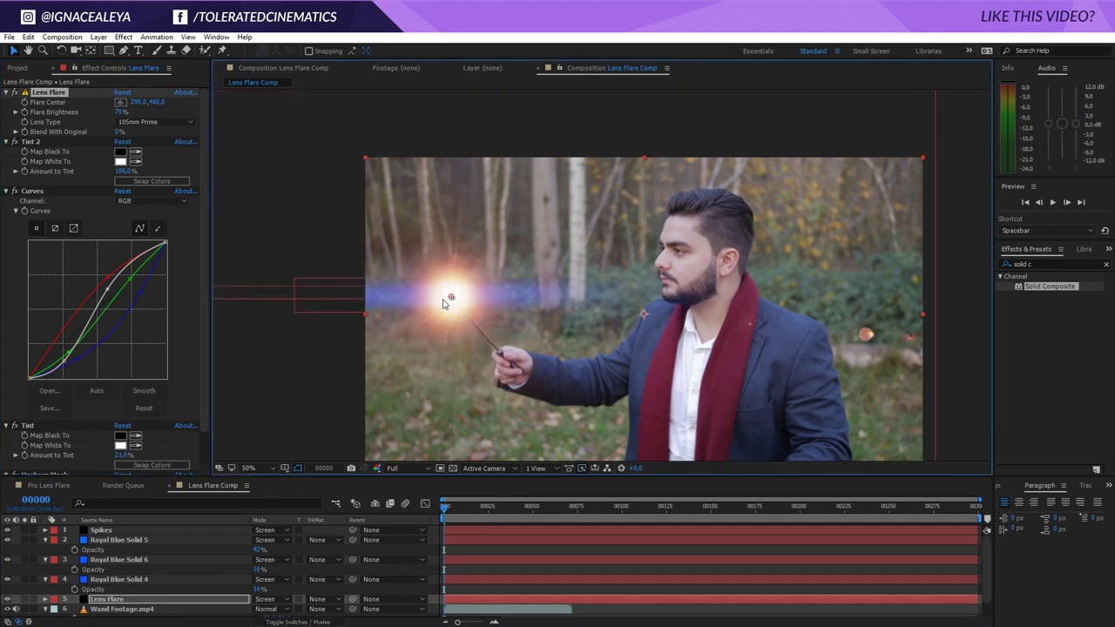
Find the Perfect Glow user preset by searching "perfe" and apply it to the Lens Flare layer
click(1039, 263)
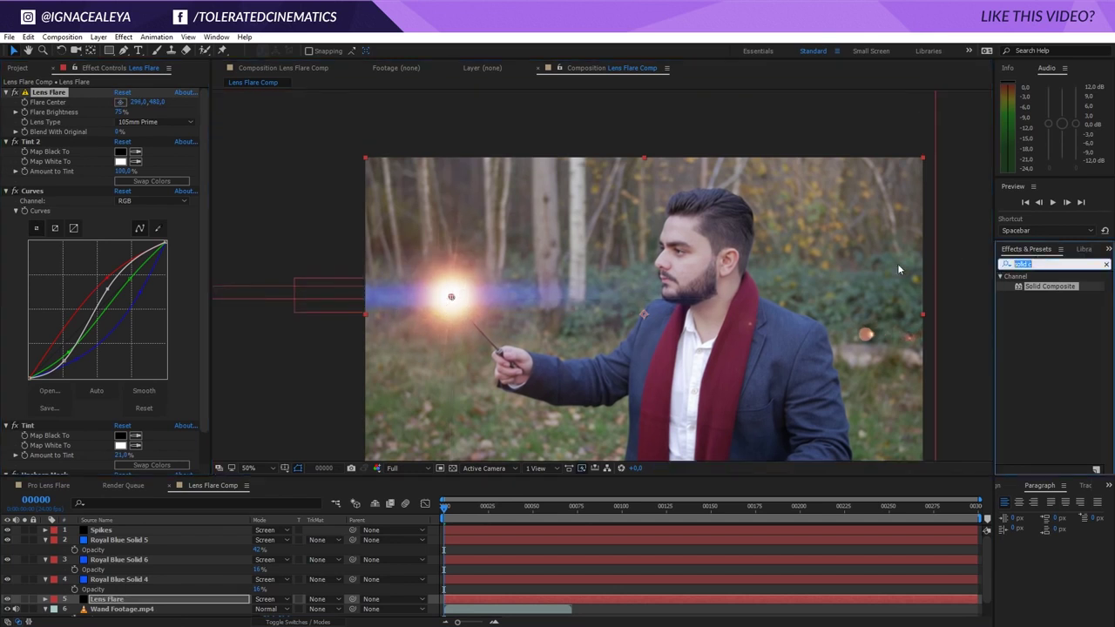
text(perfe)
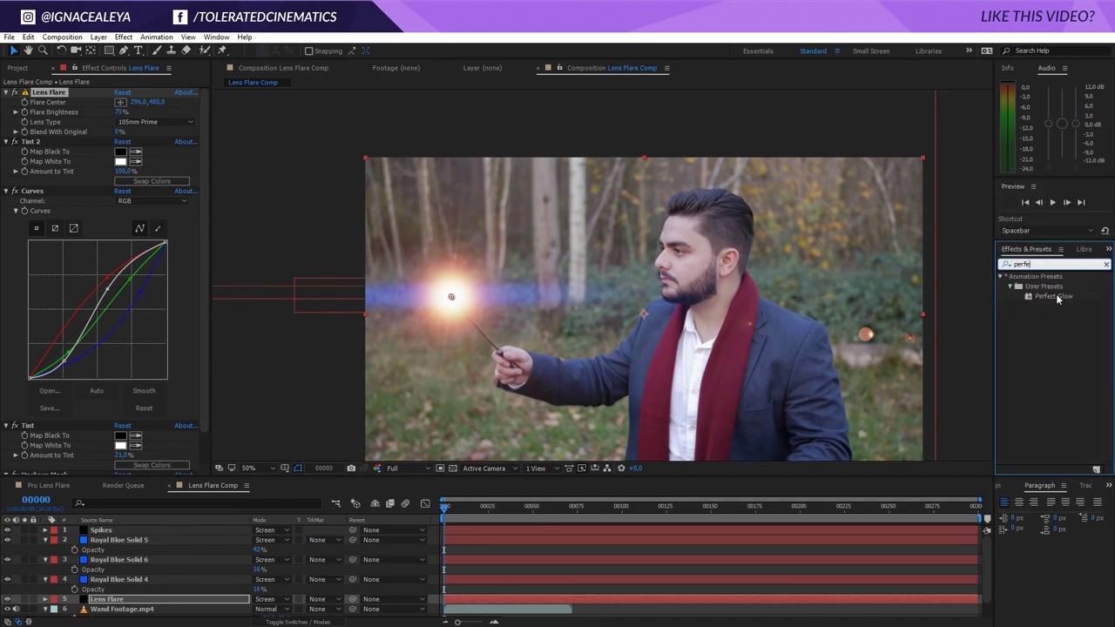
drag(1057, 300, 122, 601)
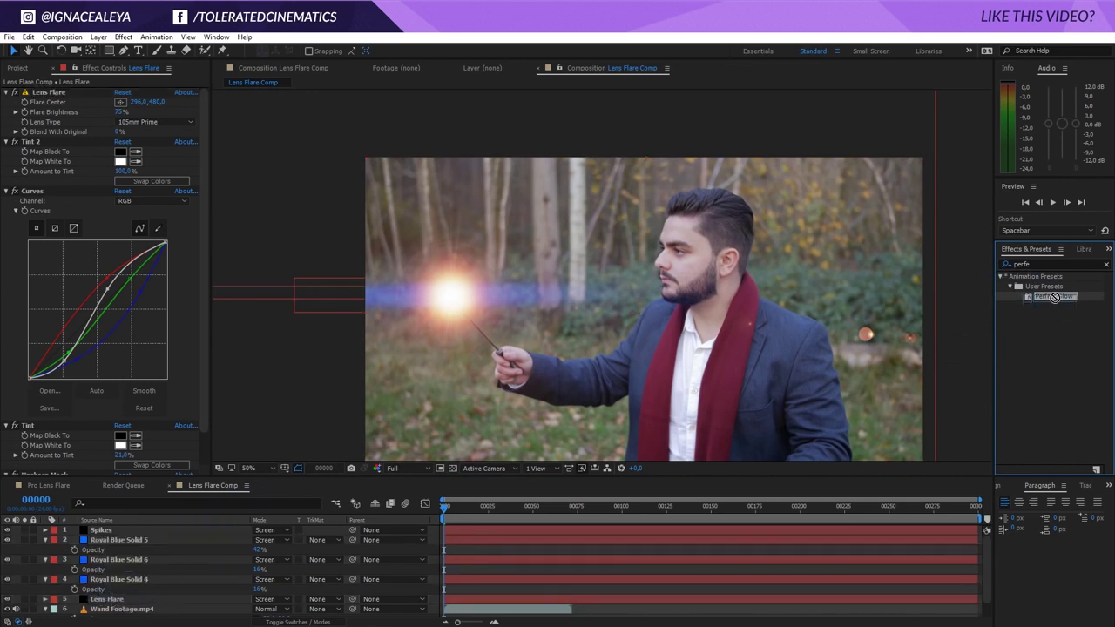
right_click(675, 609)
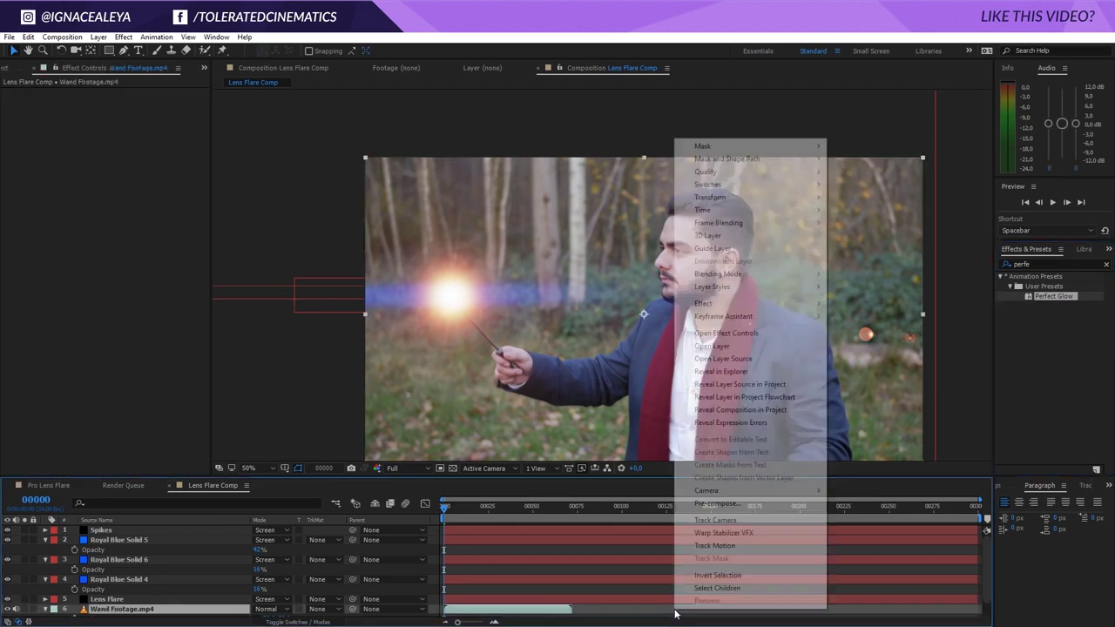
click(107, 599)
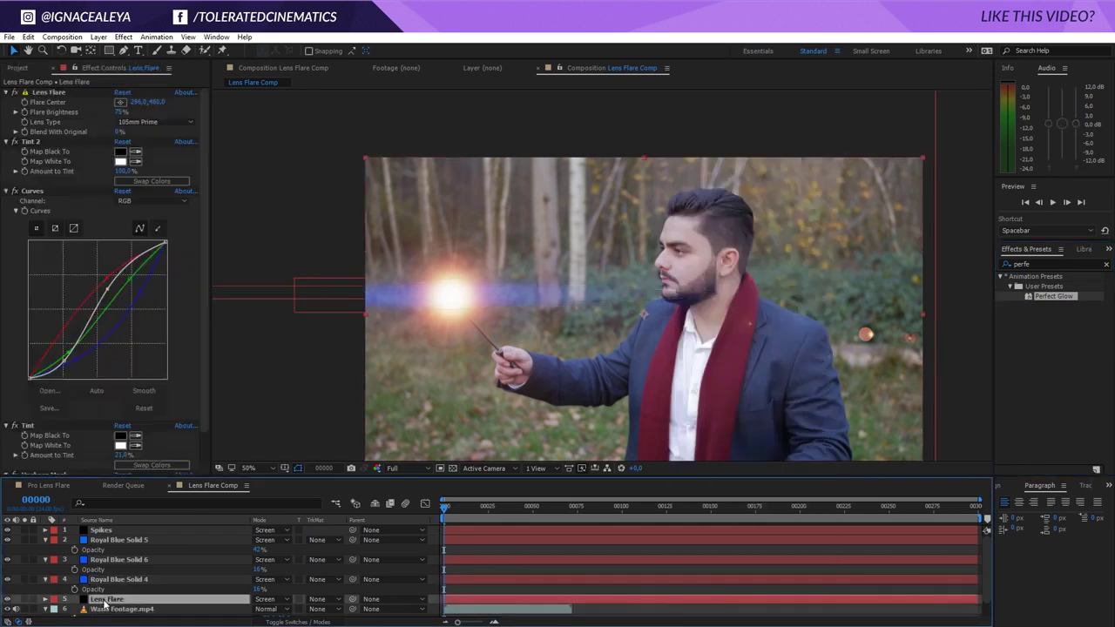
drag(1052, 298, 167, 599)
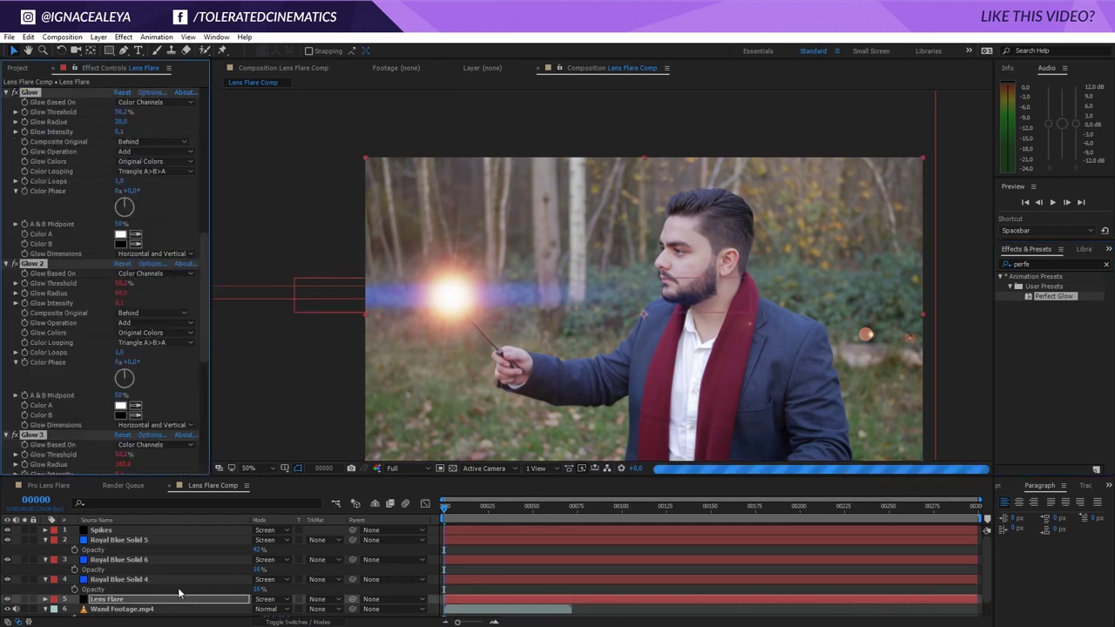
Adjust the first Glow effect on the Lens Flare layer to threshold 71.4%, radius 47 and intensity 0.1
drag(120, 293, 131, 299)
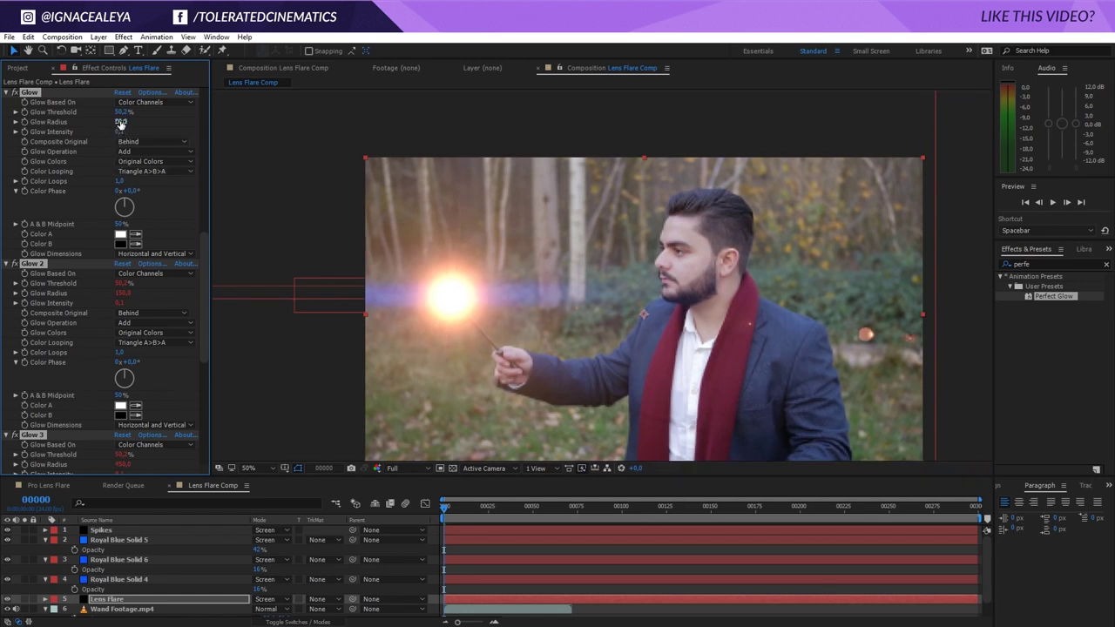
drag(127, 127, 159, 122)
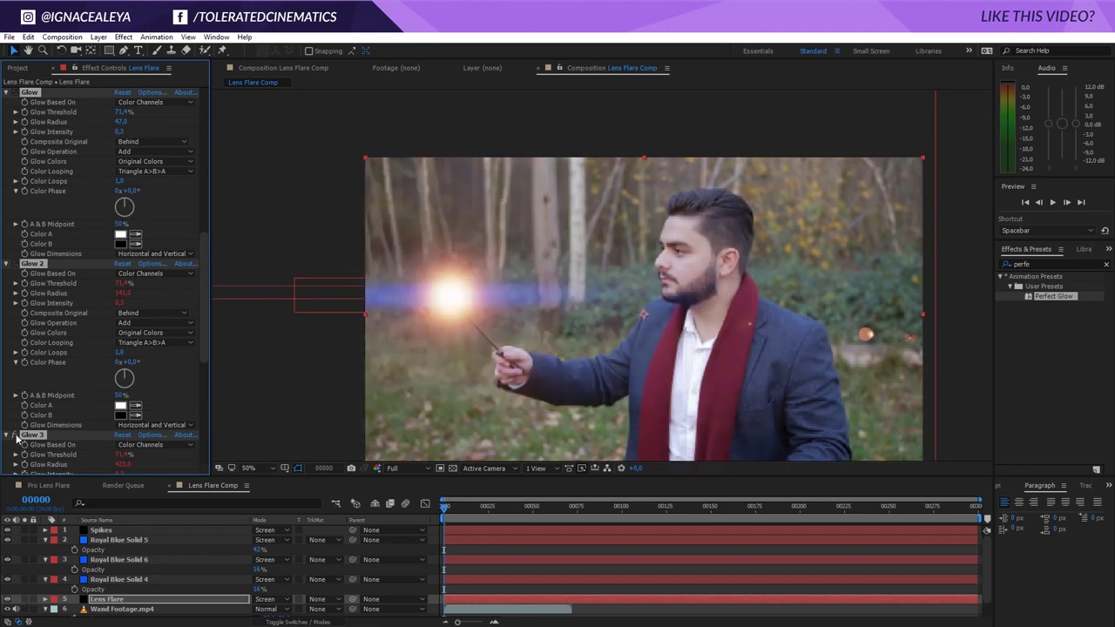
scroll(696, 404, down, 2)
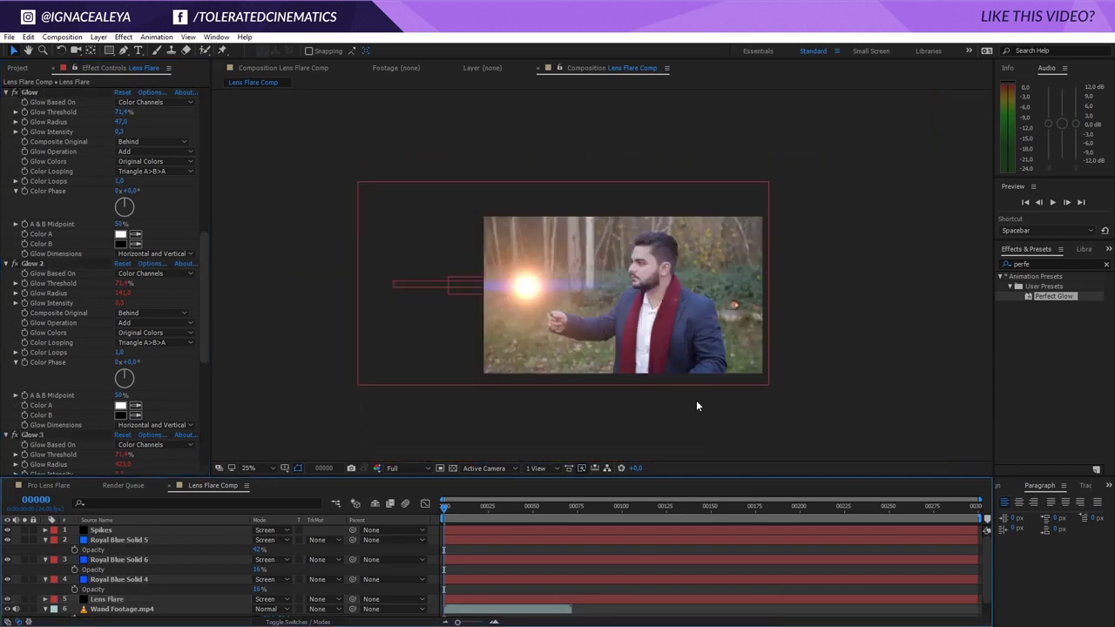
scroll(696, 403, up, 2)
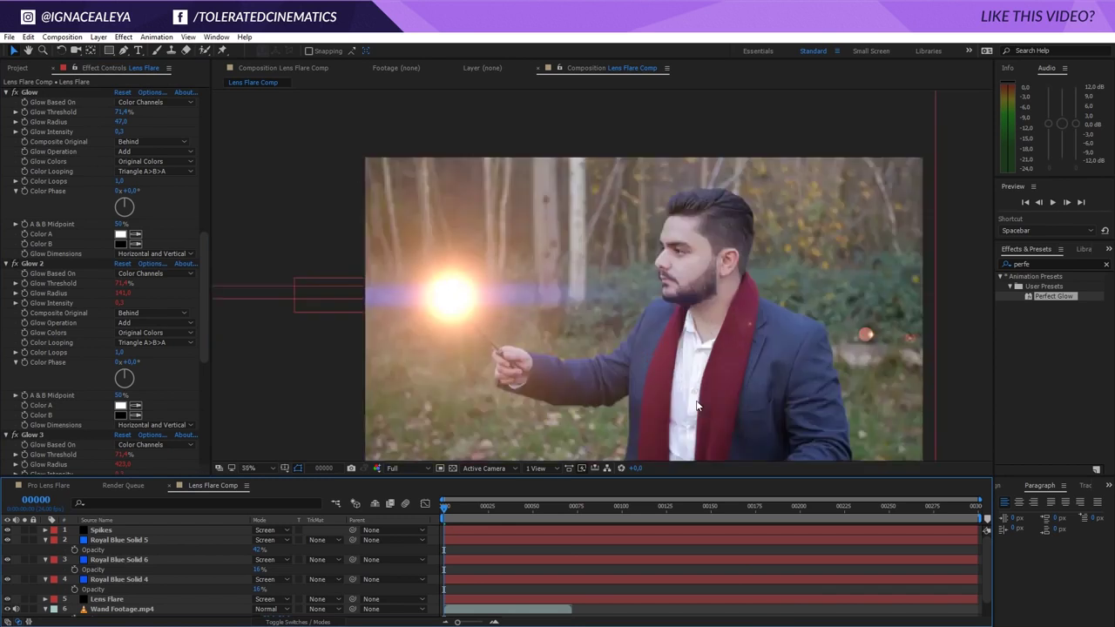
click(113, 133)
drag(113, 133, 113, 141)
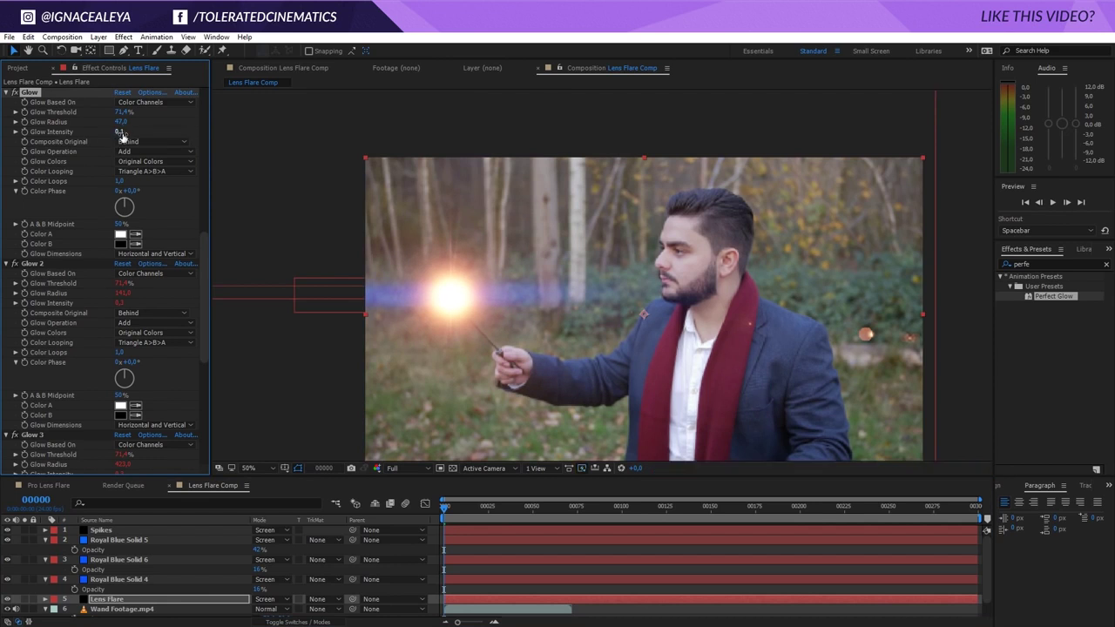
Switch the first Glow effect's Glow Colors to A & B Colors and make Color A a bright yellow
click(157, 162)
click(148, 185)
click(120, 235)
drag(466, 523, 467, 555)
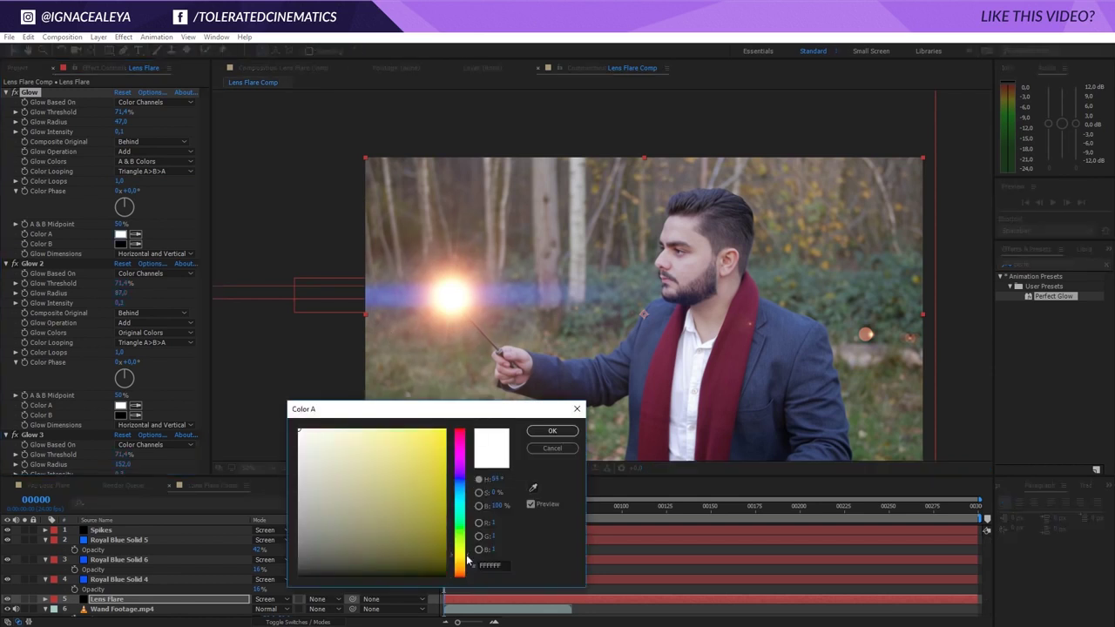
drag(442, 508, 463, 439)
click(553, 431)
Make the first Glow effect's Color B orange, and raise its intensity to 0.5 and its threshold to about 79%
click(120, 243)
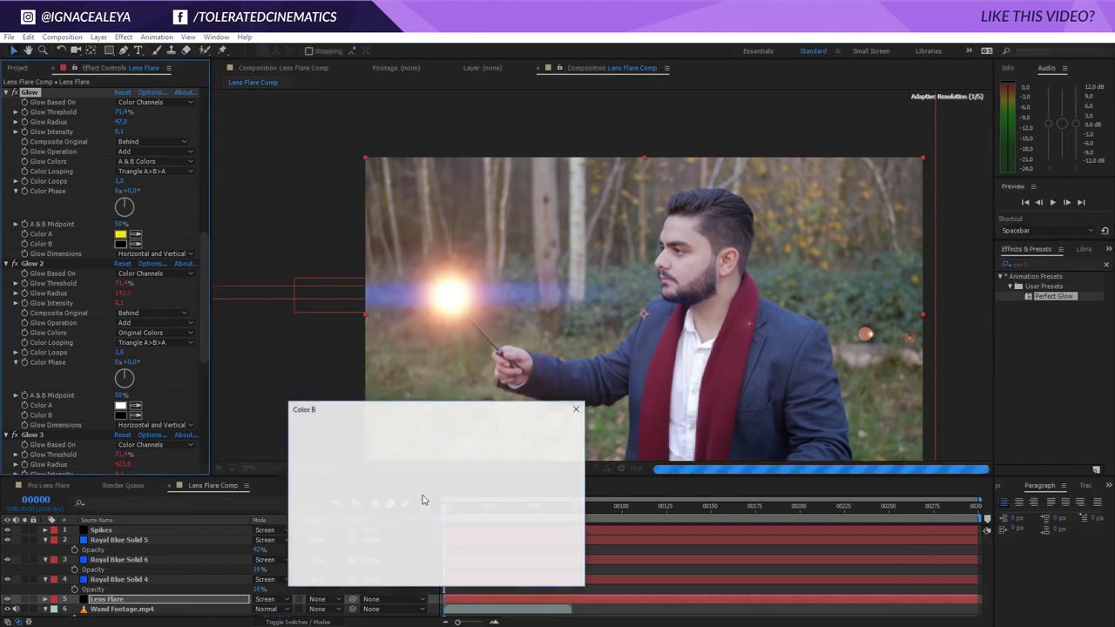
drag(461, 569, 461, 566)
click(444, 430)
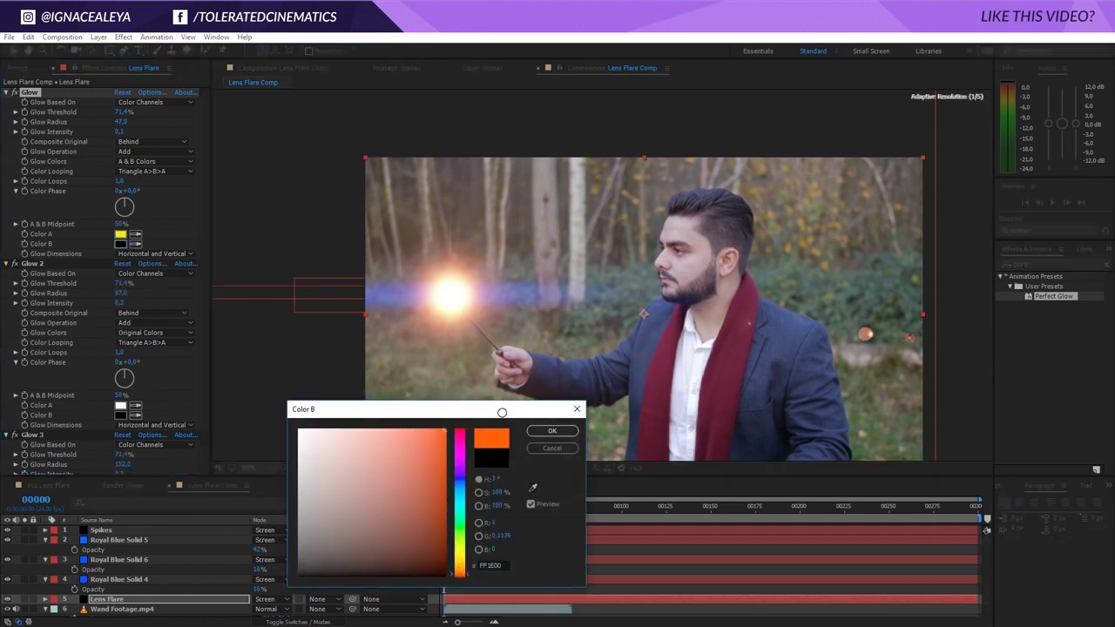
click(550, 432)
drag(120, 132, 132, 113)
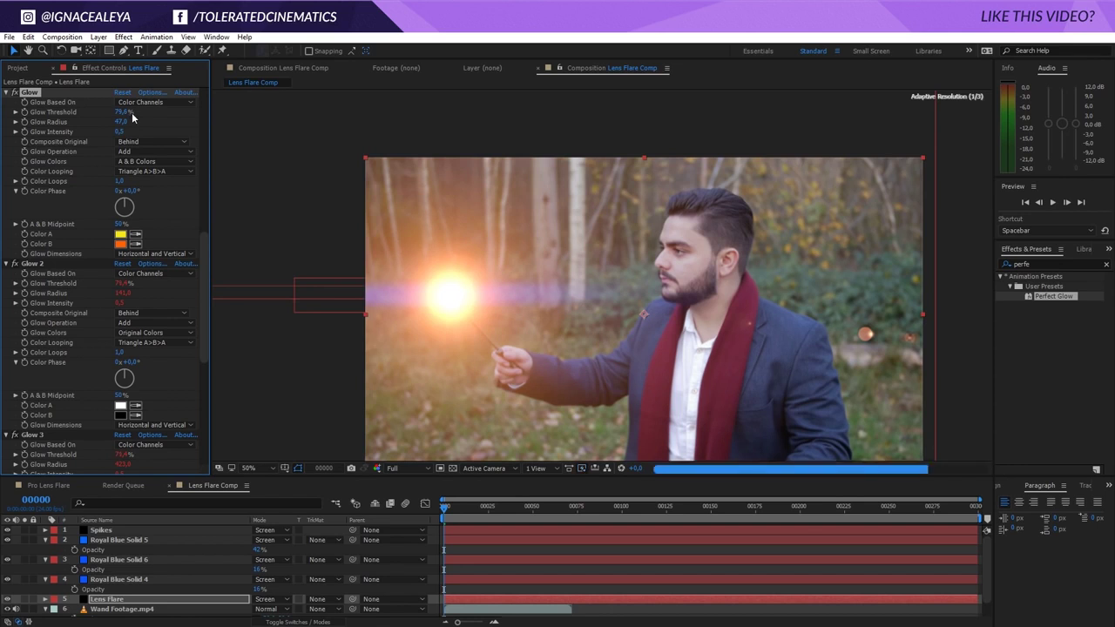
Collapse the settings of all four Glow effects on the Lens Flare layer
click(6, 92)
click(5, 102)
click(6, 111)
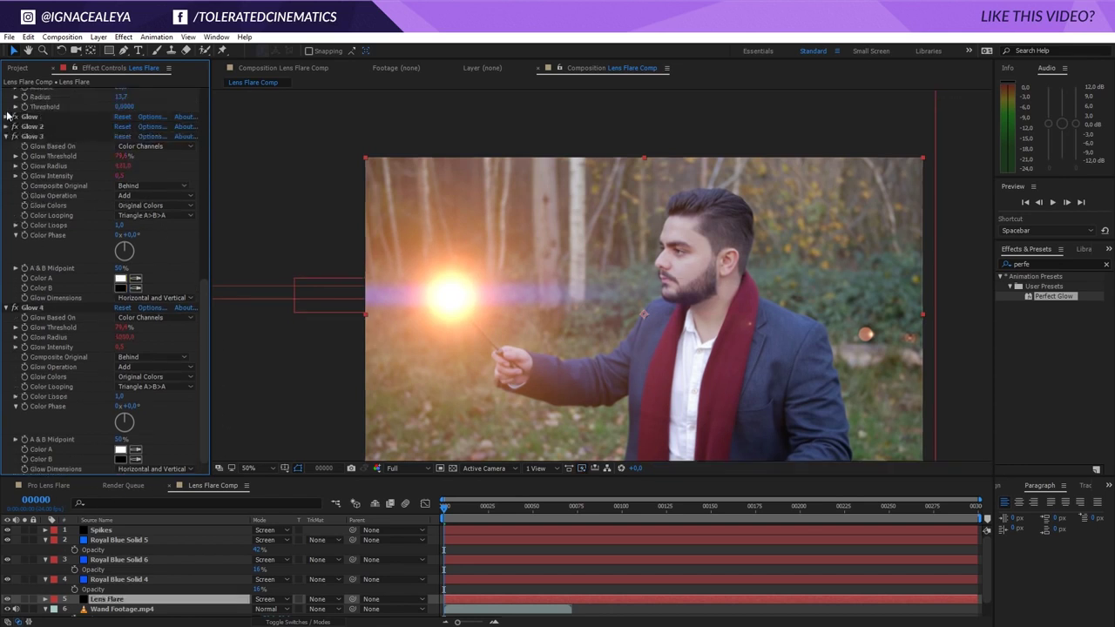
click(6, 137)
click(8, 308)
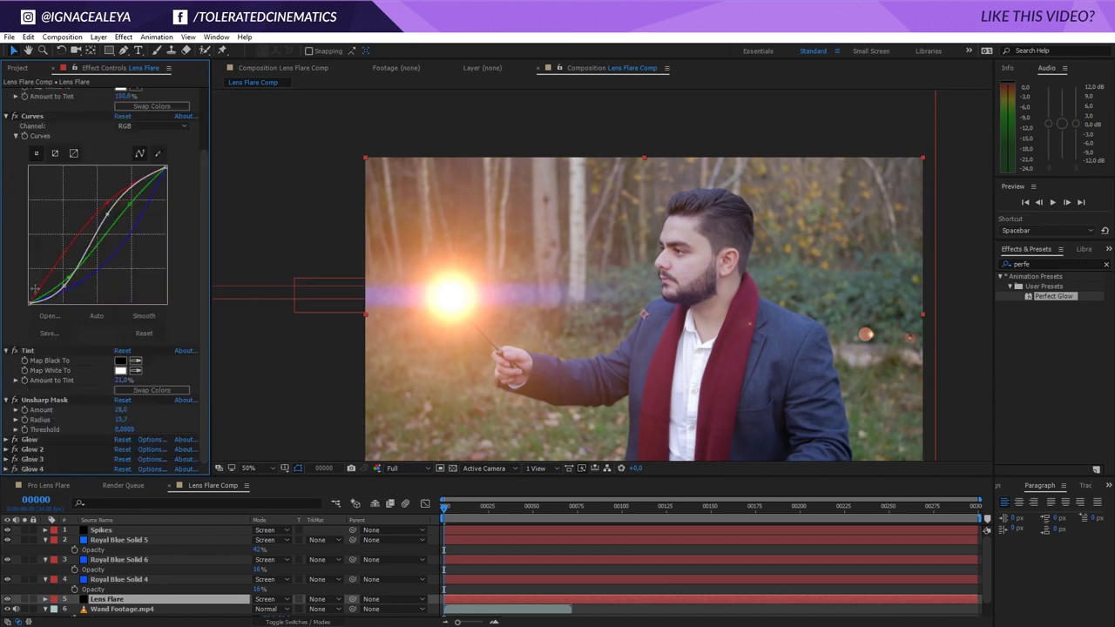
Compare the flare without and with its four Glow effects by turning them off and back on together
click(35, 441)
shift+click(34, 470)
click(15, 469)
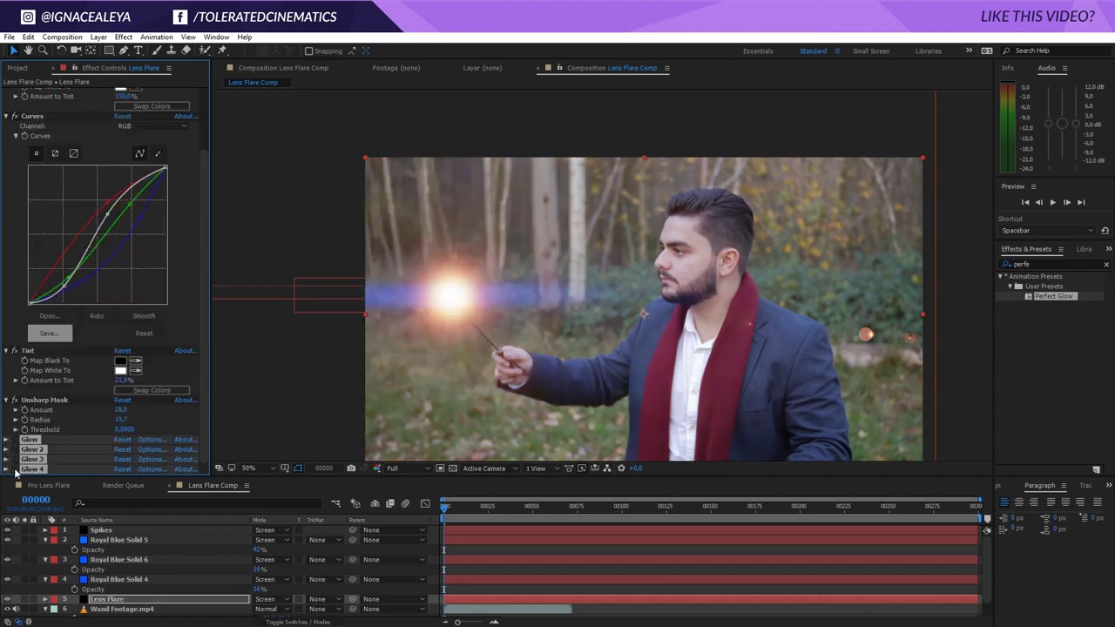
click(15, 470)
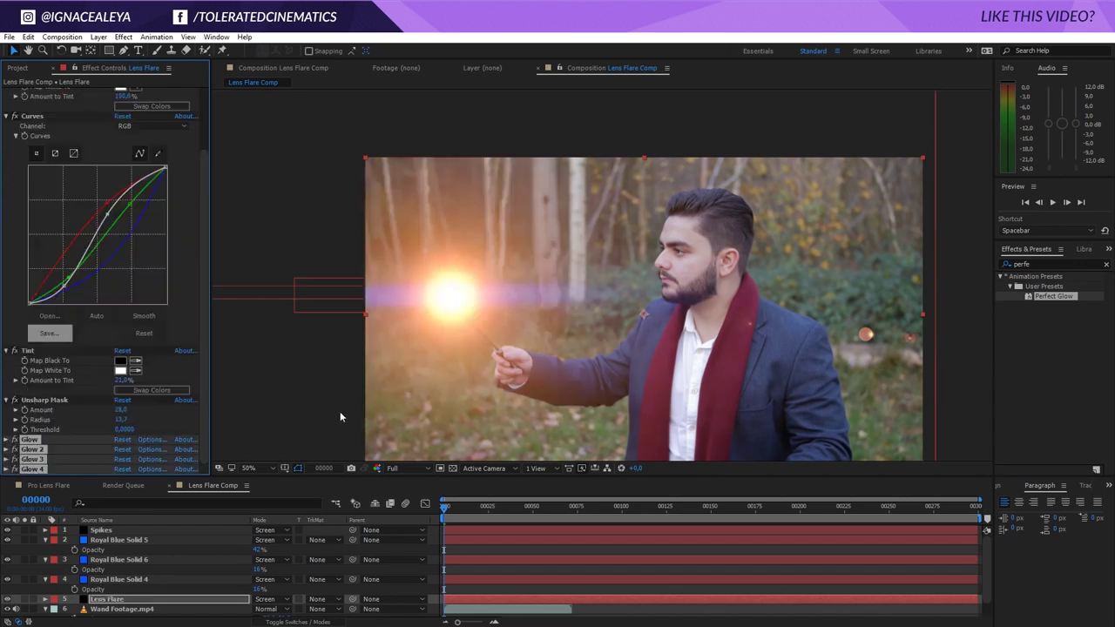
Duplicate the Wand Footage.mp4 layer and set the upper copy's blending mode to Screen
click(140, 610)
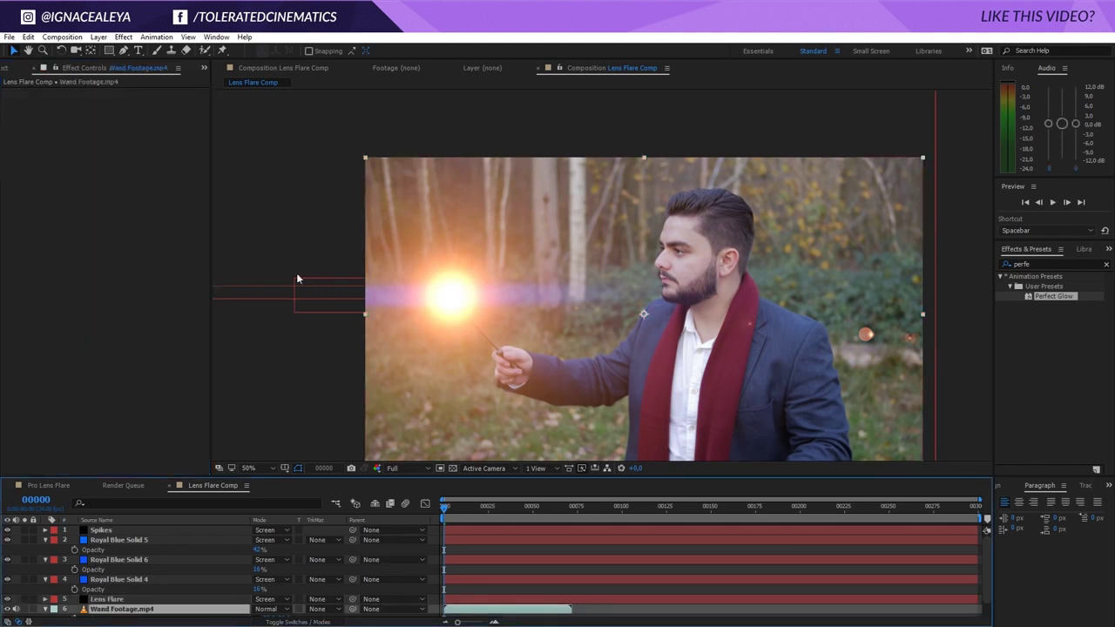
click(266, 609)
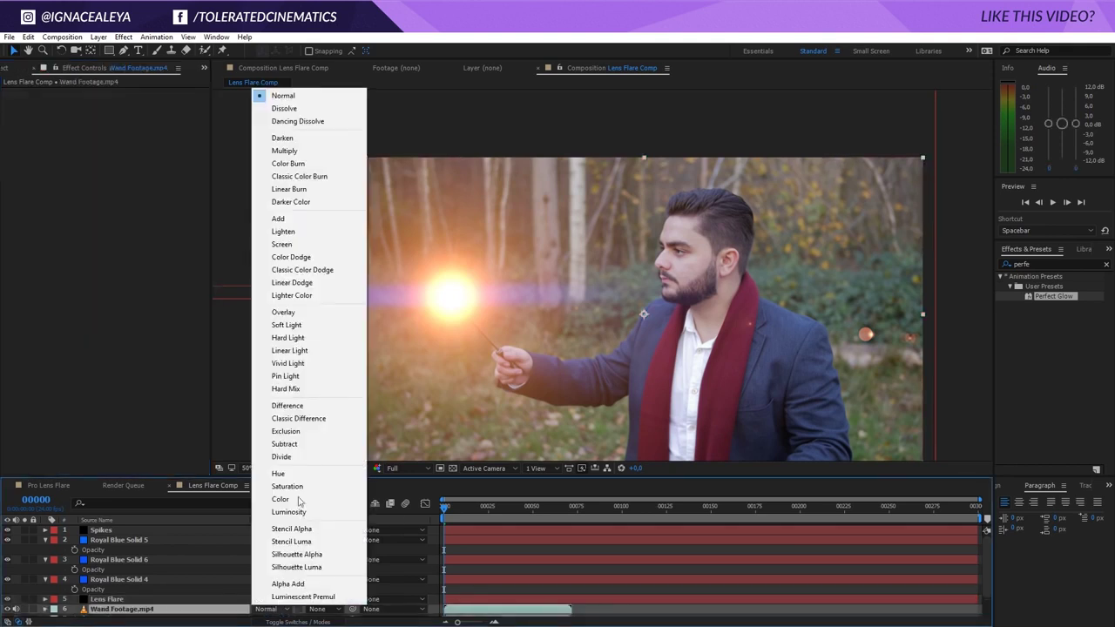
click(304, 246)
Draw a closed curved Pen mask on the upper Wand Footage.mp4 around the man's face, outstretched arm and chest
click(123, 49)
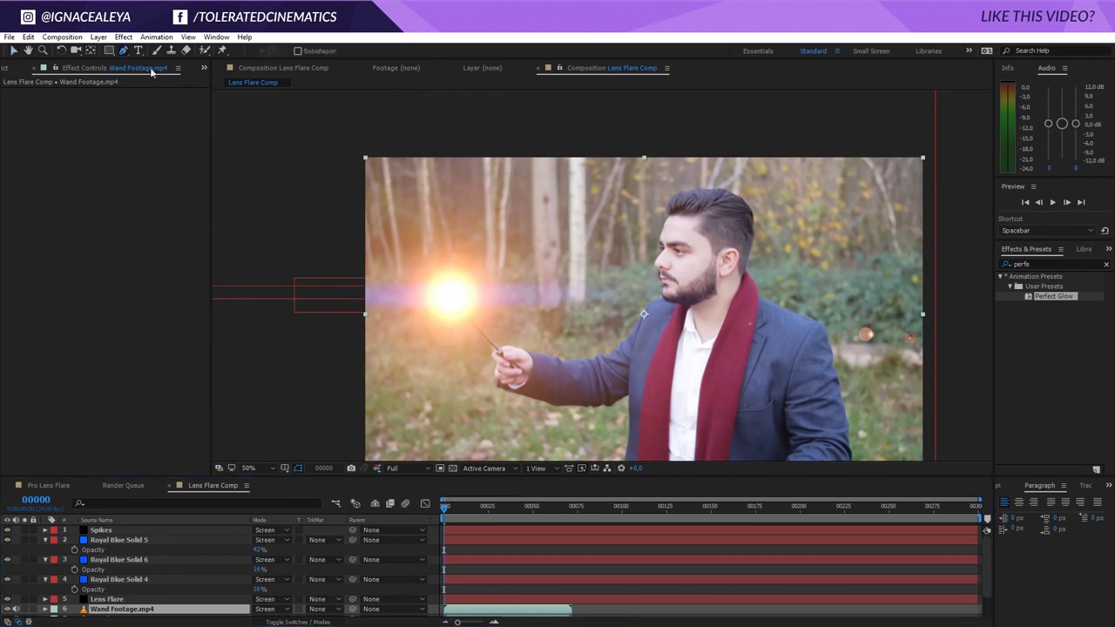
click(676, 216)
drag(646, 327, 618, 358)
mouse_move(542, 361)
mouse_down()
mouse_move(509, 367)
mouse_move(558, 392)
mouse_move(638, 388)
mouse_up()
drag(659, 443, 668, 458)
drag(697, 414, 709, 375)
drag(730, 303, 730, 275)
click(676, 215)
Soften the footage copy's Mask 1 with a Mask Feather of more than 200 pixels
key(f)
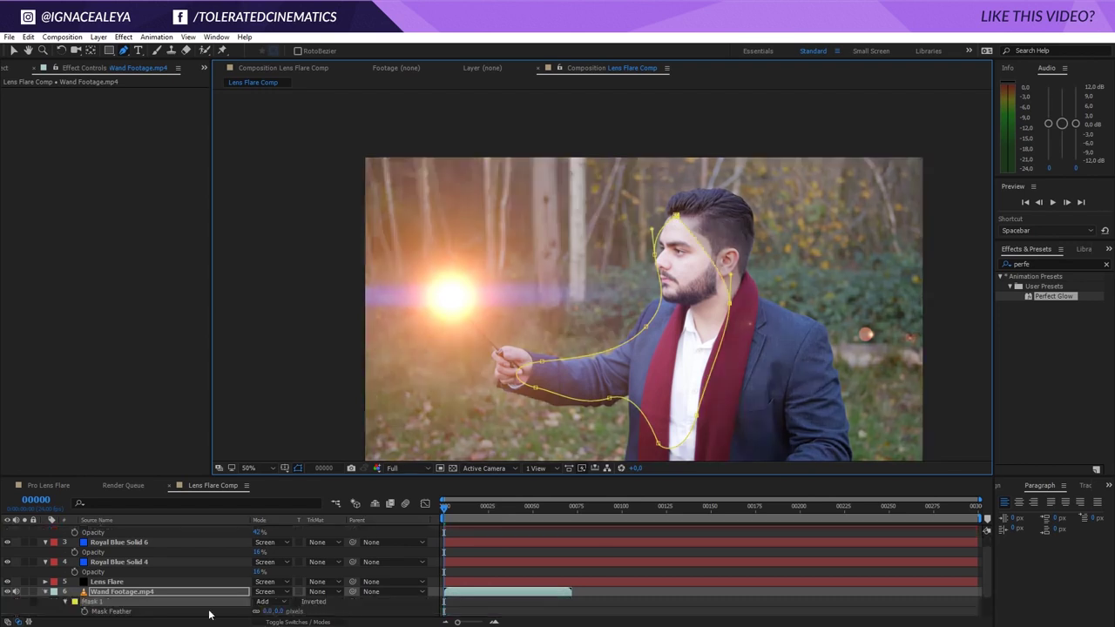
drag(275, 613, 305, 612)
key(v)
click(475, 596)
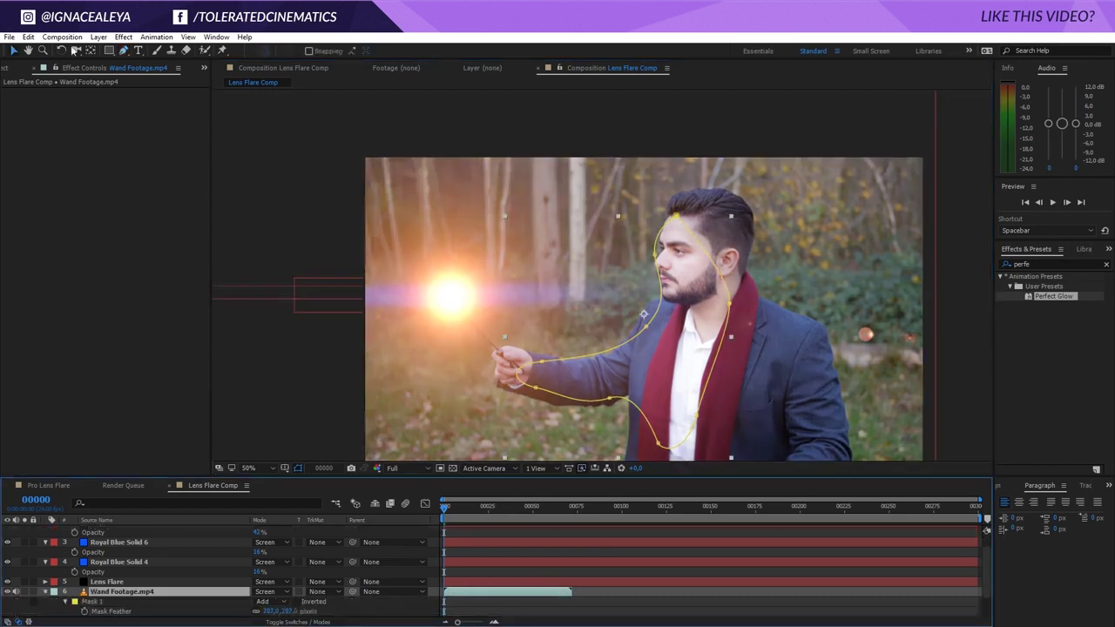
Add a Curves effect to the masked Wand Footage.mp4 copy, raising the red curve and lowering the blue curve
click(123, 37)
mouse_move(96, 156)
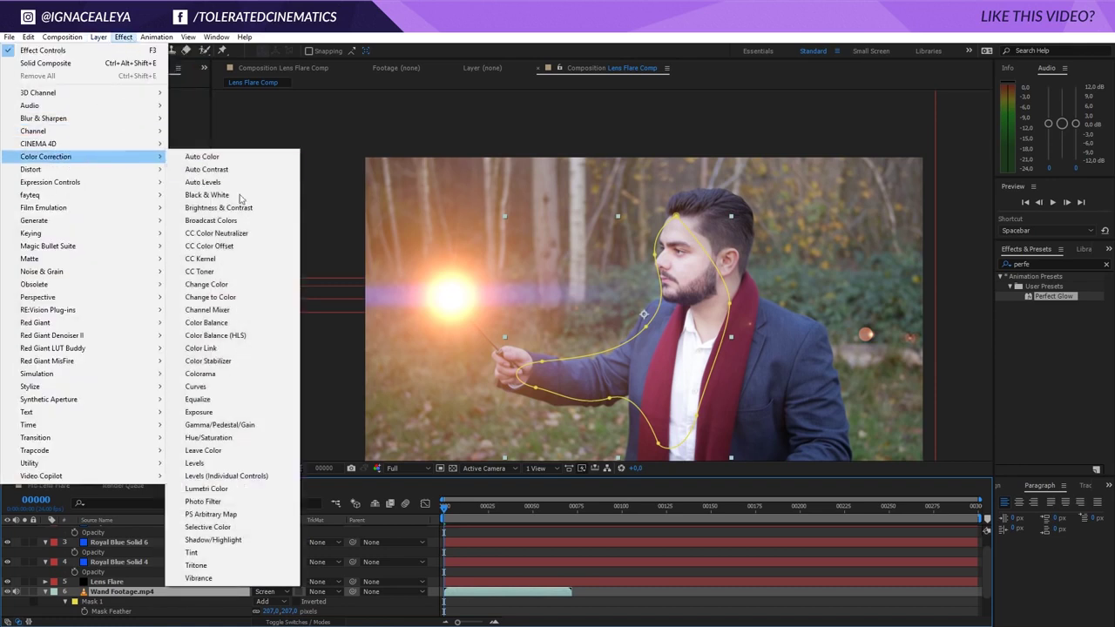
click(198, 387)
click(156, 103)
click(144, 128)
drag(132, 168, 124, 221)
click(156, 103)
click(142, 153)
Shape the RGB curve on the masked footage copy into a gentle S with brighter highlights and darker shadows
click(156, 103)
click(148, 122)
drag(111, 199, 123, 168)
click(90, 210)
drag(91, 211, 73, 250)
click(157, 103)
click(148, 115)
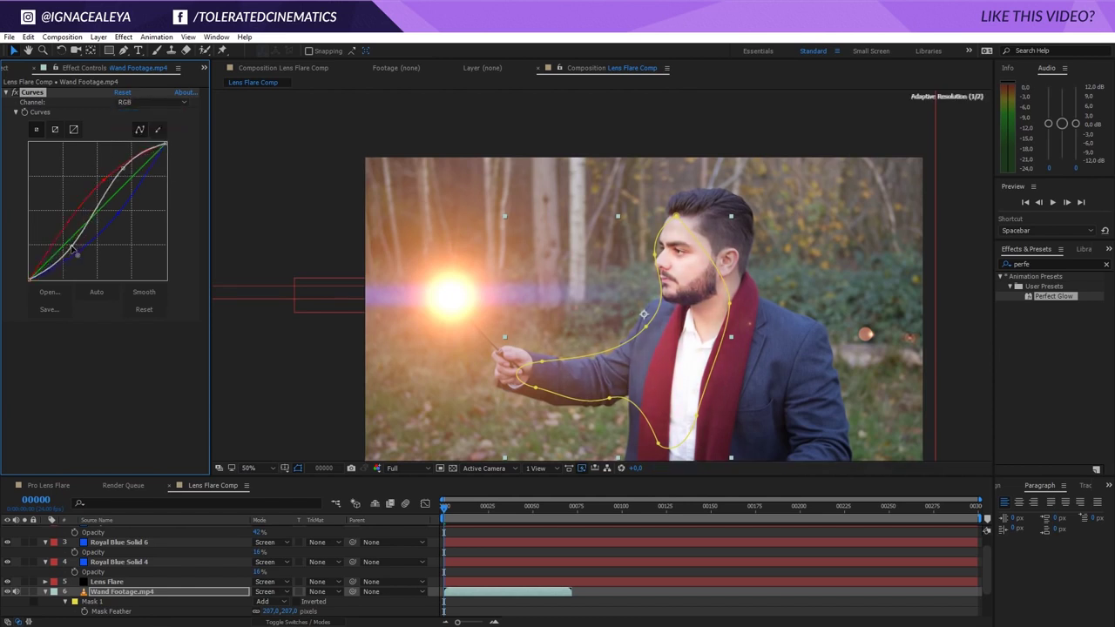
drag(114, 183, 123, 174)
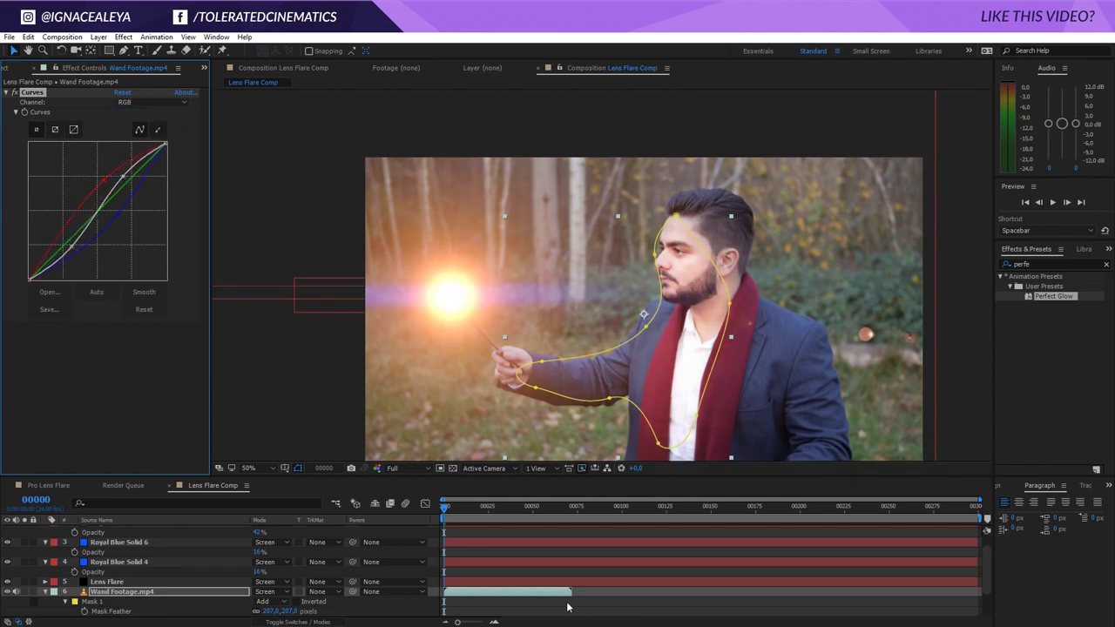
Compare the shot without and with the masked Wand Footage.mp4 copy, and collapse all layer properties
click(595, 600)
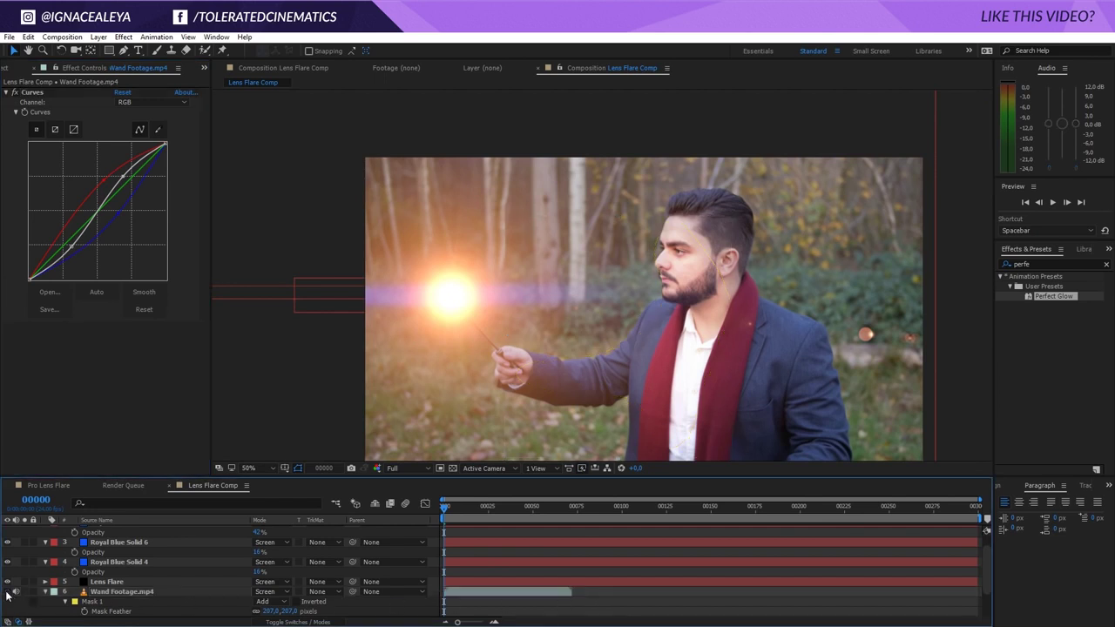
key(comma)
scroll(502, 384, up, 2)
key(u)
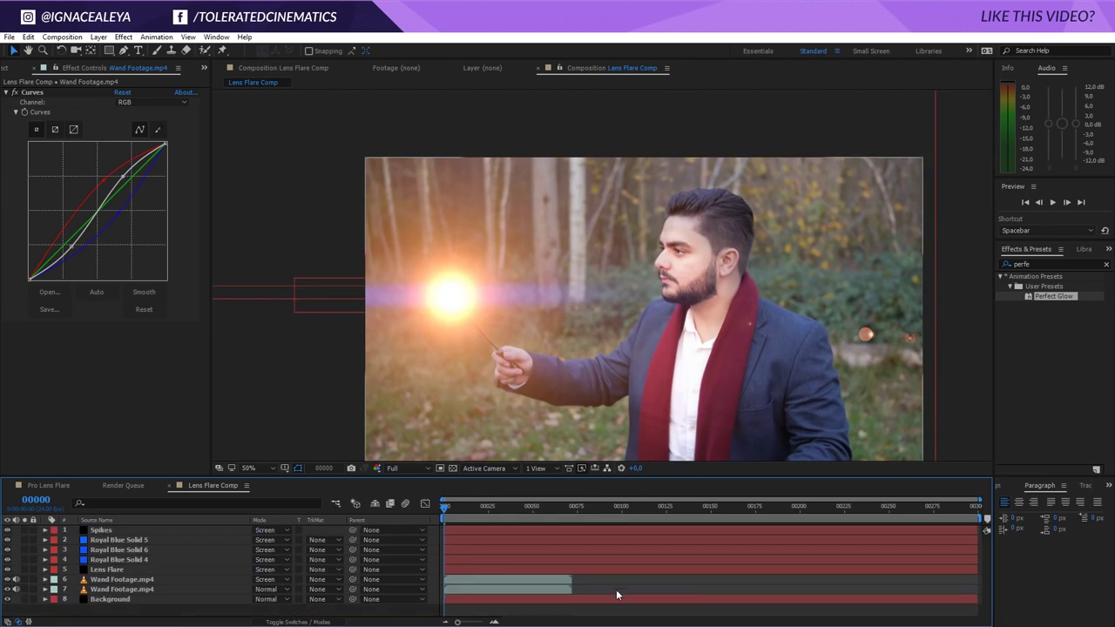